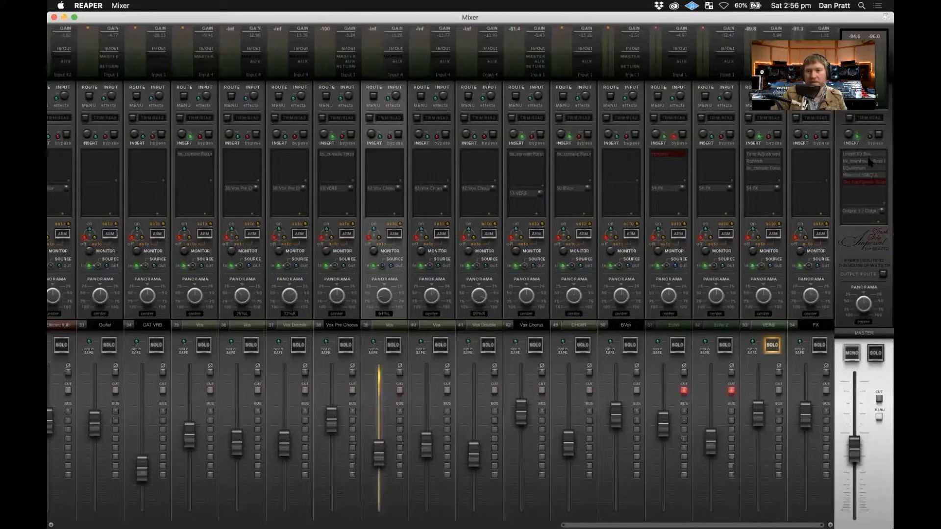
- Open the bx_townhouse Buss Compressor on the master track, look over its controls and close it
{"action": "left_click", "coordinate": [856, 161]}
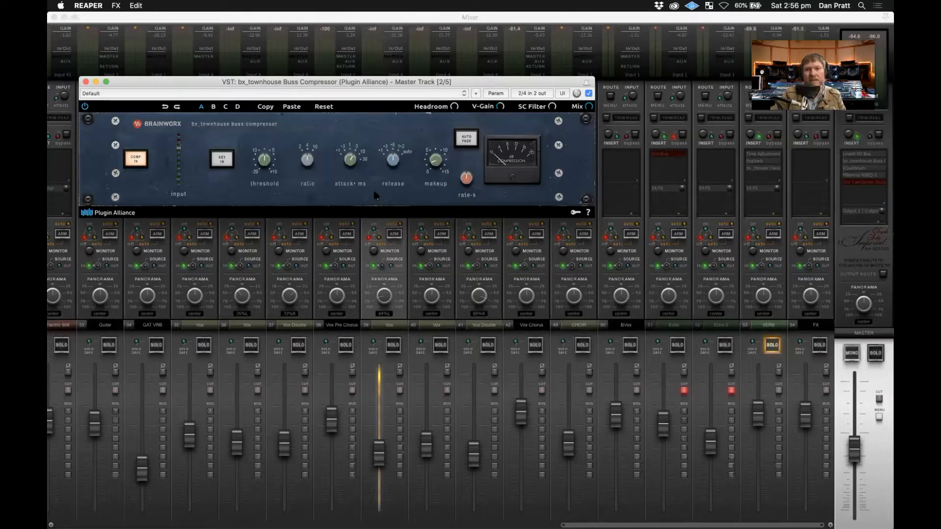
{"action": "left_click_drag", "start_coordinate": [388, 87], "coordinate": [487, 79]}
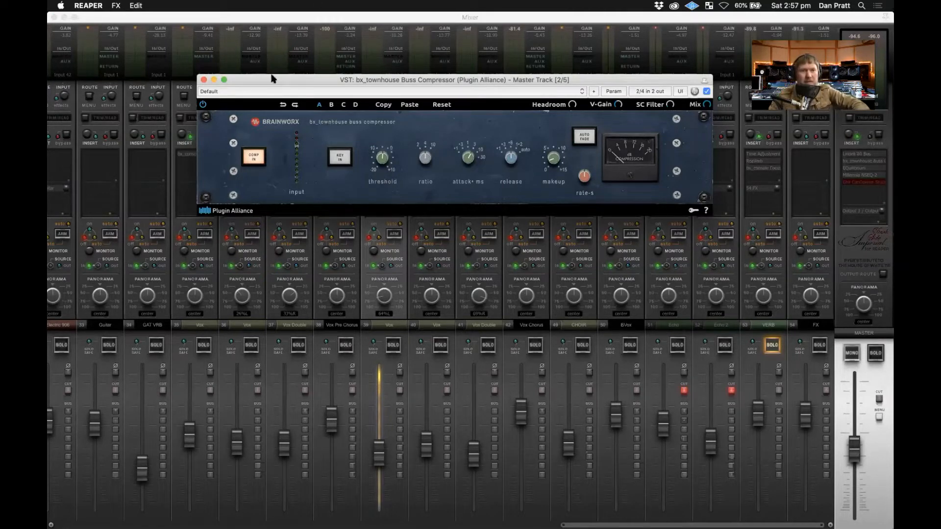
{"action": "left_click", "coordinate": [203, 79]}
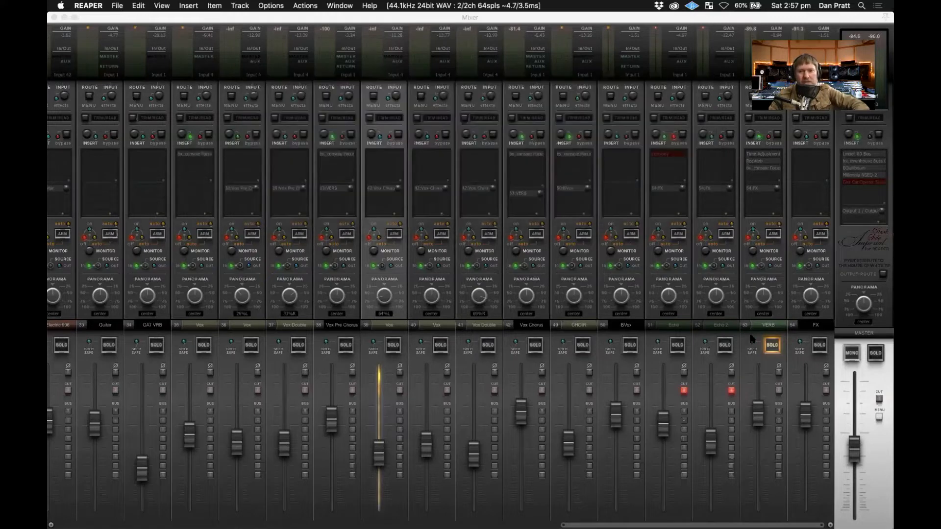
- View the bx_console Focusrite SC settings on the Vox Chorus channel and close the plug-in
{"action": "left_click", "coordinate": [776, 328]}
{"action": "left_click", "coordinate": [523, 155]}
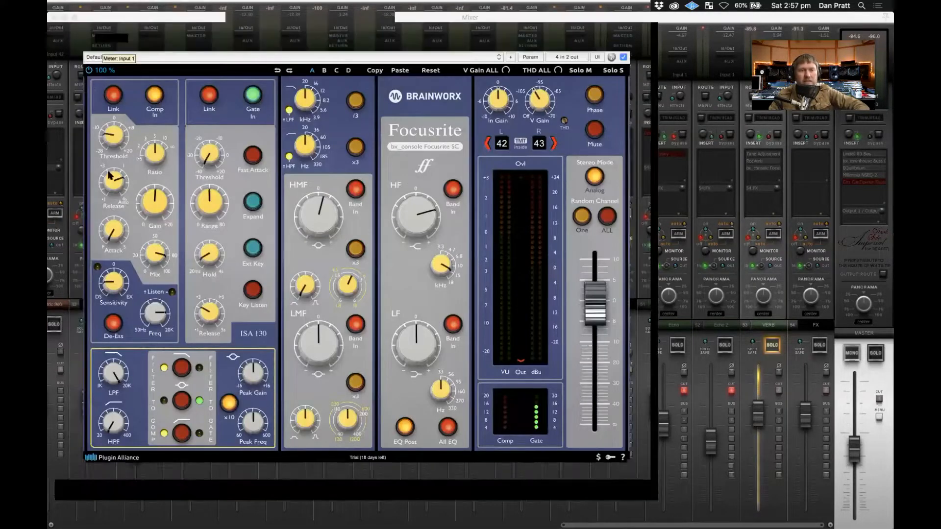
{"action": "key", "text": "Escape"}
- Load a three-plug-in chain onto Vox channel 39 and remove all of its inserts again
{"action": "left_click", "coordinate": [378, 158]}
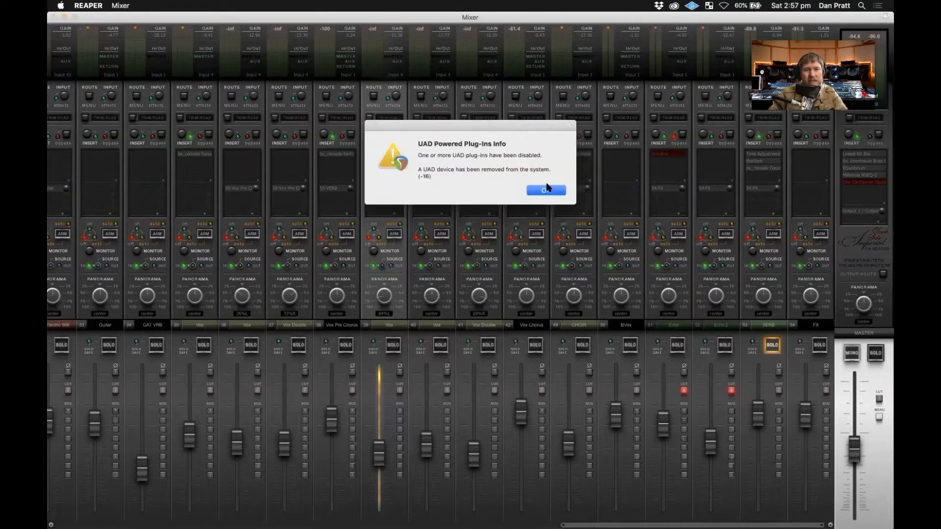
{"action": "left_click", "coordinate": [548, 189]}
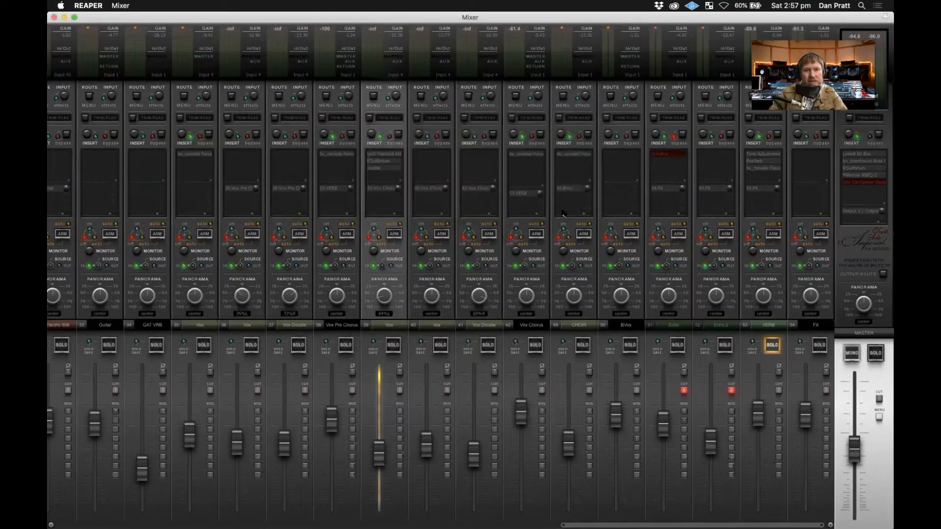
{"action": "left_click", "coordinate": [388, 154], "text": "alt"}
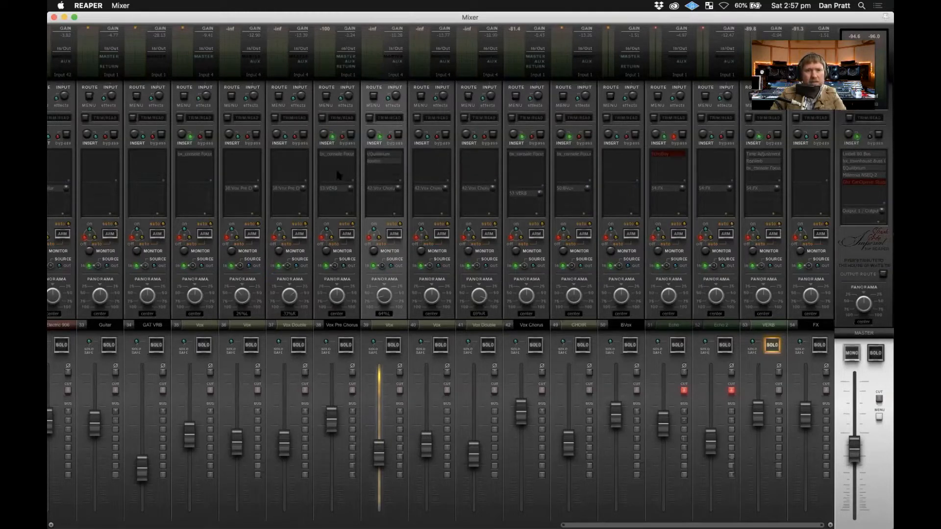
{"action": "left_click", "coordinate": [381, 154], "text": "alt"}
{"action": "left_click", "coordinate": [381, 155], "text": "alt"}
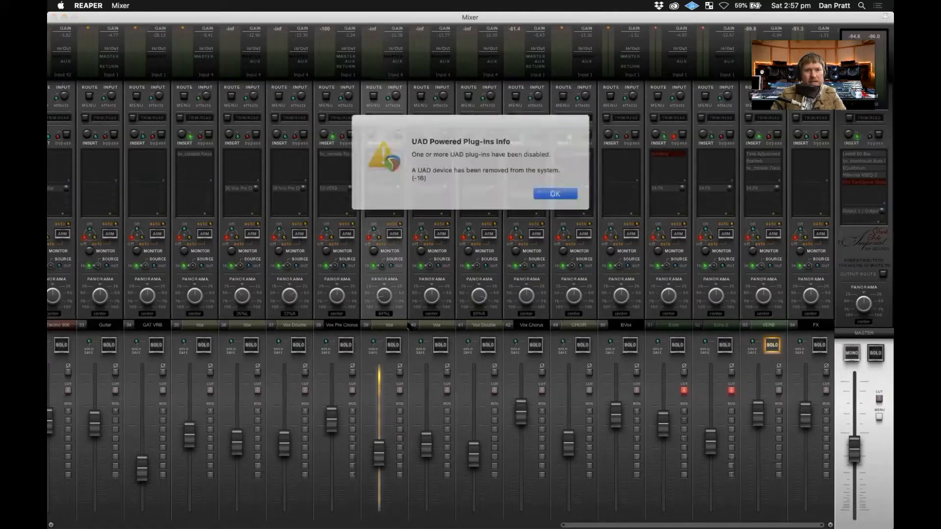
{"action": "left_click", "coordinate": [550, 190]}
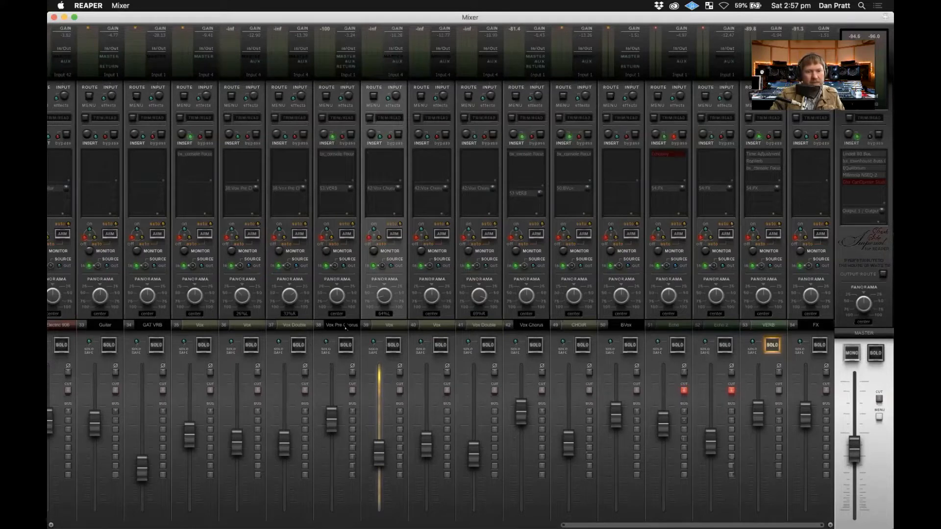
- Add the bx_console Focusrite SC to the Intro Electric track, view its default settings and remove it
{"action": "key", "text": "Up"}
{"action": "scroll", "coordinate": [300, 331], "scroll_direction": "left", "scroll_amount": 10}
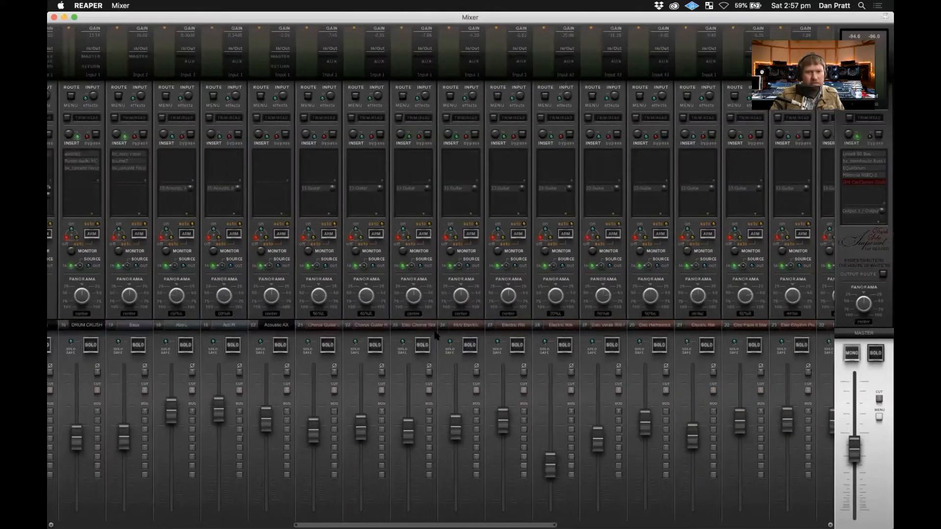
{"action": "left_click", "coordinate": [461, 325]}
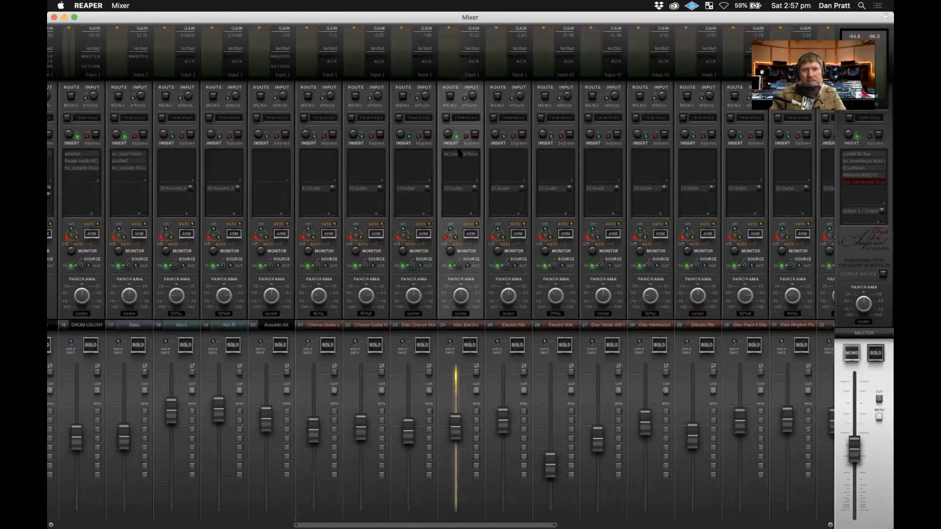
{"action": "double_click", "coordinate": [459, 153]}
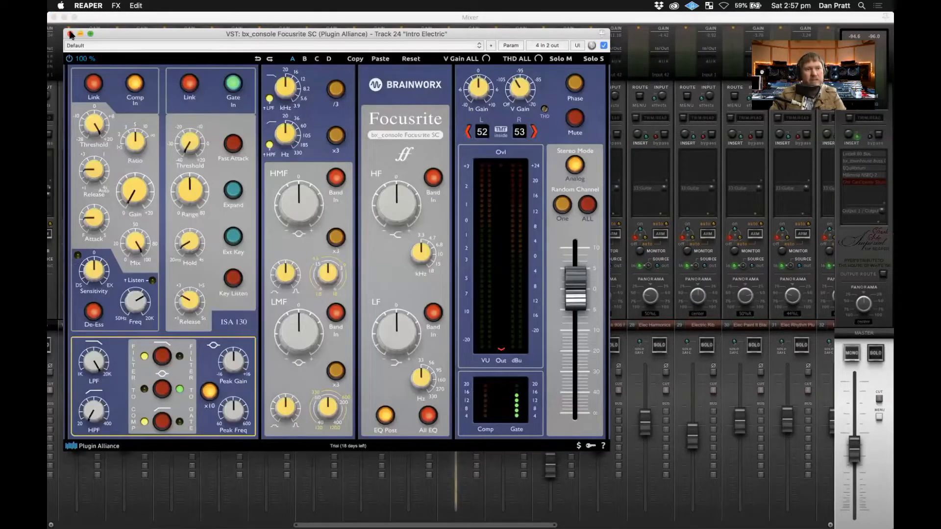
{"action": "left_click", "coordinate": [70, 34]}
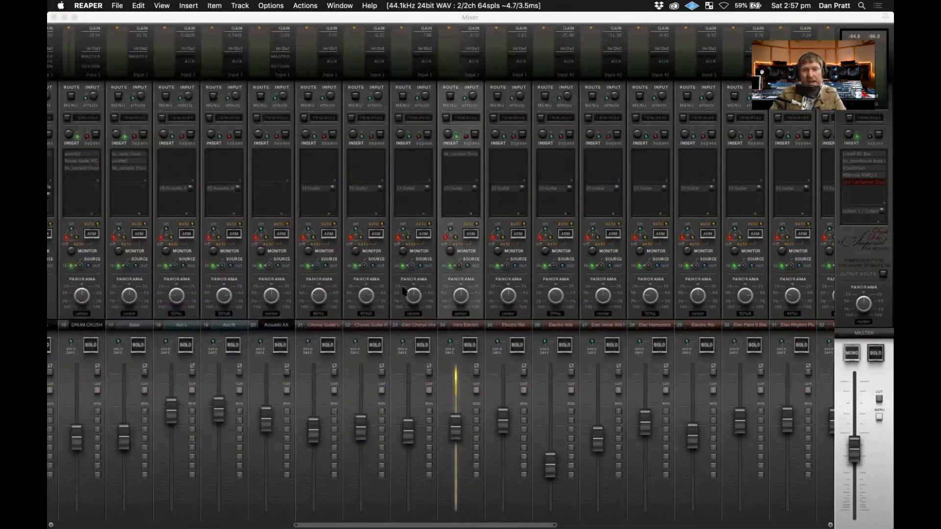
{"action": "left_click", "coordinate": [466, 331]}
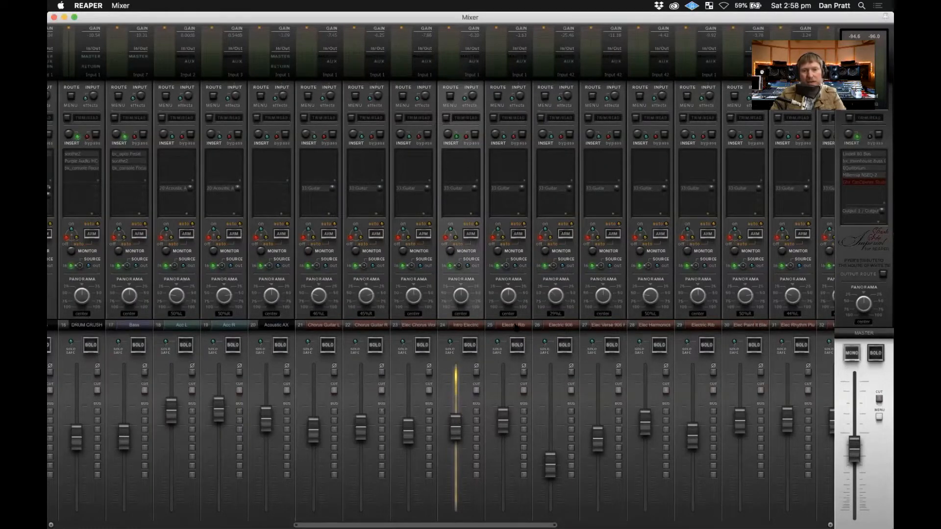
{"action": "scroll", "coordinate": [516, 327], "scroll_direction": "right", "scroll_amount": 10}
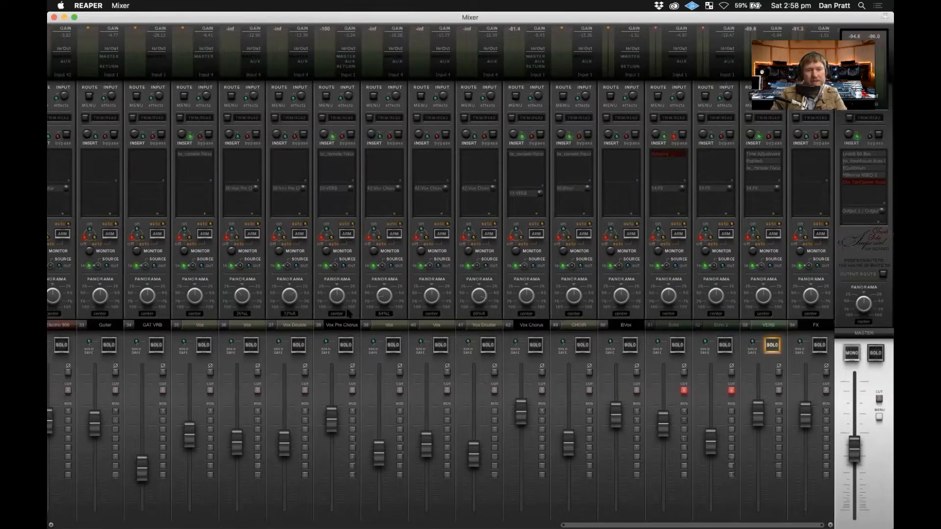
{"action": "scroll", "coordinate": [413, 329], "scroll_direction": "left", "scroll_amount": 10}
{"action": "left_click", "coordinate": [459, 331]}
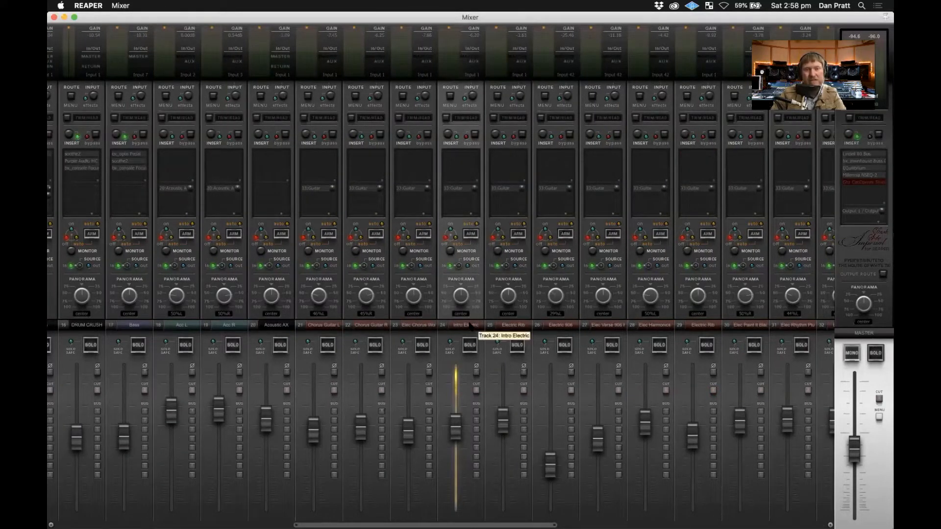
{"action": "scroll", "coordinate": [465, 325], "scroll_direction": "right", "scroll_amount": 10}
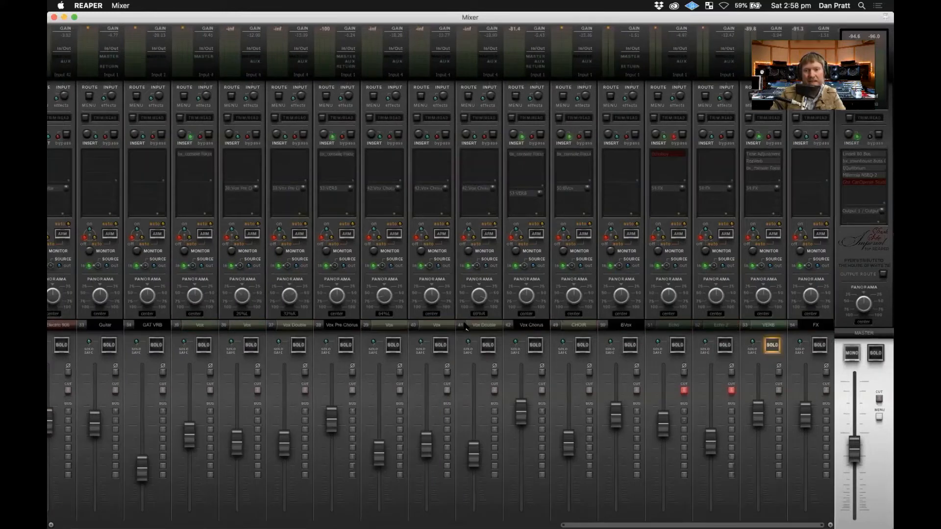
{"action": "left_click", "coordinate": [582, 325]}
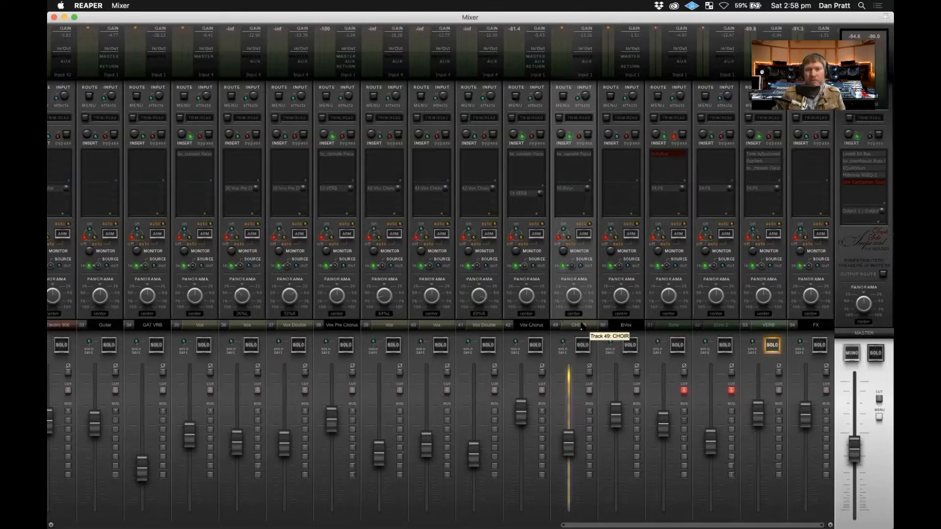
- Open the bx_console Focusrite SC on the Vox Chorus channel and reposition its window
{"action": "left_click", "coordinate": [531, 160]}
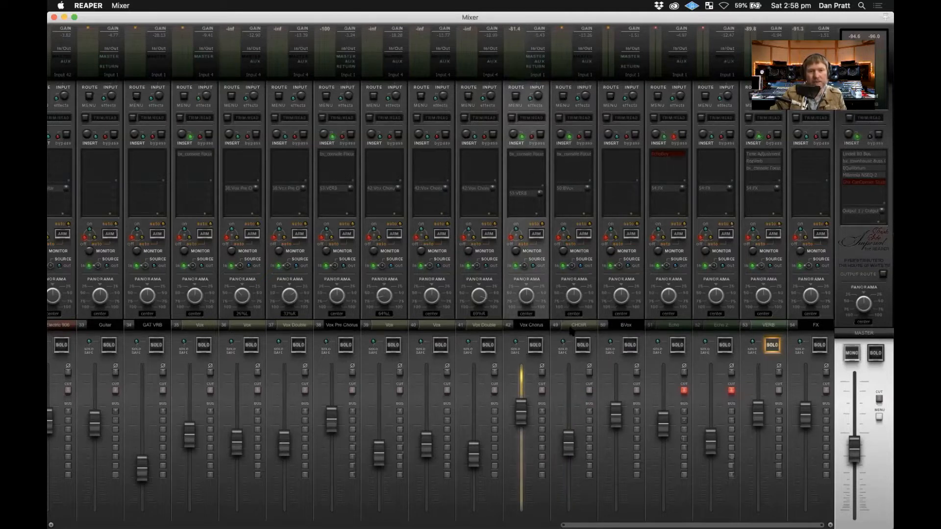
{"action": "left_click", "coordinate": [532, 155]}
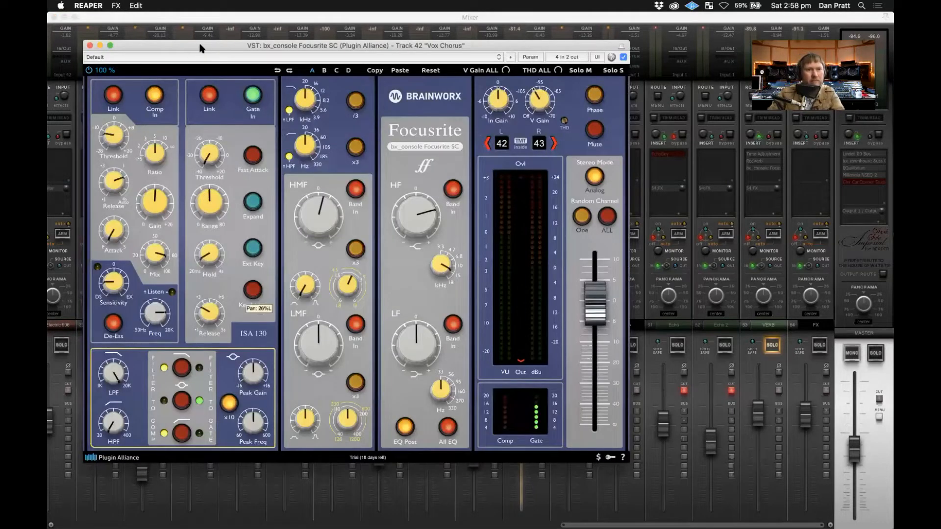
{"action": "left_click_drag", "start_coordinate": [200, 47], "coordinate": [374, 131]}
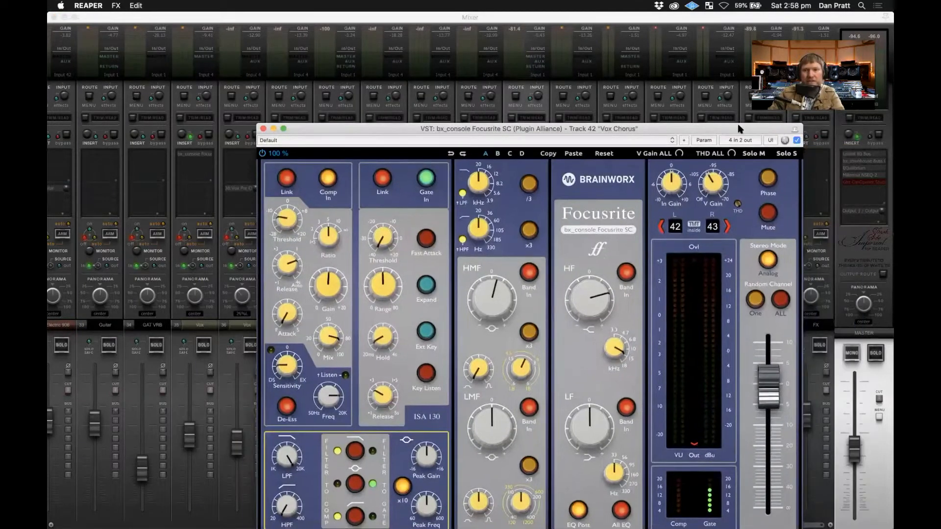
{"action": "left_click_drag", "start_coordinate": [738, 129], "coordinate": [731, 139]}
- Close the mixer to reveal the arrangement, place the playhead at the Chorus marker and play the section briefly
{"action": "left_click", "coordinate": [53, 17]}
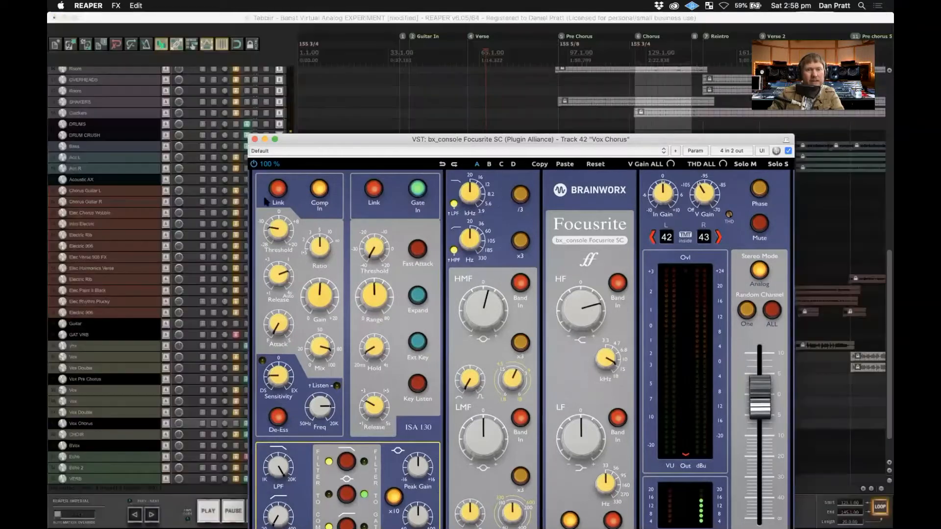
{"action": "scroll", "coordinate": [619, 70], "scroll_direction": "down", "scroll_amount": 3}
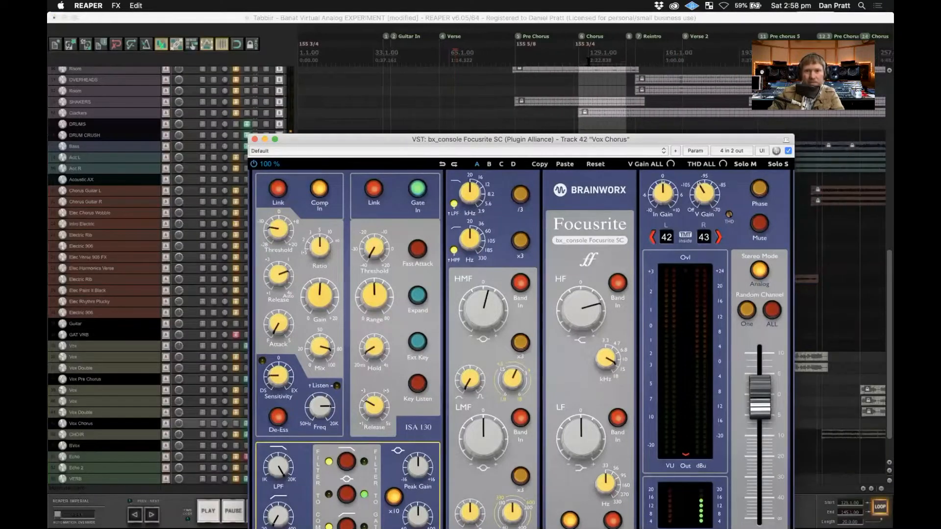
{"action": "left_click", "coordinate": [588, 61]}
{"action": "key", "text": "space"}
{"action": "left_click_drag", "start_coordinate": [519, 140], "coordinate": [511, 103]}
{"action": "key", "text": "space"}
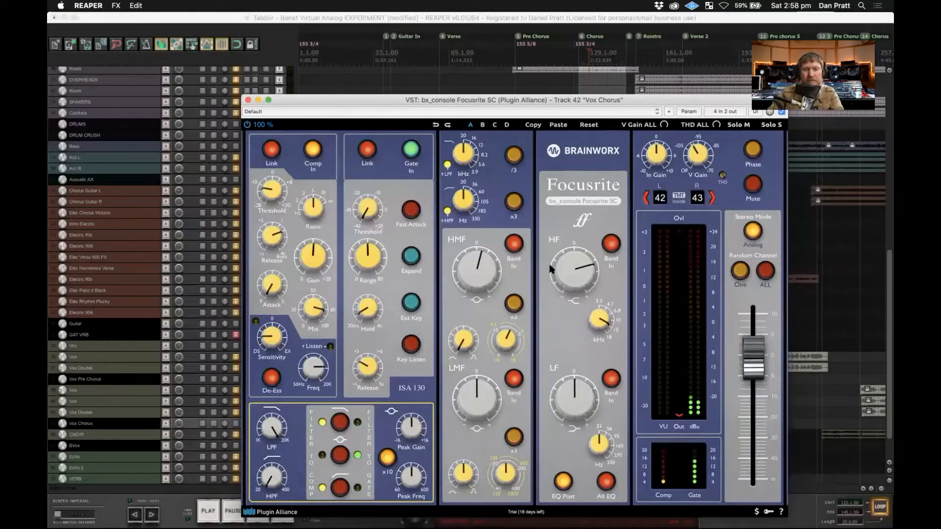
- Reopen the mixer, move the plug-in window clear of the channel strips and turn off the VERB channel's solo
{"action": "key", "text": "super+m"}
{"action": "left_click_drag", "start_coordinate": [600, 100], "coordinate": [536, 102]}
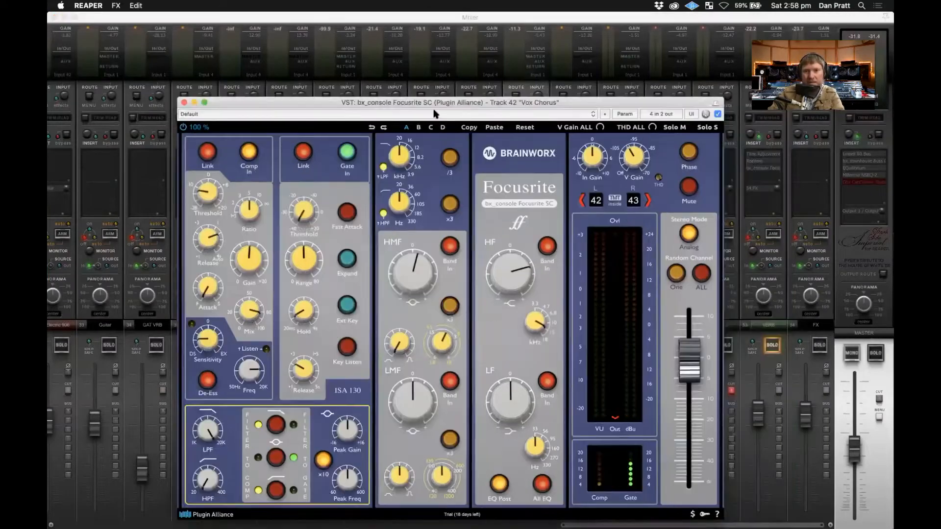
{"action": "left_click_drag", "start_coordinate": [433, 103], "coordinate": [278, 113]}
{"action": "left_click", "coordinate": [580, 390]}
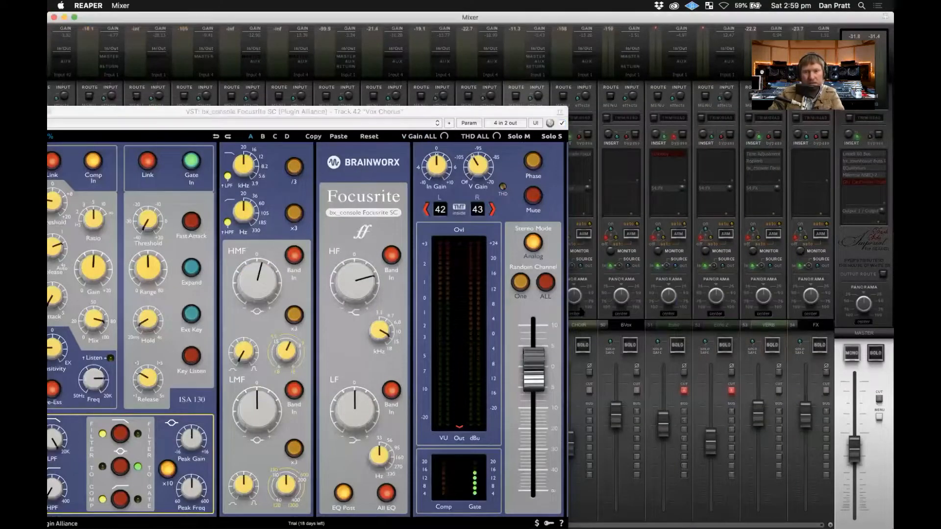
{"action": "key", "text": "space"}
- Move the plug-in window aside, solo the Vox Chorus channel and bring the plug-in back into full view
{"action": "left_click_drag", "start_coordinate": [300, 112], "coordinate": [461, 112]}
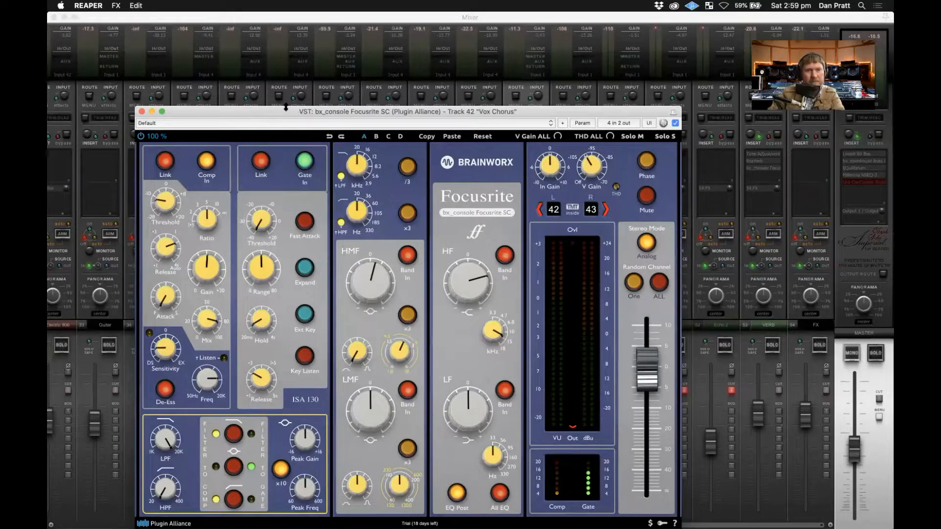
{"action": "left_click_drag", "start_coordinate": [239, 114], "coordinate": [367, 158]}
{"action": "left_click_drag", "start_coordinate": [781, 153], "coordinate": [810, 165]}
{"action": "left_click_drag", "start_coordinate": [693, 156], "coordinate": [550, 385]}
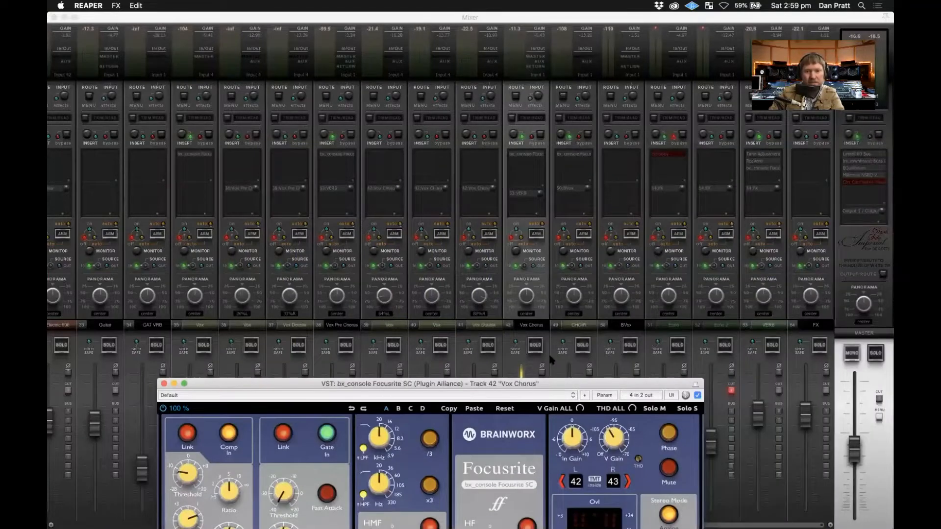
{"action": "left_click_drag", "start_coordinate": [493, 382], "coordinate": [471, 61]}
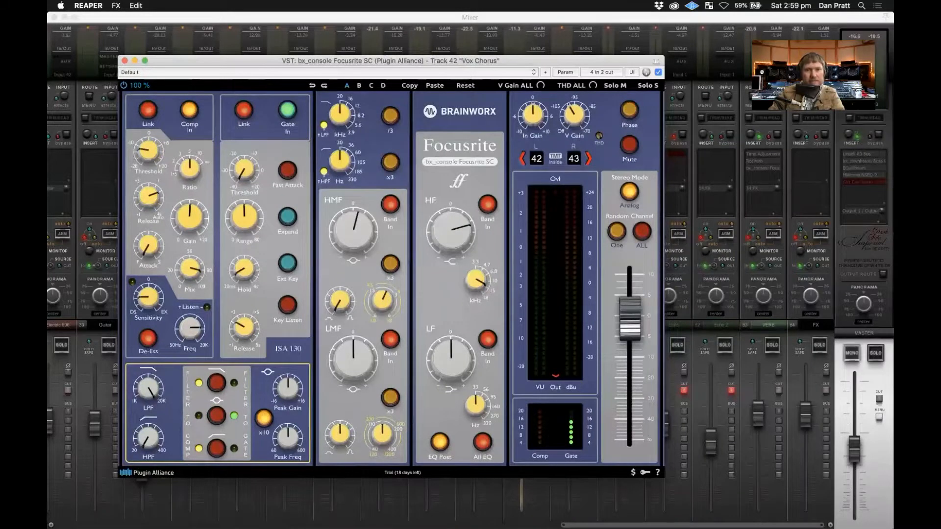
- Play the chorus vocal, audition the de-esser in Listen mode and turn Listen off
{"action": "key", "text": "space"}
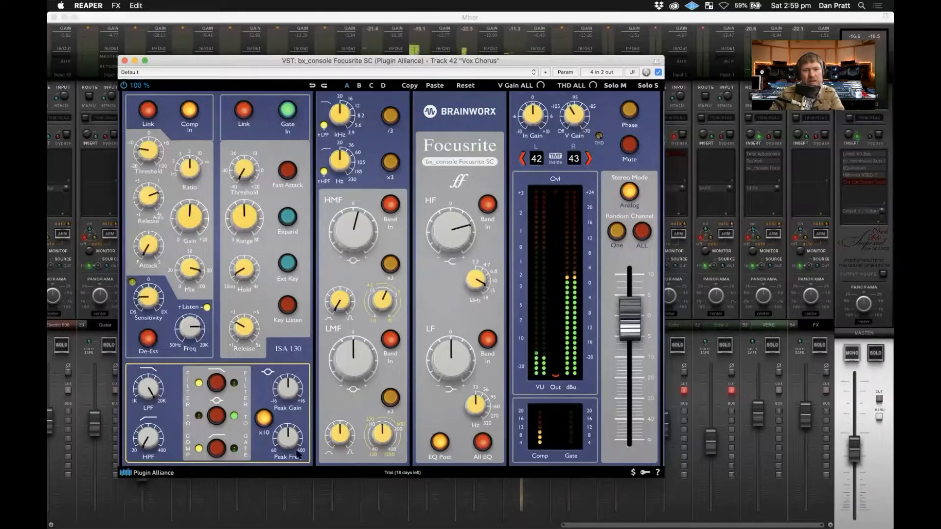
{"action": "left_click", "coordinate": [207, 308]}
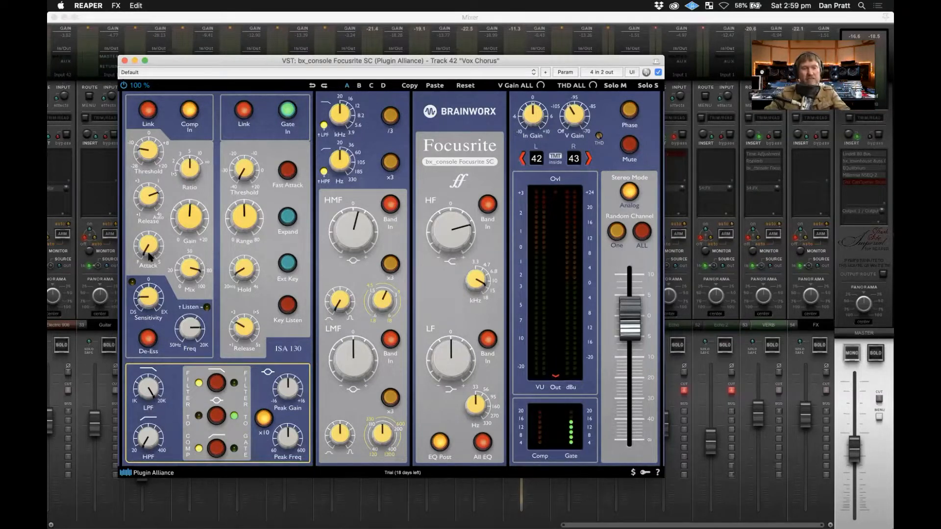
- During playback, lower the Vox Chorus compressor's Mix to just under 80, close the plug-in and select the CHOIR channel
{"action": "key", "text": "space"}
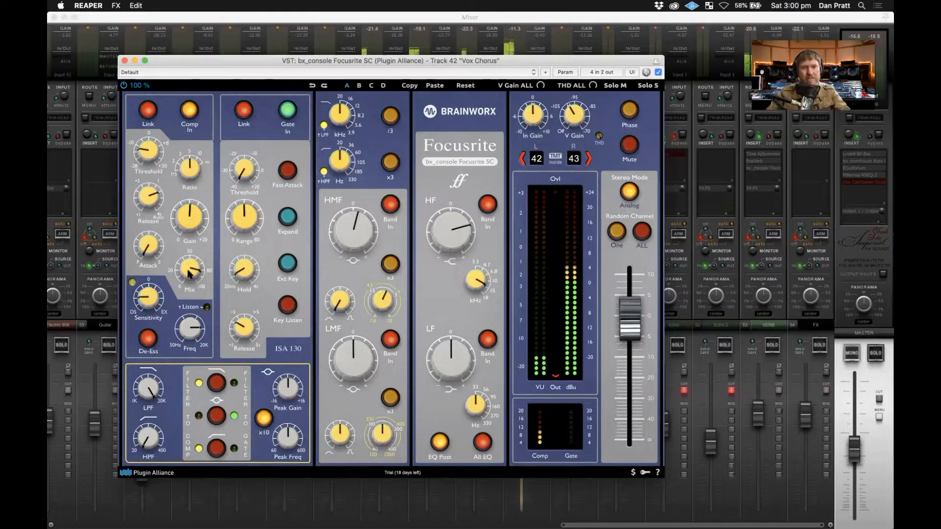
{"action": "left_click", "coordinate": [192, 266]}
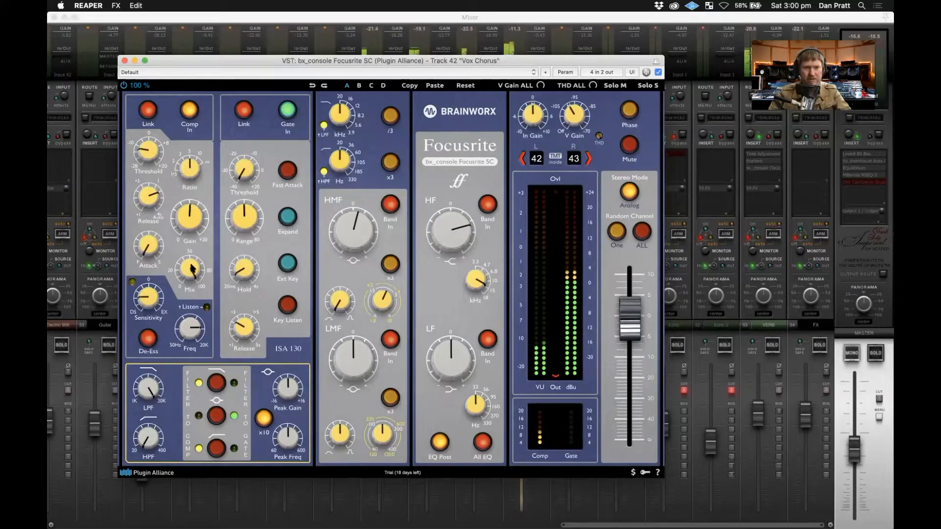
{"action": "left_click_drag", "start_coordinate": [192, 271], "coordinate": [149, 303]}
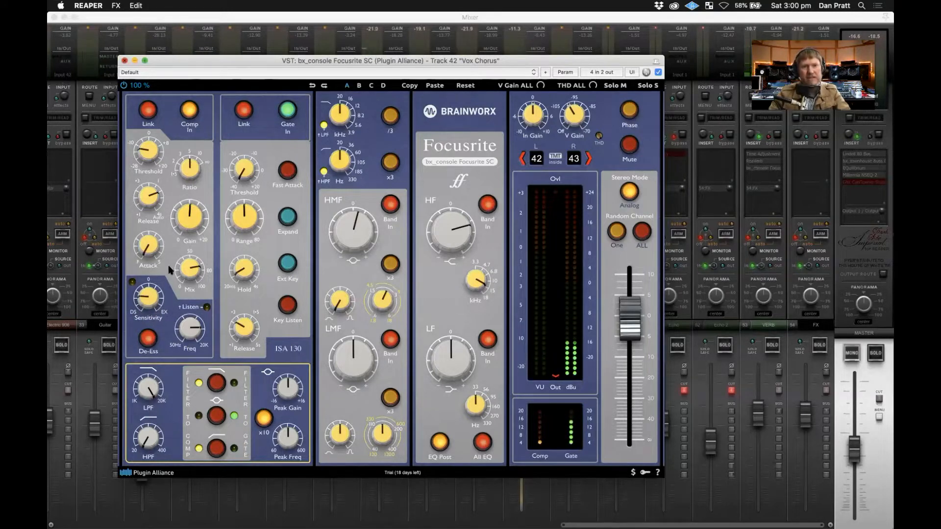
{"action": "left_click", "coordinate": [125, 61]}
{"action": "left_click", "coordinate": [567, 332]}
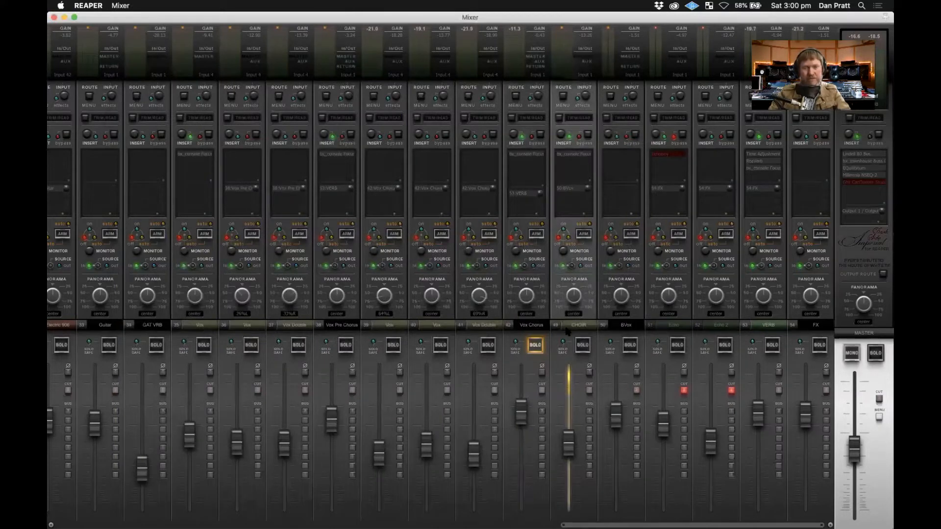
- Set the audio device's requested block size to 2048, keeping SSL 2 as the audio device, and apply the preferences
{"action": "key", "text": "super+comma"}
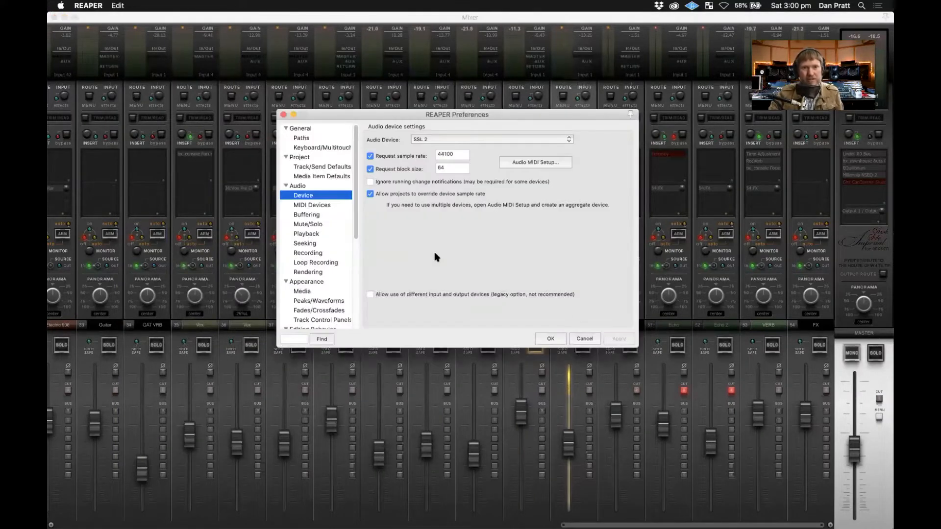
{"action": "double_click", "coordinate": [451, 168]}
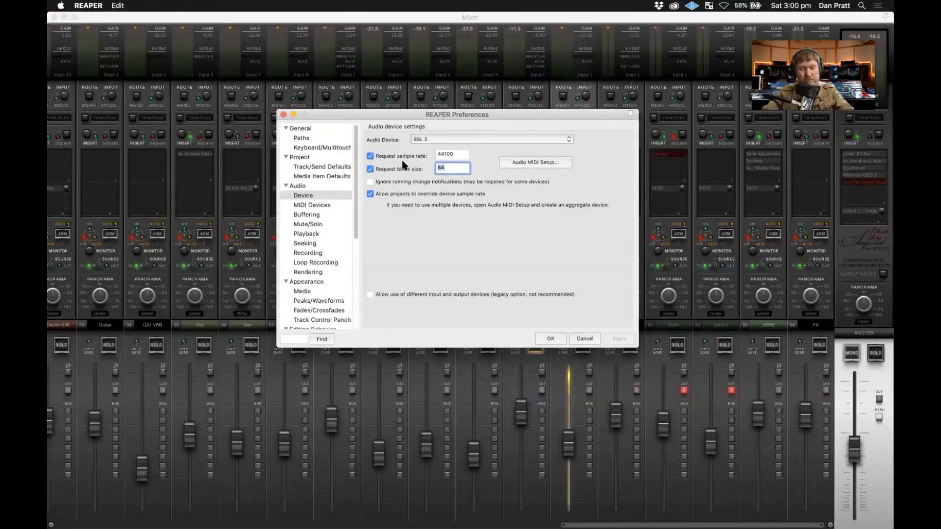
{"action": "type", "text": "2048"}
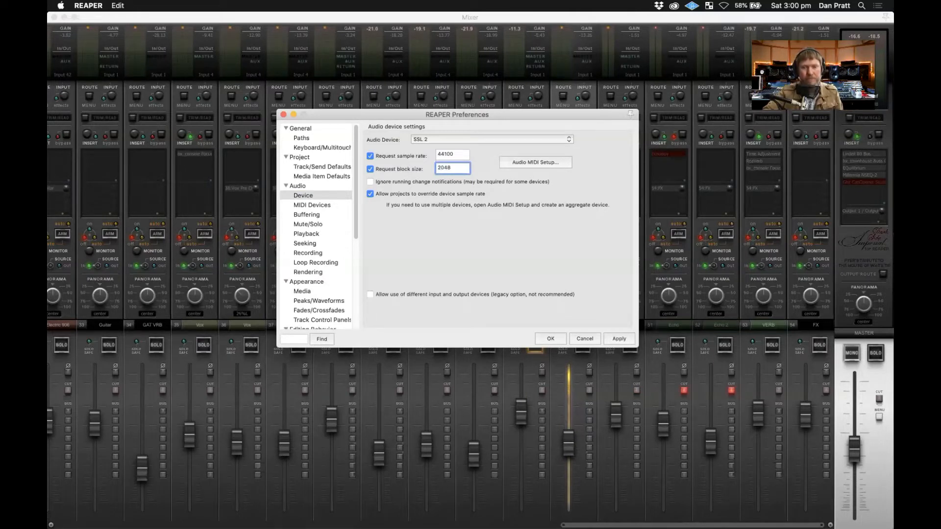
{"action": "left_click", "coordinate": [477, 139]}
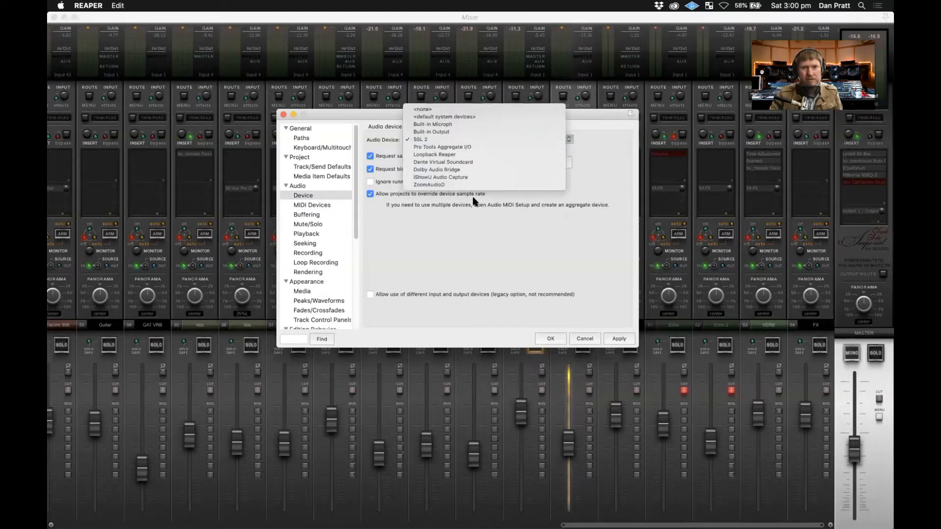
{"action": "left_click", "coordinate": [463, 186]}
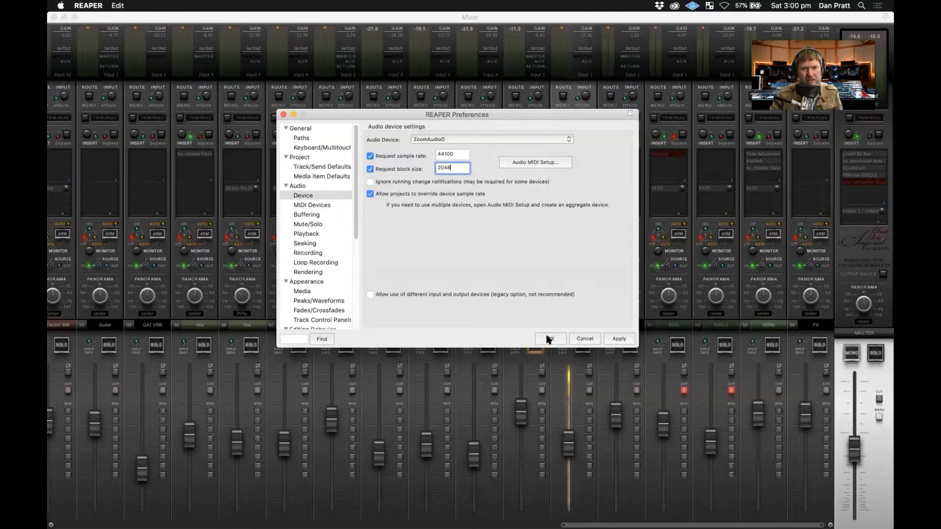
{"action": "left_click", "coordinate": [476, 140]}
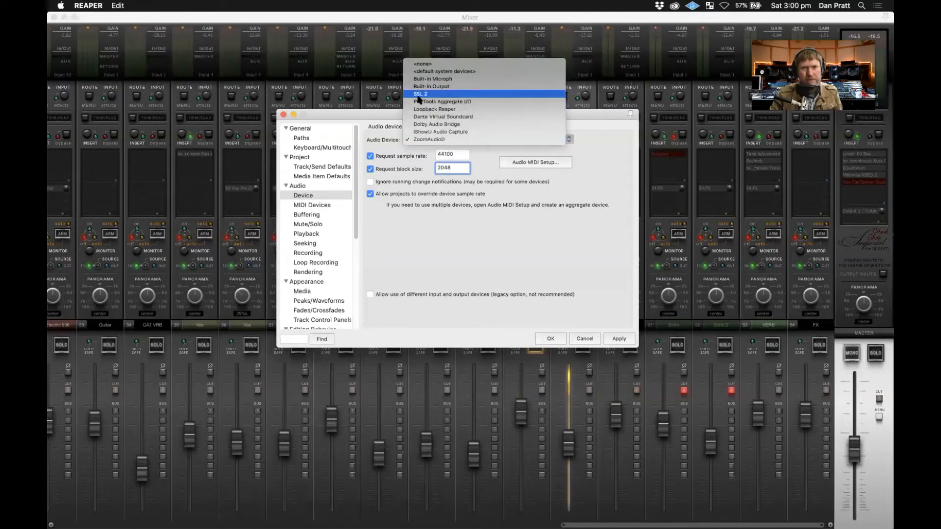
{"action": "left_click", "coordinate": [420, 94]}
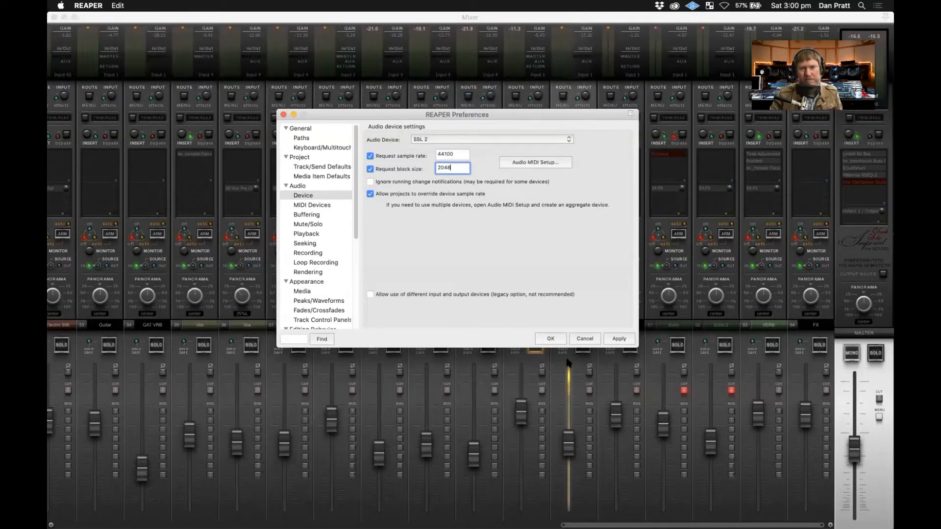
{"action": "left_click", "coordinate": [550, 340]}
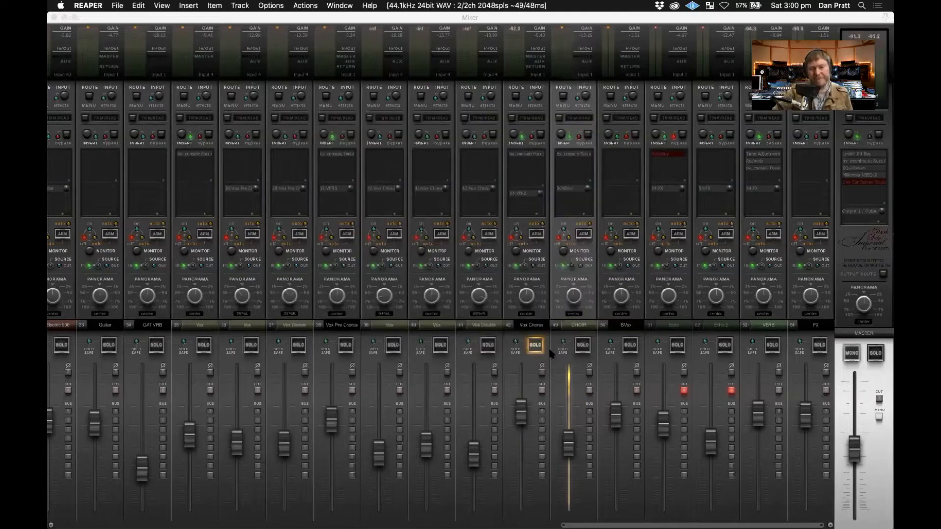
- Play the soloed Vox Chorus channel, raise the HMF gain slightly in its console plug-in, close the plug-in and turn off the solo
{"action": "left_click", "coordinate": [533, 328]}
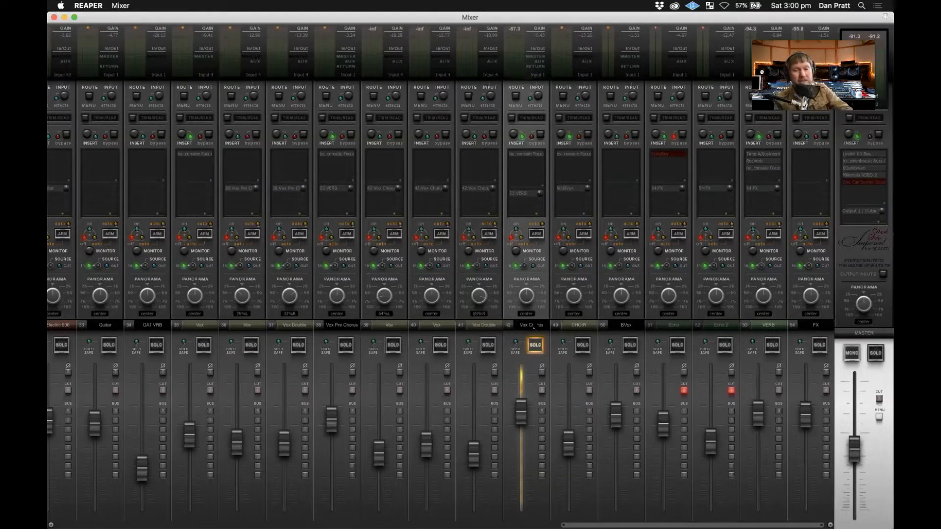
{"action": "key", "text": "space"}
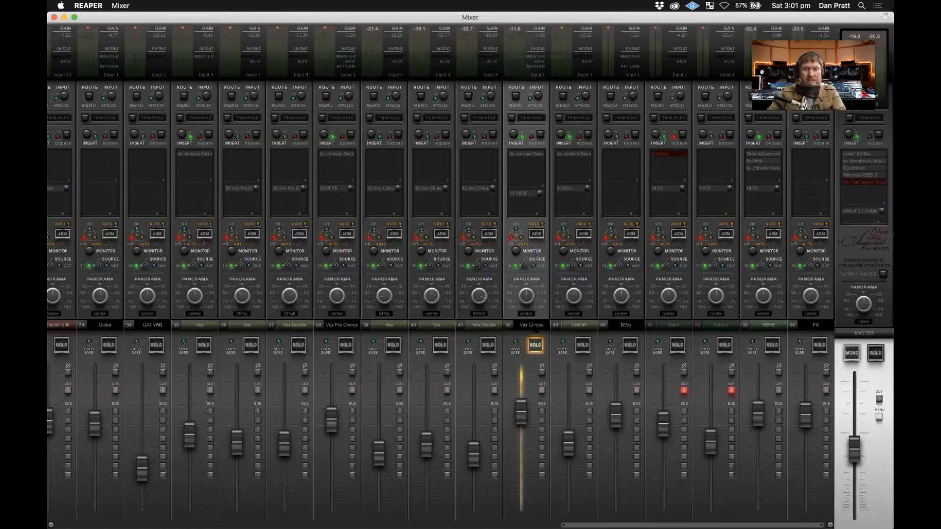
{"action": "left_click", "coordinate": [523, 156]}
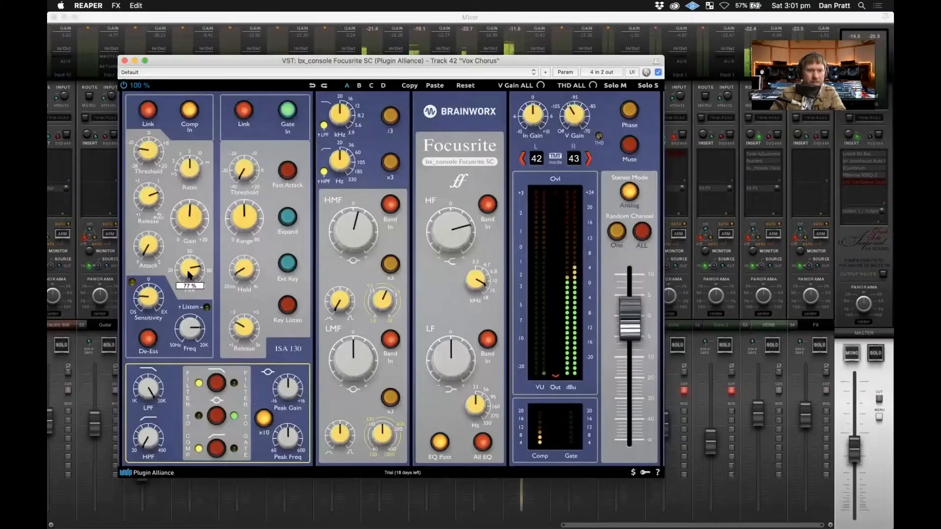
{"action": "mouse_move", "coordinate": [146, 295]}
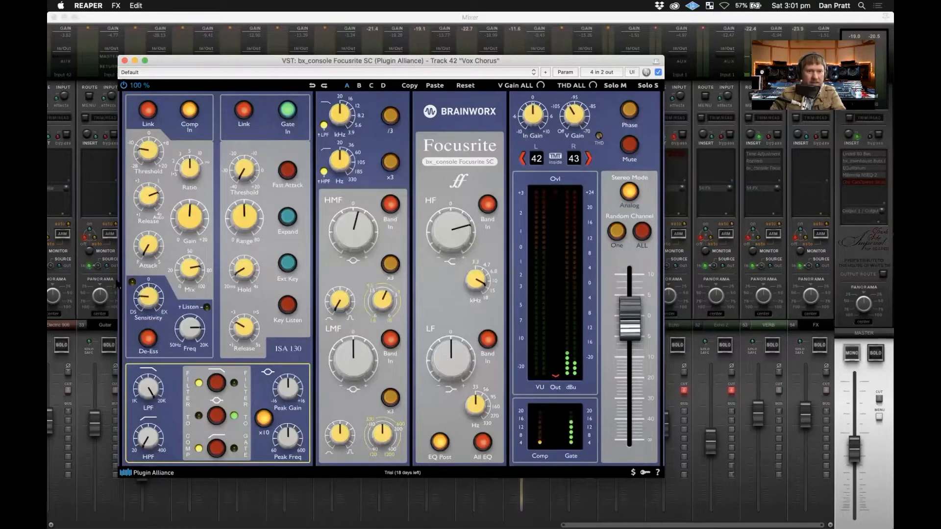
{"action": "left_click_drag", "start_coordinate": [358, 234], "coordinate": [354, 227]}
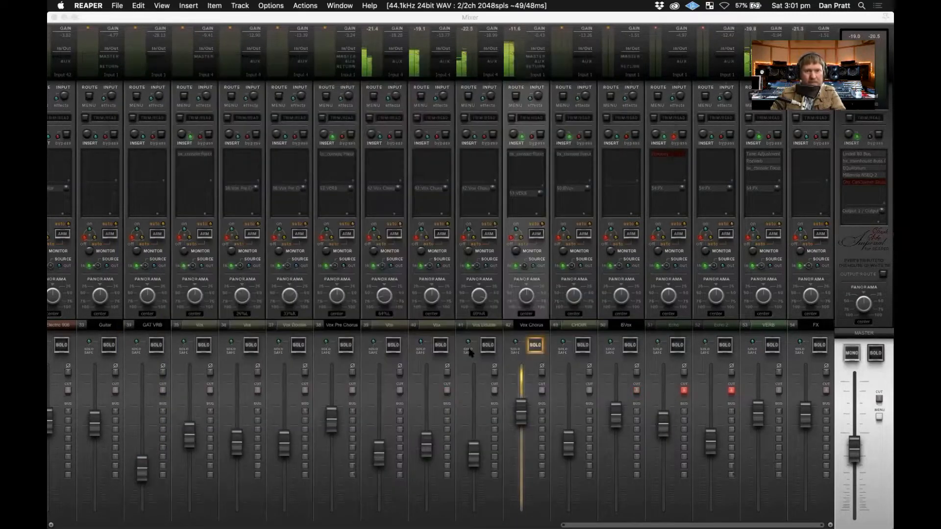
{"action": "left_click", "coordinate": [124, 60]}
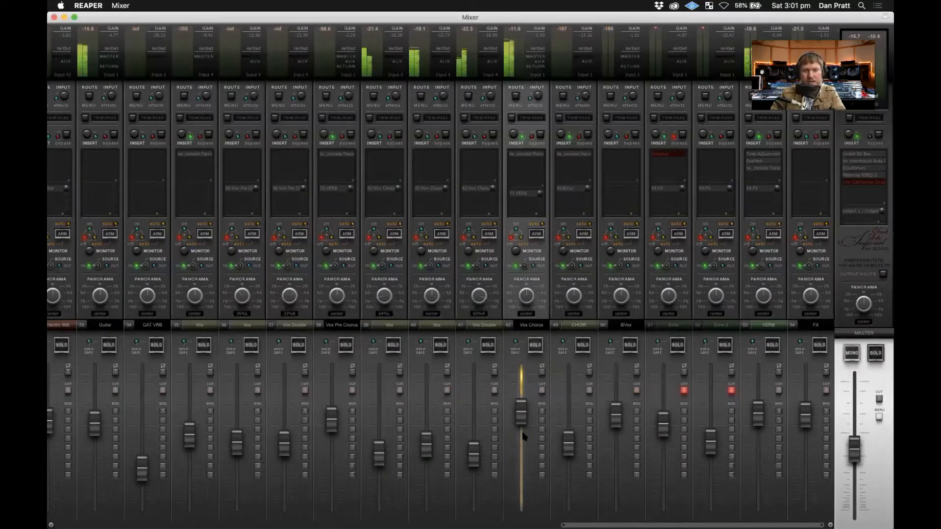
- Reopen the Vox Chorus console plug-in and compare the vocal in the full mix with its compressor switched off and on
{"action": "left_click", "coordinate": [525, 155]}
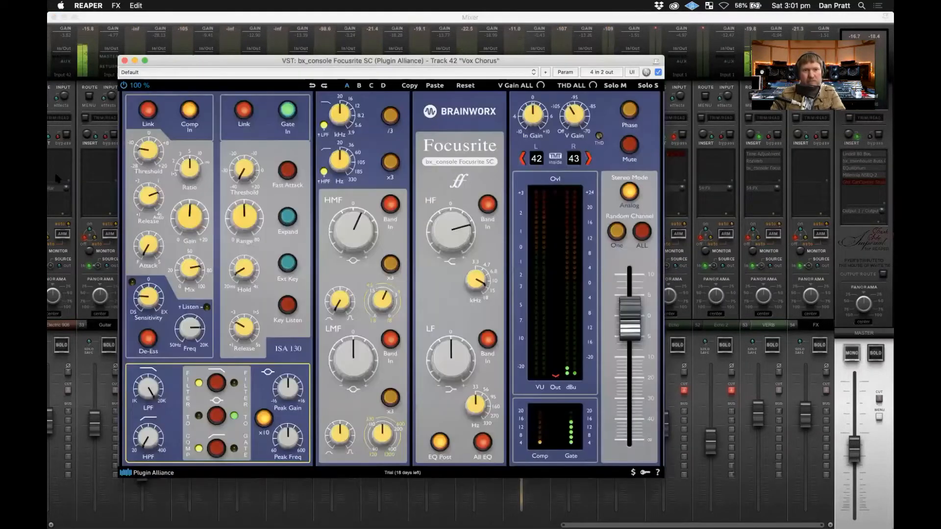
{"action": "left_click", "coordinate": [188, 112]}
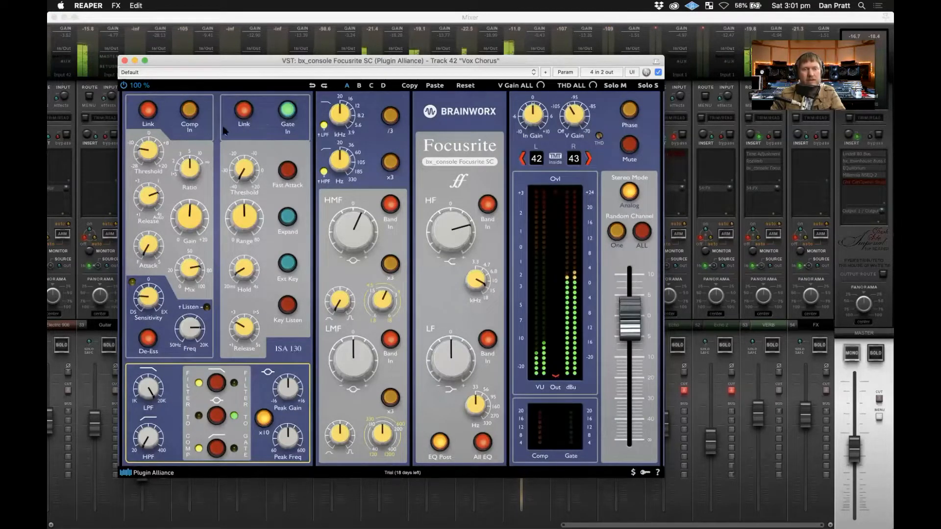
{"action": "left_click", "coordinate": [190, 112]}
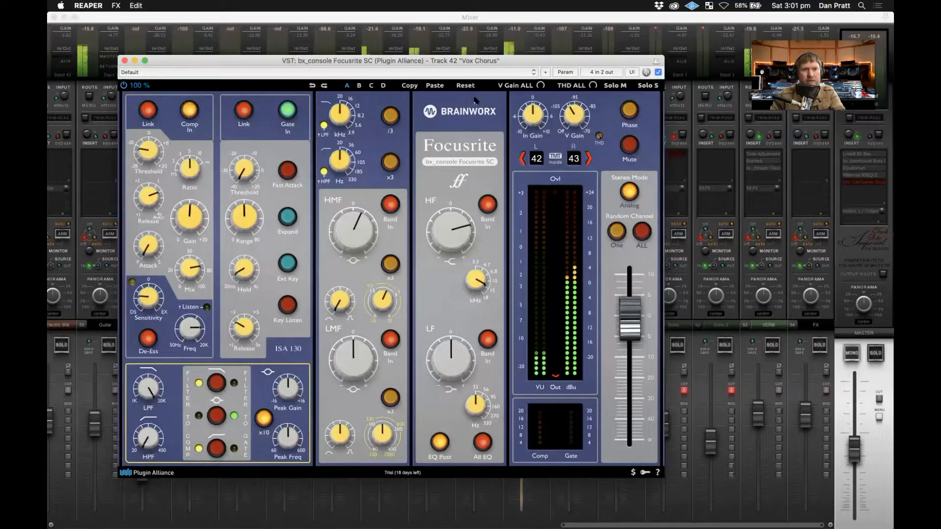
{"action": "left_click_drag", "start_coordinate": [296, 62], "coordinate": [296, 59]}
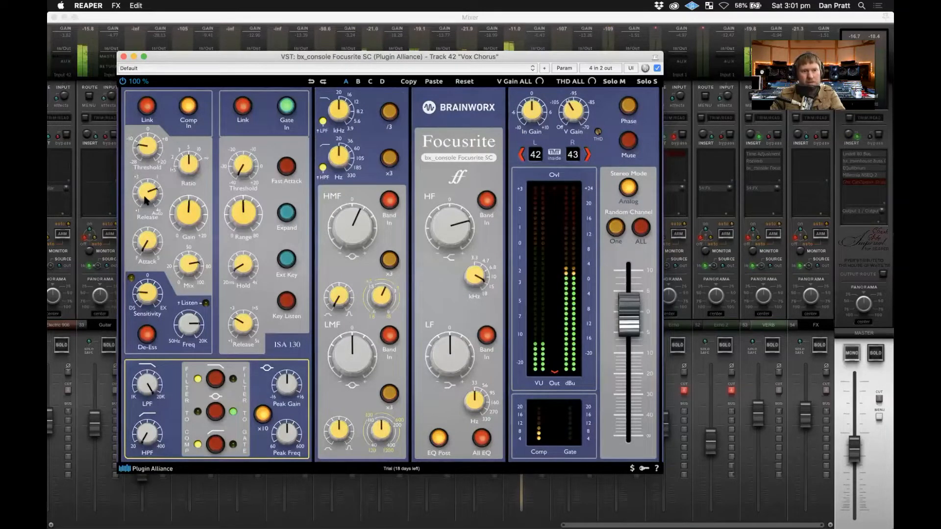
{"action": "mouse_move", "coordinate": [145, 198]}
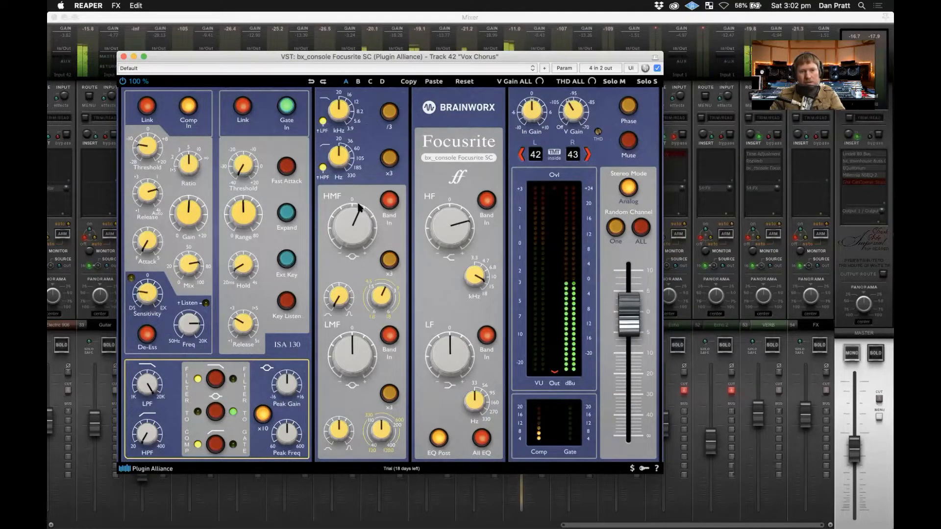
- Compare the Vox Chorus channel with the whole console plug-in bypassed and active, and close the plug-in window
{"action": "left_click", "coordinate": [658, 69]}
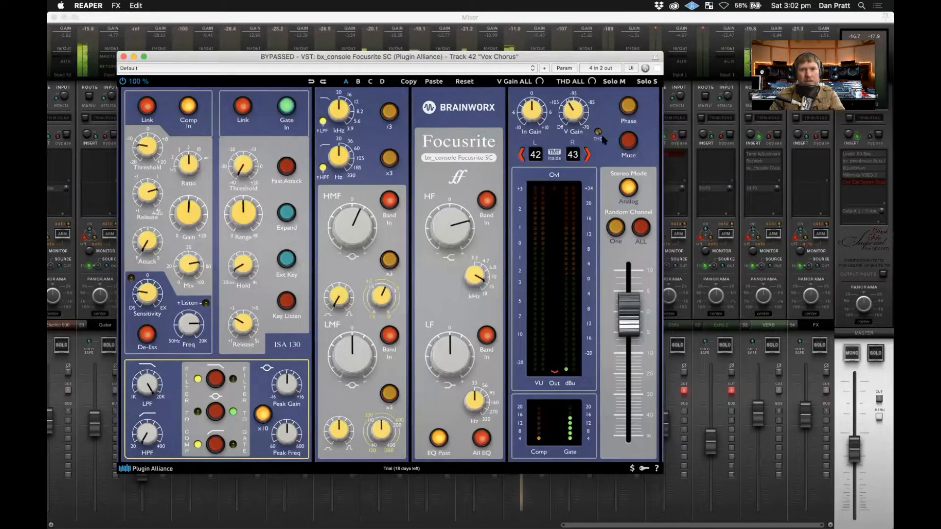
{"action": "mouse_move", "coordinate": [598, 142]}
{"action": "left_click", "coordinate": [657, 69]}
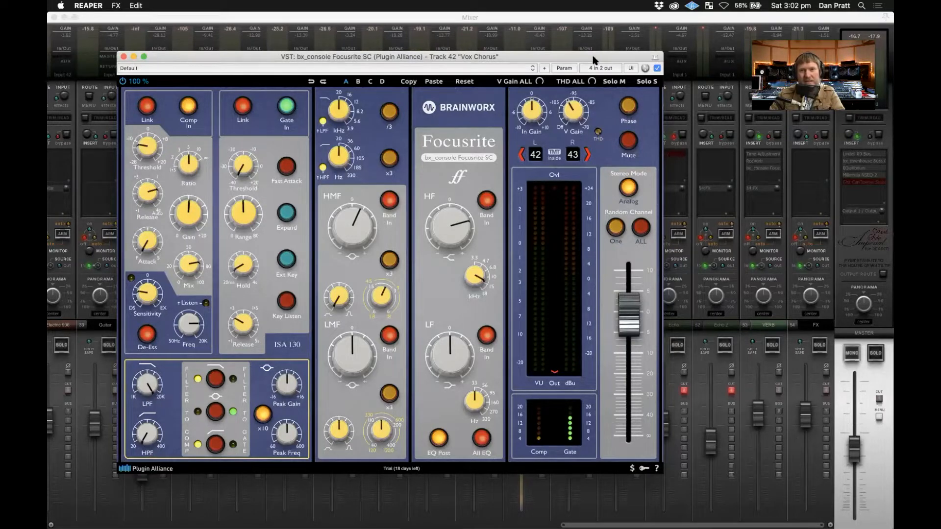
{"action": "left_click_drag", "start_coordinate": [630, 55], "coordinate": [669, 47]}
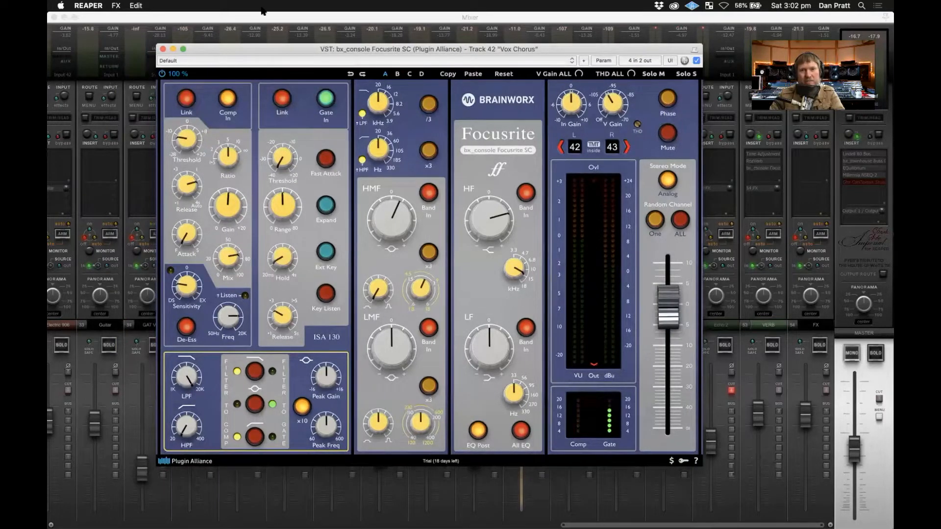
{"action": "left_click", "coordinate": [162, 49]}
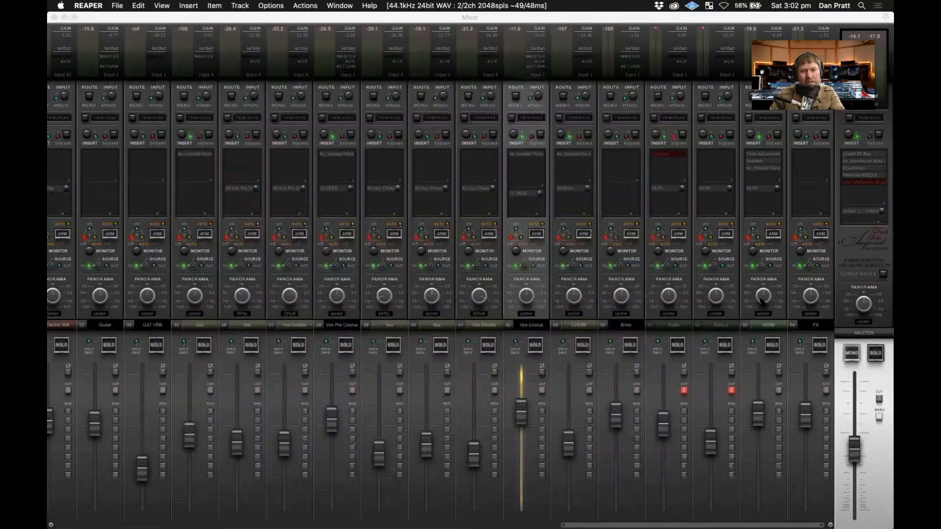
- Select the VERB channel and solo it
{"action": "left_click", "coordinate": [676, 347]}
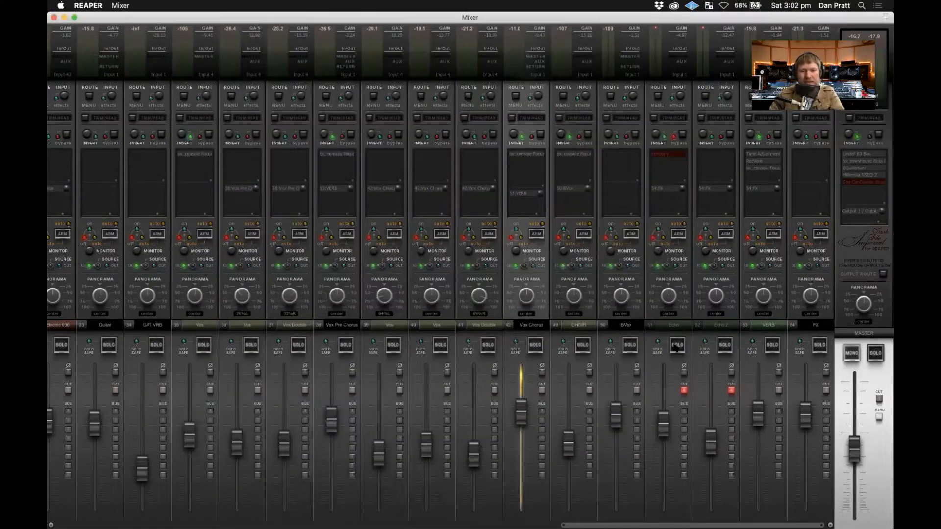
{"action": "left_click", "coordinate": [772, 326]}
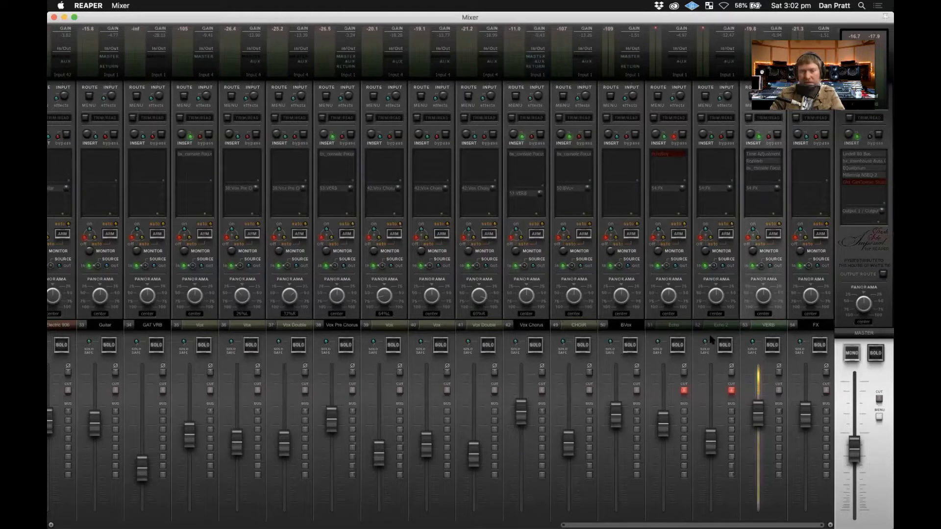
{"action": "left_click", "coordinate": [773, 345]}
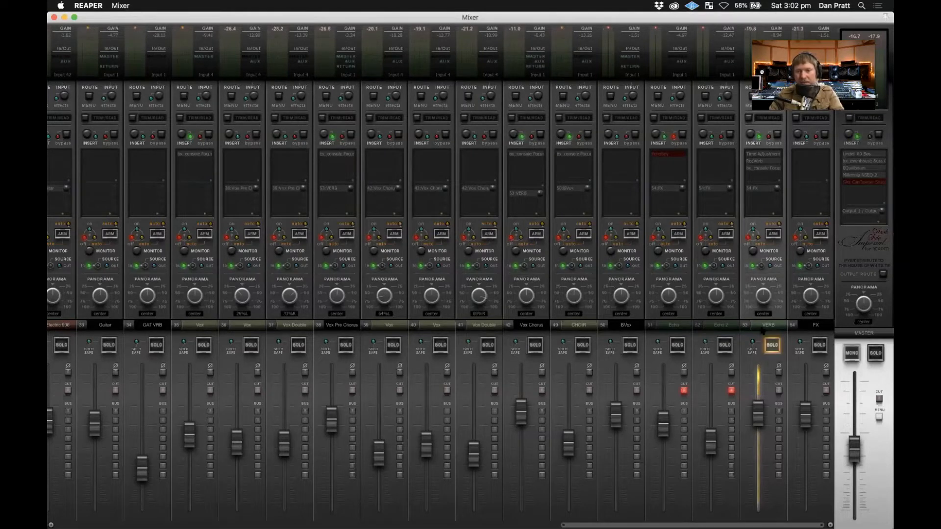
- Open ReaVerb on the VERB channel, set its maximum FFT size to 2048 and close the plug-in
{"action": "left_click", "coordinate": [760, 161]}
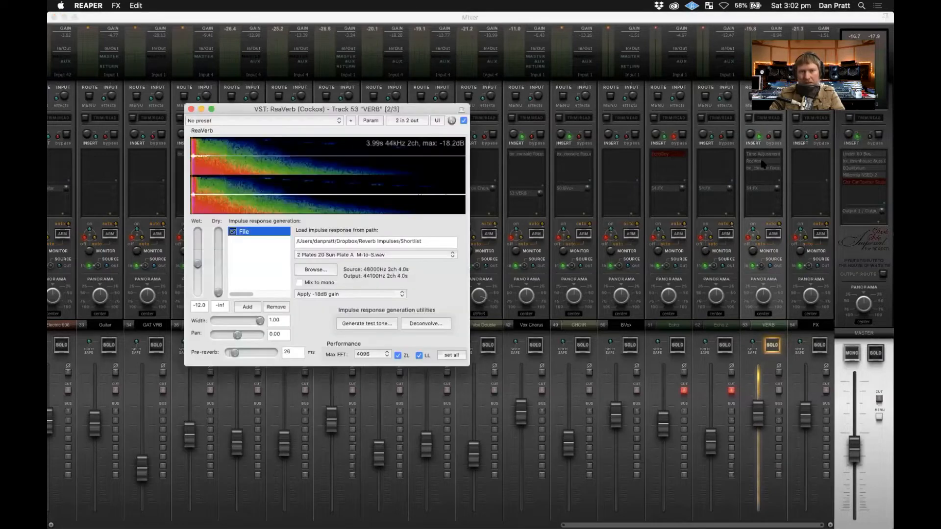
{"action": "left_click_drag", "start_coordinate": [346, 109], "coordinate": [347, 75]}
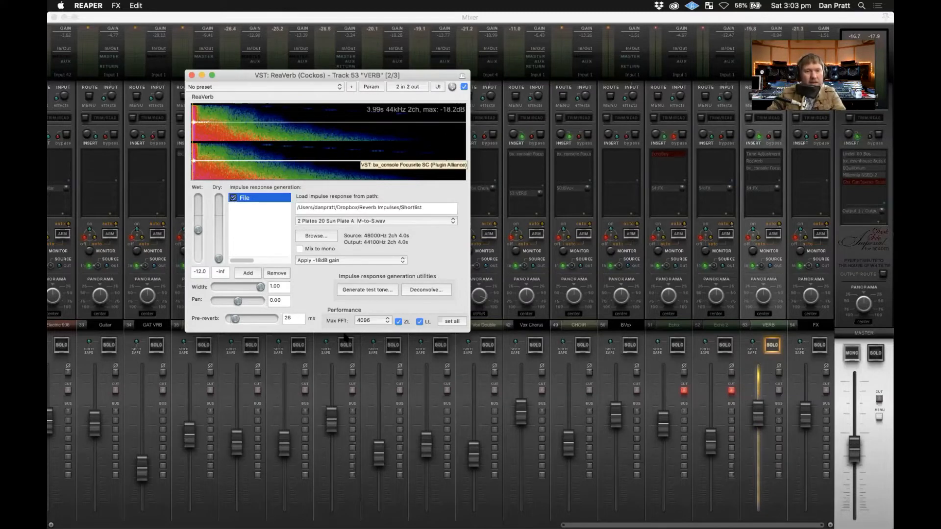
{"action": "left_click", "coordinate": [378, 321]}
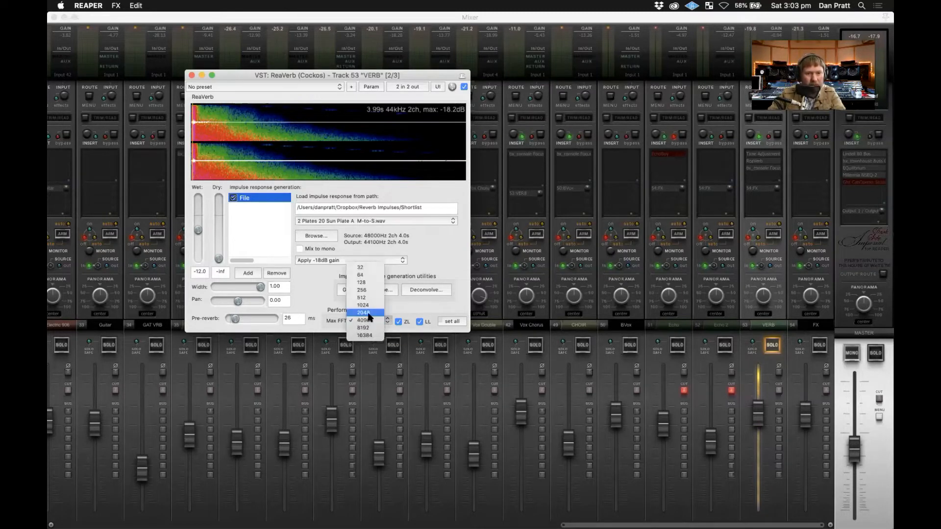
{"action": "left_click", "coordinate": [360, 312]}
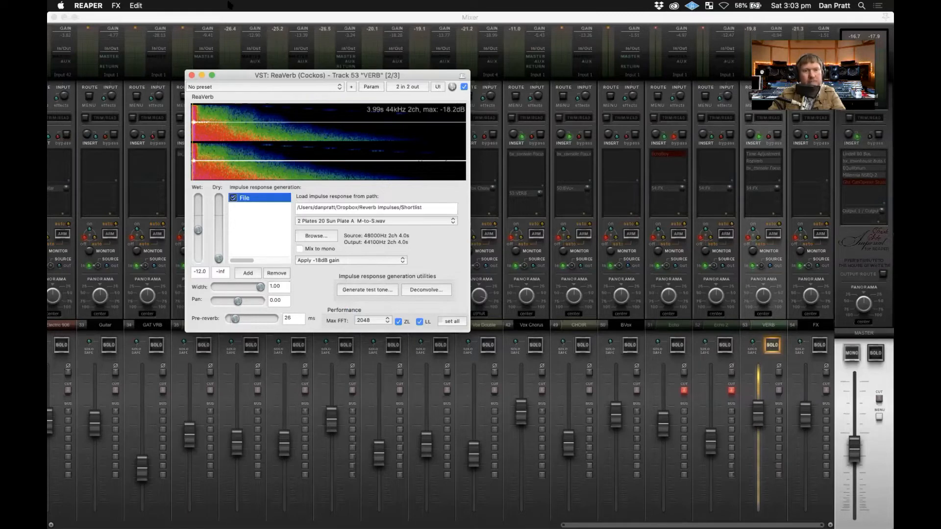
{"action": "left_click_drag", "start_coordinate": [264, 79], "coordinate": [249, 133]}
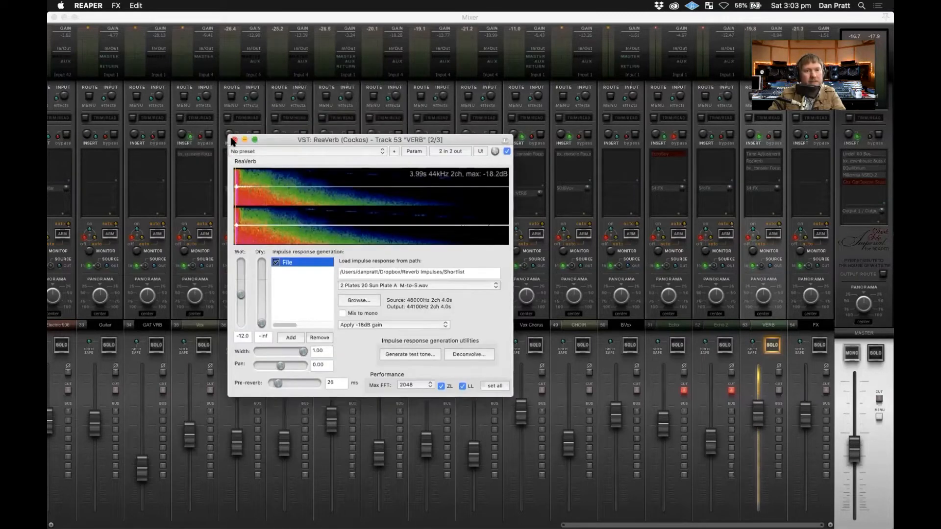
{"action": "left_click", "coordinate": [234, 140]}
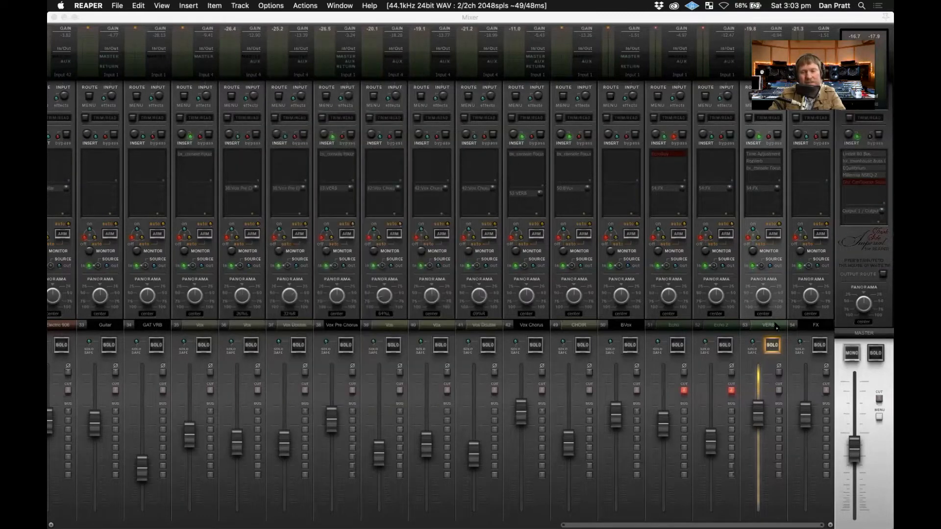
- Check the Time Adjustment Delay settings on the VERB channel, close that plug-in and open the channel's Focusrite console plug-in
{"action": "left_click", "coordinate": [756, 155]}
{"action": "left_click_drag", "start_coordinate": [175, 33], "coordinate": [231, 133]}
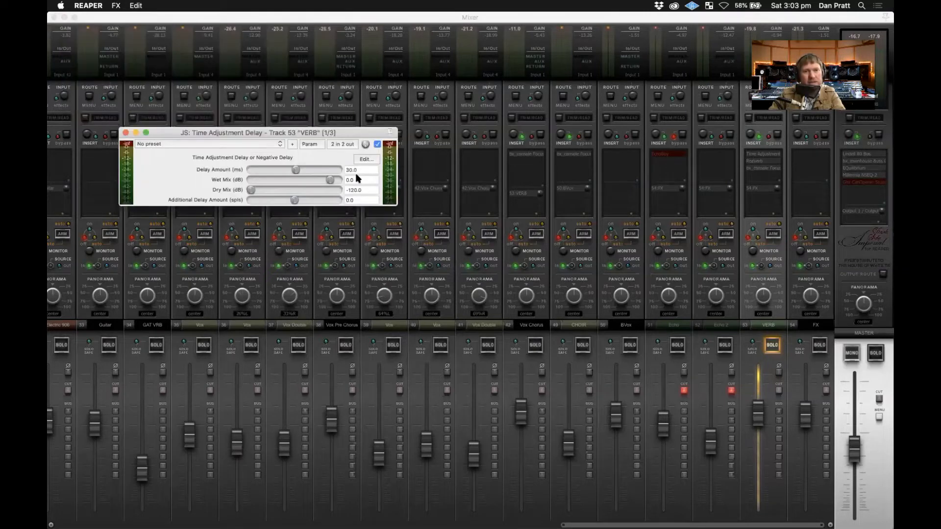
{"action": "left_click", "coordinate": [126, 133]}
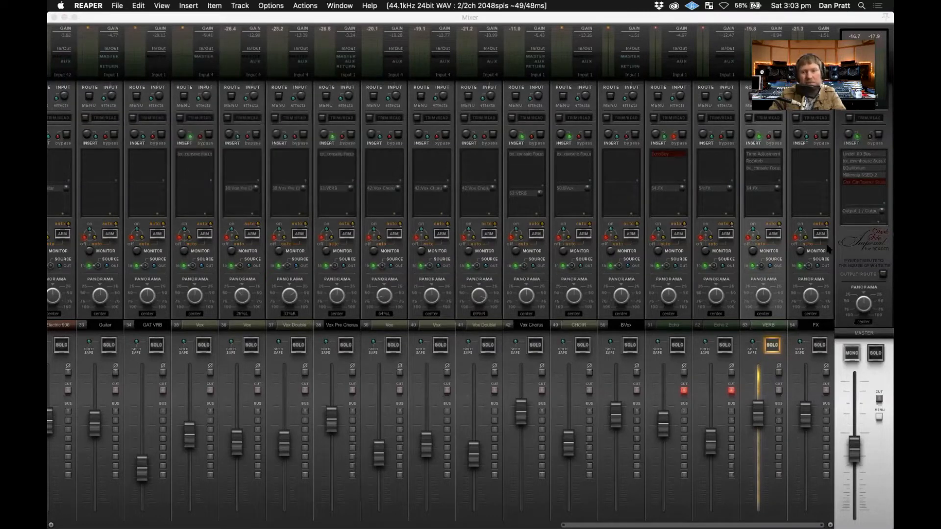
{"action": "left_click", "coordinate": [758, 168]}
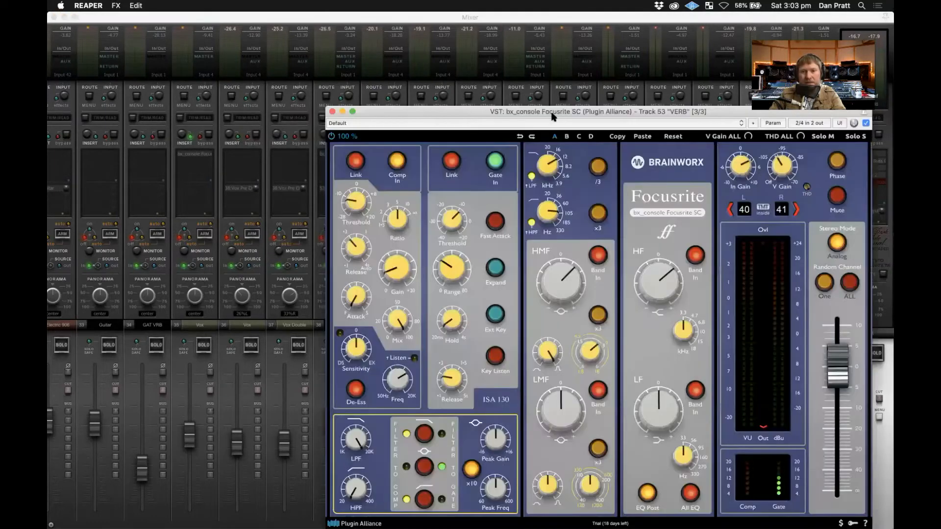
- Switch off the gate, compressor and all EQ in the VERB channel's Focusrite plug-in, also comparing it with the whole plug-in bypassed
{"action": "left_click_drag", "start_coordinate": [498, 111], "coordinate": [264, 65]}
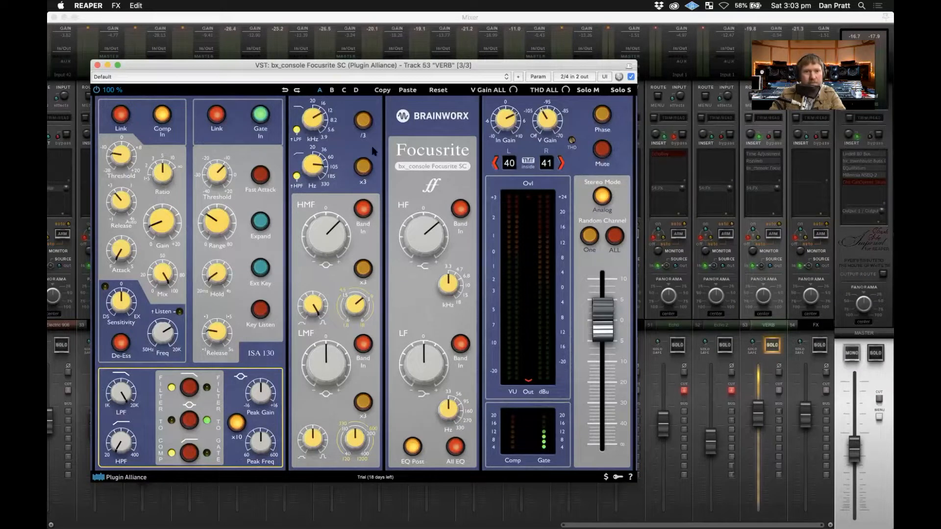
{"action": "left_click", "coordinate": [260, 114]}
{"action": "left_click", "coordinate": [161, 114]}
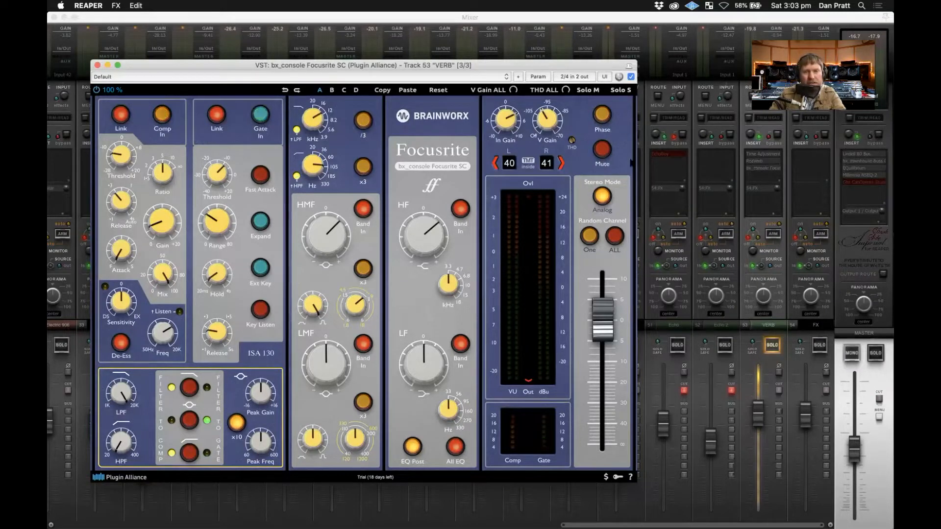
{"action": "left_click", "coordinate": [630, 77]}
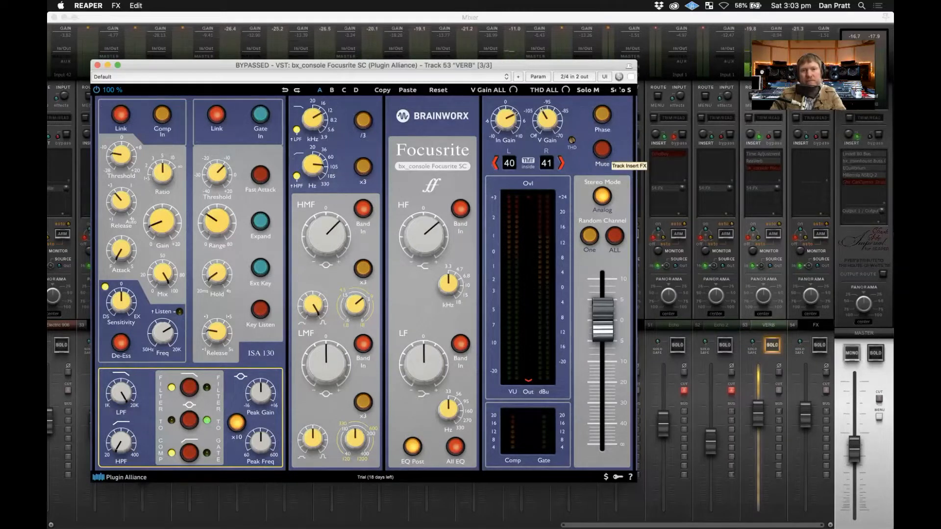
{"action": "left_click", "coordinate": [631, 77]}
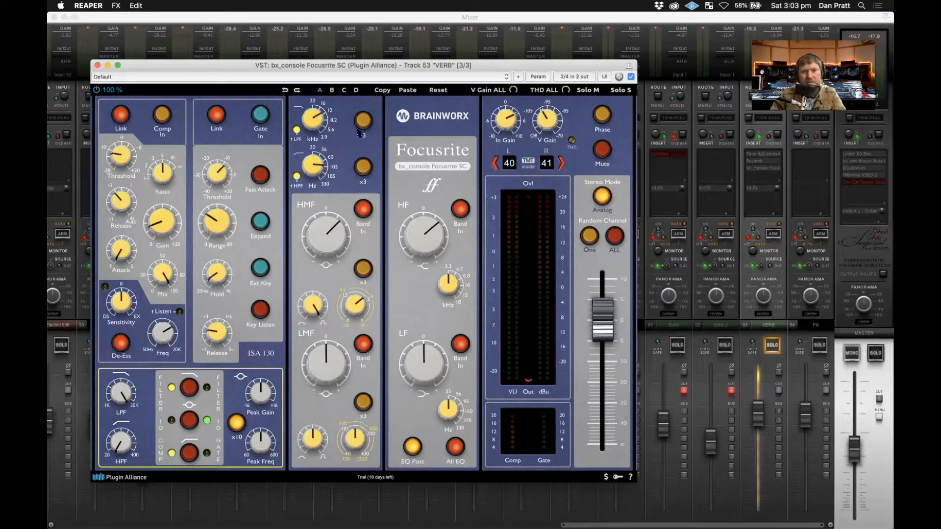
{"action": "left_click", "coordinate": [455, 448]}
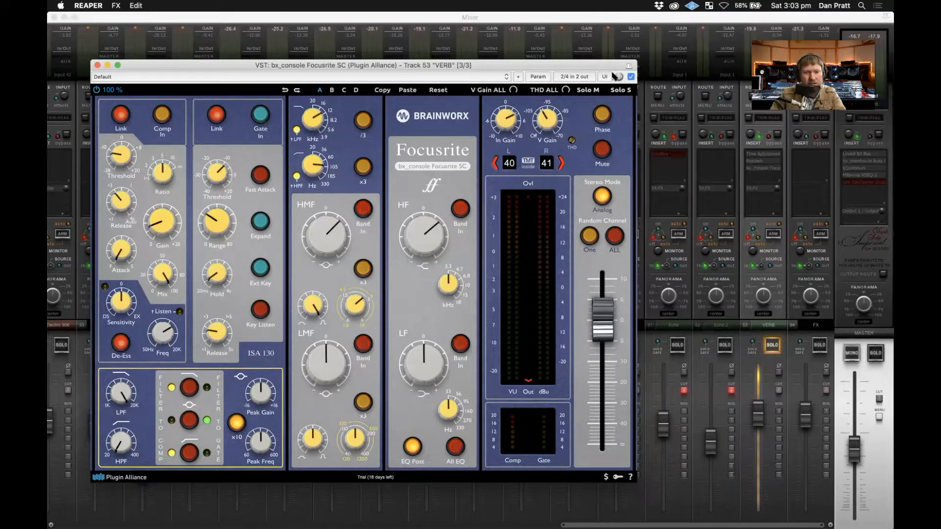
- Play the soloed reverb and randomize the plug-in's stereo channel pair until 63/64 is chosen
{"action": "key", "text": "space"}
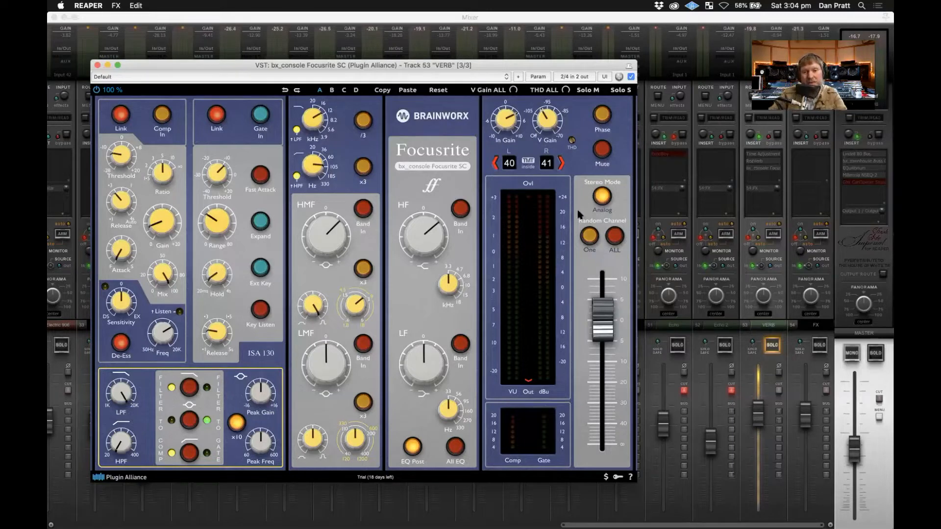
{"action": "left_click", "coordinate": [590, 237]}
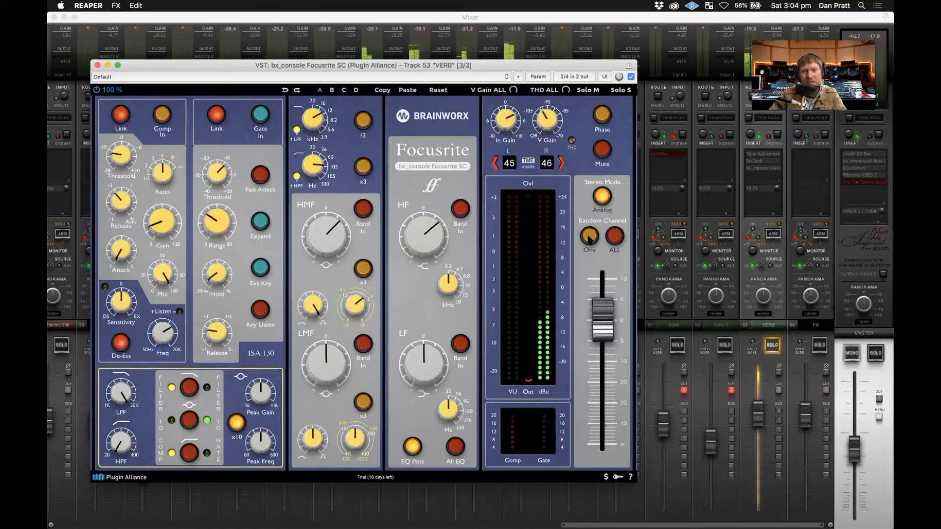
{"action": "left_click", "coordinate": [590, 236]}
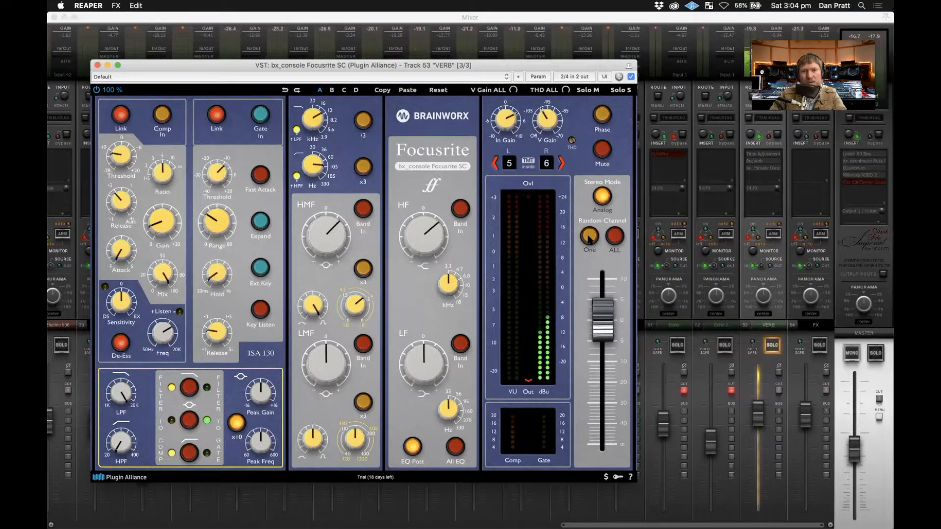
{"action": "left_click", "coordinate": [590, 237]}
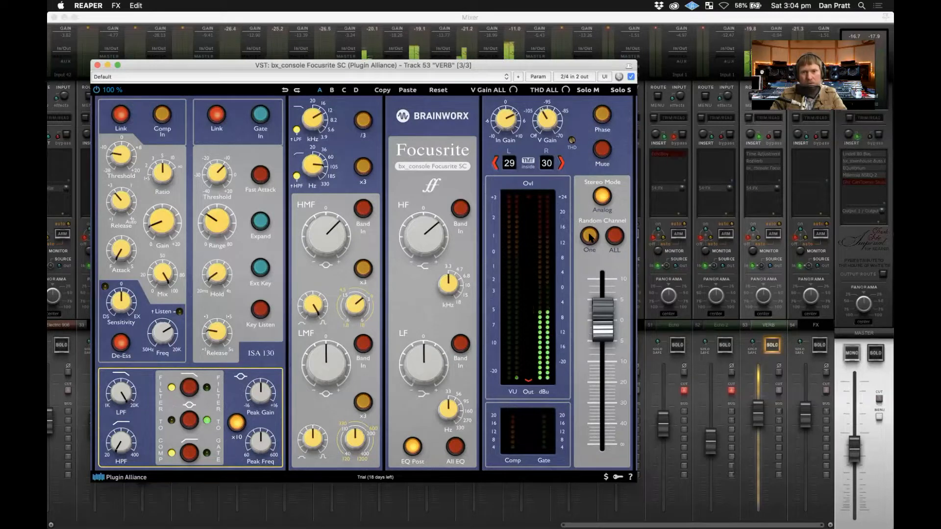
{"action": "left_click", "coordinate": [590, 237]}
{"action": "left_click", "coordinate": [590, 237]}
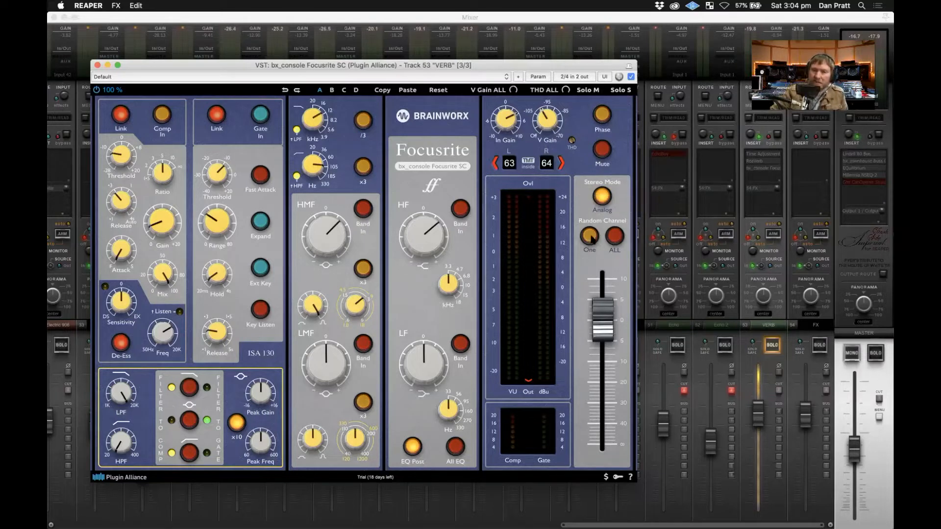
- Unsolo the VERB channel and compare channel pair 61/62 with 63/64 during playback, ending on 63/64
{"action": "left_click_drag", "start_coordinate": [558, 68], "coordinate": [622, 64]}
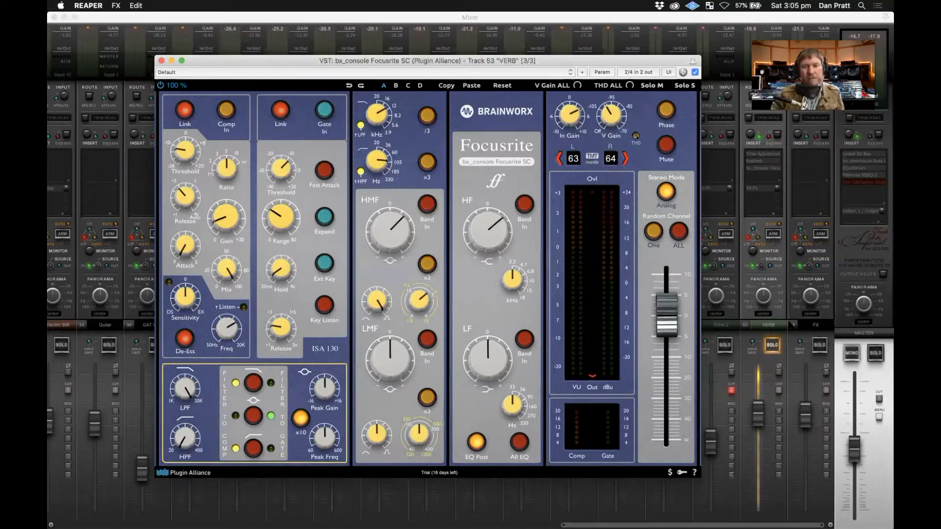
{"action": "left_click", "coordinate": [777, 350]}
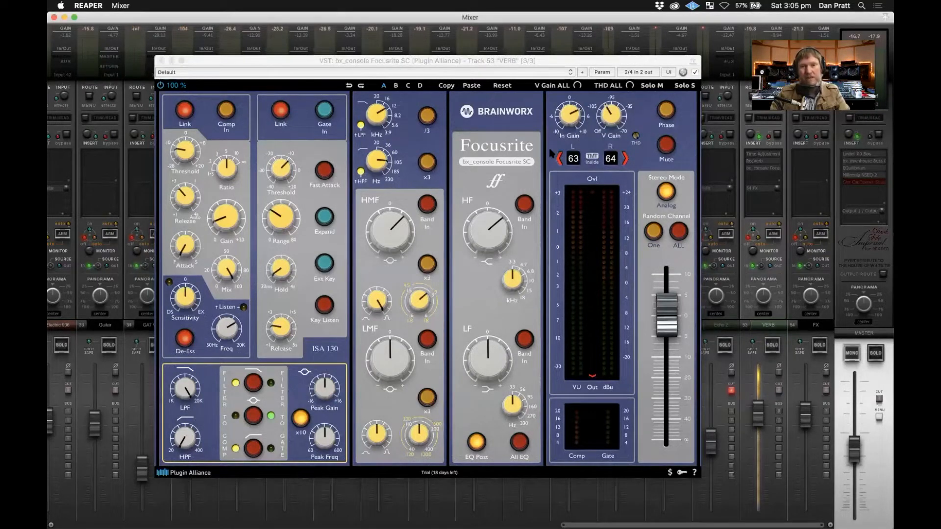
{"action": "key", "text": "space"}
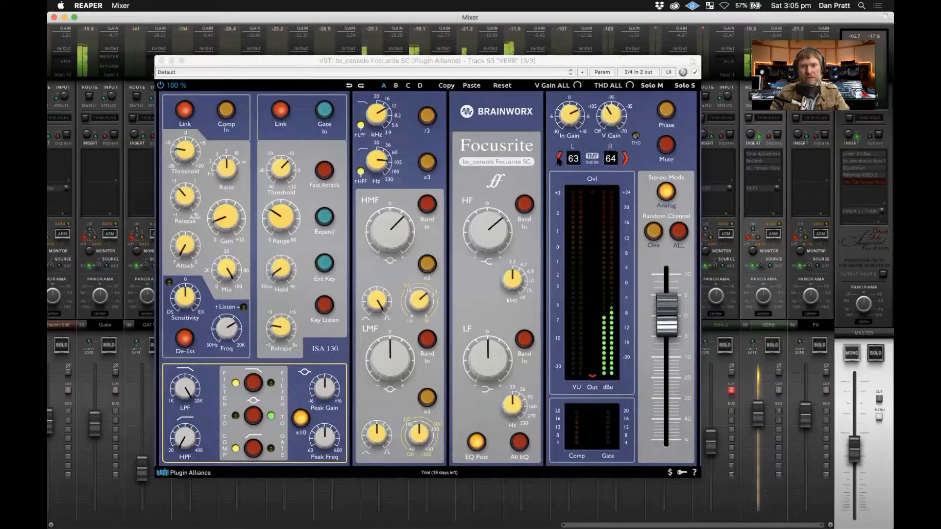
{"action": "left_click", "coordinate": [560, 158]}
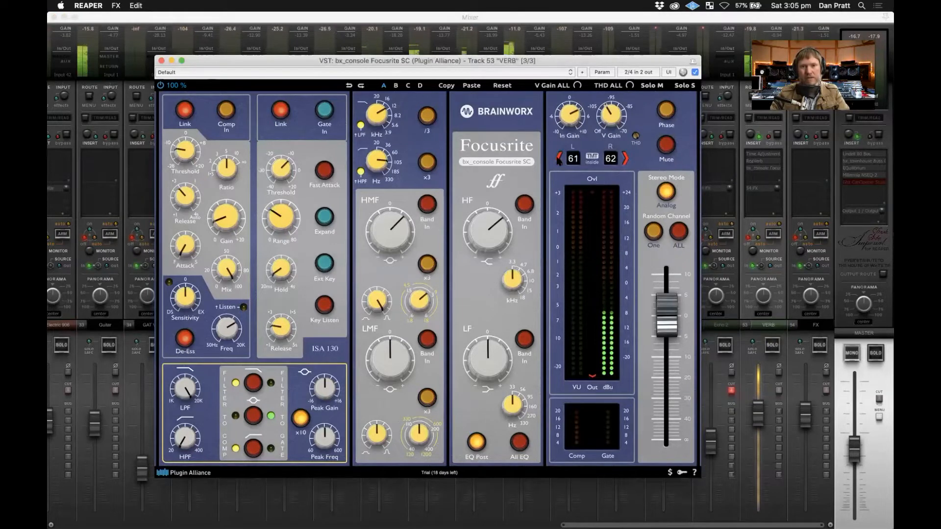
{"action": "left_click", "coordinate": [626, 159]}
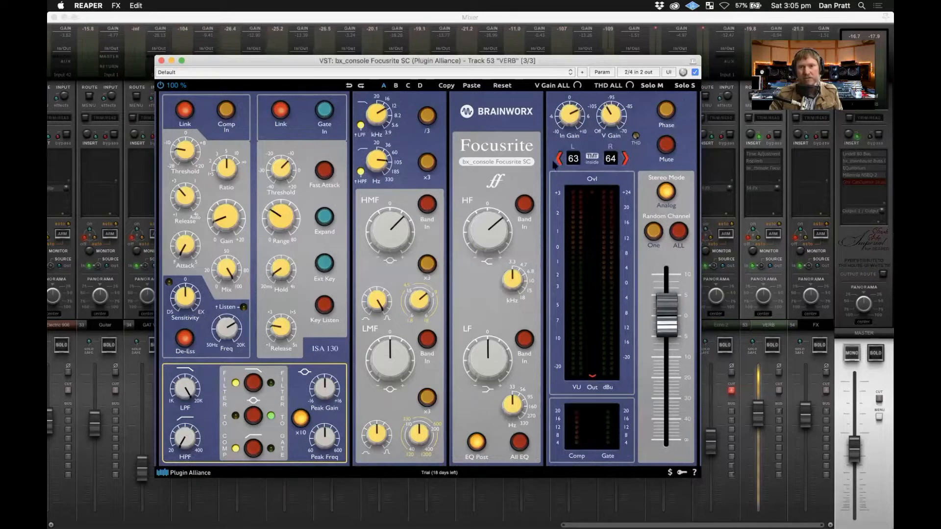
- Enable the plug-in's overall EQ together with its HMF, LMF, LF and HF bands
{"action": "left_click", "coordinate": [523, 443]}
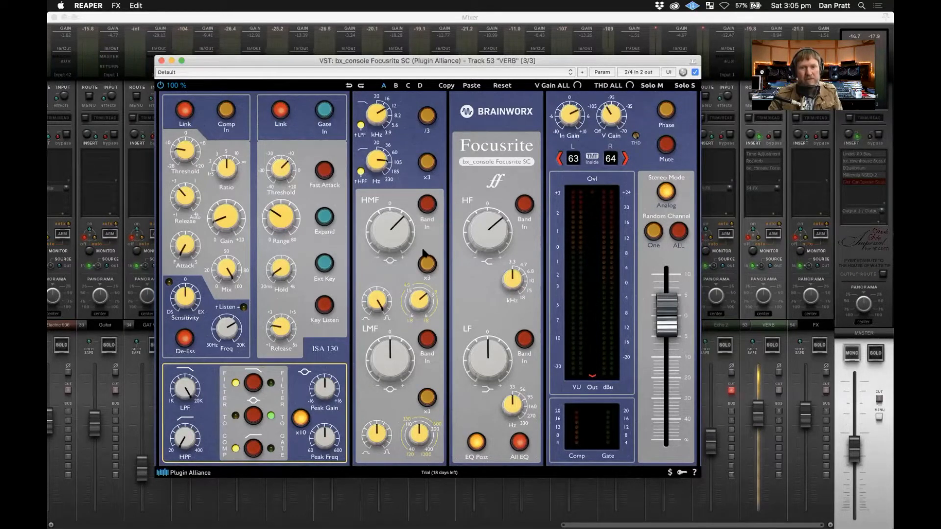
{"action": "left_click", "coordinate": [426, 204]}
{"action": "left_click", "coordinate": [427, 339]}
{"action": "left_click", "coordinate": [525, 339]}
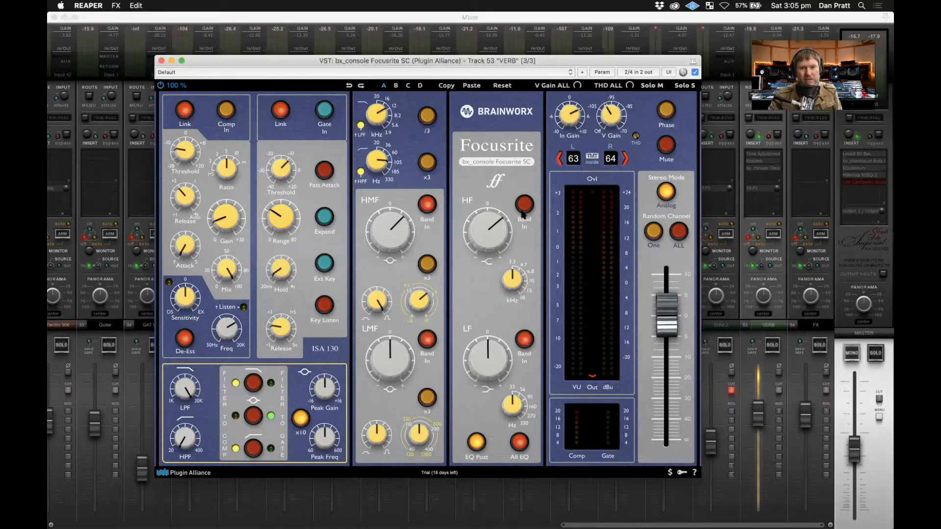
{"action": "left_click", "coordinate": [525, 203]}
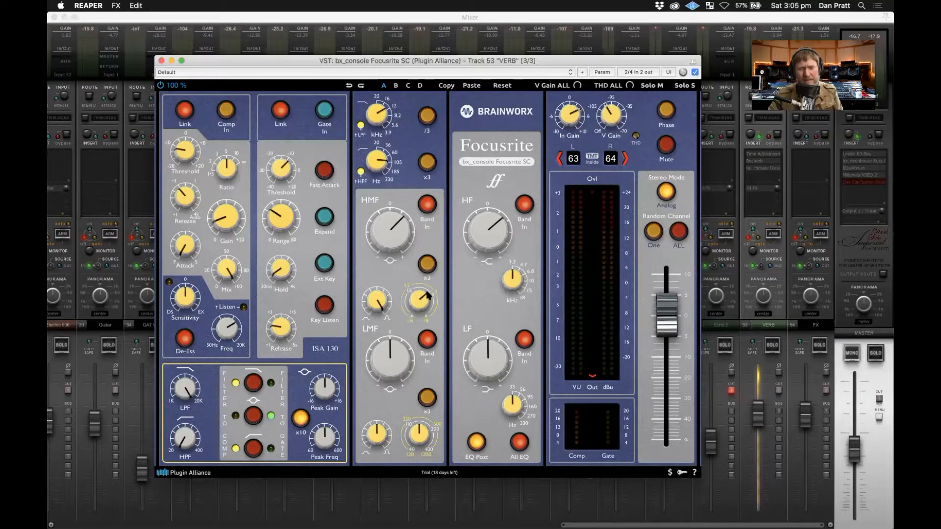
- Play the mix and compare the reverb with all EQ off and on, leaving the EQ on
{"action": "key", "text": "space"}
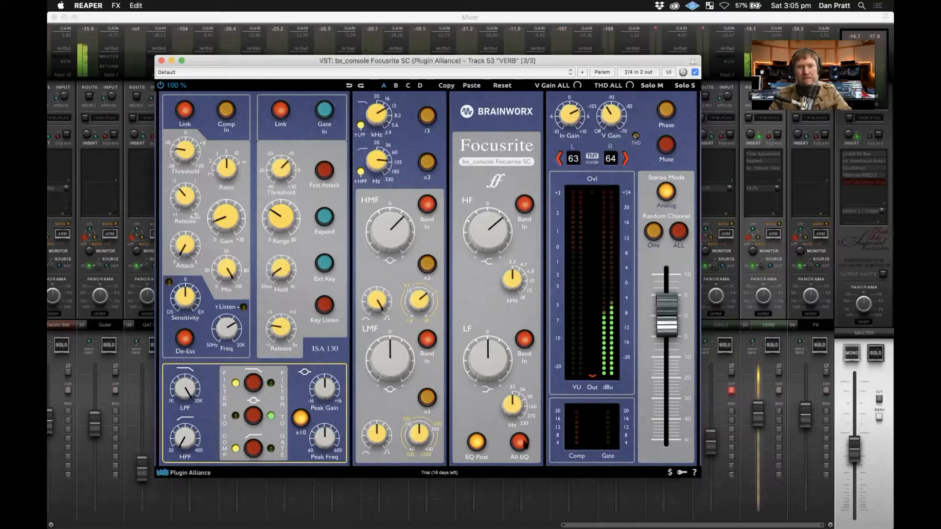
{"action": "left_click", "coordinate": [518, 441]}
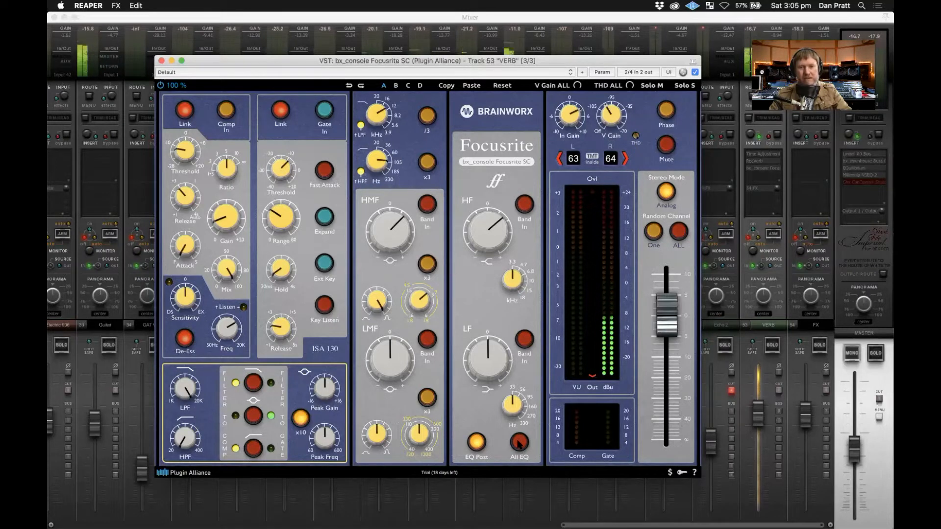
{"action": "left_click", "coordinate": [518, 441]}
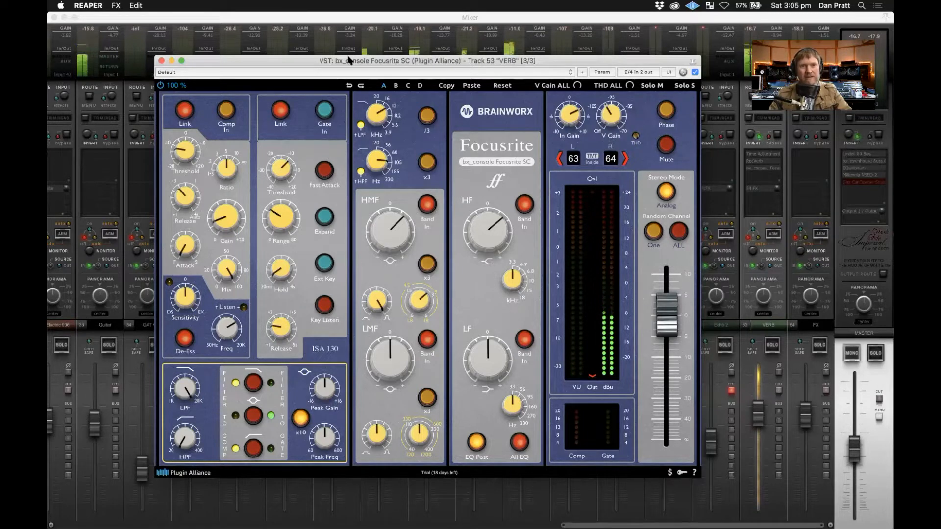
- Engage the compressor in the VERB channel's console plug-in and listen to it in the mix
{"action": "left_click", "coordinate": [226, 111]}
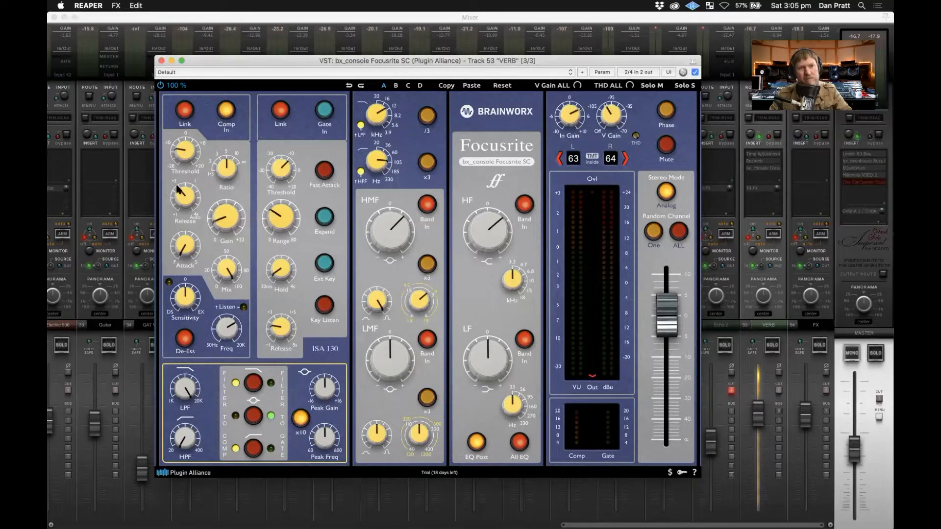
{"action": "key", "text": "space"}
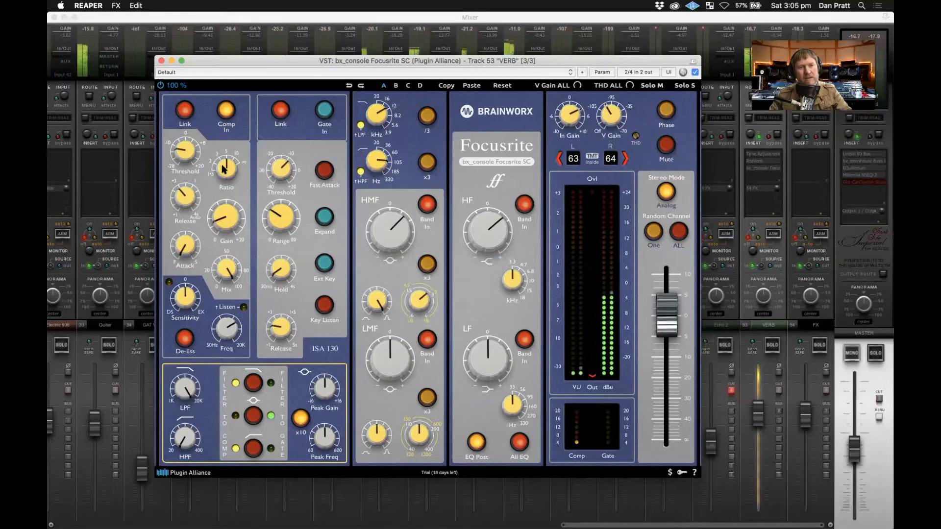
{"action": "left_click_drag", "start_coordinate": [412, 60], "coordinate": [406, 54]}
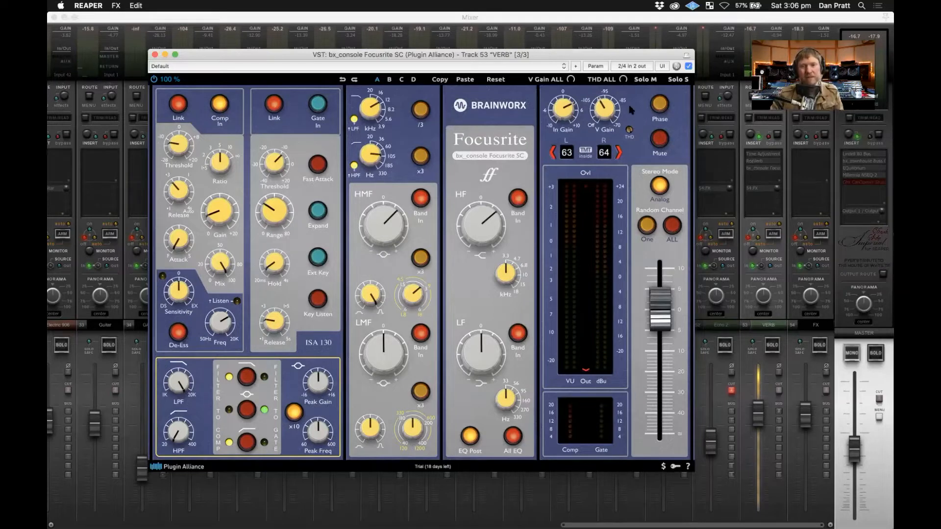
- Solo the VERB channel, enable the plug-in's gate and set the gate range to about 30.6 dB
{"action": "left_click", "coordinate": [779, 348]}
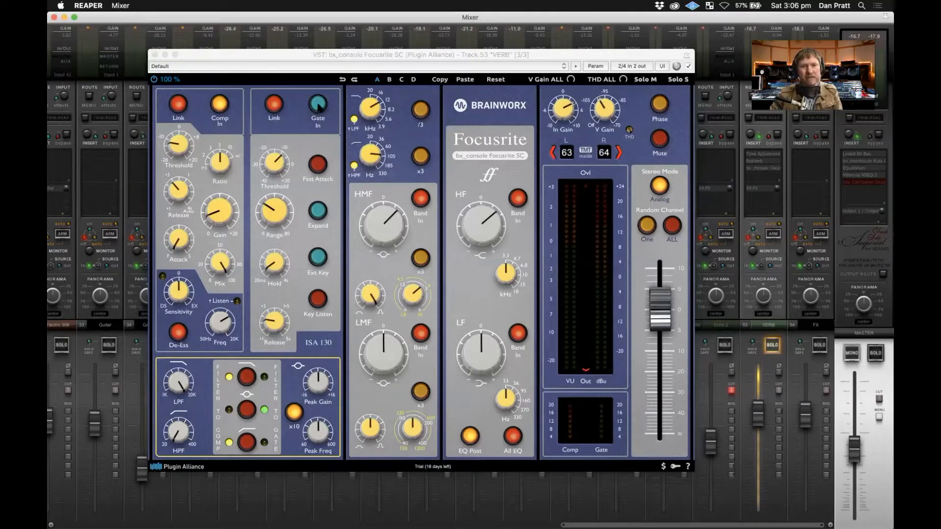
{"action": "left_click", "coordinate": [319, 105]}
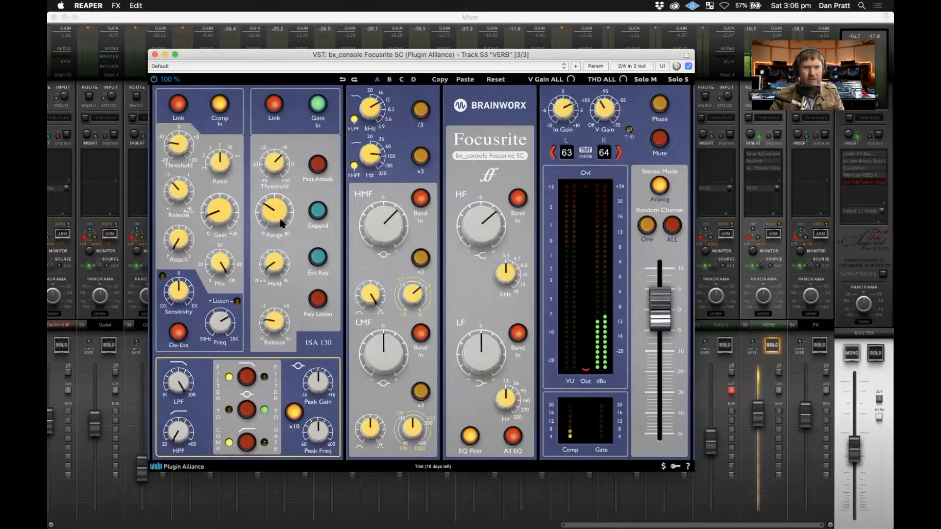
{"action": "left_click_drag", "start_coordinate": [275, 206], "coordinate": [275, 199]}
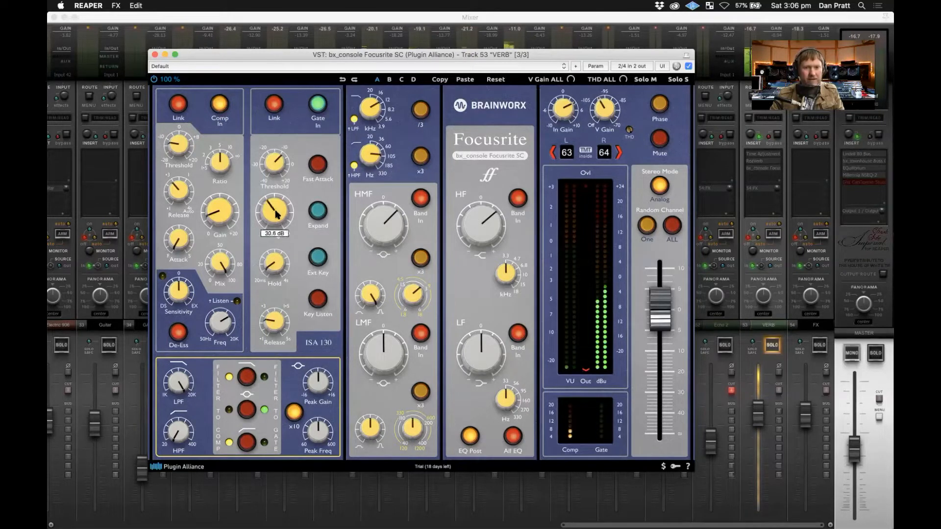
- Fine-tune the gate threshold on the reverb while listening to playback
{"action": "mouse_move", "coordinate": [276, 158]}
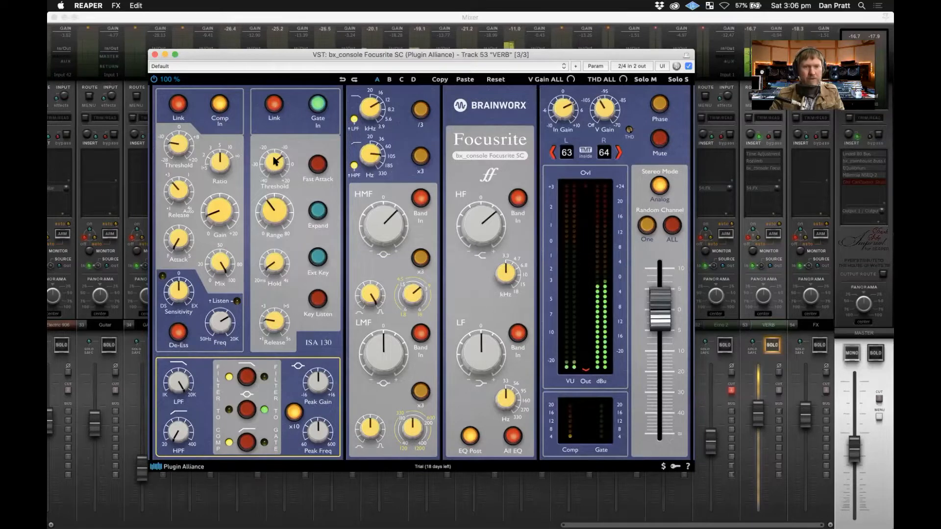
{"action": "scroll", "coordinate": [275, 161], "scroll_direction": "down", "scroll_amount": 3}
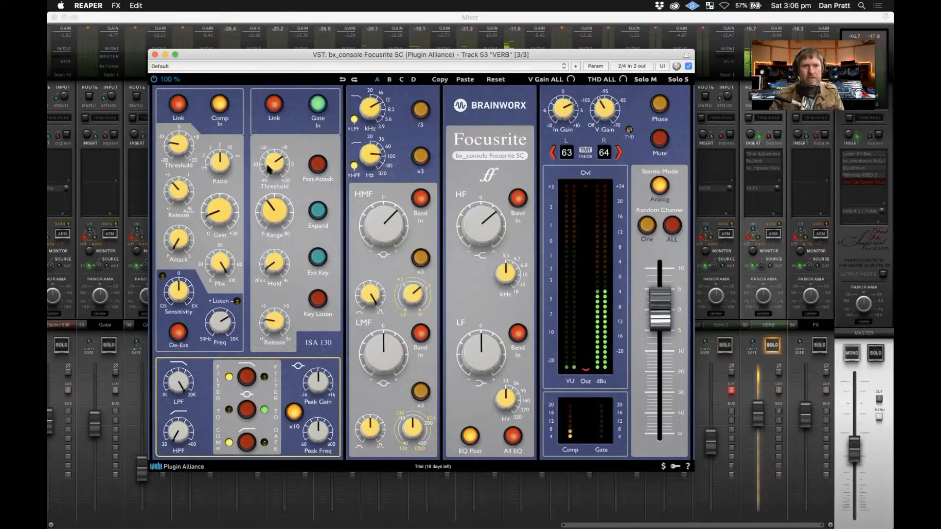
{"action": "scroll", "coordinate": [271, 168], "scroll_direction": "up", "scroll_amount": 1}
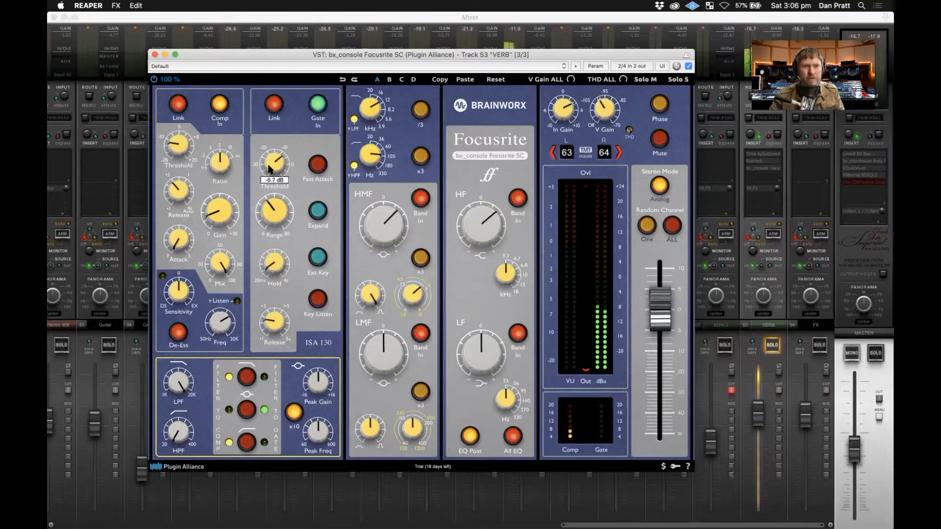
{"action": "scroll", "coordinate": [271, 165], "scroll_direction": "up", "scroll_amount": 1}
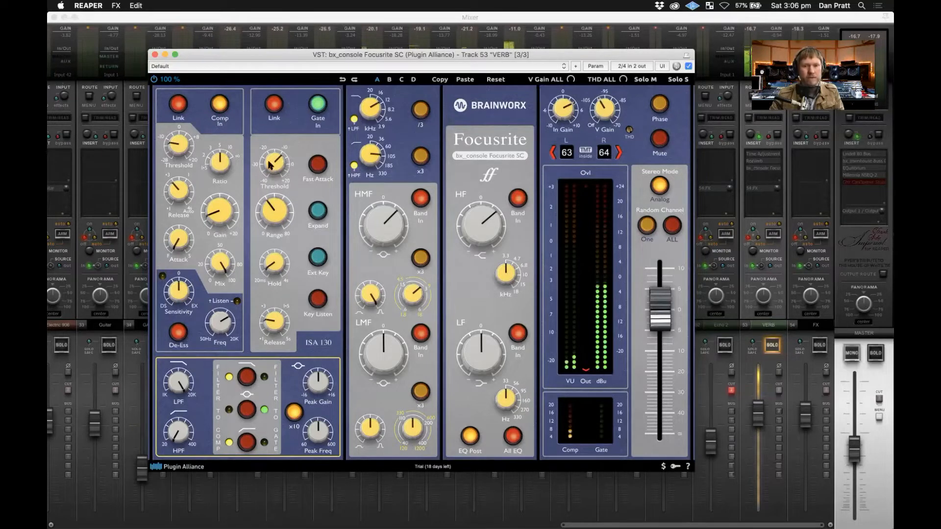
{"action": "scroll", "coordinate": [265, 160], "scroll_direction": "down", "scroll_amount": 1}
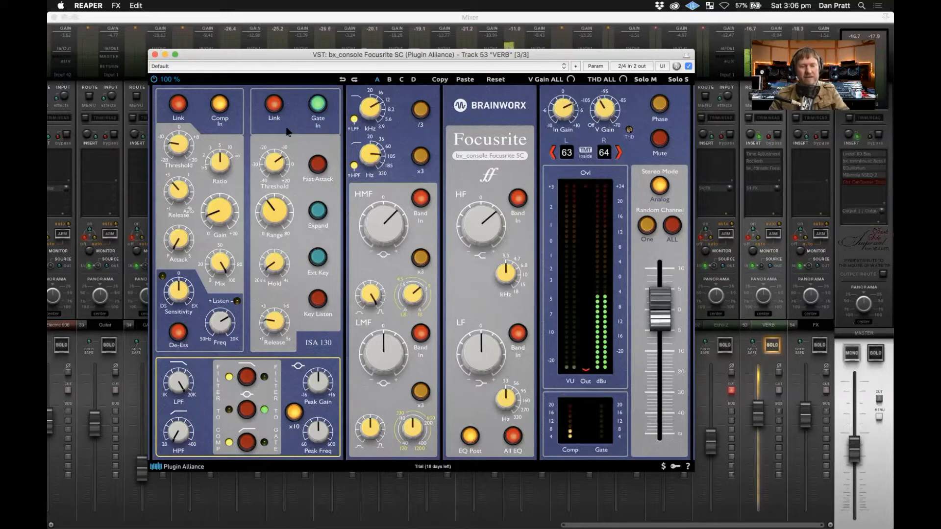
- Close the Focusrite plug-in, unsolo the VERB channel and raise its fader slightly in the mix
{"action": "left_click_drag", "start_coordinate": [405, 53], "coordinate": [384, 47]}
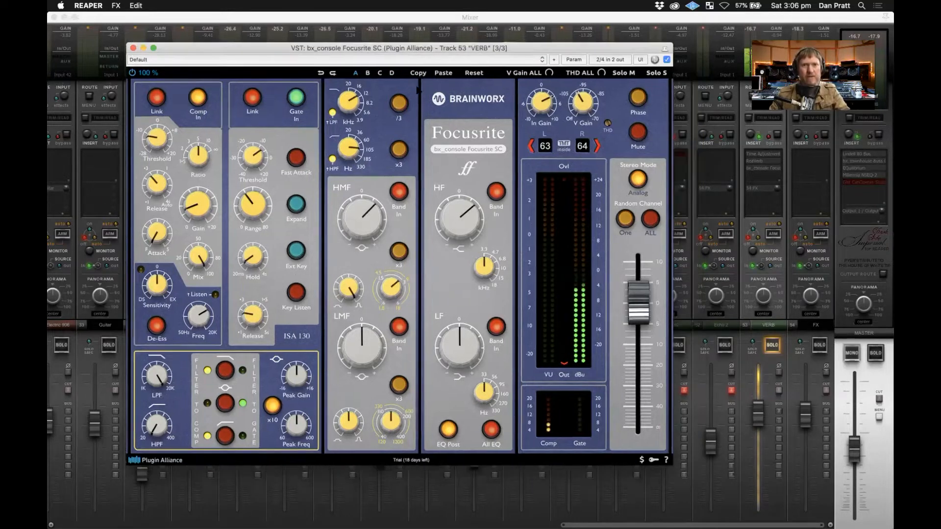
{"action": "left_click", "coordinate": [133, 48]}
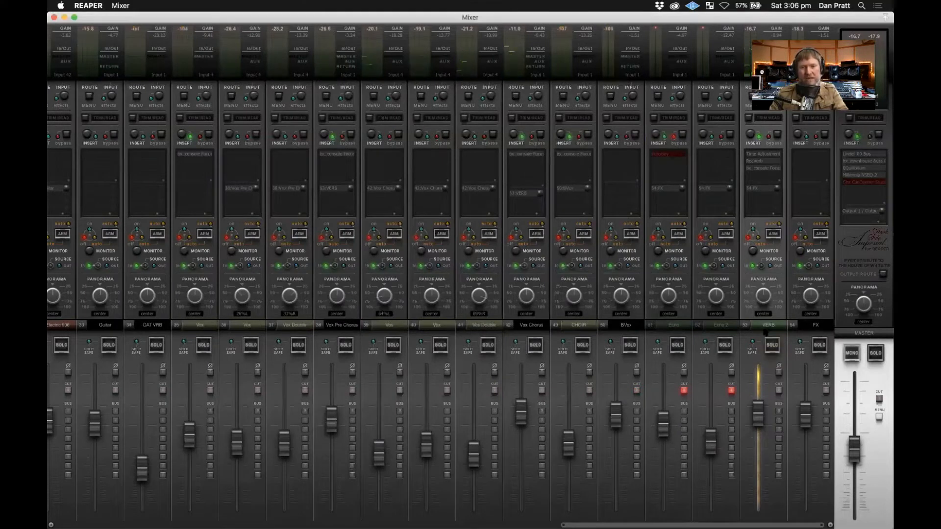
{"action": "double_click", "coordinate": [758, 417]}
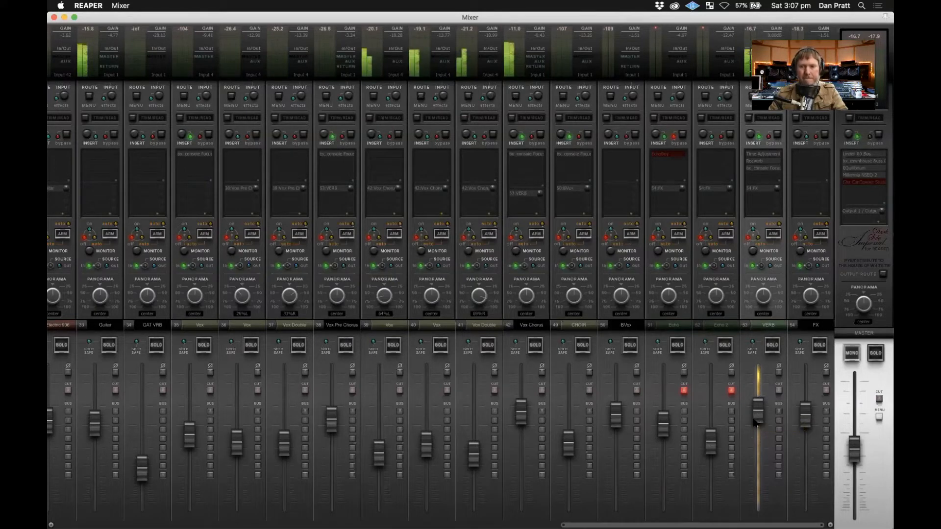
- Open the CanOpener Studio plug-in on the master track, enable it and play the mix through it
{"action": "left_click", "coordinate": [867, 184]}
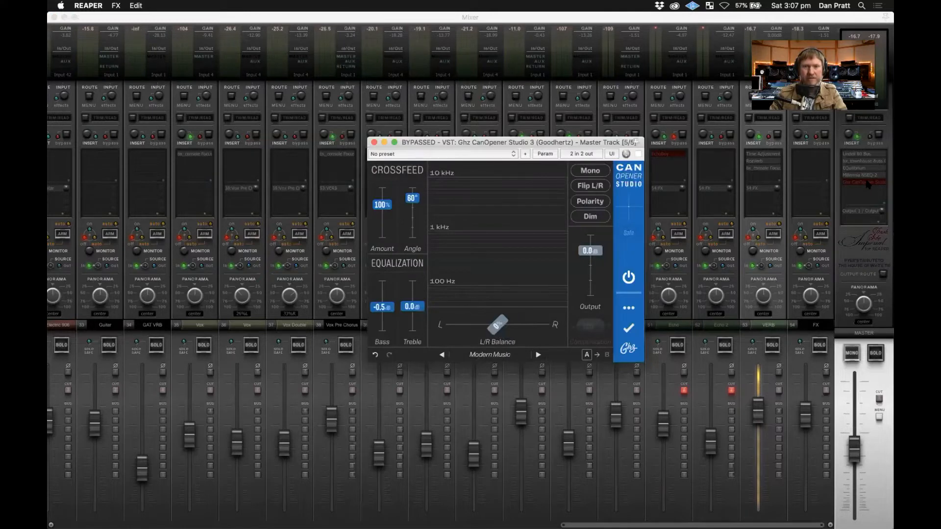
{"action": "left_click_drag", "start_coordinate": [432, 140], "coordinate": [267, 98]}
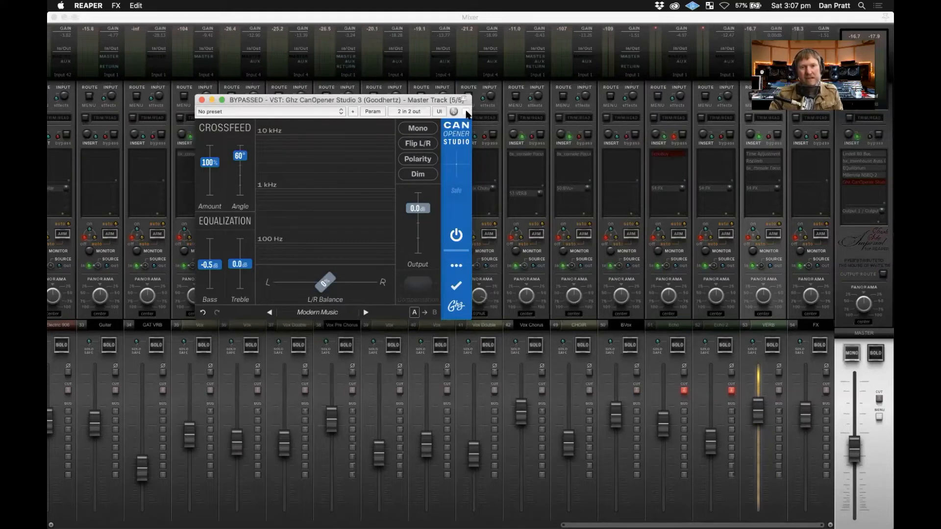
{"action": "left_click_drag", "start_coordinate": [422, 100], "coordinate": [443, 94]}
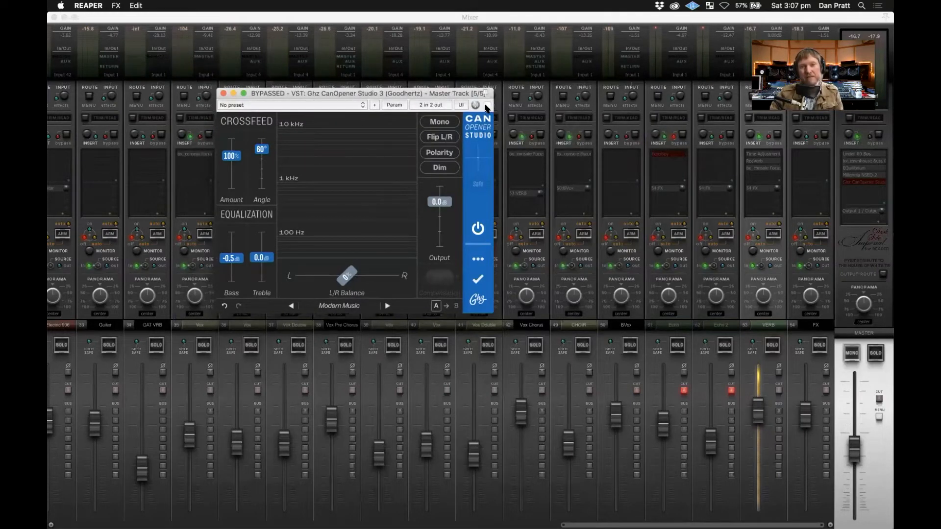
{"action": "left_click", "coordinate": [487, 105]}
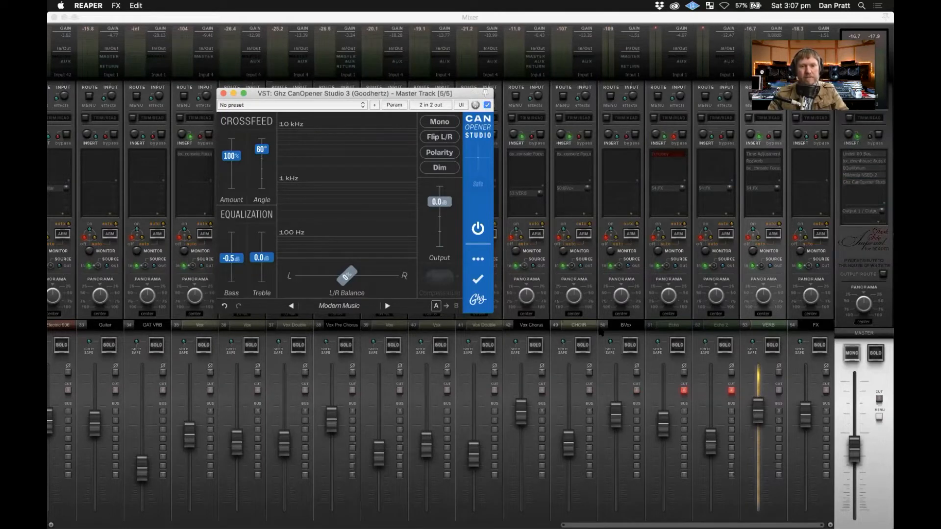
{"action": "left_click", "coordinate": [581, 326]}
{"action": "key", "text": "space"}
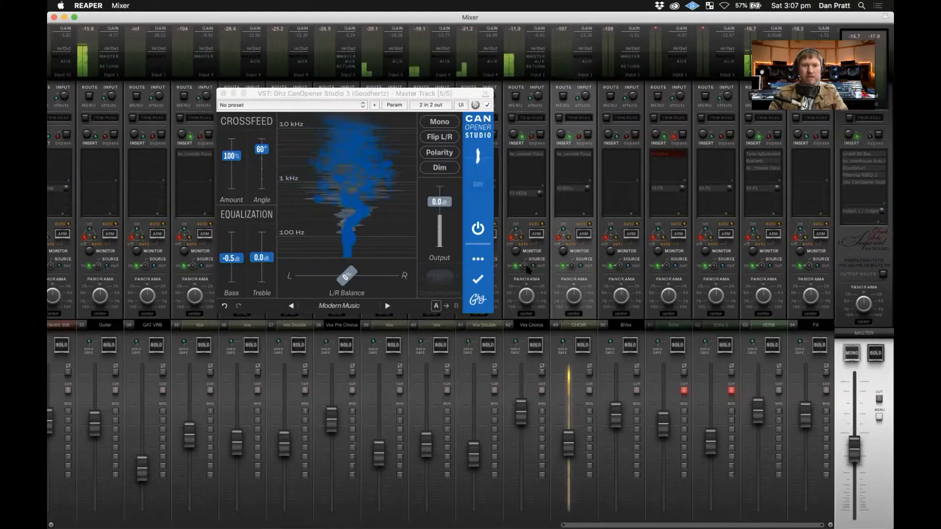
- Compare the mix with CanOpener Studio bypassed and enabled, close the plug-in and return it to bypass
{"action": "left_click_drag", "start_coordinate": [422, 93], "coordinate": [405, 89]}
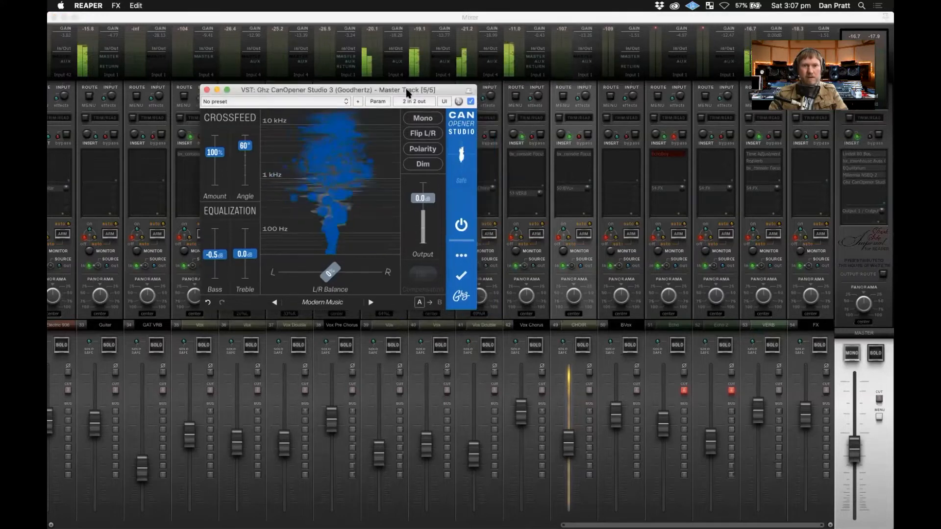
{"action": "left_click", "coordinate": [471, 102]}
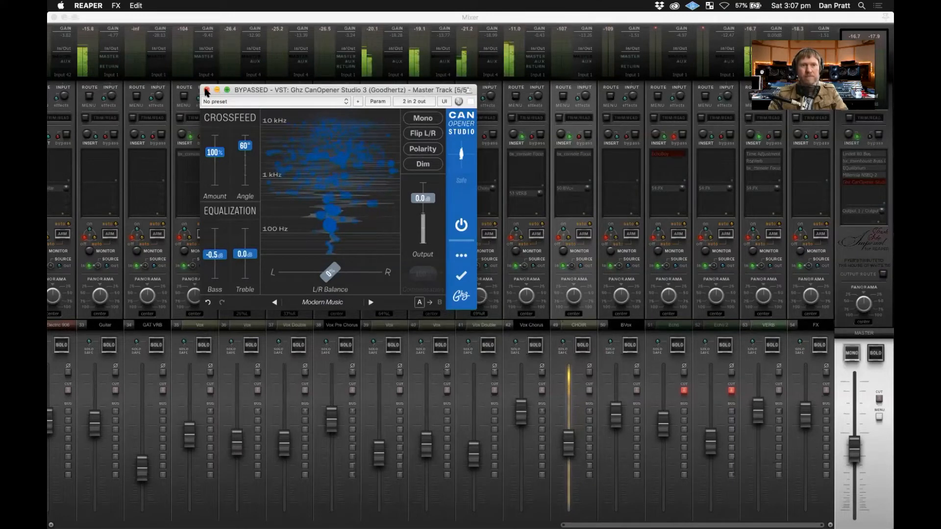
{"action": "left_click", "coordinate": [471, 101]}
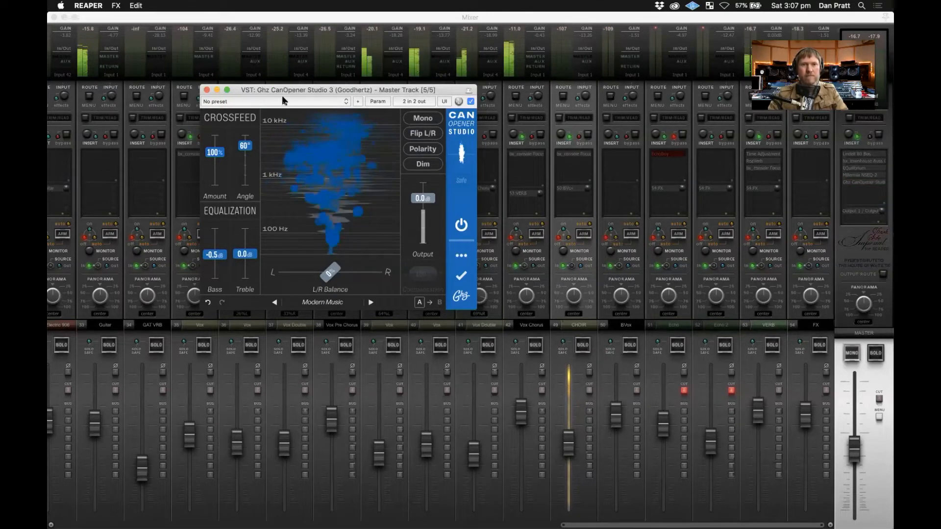
{"action": "left_click", "coordinate": [205, 90]}
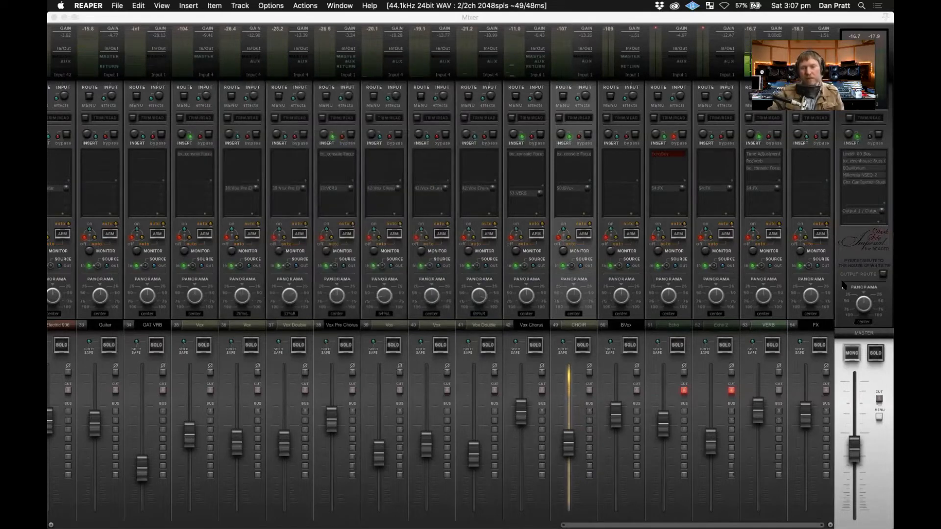
{"action": "left_click", "coordinate": [859, 182], "text": "shift"}
- Unmute the Echo channel and take its EchoBoy insert out of bypass
{"action": "left_click", "coordinate": [768, 327]}
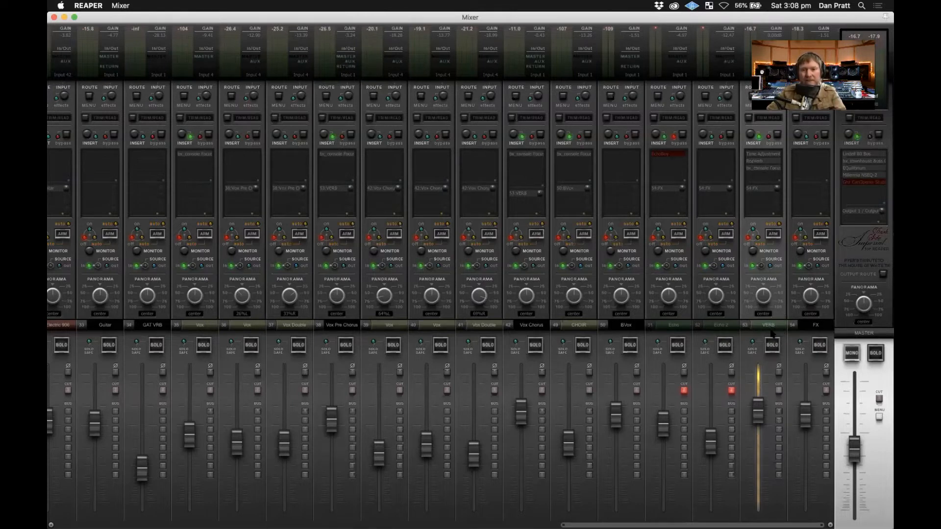
{"action": "left_click", "coordinate": [684, 391]}
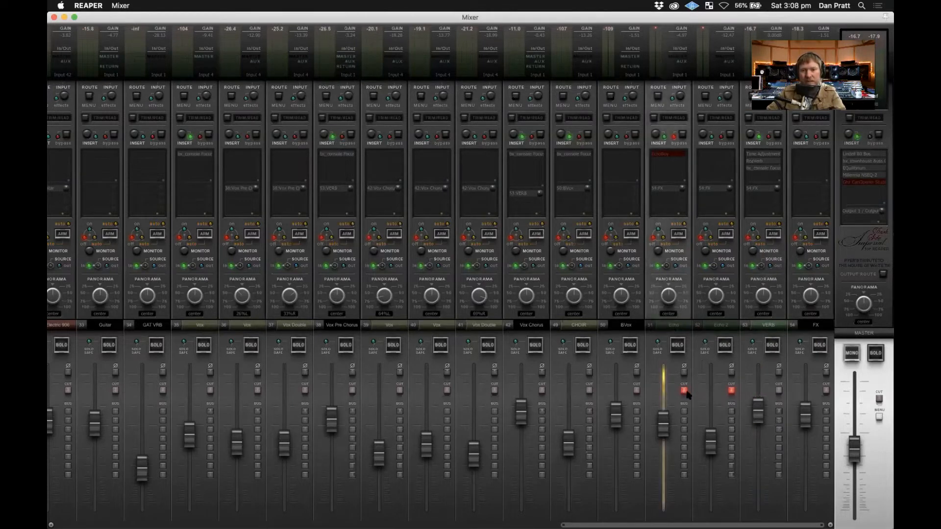
{"action": "left_click", "coordinate": [683, 135]}
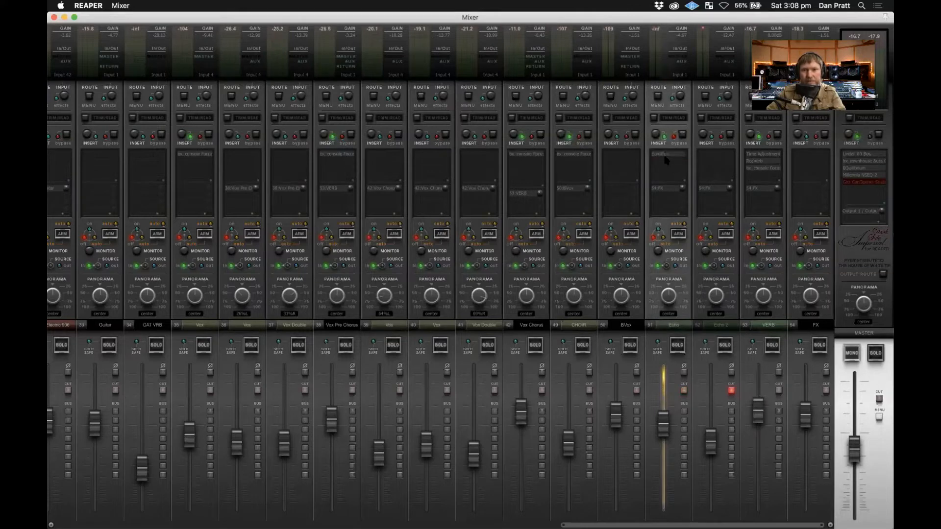
- Open EchoBoy on the Echo channel and load the vocal preset Classic Tape Slap 15 ips
{"action": "left_click", "coordinate": [672, 155]}
{"action": "left_click", "coordinate": [342, 202]}
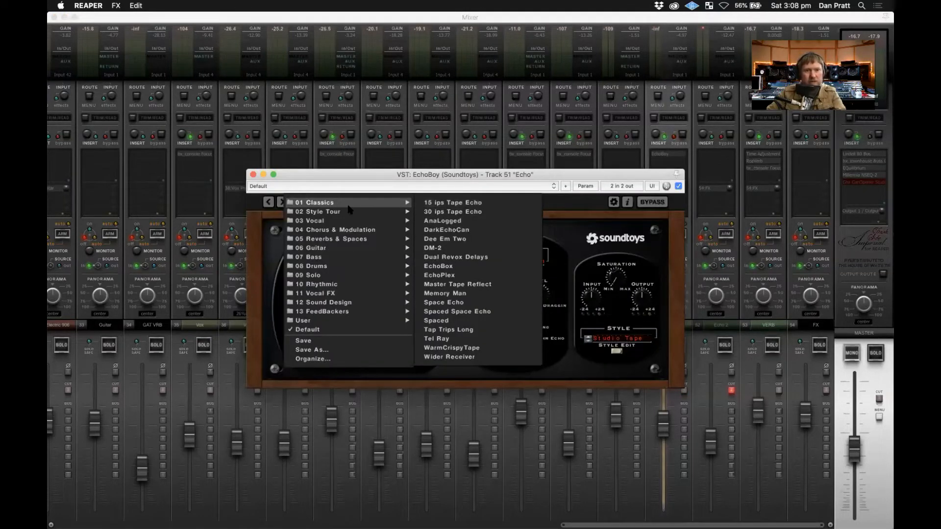
{"action": "mouse_move", "coordinate": [350, 222]}
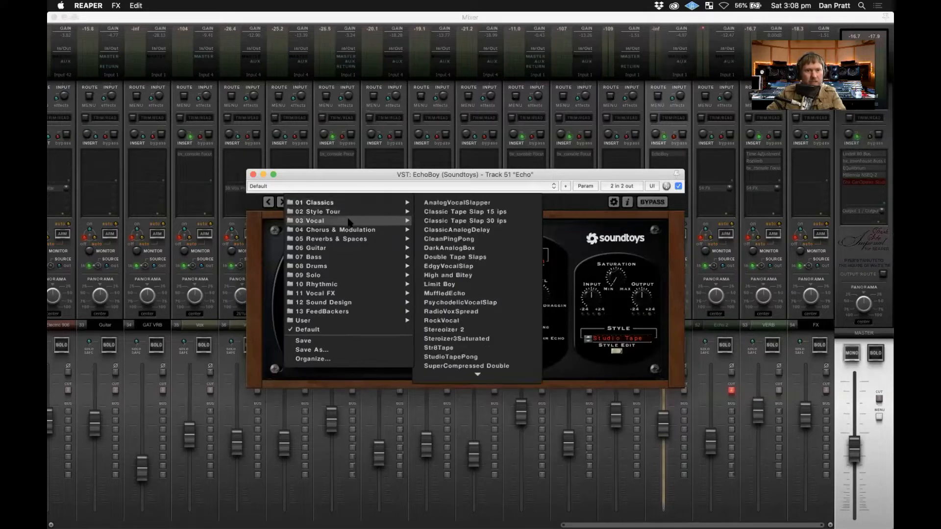
{"action": "left_click", "coordinate": [441, 212]}
{"action": "left_click_drag", "start_coordinate": [471, 175], "coordinate": [469, 125]}
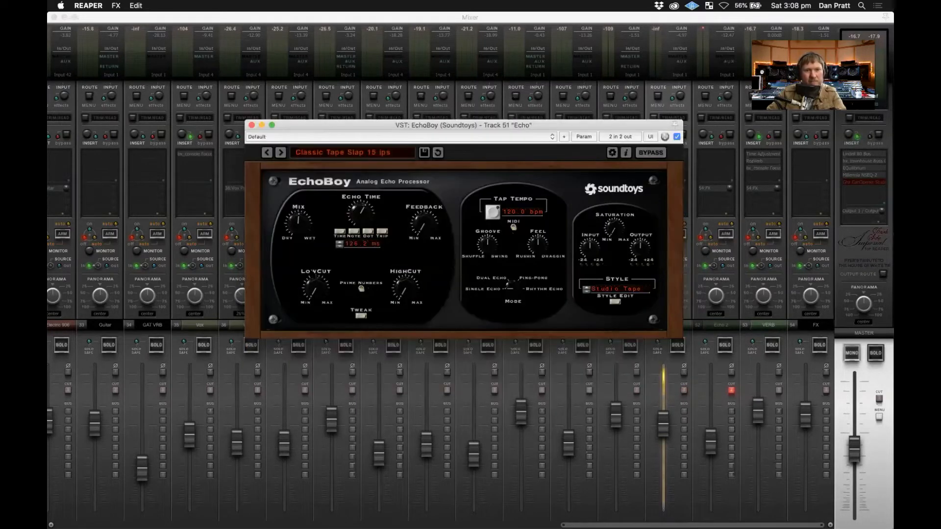
- Switch EchoBoy to Dual Echo mode and set Echo 1 to 1/32nd and Echo 2 to 1/32 dot
{"action": "left_click", "coordinate": [512, 285]}
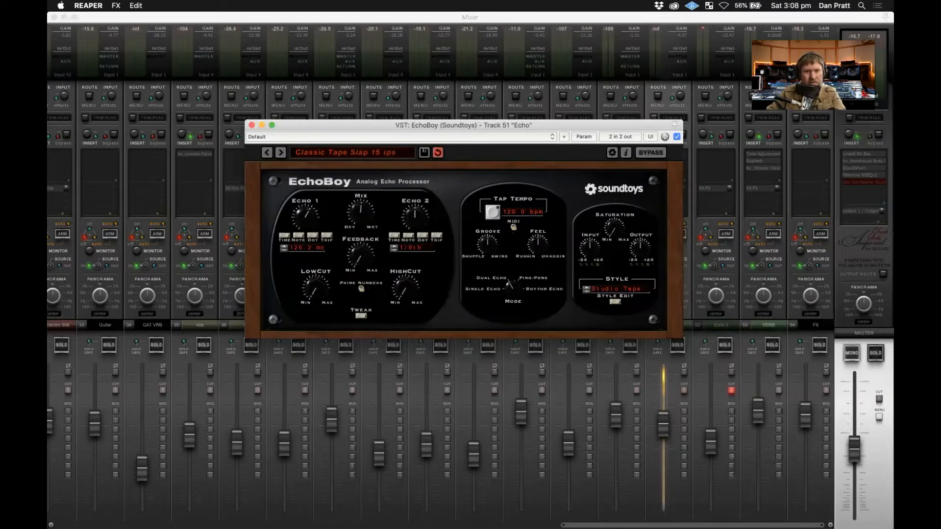
{"action": "left_click", "coordinate": [361, 316]}
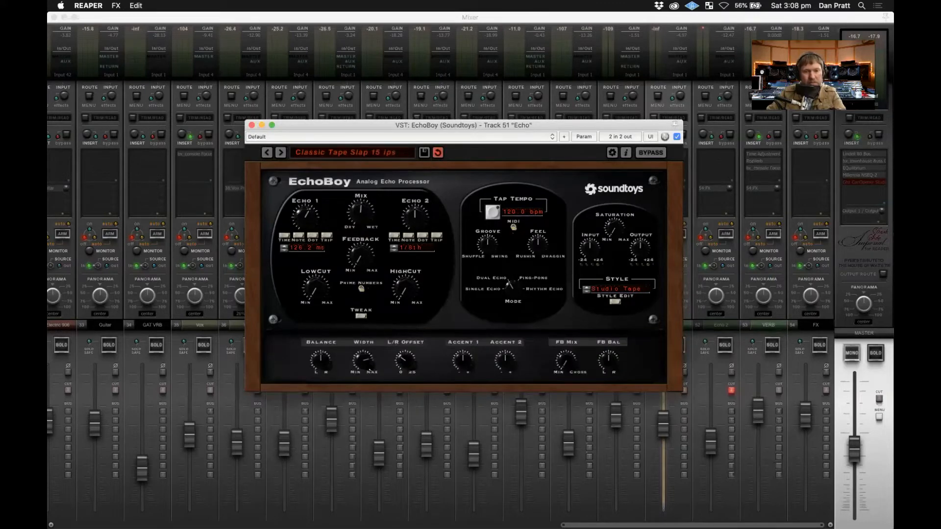
{"action": "left_click_drag", "start_coordinate": [397, 126], "coordinate": [346, 99]}
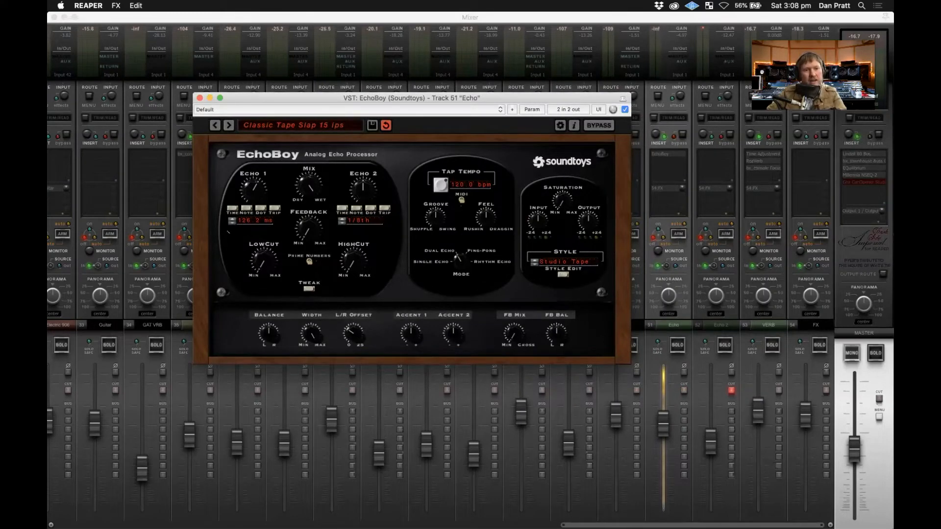
{"action": "left_click", "coordinate": [246, 210]}
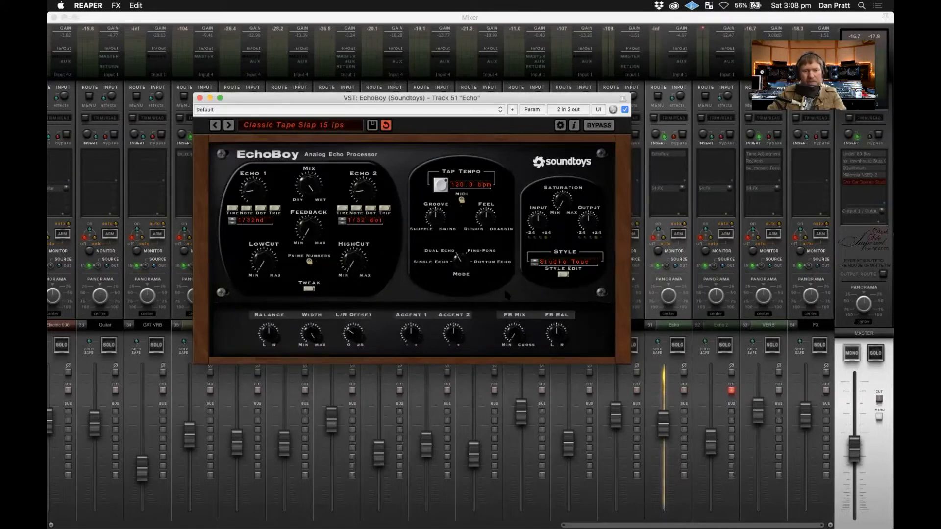
{"action": "left_click", "coordinate": [200, 99]}
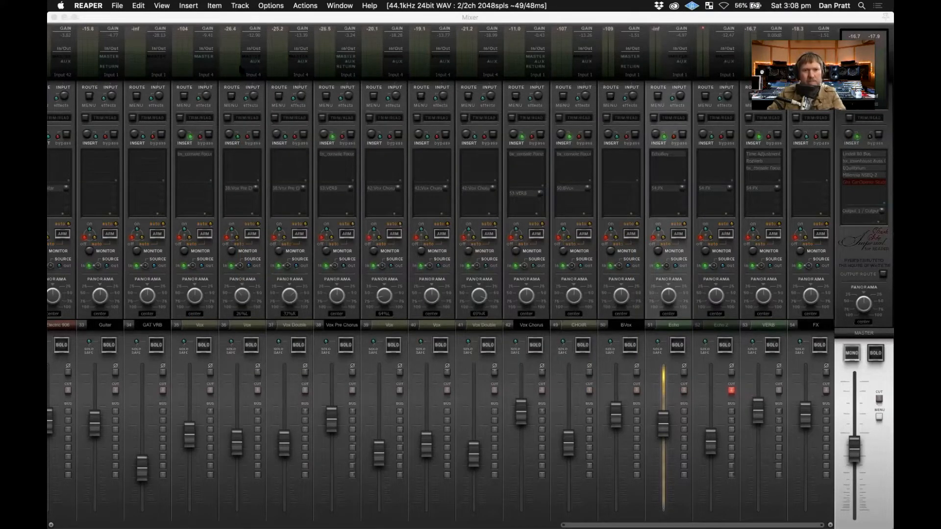
- Start playback at the Pre Chorus in the arrangement and return to the mixer
{"action": "key", "text": "super+m"}
{"action": "left_click", "coordinate": [523, 49]}
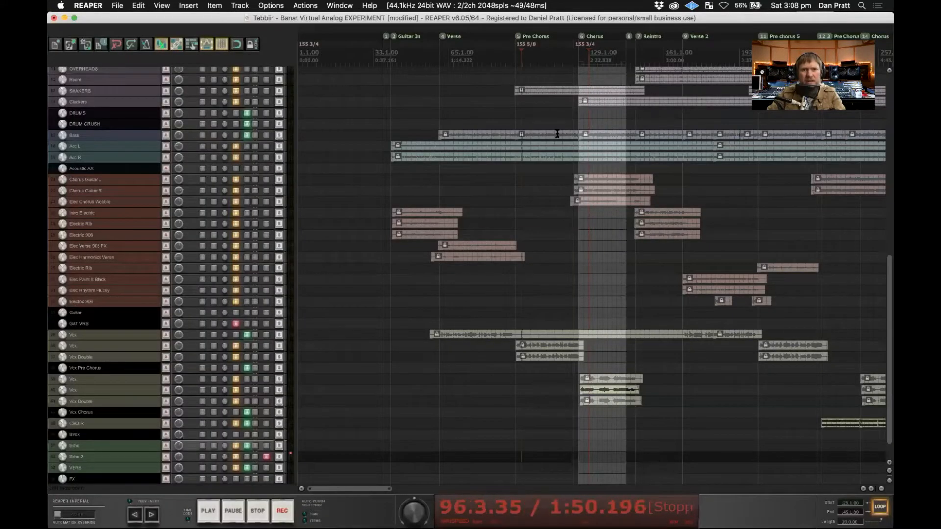
{"action": "key", "text": "space"}
{"action": "key", "text": "super+m"}
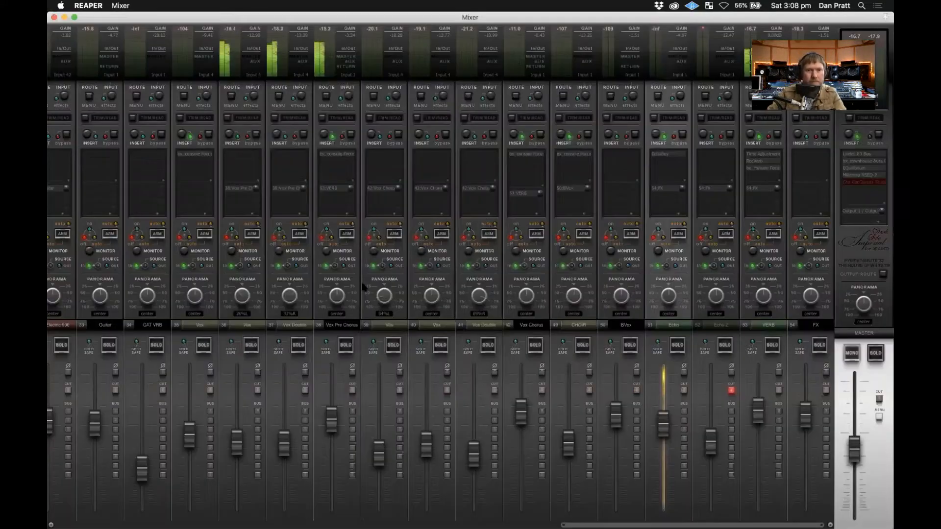
- Lower the Vox Pre Chorus channel's send to VERB slightly
{"action": "left_click", "coordinate": [338, 189]}
{"action": "left_click_drag", "start_coordinate": [402, 171], "coordinate": [398, 170]}
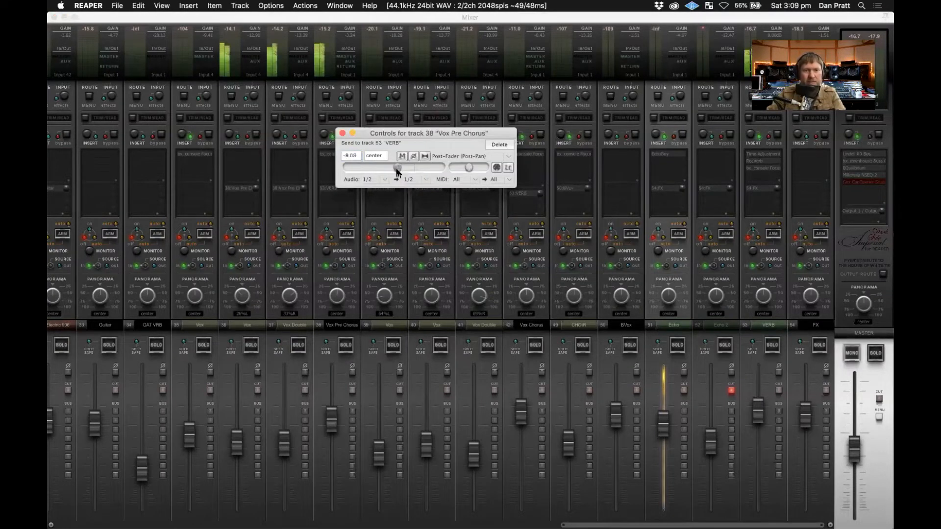
{"action": "left_click", "coordinate": [342, 134]}
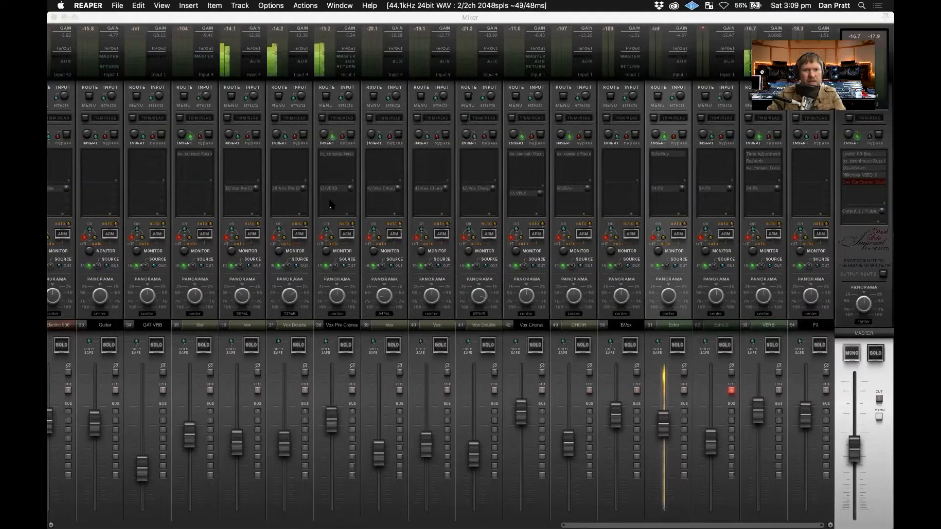
- Add a 0 dB send from Vox Pre Chorus to the Echo channel and solo Echo to check EchoBoy's settings
{"action": "left_click_drag", "start_coordinate": [658, 220], "coordinate": [668, 211]}
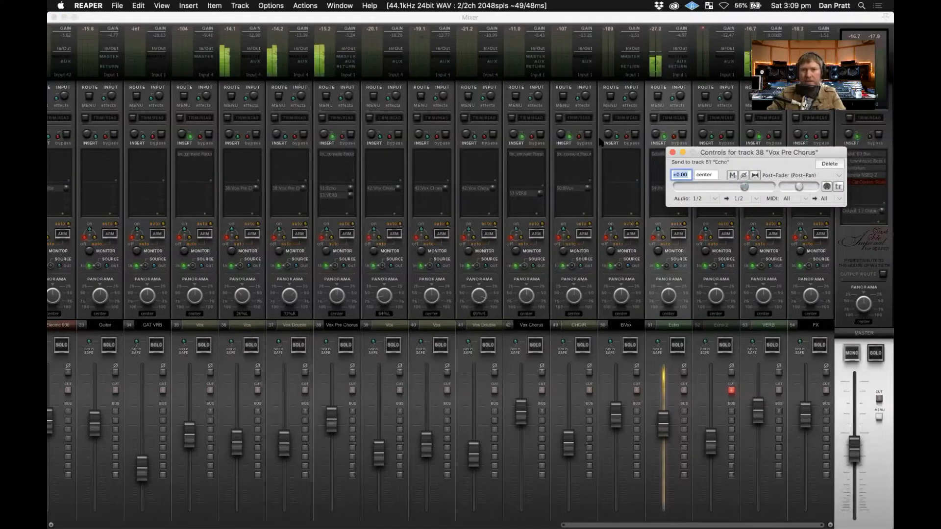
{"action": "left_click_drag", "start_coordinate": [713, 153], "coordinate": [446, 105]}
{"action": "left_click", "coordinate": [677, 346]}
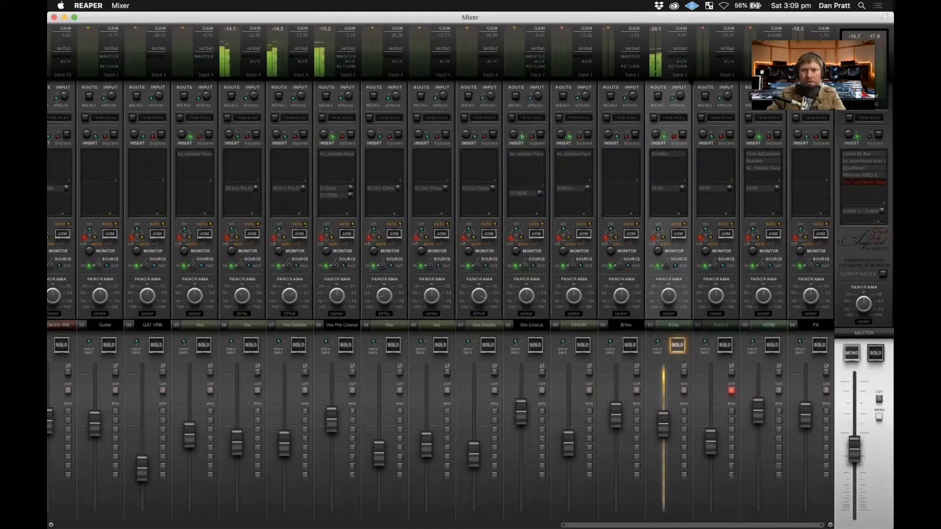
{"action": "left_click", "coordinate": [674, 156]}
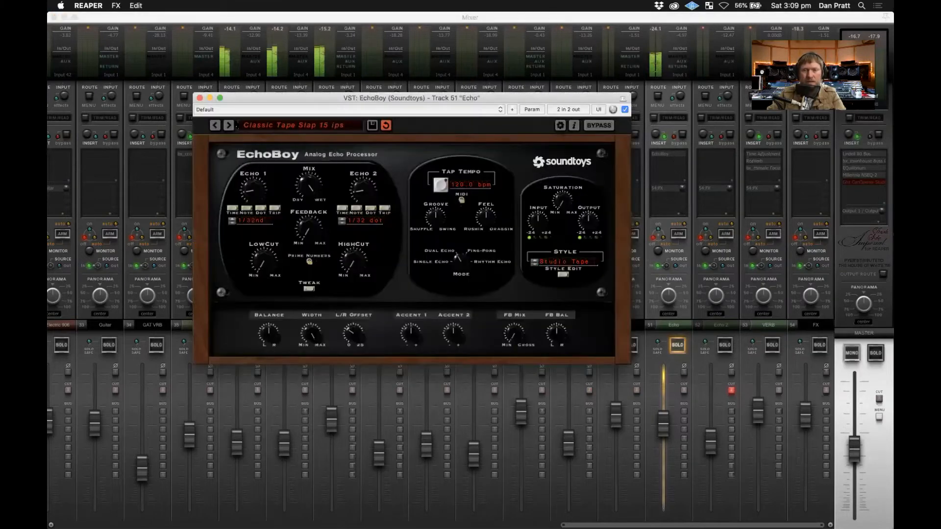
{"action": "left_click", "coordinate": [200, 99]}
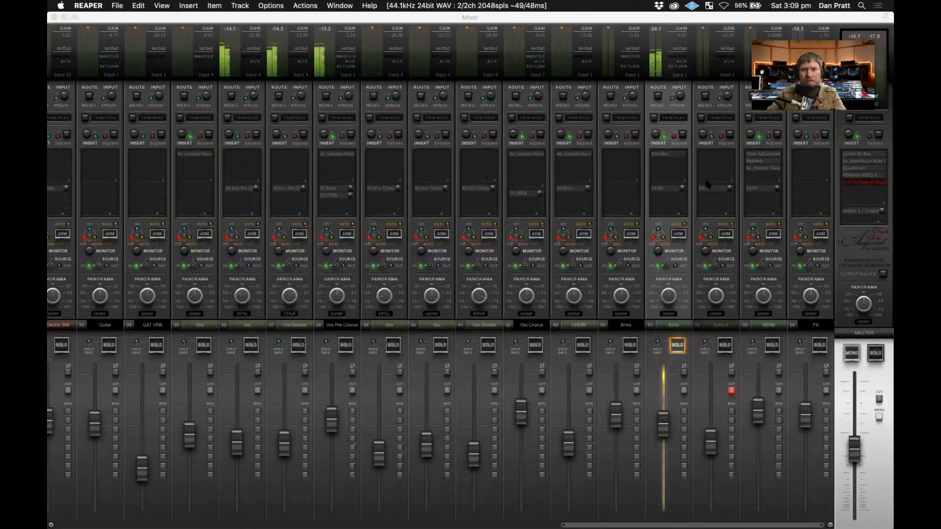
- Find the bx_console Focusrite SC plug-in with the filter "focu" and add it to the Echo channel
{"action": "double_click", "coordinate": [666, 171]}
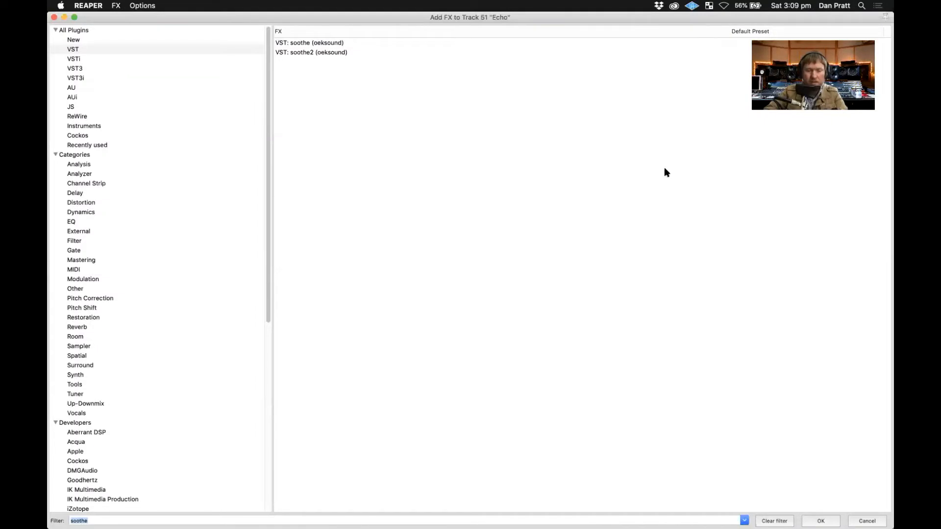
{"action": "key", "text": "BackSpace"}
{"action": "type", "text": "foc"}
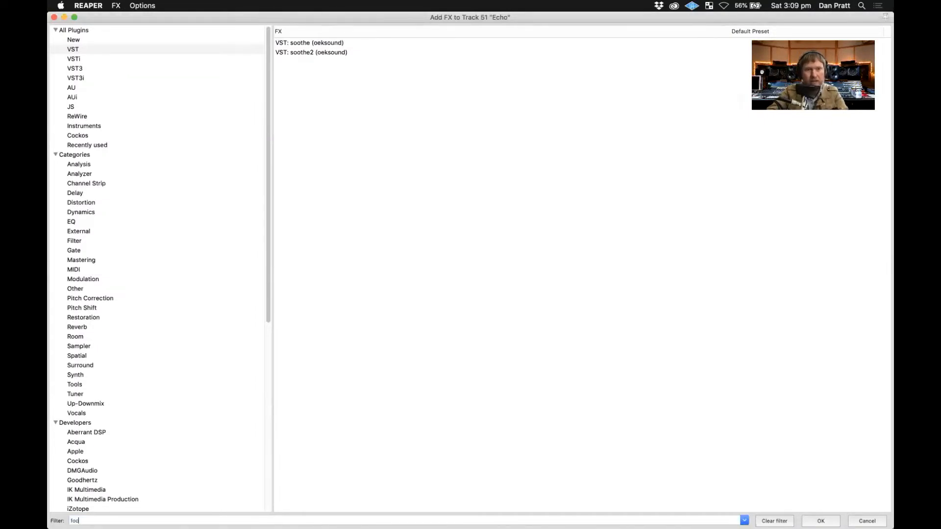
{"action": "type", "text": "u"}
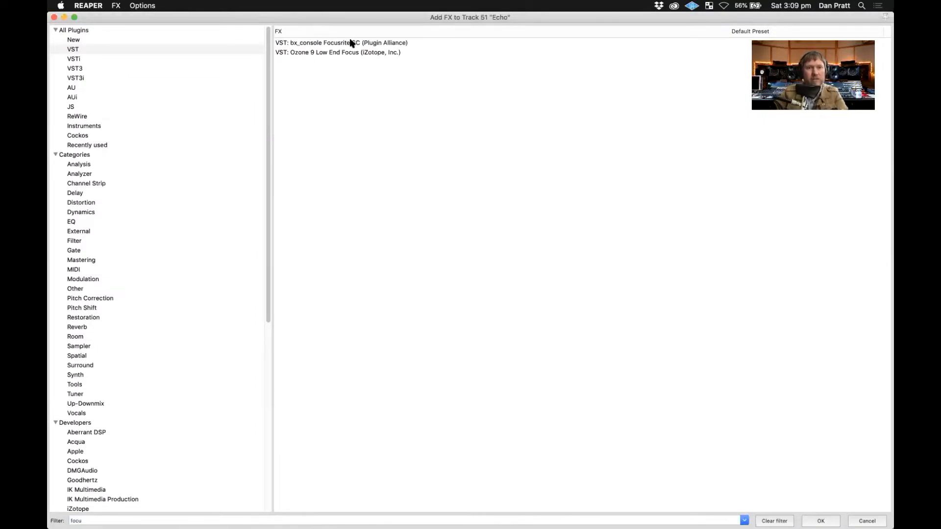
{"action": "double_click", "coordinate": [352, 43]}
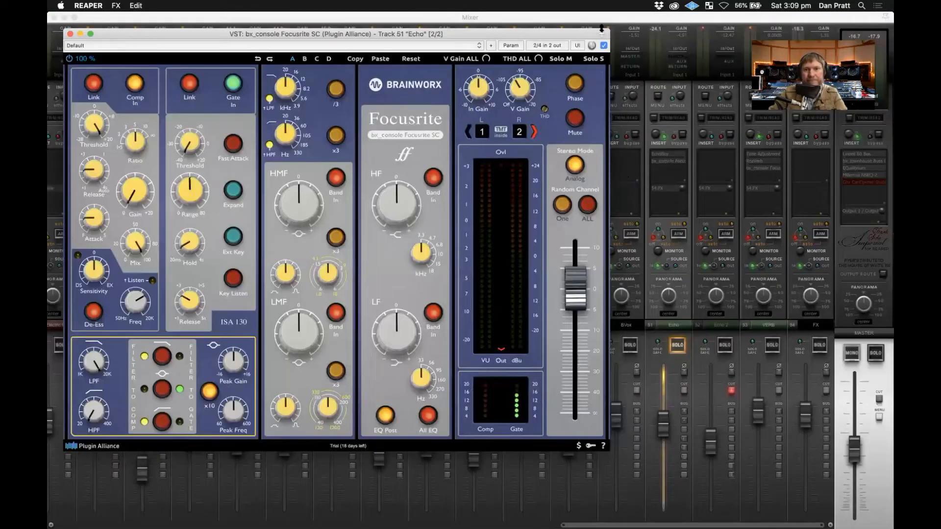
- Reopen EchoBoy beside the Echo channel's Focusrite plug-in to check it, and close it again
{"action": "left_click", "coordinate": [665, 146]}
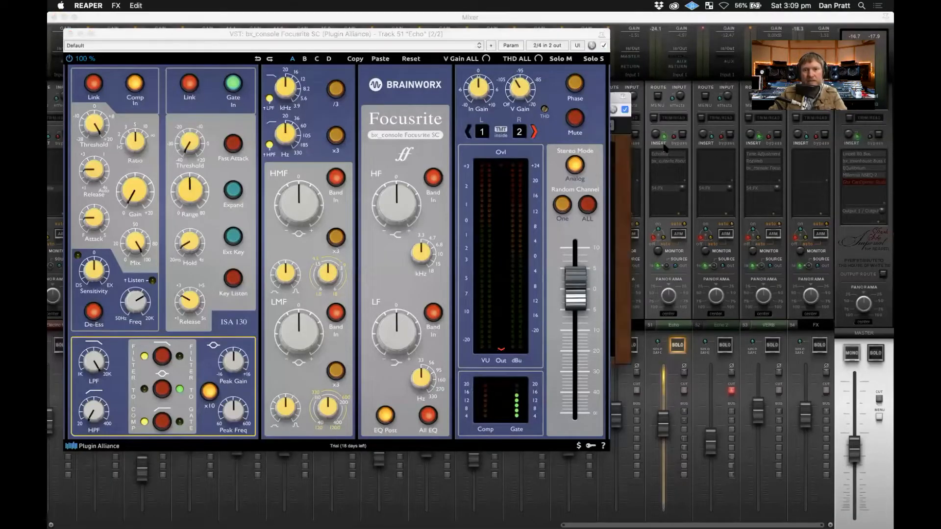
{"action": "left_click_drag", "start_coordinate": [613, 100], "coordinate": [773, 158]}
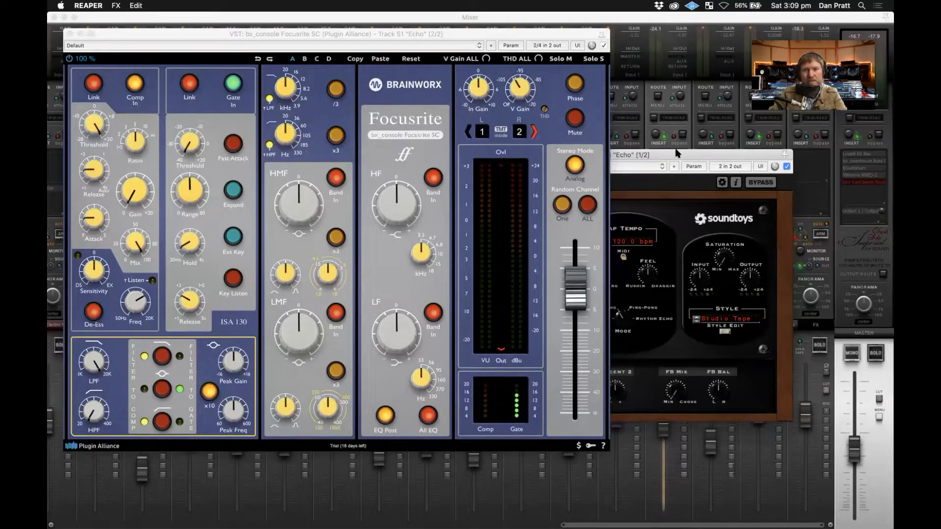
{"action": "left_click_drag", "start_coordinate": [820, 230], "coordinate": [862, 259]}
{"action": "left_click_drag", "start_coordinate": [641, 258], "coordinate": [705, 239]}
{"action": "left_click", "coordinate": [624, 241]}
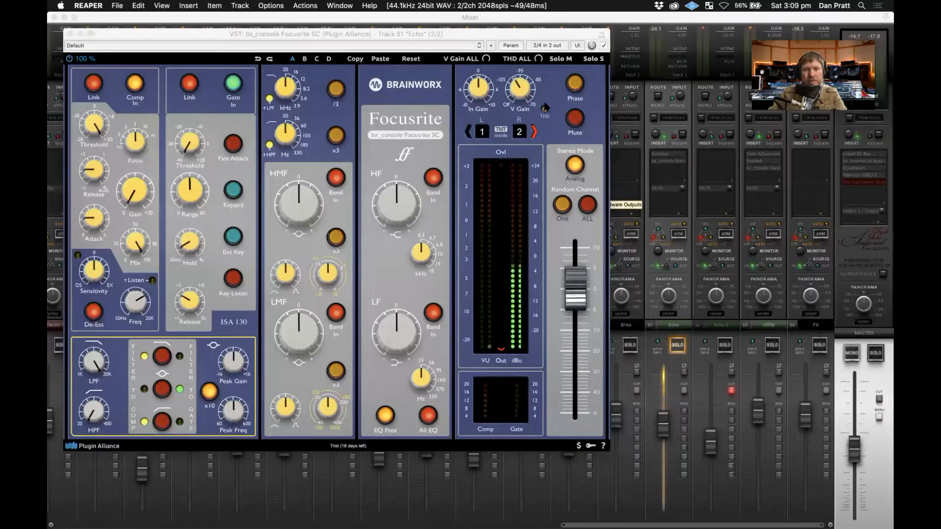
- Randomize the Echo Focusrite plug-in's analog channel pair and cut its low-mid band, adjusting the band's width and frequency
{"action": "left_click", "coordinate": [563, 205]}
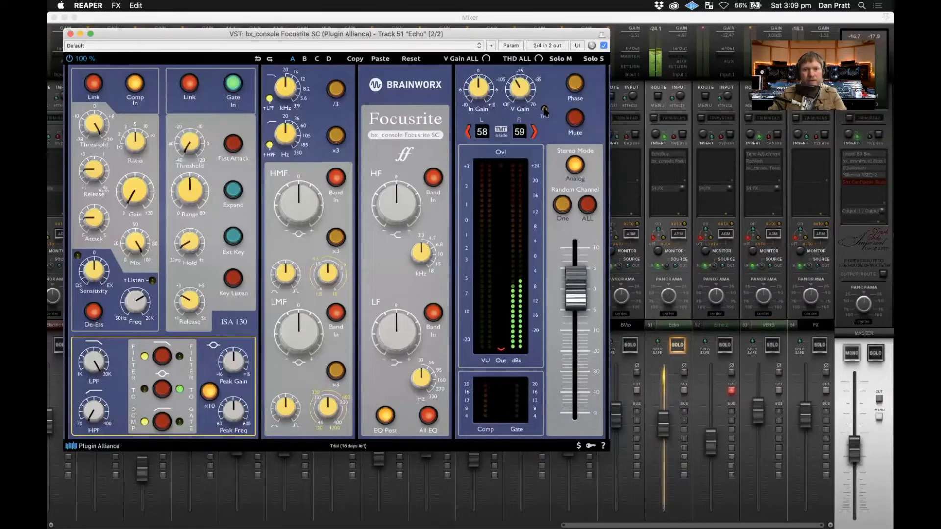
{"action": "left_click_drag", "start_coordinate": [455, 32], "coordinate": [628, 36]}
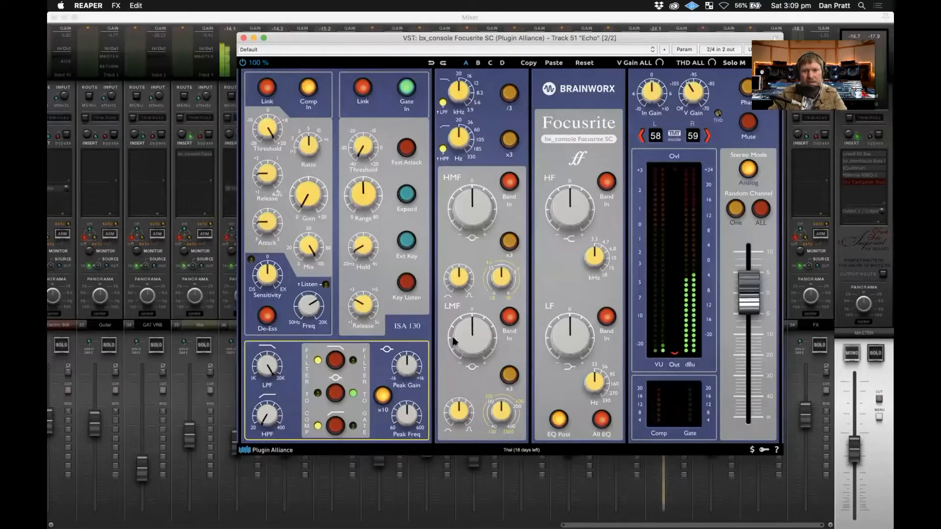
{"action": "left_click_drag", "start_coordinate": [460, 414], "coordinate": [507, 400]}
{"action": "left_click_drag", "start_coordinate": [483, 343], "coordinate": [471, 387]}
{"action": "left_click_drag", "start_coordinate": [474, 334], "coordinate": [475, 329]}
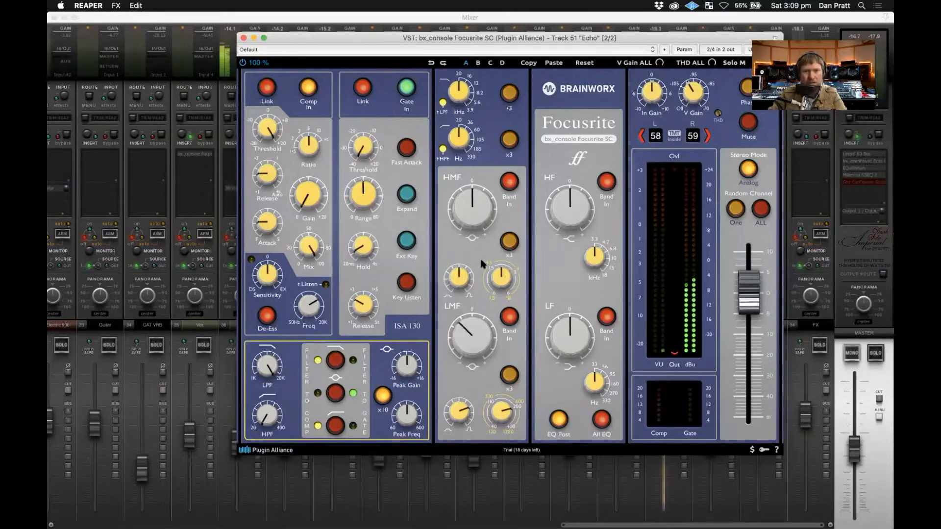
- Lower the Focusrite plug-in's low-pass filter cutoff and try the high-mid band's gain, leaving it near 0 dB
{"action": "left_click_drag", "start_coordinate": [445, 93], "coordinate": [455, 77]}
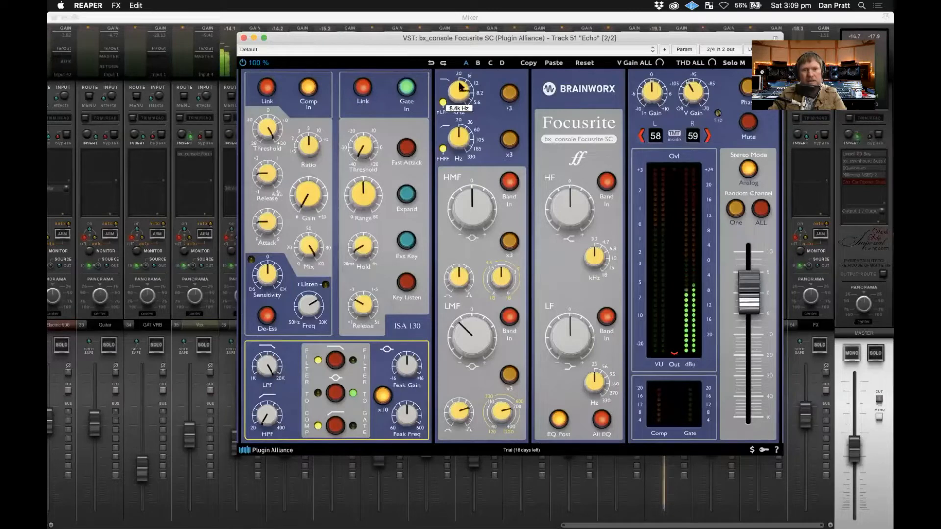
{"action": "mouse_move", "coordinate": [460, 87]}
{"action": "left_mouse_down"}
{"action": "mouse_move", "coordinate": [460, 109]}
{"action": "mouse_move", "coordinate": [460, 86]}
{"action": "mouse_move", "coordinate": [468, 101]}
{"action": "left_mouse_up"}
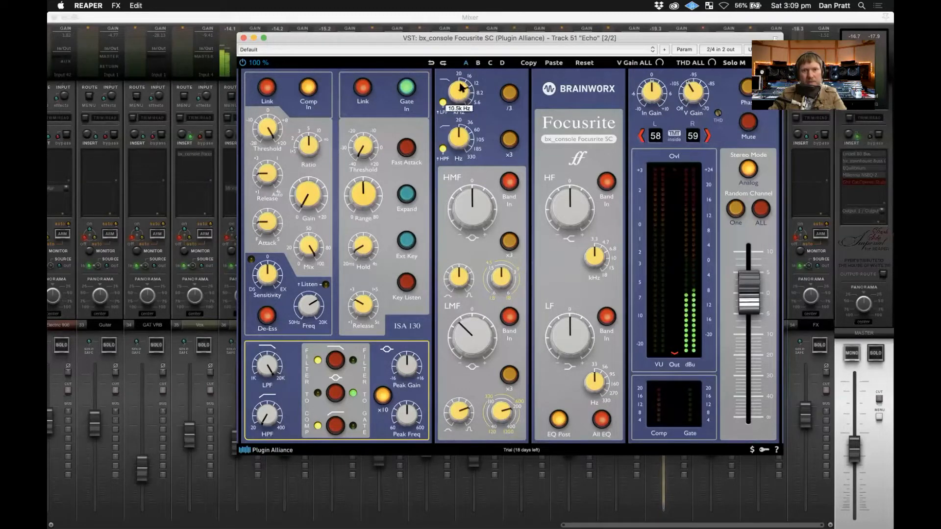
{"action": "left_click_drag", "start_coordinate": [478, 215], "coordinate": [474, 201]}
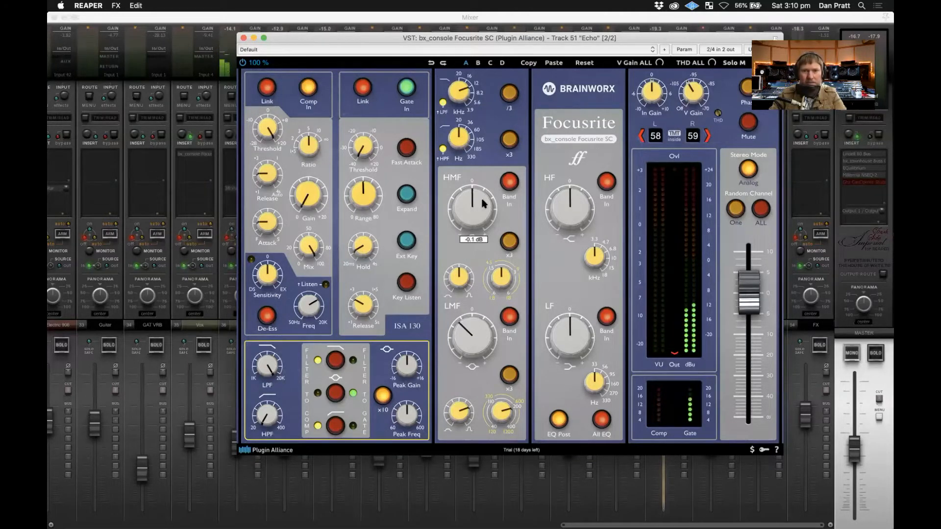
{"action": "left_click", "coordinate": [568, 167]}
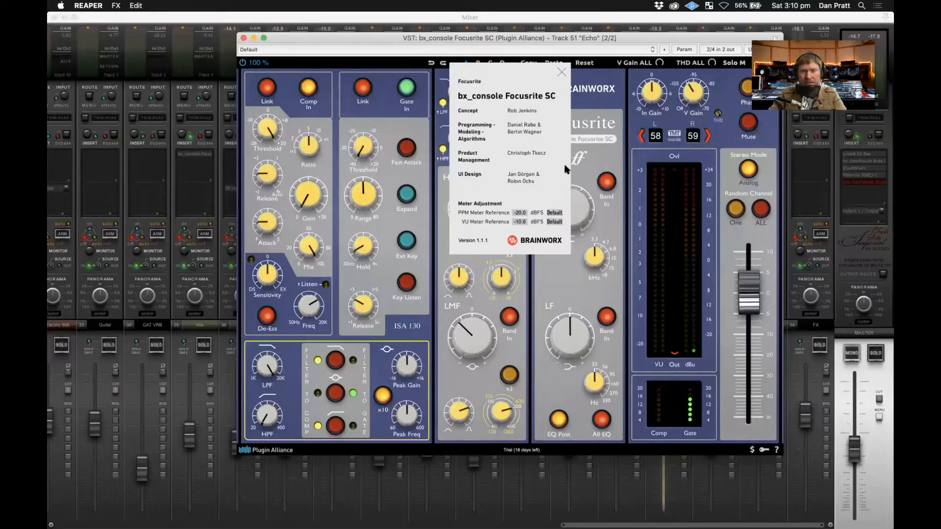
{"action": "left_click", "coordinate": [561, 73]}
- Boost the Focusrite plug-in's HF band and raise its frequency, fine-tuning the boost during playback
{"action": "left_click_drag", "start_coordinate": [578, 196], "coordinate": [583, 185]}
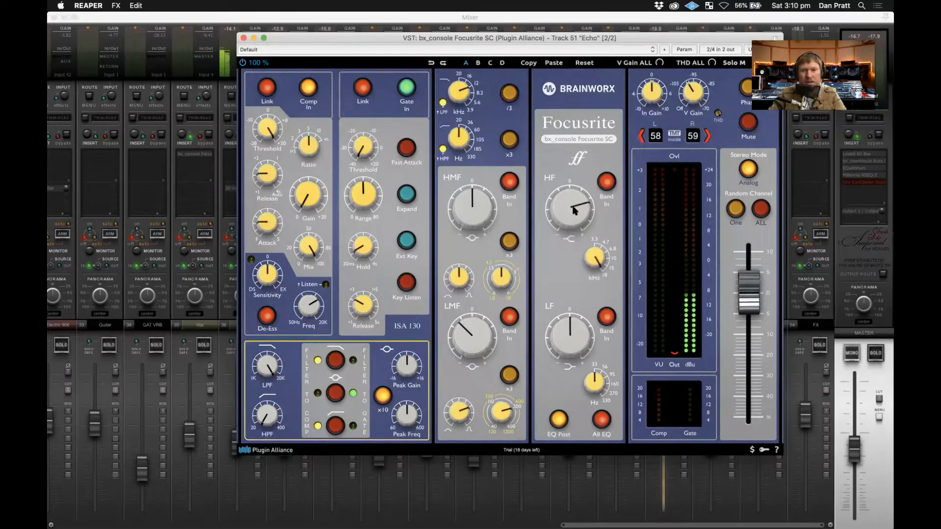
{"action": "left_click_drag", "start_coordinate": [591, 256], "coordinate": [594, 255]}
{"action": "left_click_drag", "start_coordinate": [586, 224], "coordinate": [572, 208]}
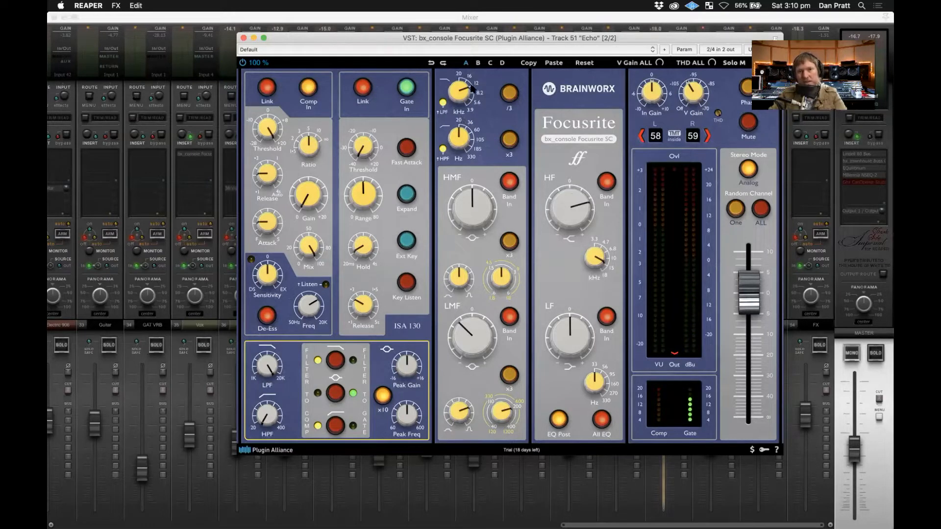
{"action": "left_click_drag", "start_coordinate": [571, 216], "coordinate": [574, 218]}
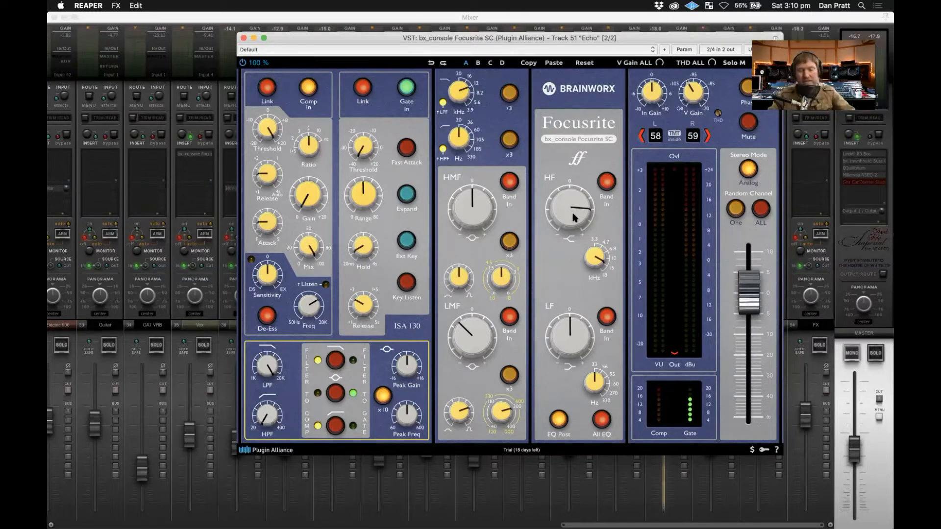
{"action": "key", "text": "space"}
{"action": "left_click_drag", "start_coordinate": [573, 217], "coordinate": [571, 217]}
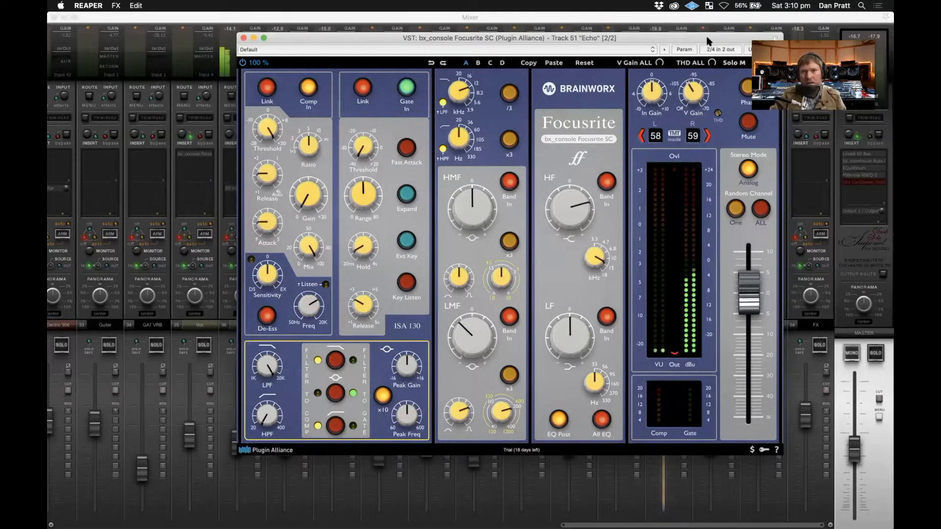
- Compare the soloed echo with the Focusrite plug-in bypassed and active, and close the plug-in window
{"action": "left_click_drag", "start_coordinate": [711, 42], "coordinate": [548, 43]}
{"action": "left_click", "coordinate": [615, 51]}
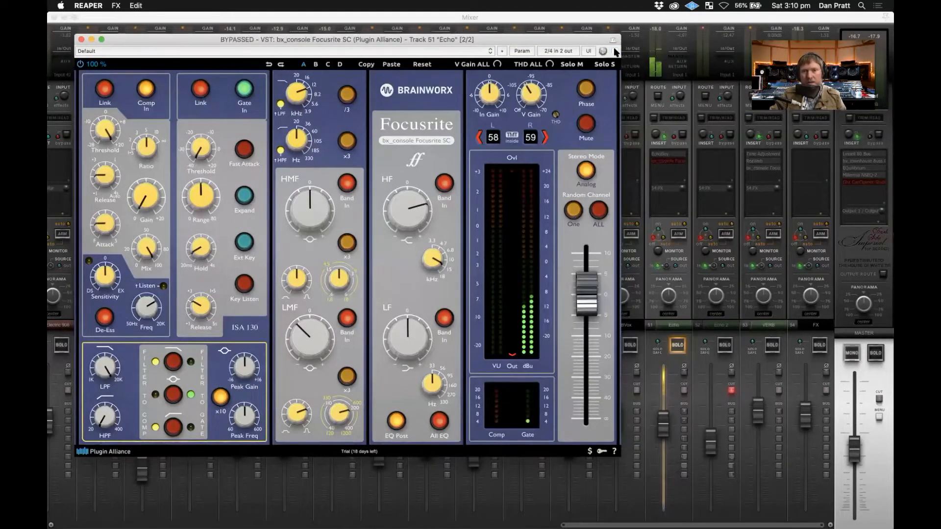
{"action": "left_click", "coordinate": [614, 51]}
{"action": "left_click_drag", "start_coordinate": [539, 40], "coordinate": [654, 55]}
{"action": "left_click", "coordinate": [196, 55]}
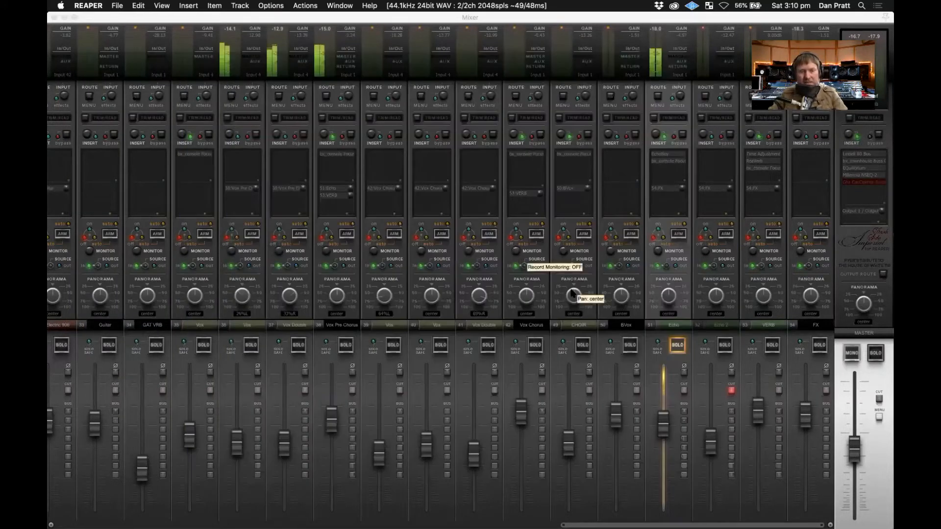
- Unsolo the Echo channel and reset its fader to 0 dB
{"action": "left_click", "coordinate": [684, 344]}
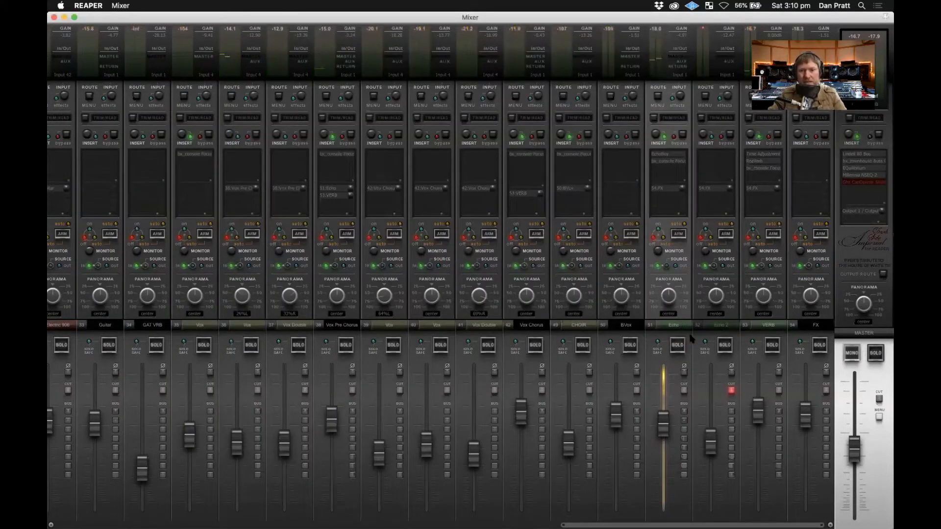
{"action": "double_click", "coordinate": [663, 424]}
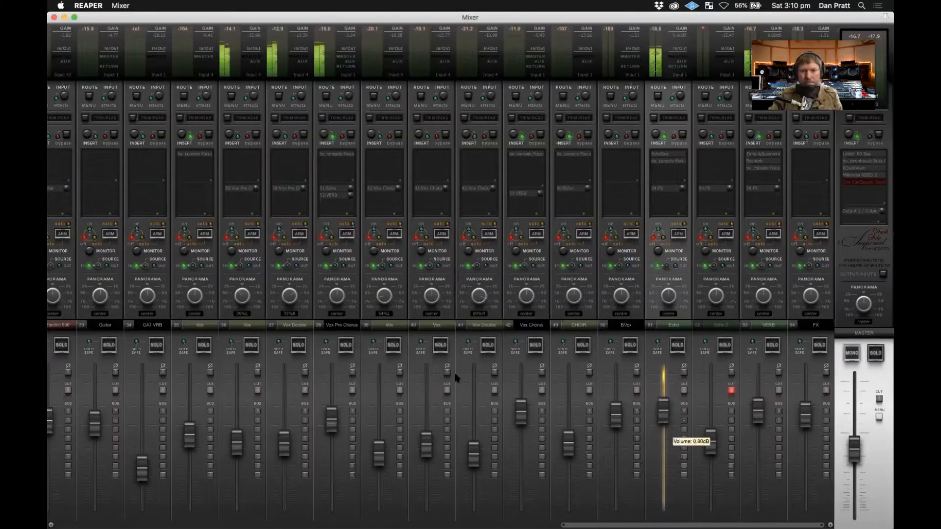
- Lower the Vox Pre Chorus send to Echo to -12.59 dB, muting and unmuting it to compare the effect
{"action": "left_click", "coordinate": [348, 325]}
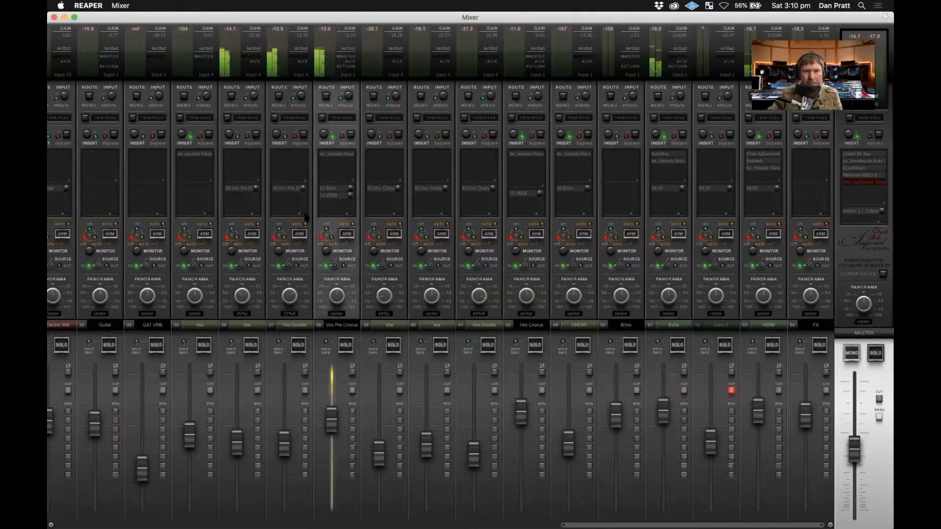
{"action": "left_click", "coordinate": [337, 189]}
{"action": "left_click_drag", "start_coordinate": [415, 168], "coordinate": [393, 170]}
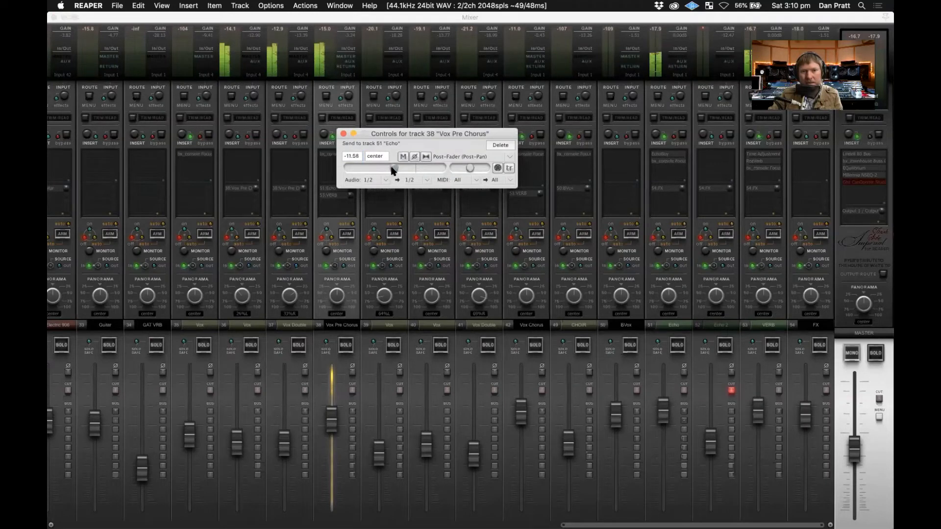
{"action": "left_click", "coordinate": [402, 157]}
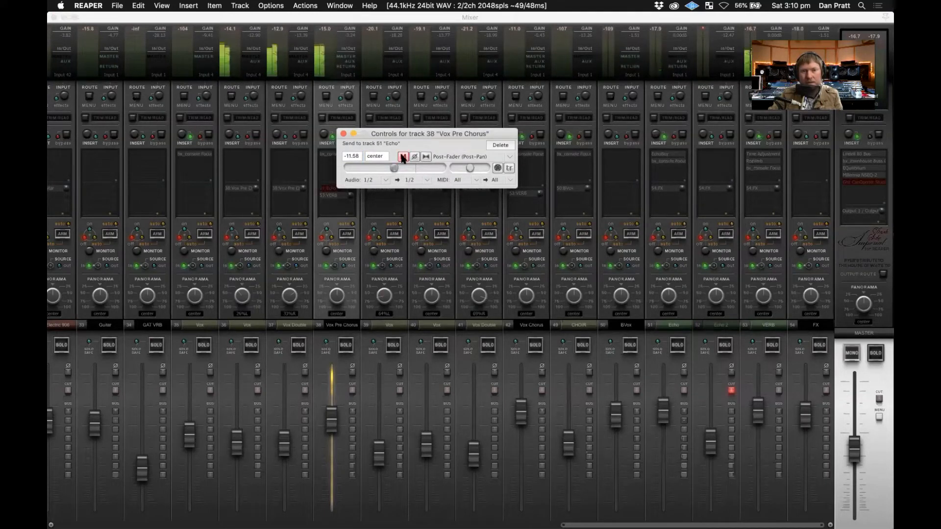
{"action": "left_click", "coordinate": [402, 157]}
{"action": "left_click_drag", "start_coordinate": [395, 168], "coordinate": [393, 169]}
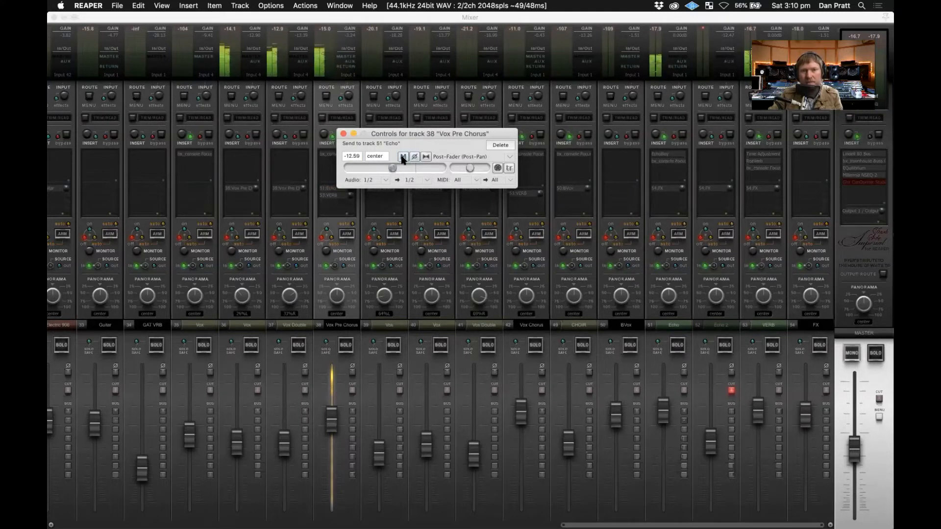
{"action": "left_click", "coordinate": [402, 156]}
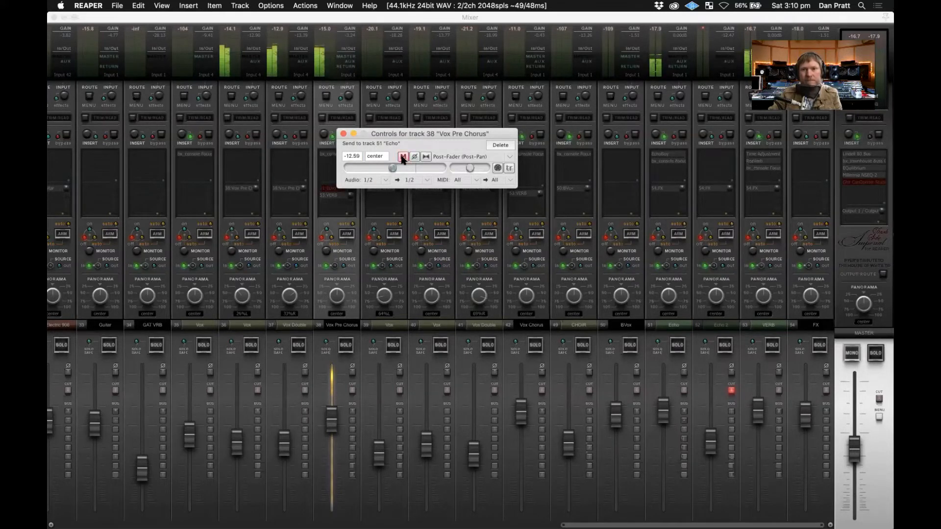
{"action": "left_click", "coordinate": [403, 157]}
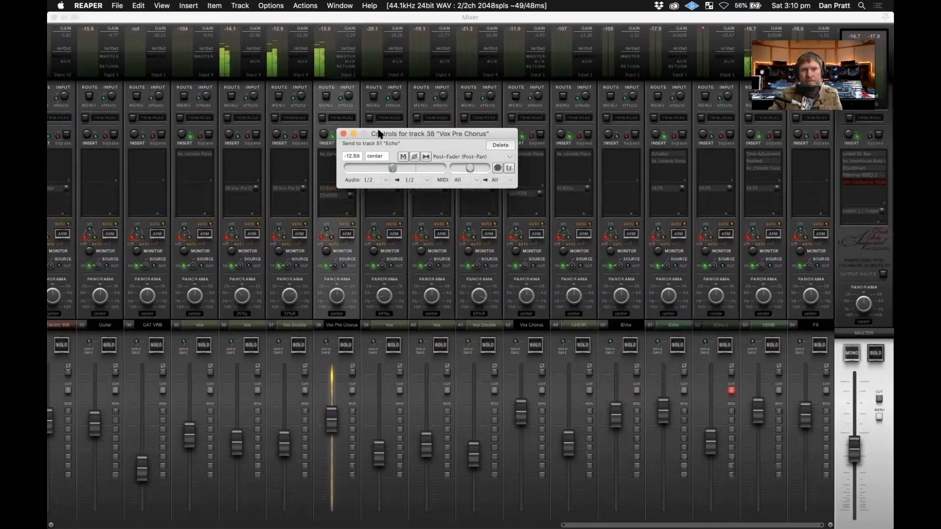
{"action": "left_click_drag", "start_coordinate": [378, 134], "coordinate": [361, 134]}
{"action": "left_click", "coordinate": [326, 134]}
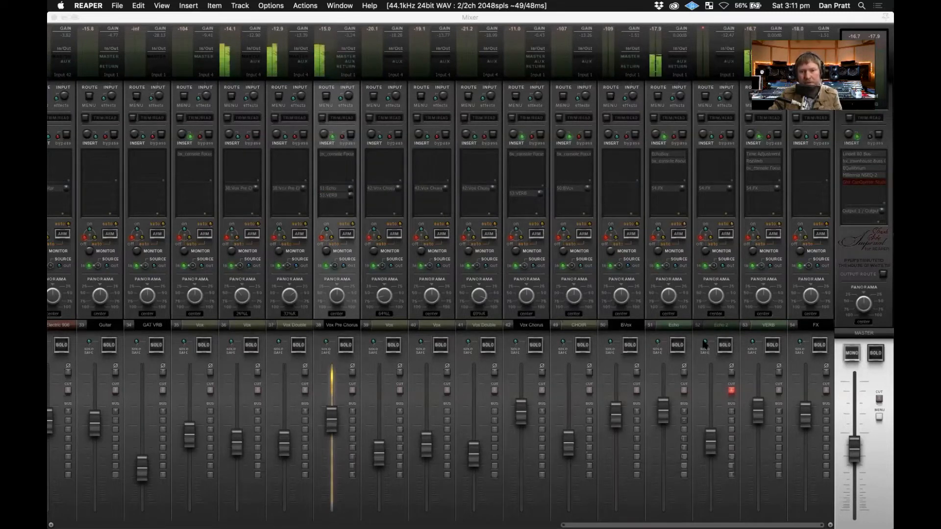
- Copy the Vox Pre Chorus channel's Echo send to Vox Chorus, and slightly lower the copied send and the Vox Chorus fader
{"action": "left_click", "coordinate": [673, 325]}
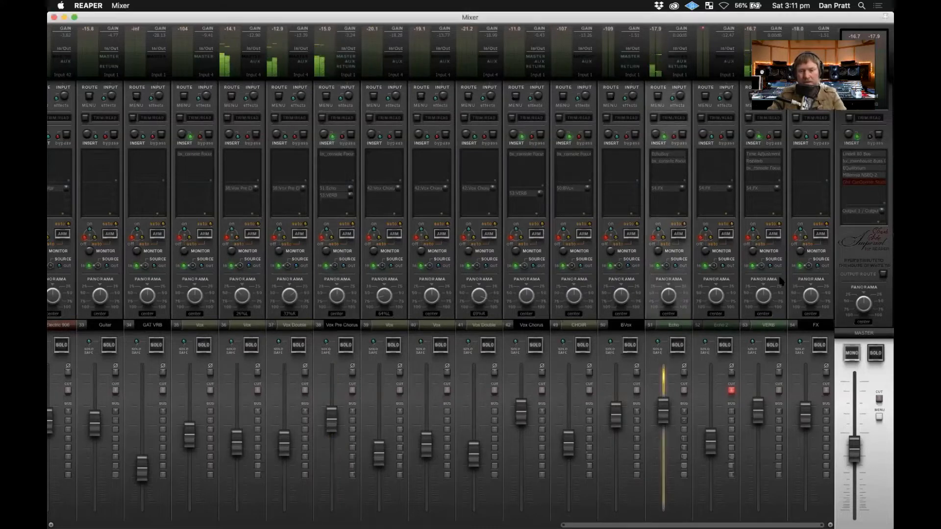
{"action": "left_click", "coordinate": [721, 324]}
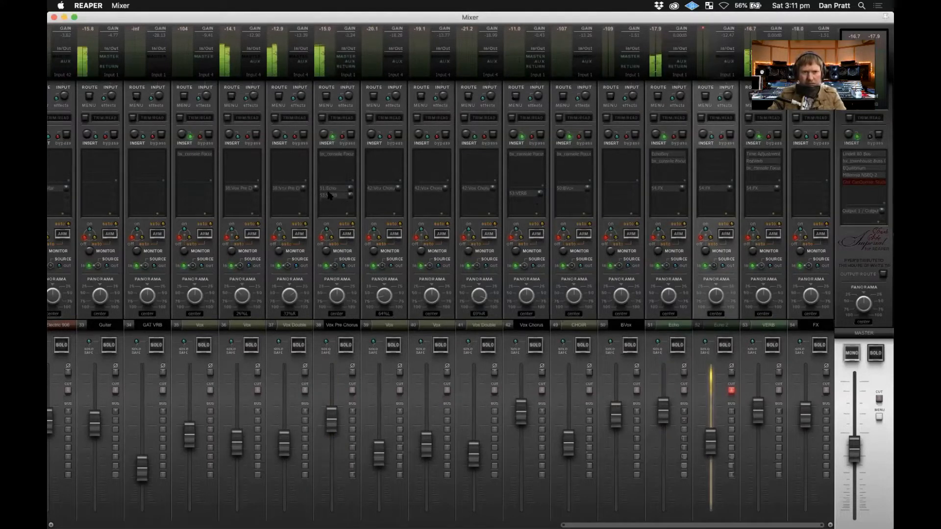
{"action": "mouse_move", "coordinate": [331, 191]}
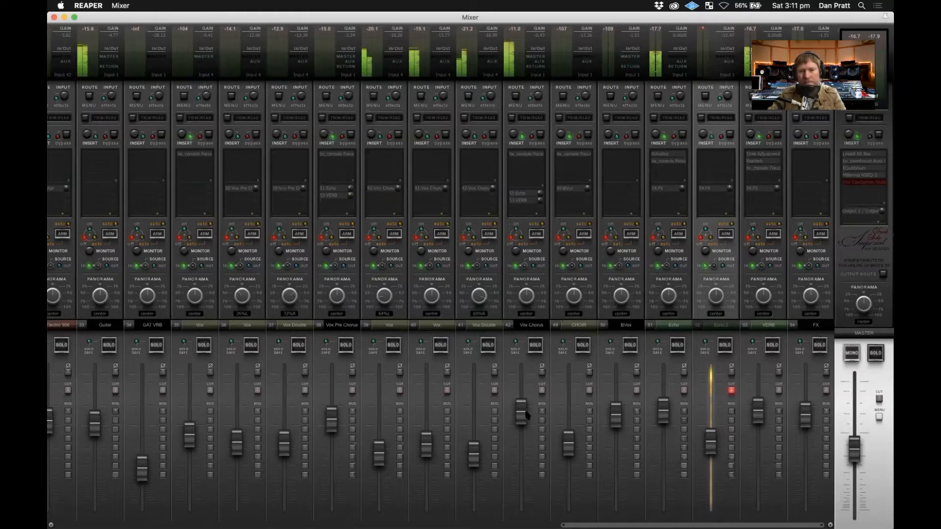
{"action": "left_click_drag", "start_coordinate": [525, 415], "coordinate": [524, 417]}
{"action": "left_click", "coordinate": [523, 198]}
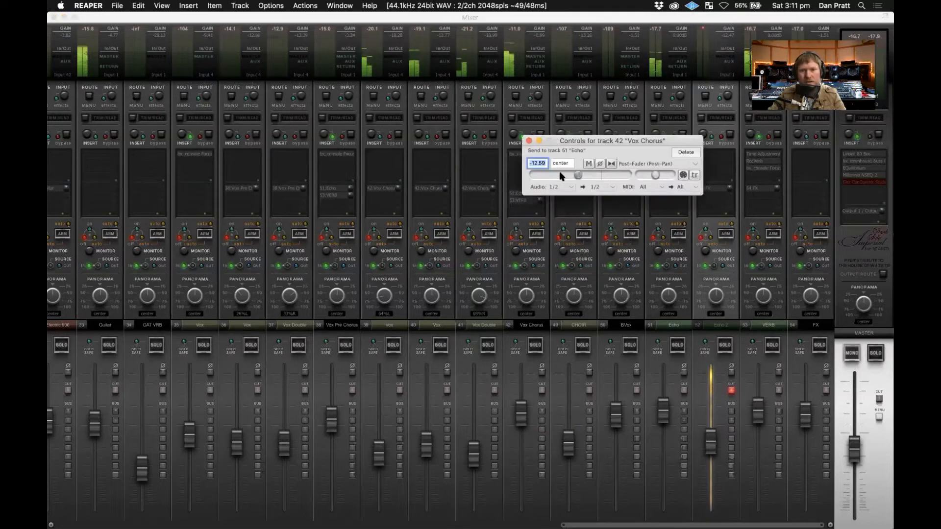
{"action": "left_click_drag", "start_coordinate": [576, 176], "coordinate": [575, 177]}
{"action": "left_click", "coordinate": [528, 142]}
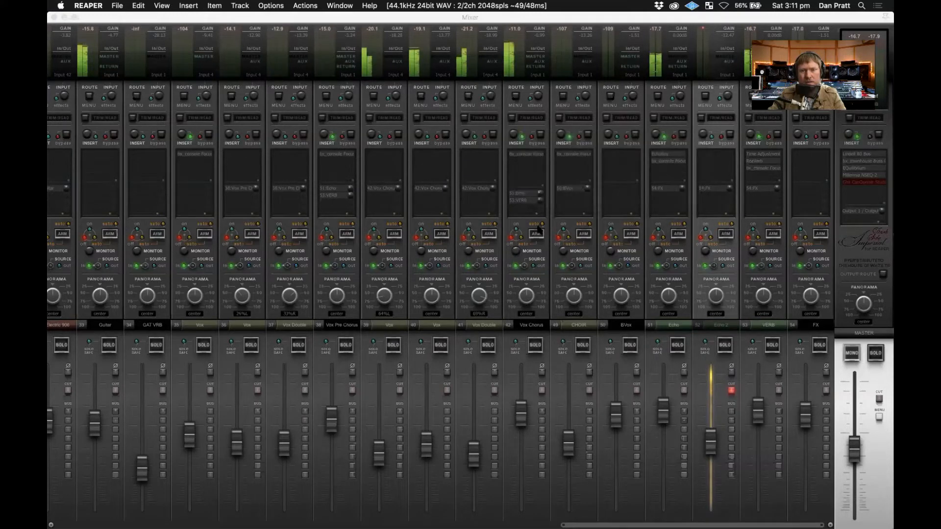
- Add a send from the BVox channel to the Echo channel
{"action": "left_click", "coordinate": [562, 326]}
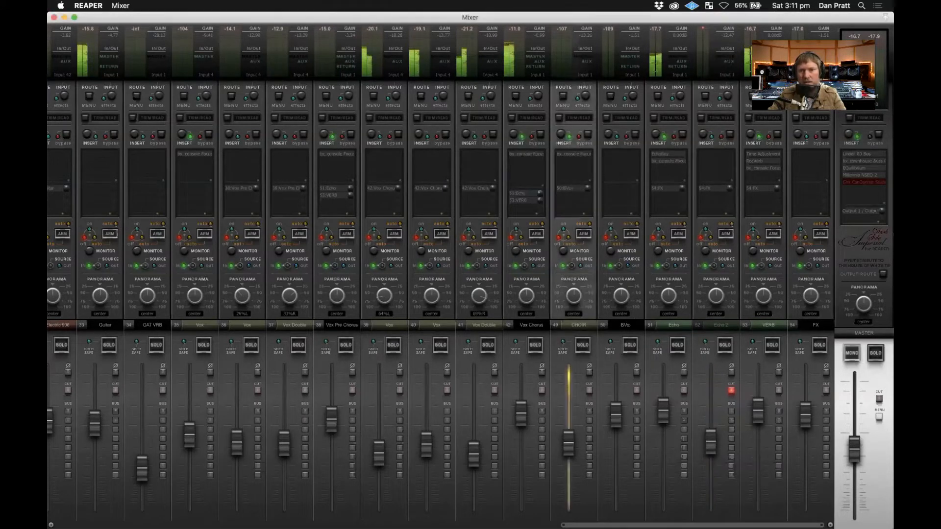
{"action": "left_click", "coordinate": [632, 329]}
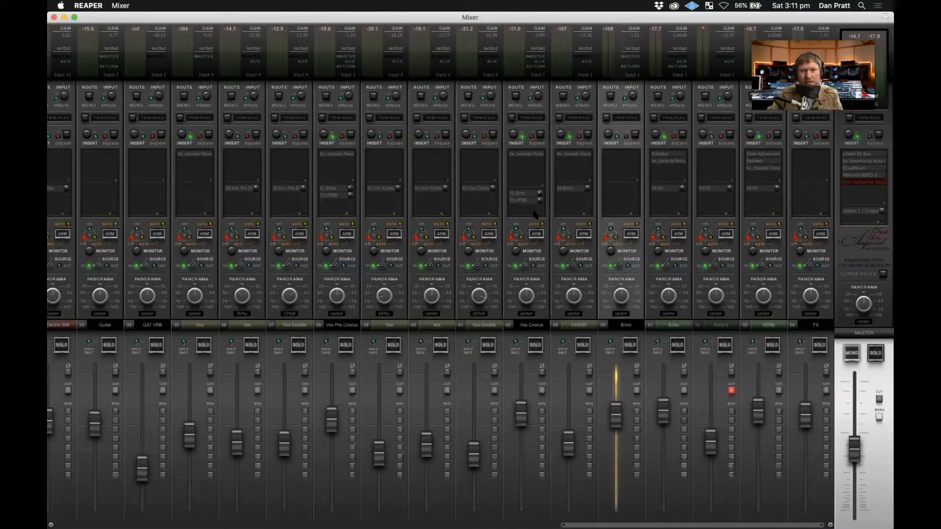
{"action": "left_click_drag", "start_coordinate": [620, 215], "coordinate": [681, 243]}
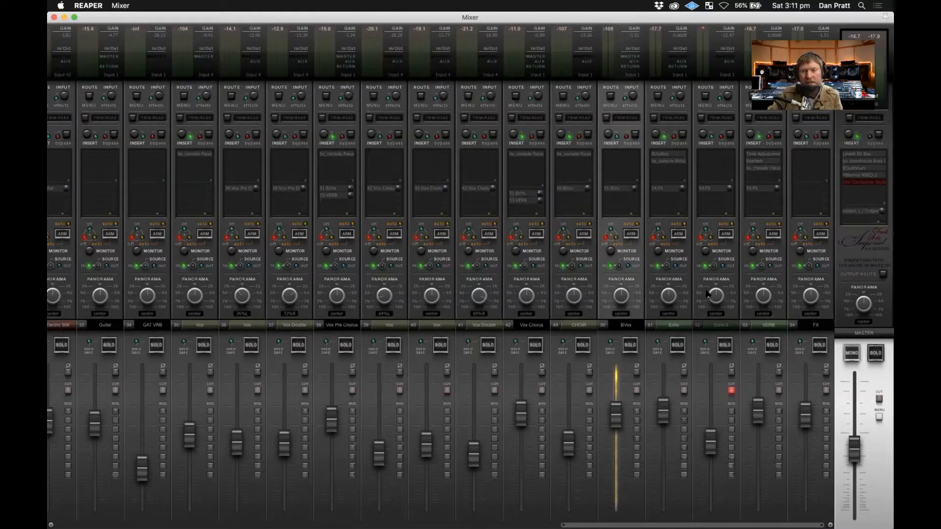
- Unmute the Echo 2 channel and add the Soundtoys EchoBoy plug-in to it, using the filter "echo"
{"action": "left_click", "coordinate": [721, 326]}
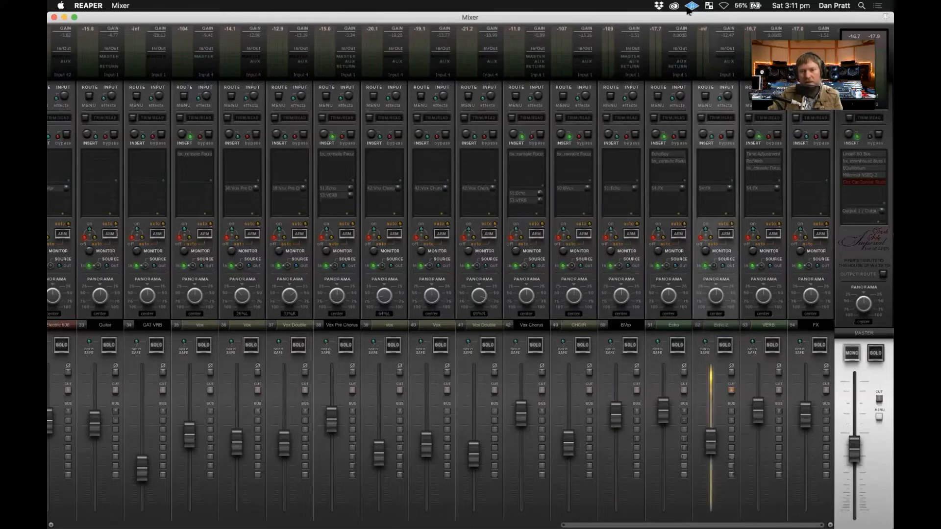
{"action": "left_click", "coordinate": [705, 154]}
{"action": "type", "text": "echo"}
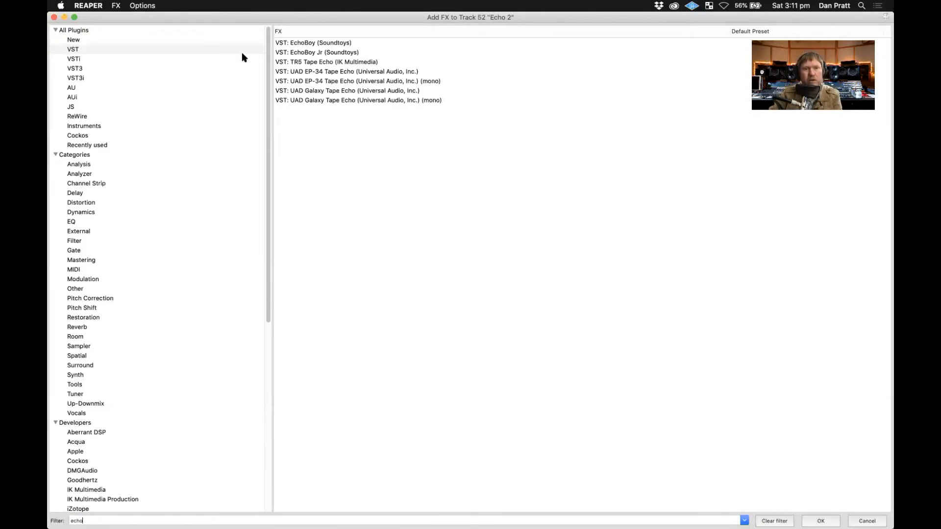
{"action": "left_click", "coordinate": [298, 44]}
{"action": "key", "text": "Return"}
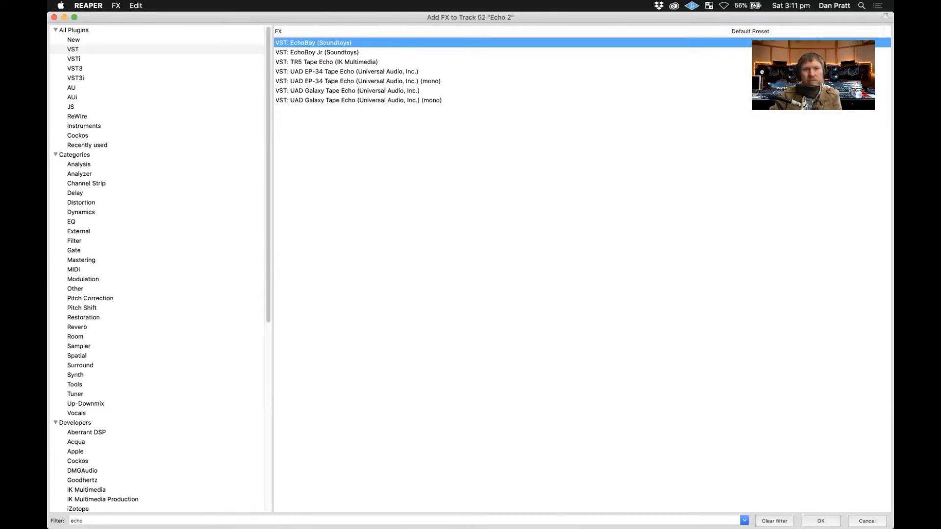
- Load the Classics preset "Memory Man" in Echo 2's EchoBoy and switch it to Dual Echo mode with the tweak controls shown
{"action": "left_click_drag", "start_coordinate": [479, 33], "coordinate": [579, 120]}
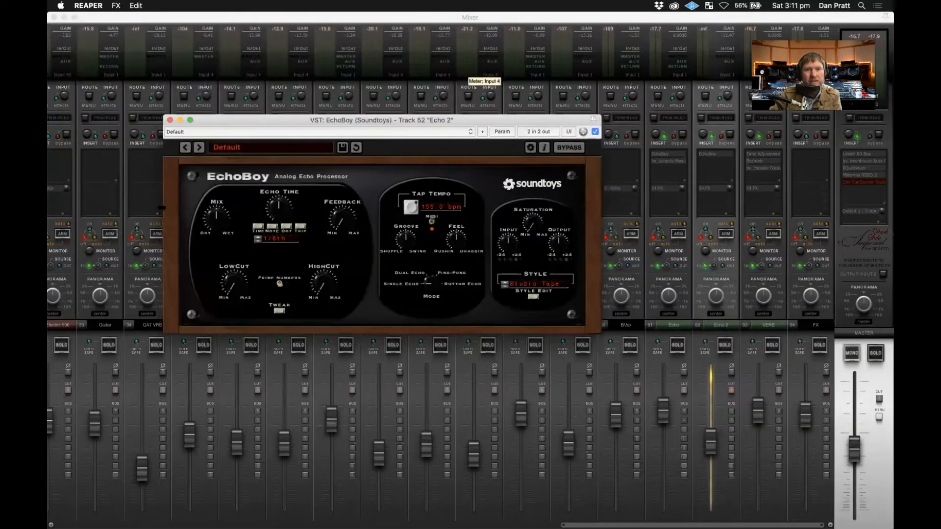
{"action": "left_click", "coordinate": [244, 150]}
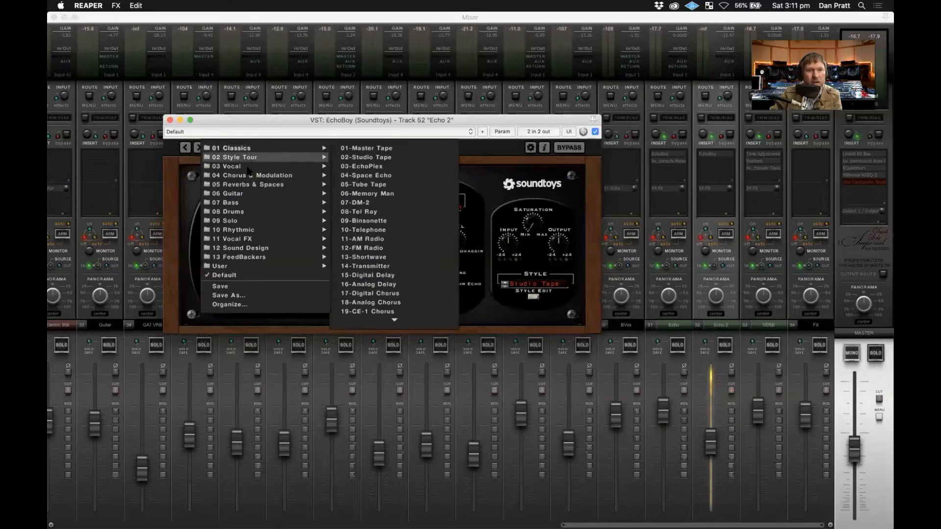
{"action": "mouse_move", "coordinate": [250, 169]}
{"action": "mouse_move", "coordinate": [255, 149]}
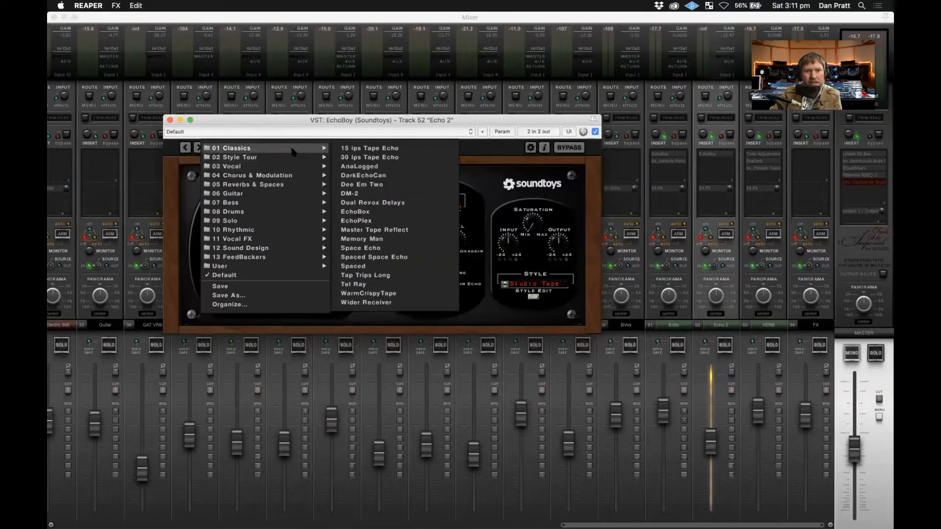
{"action": "left_click", "coordinate": [379, 239]}
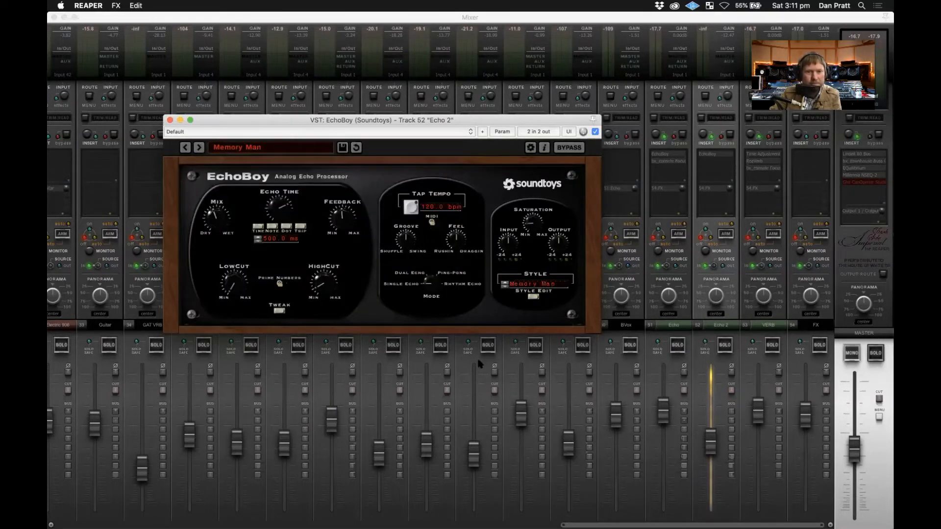
{"action": "left_click_drag", "start_coordinate": [431, 281], "coordinate": [430, 272]}
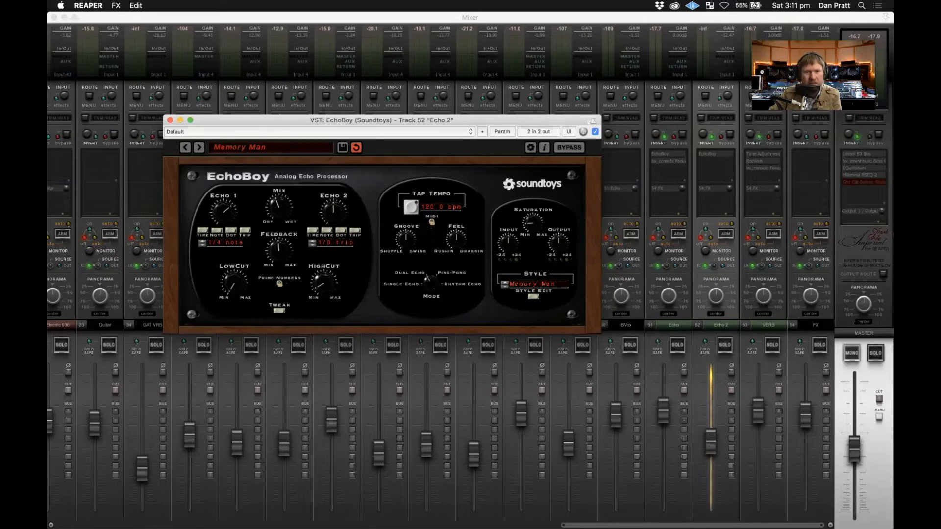
{"action": "left_click", "coordinate": [279, 311]}
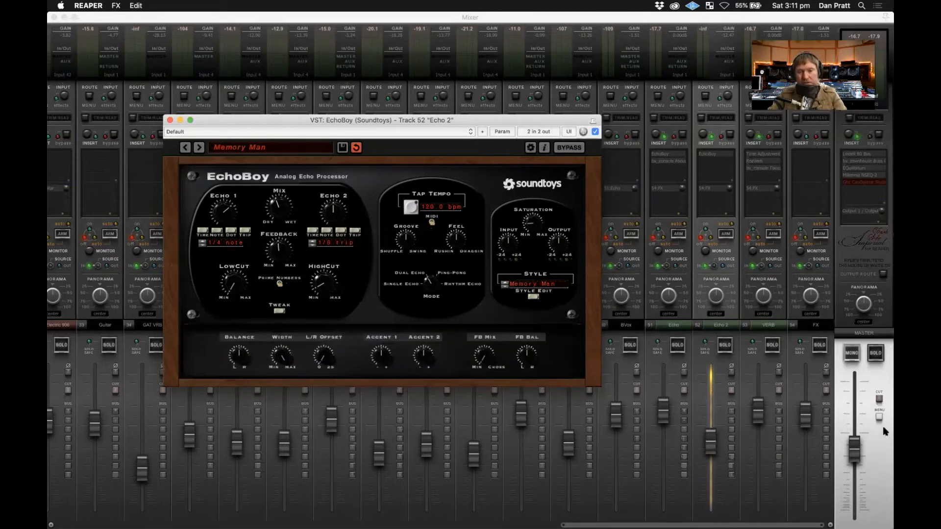
- Solo the Echo 2 channel and play the song from the start of the Chorus section
{"action": "left_click", "coordinate": [677, 331]}
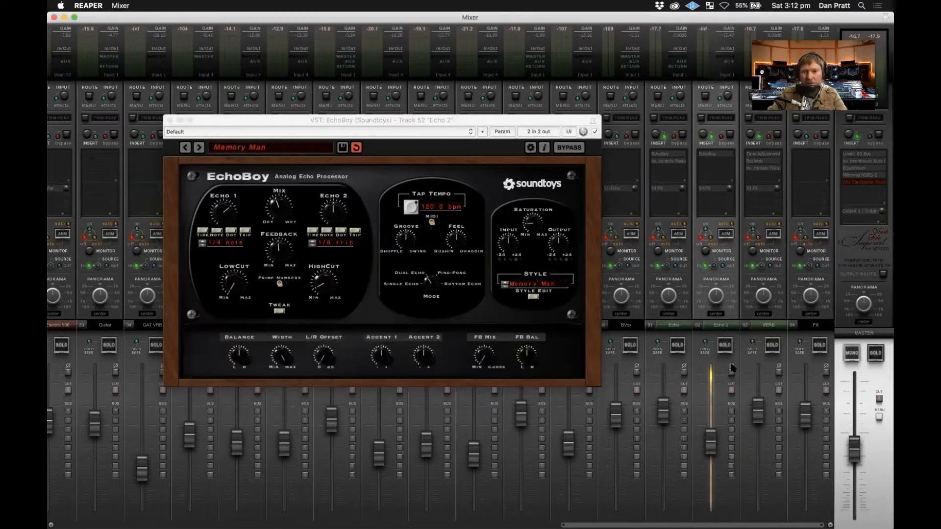
{"action": "left_click", "coordinate": [724, 349]}
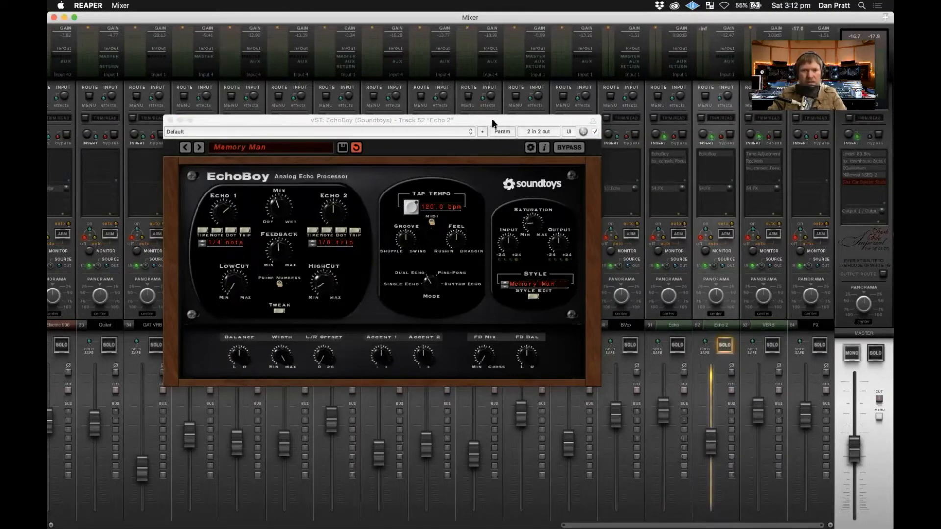
{"action": "left_click_drag", "start_coordinate": [493, 123], "coordinate": [484, 304]}
{"action": "key", "text": "super+m"}
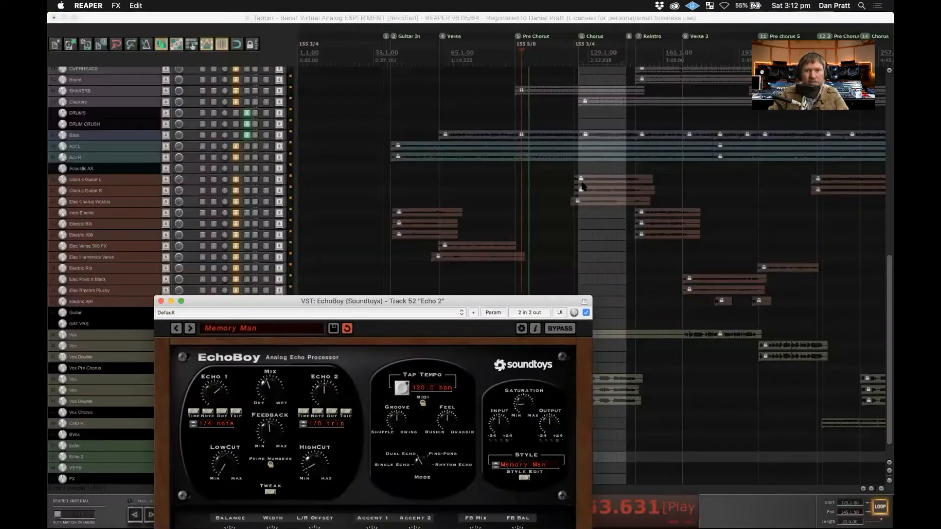
{"action": "key", "text": "space"}
{"action": "left_click", "coordinate": [584, 240]}
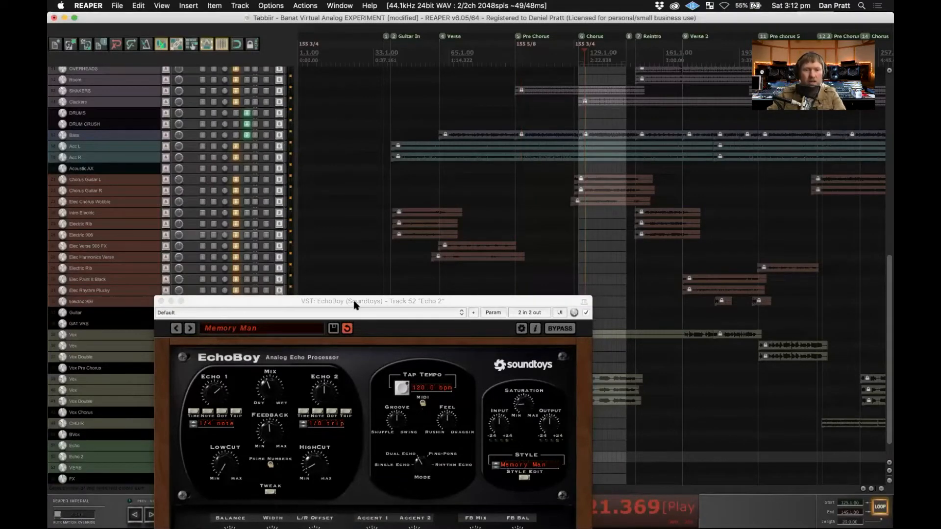
- Add a send from the Vox Chorus channel to Echo 2 and set its level to -5.48 dB
{"action": "key", "text": "super+m"}
{"action": "left_click_drag", "start_coordinate": [331, 302], "coordinate": [208, 363]}
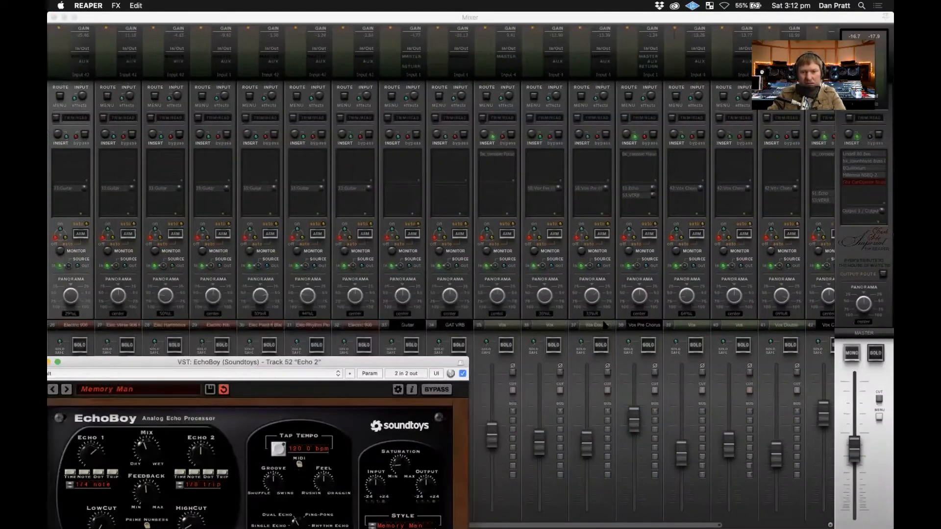
{"action": "left_click", "coordinate": [640, 330]}
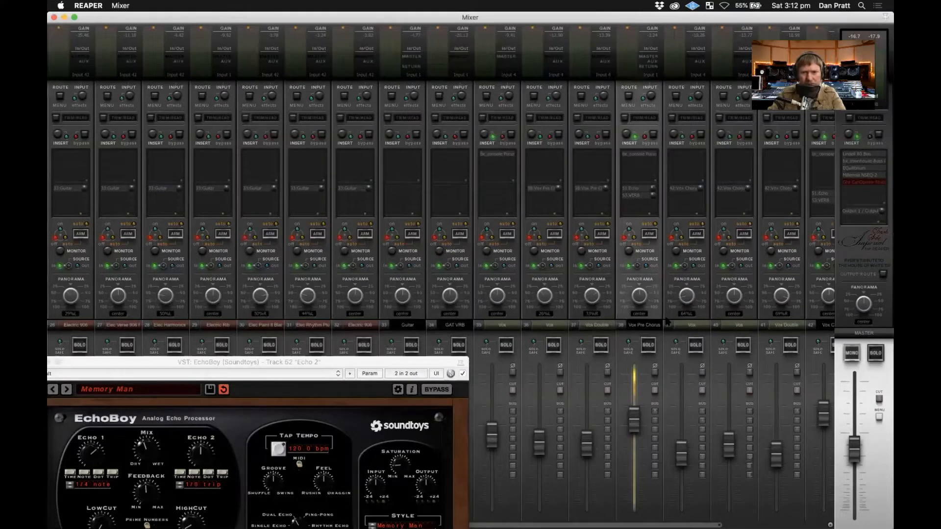
{"action": "scroll", "coordinate": [666, 321], "scroll_direction": "right", "scroll_amount": 6}
{"action": "left_click", "coordinate": [546, 265]}
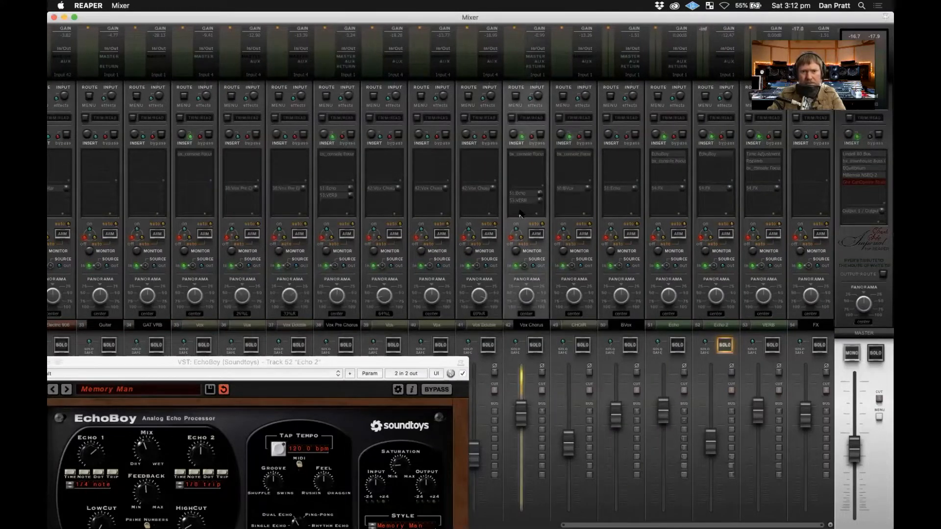
{"action": "left_click_drag", "start_coordinate": [712, 207], "coordinate": [713, 208]}
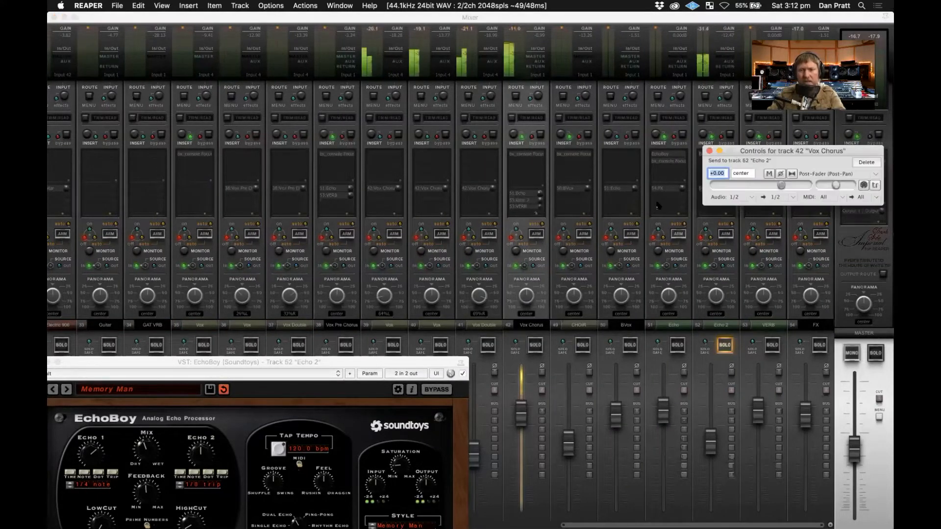
{"action": "left_click_drag", "start_coordinate": [782, 186], "coordinate": [770, 190]}
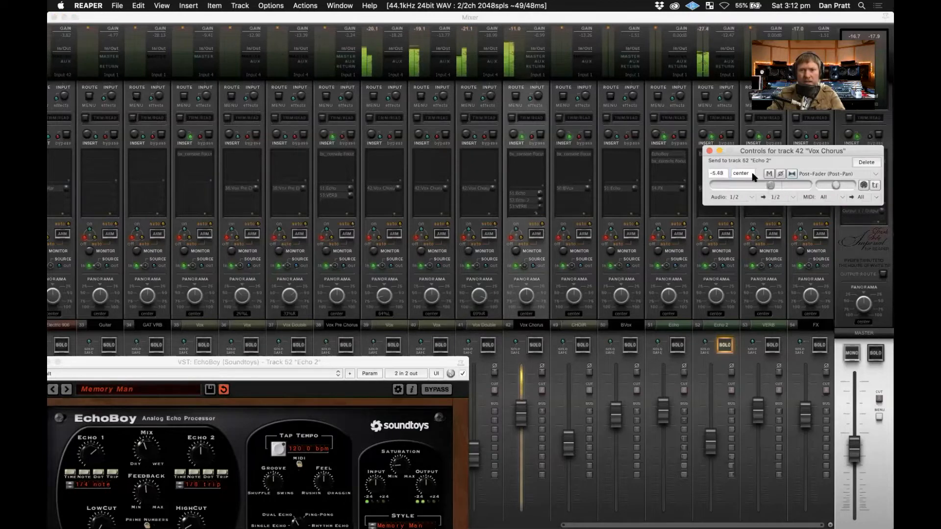
{"action": "left_click", "coordinate": [710, 151]}
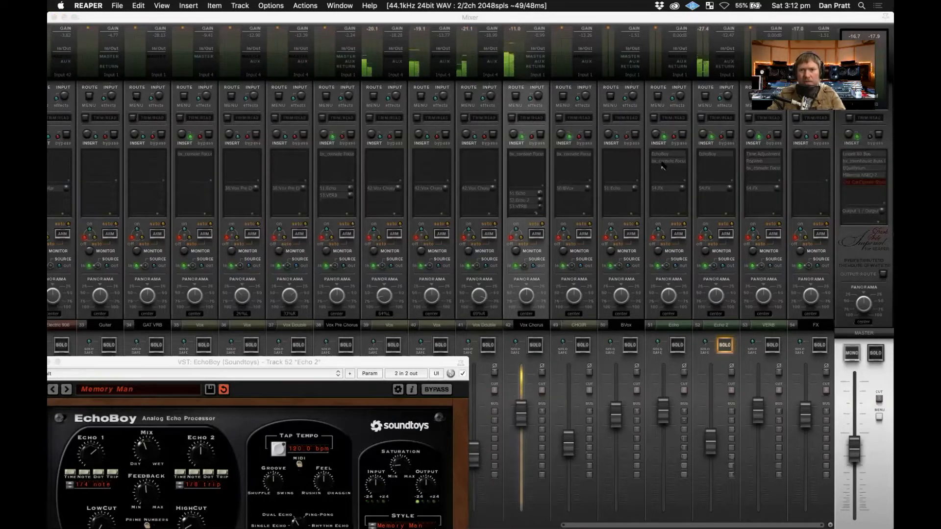
- Copy the bx_console Focusrite SC plug-in from Echo to Echo 2 and randomize the copy's channel pair
{"action": "left_click_drag", "start_coordinate": [657, 166], "coordinate": [716, 164]}
{"action": "double_click", "coordinate": [714, 162]}
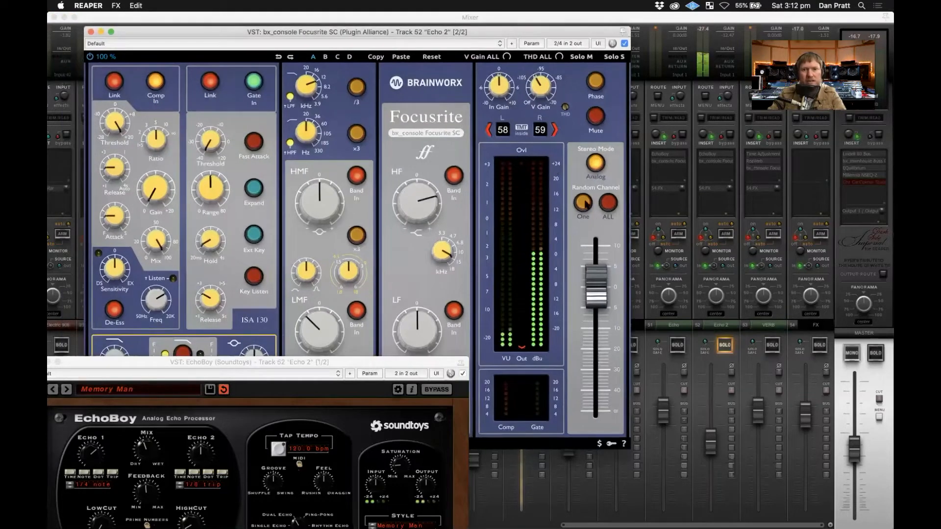
{"action": "left_click_drag", "start_coordinate": [480, 33], "coordinate": [459, 33]}
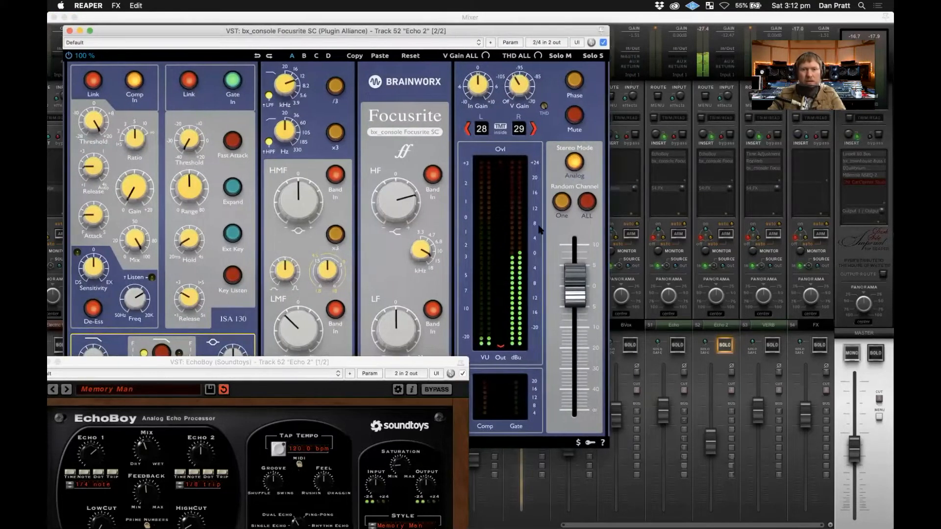
{"action": "left_click", "coordinate": [561, 202]}
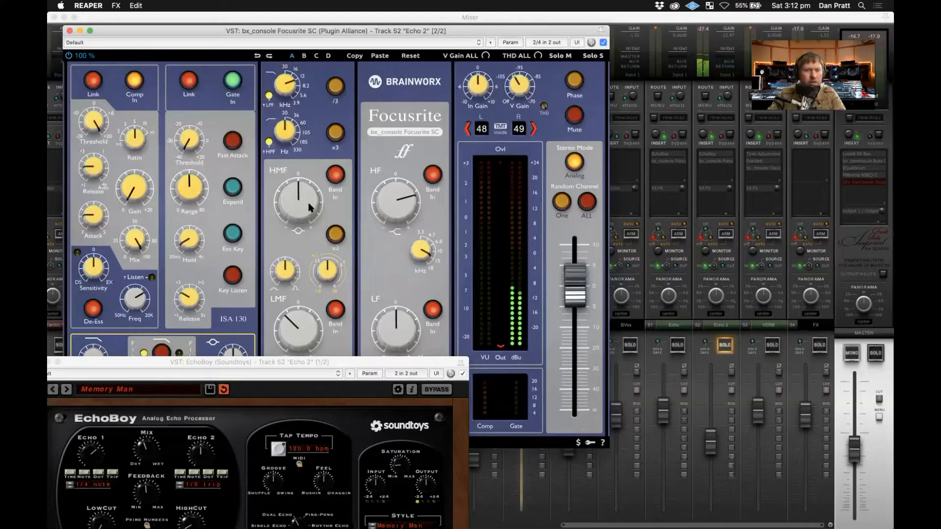
- On Echo 2's Focusrite EQ, adjust the LMF cut at about 207 Hz and raise the high-pass filter to about 87.7 Hz
{"action": "left_click_drag", "start_coordinate": [291, 328], "coordinate": [293, 324]}
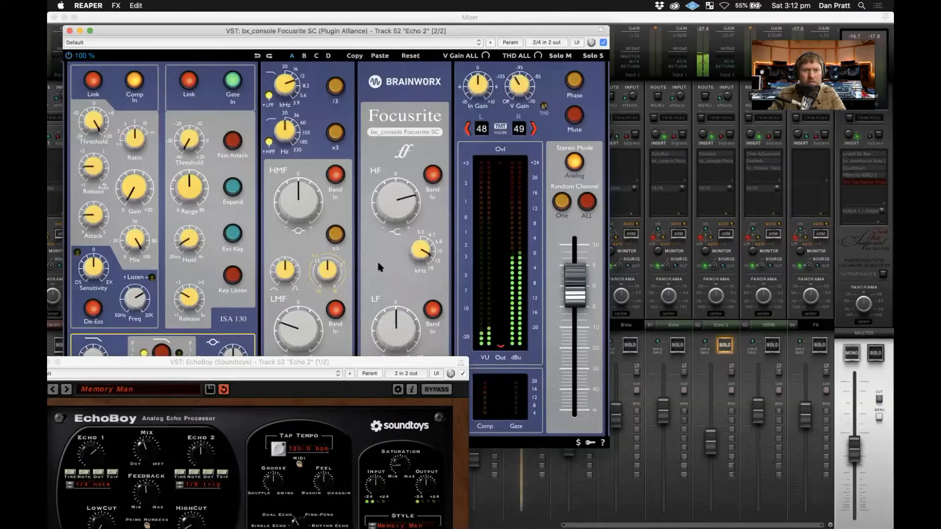
{"action": "left_click_drag", "start_coordinate": [397, 31], "coordinate": [629, 68]}
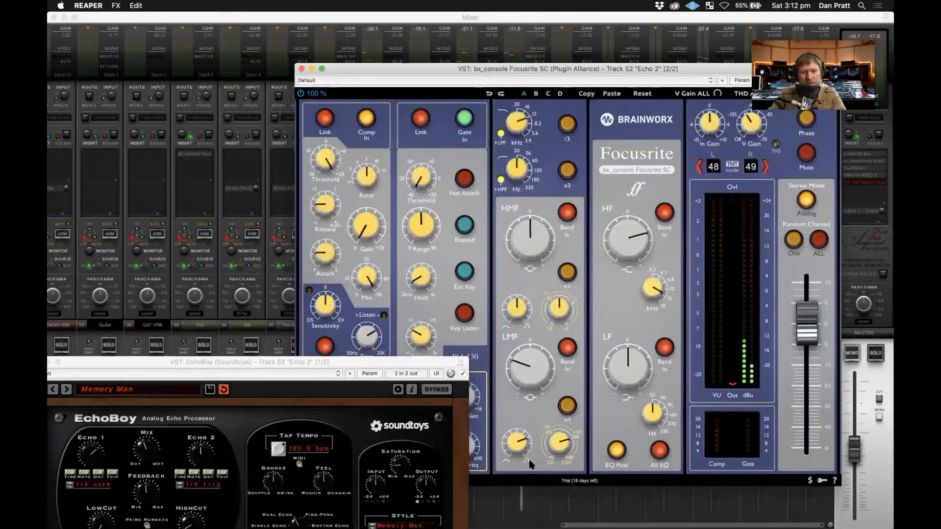
{"action": "left_click_drag", "start_coordinate": [558, 442], "coordinate": [555, 429]}
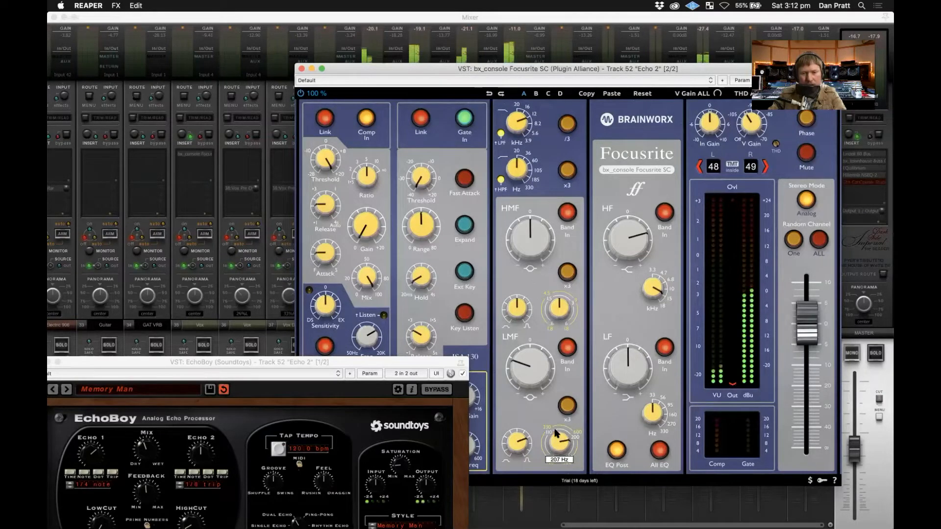
{"action": "left_click_drag", "start_coordinate": [538, 385], "coordinate": [536, 390]}
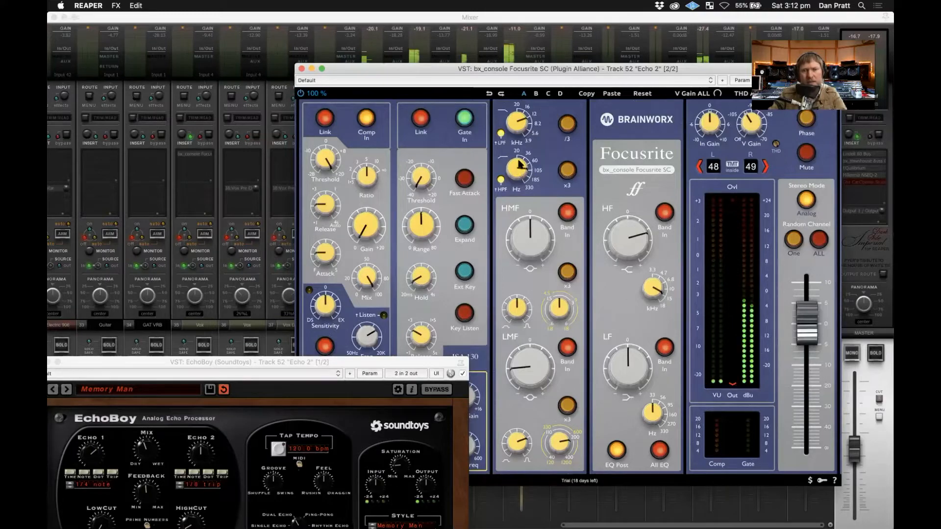
{"action": "left_click_drag", "start_coordinate": [518, 166], "coordinate": [518, 173]}
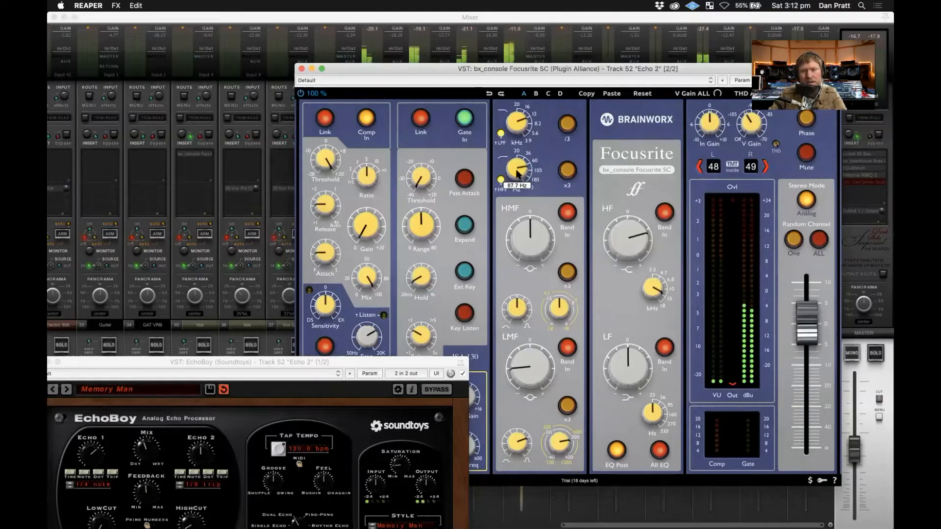
{"action": "left_click_drag", "start_coordinate": [730, 69], "coordinate": [493, 50]}
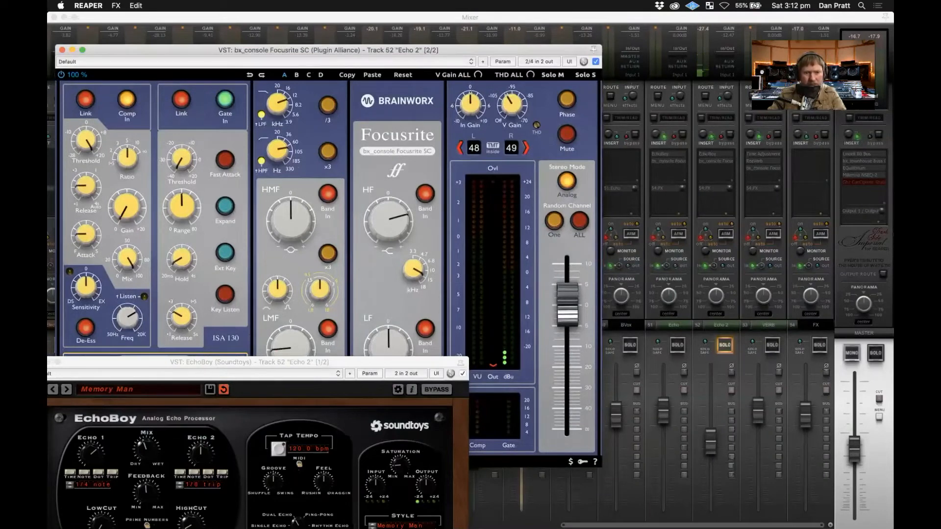
- Close Echo 2's Focusrite plug-in, and take the channel out of solo with its fader reset to the default level
{"action": "left_click", "coordinate": [372, 363]}
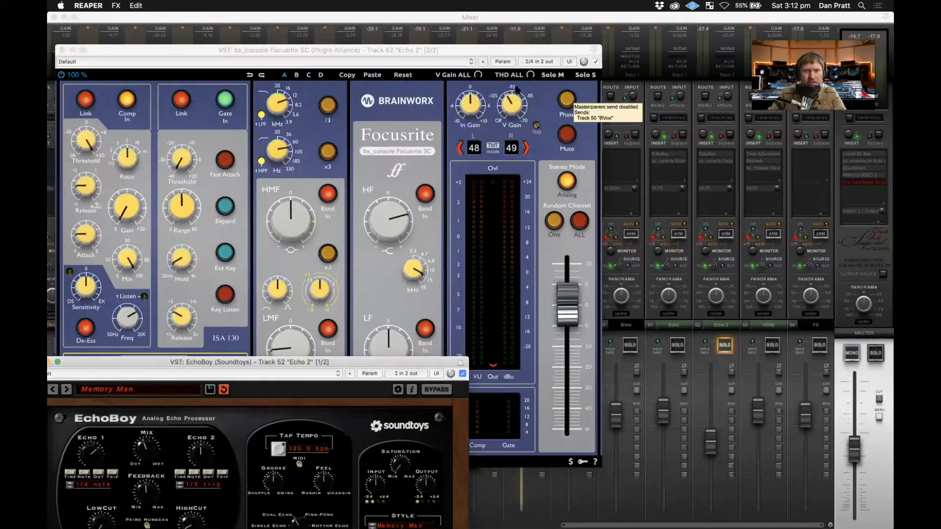
{"action": "left_click_drag", "start_coordinate": [449, 48], "coordinate": [537, 33]}
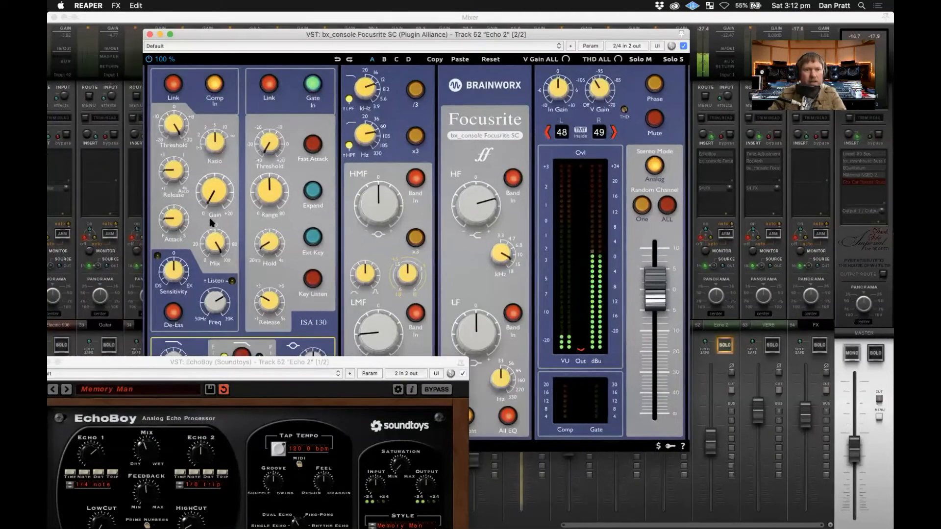
{"action": "left_click", "coordinate": [150, 35]}
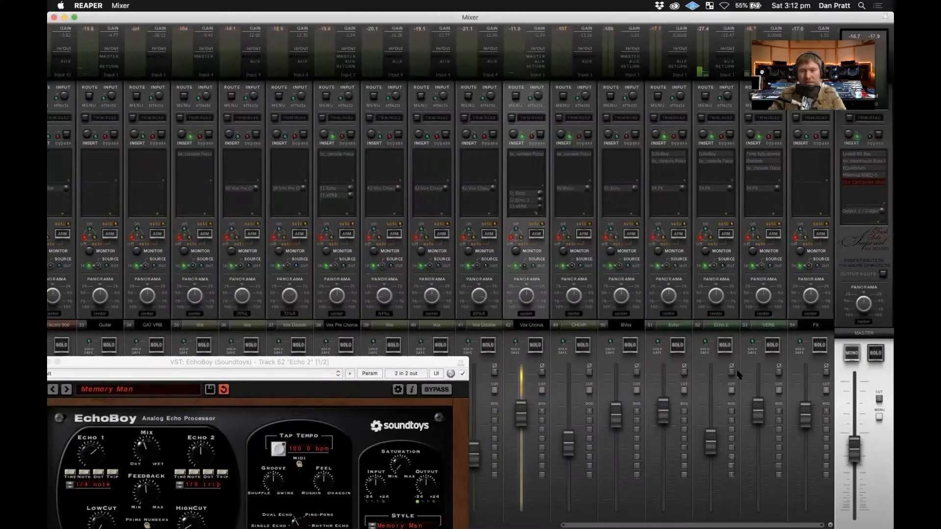
{"action": "double_click", "coordinate": [711, 444]}
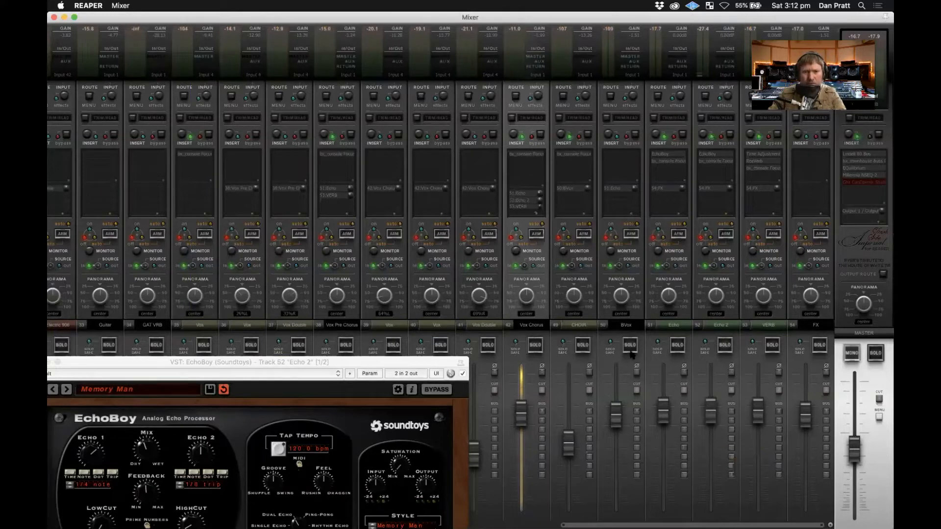
- Set the Vox Chorus track's send to Echo 2 to about -11 dB while playing back and comparing with the send muted
{"action": "left_click", "coordinate": [525, 201]}
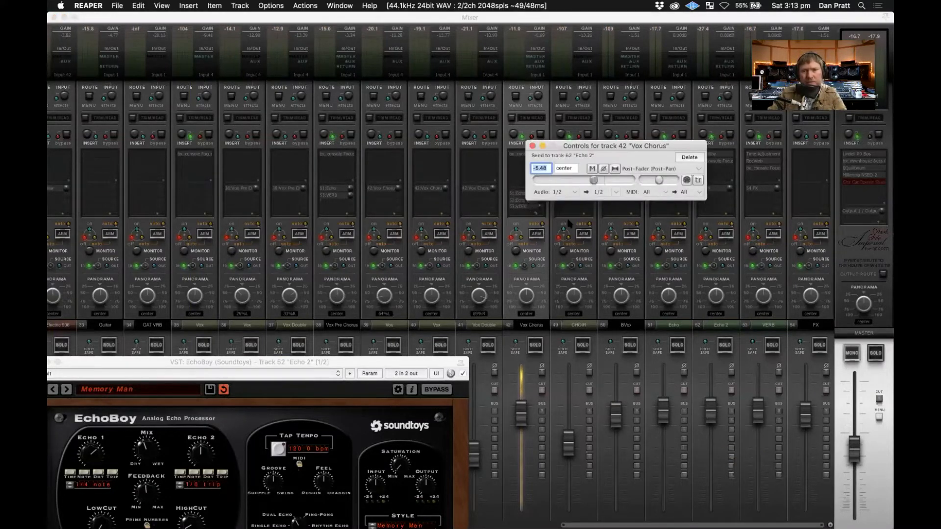
{"action": "mouse_move", "coordinate": [578, 180]}
{"action": "left_mouse_down"}
{"action": "mouse_move", "coordinate": [554, 180]}
{"action": "mouse_move", "coordinate": [581, 181]}
{"action": "left_mouse_up"}
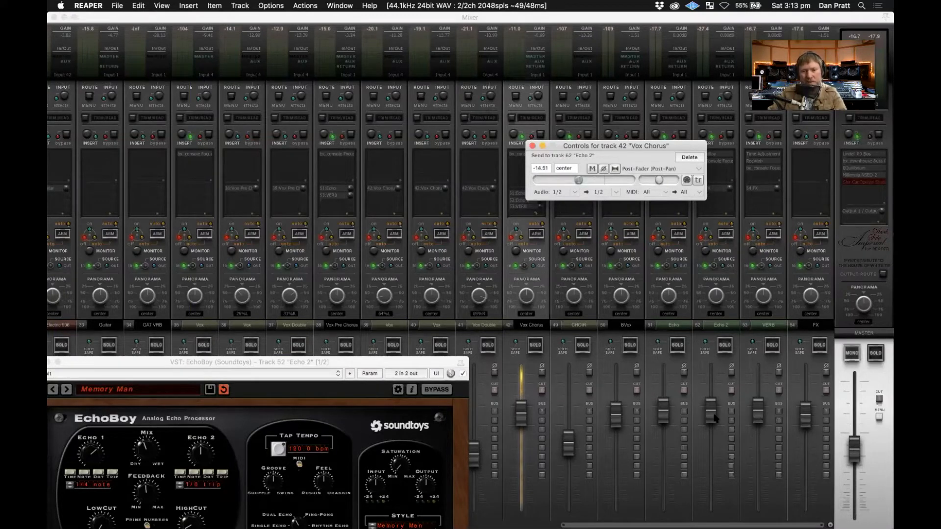
{"action": "key", "text": "space"}
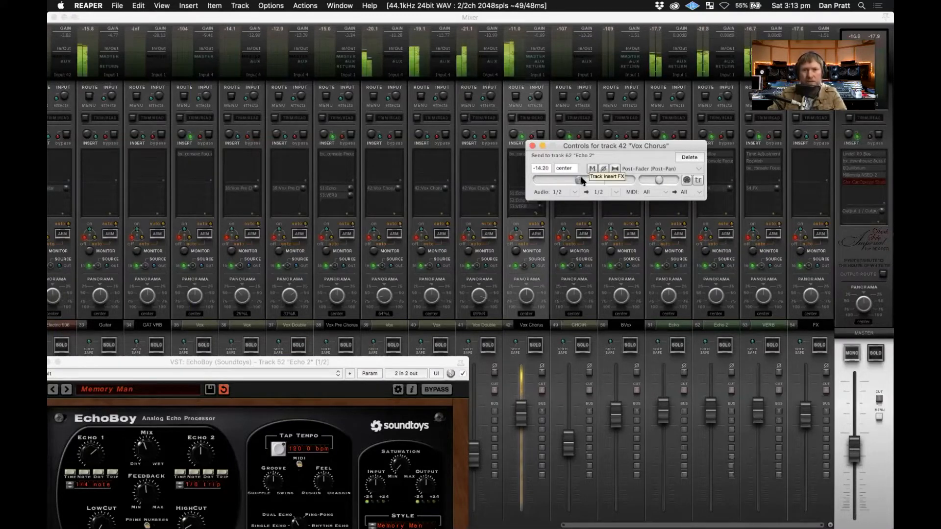
{"action": "left_click_drag", "start_coordinate": [576, 182], "coordinate": [580, 182]}
{"action": "left_click", "coordinate": [592, 169]}
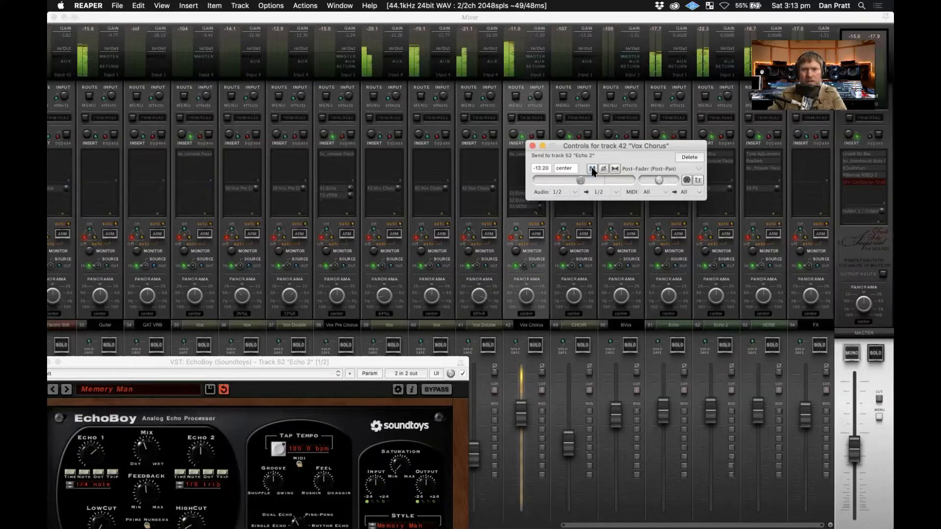
{"action": "left_click_drag", "start_coordinate": [580, 181], "coordinate": [584, 181]}
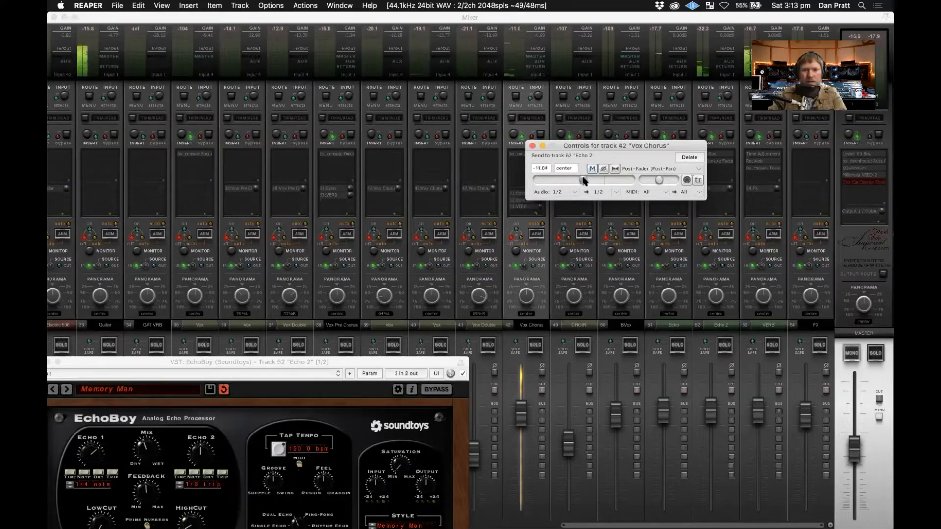
- Open and enable CanOpener Studio on the master track, and play back the mix
{"action": "left_click", "coordinate": [860, 183]}
{"action": "left_click", "coordinate": [860, 182]}
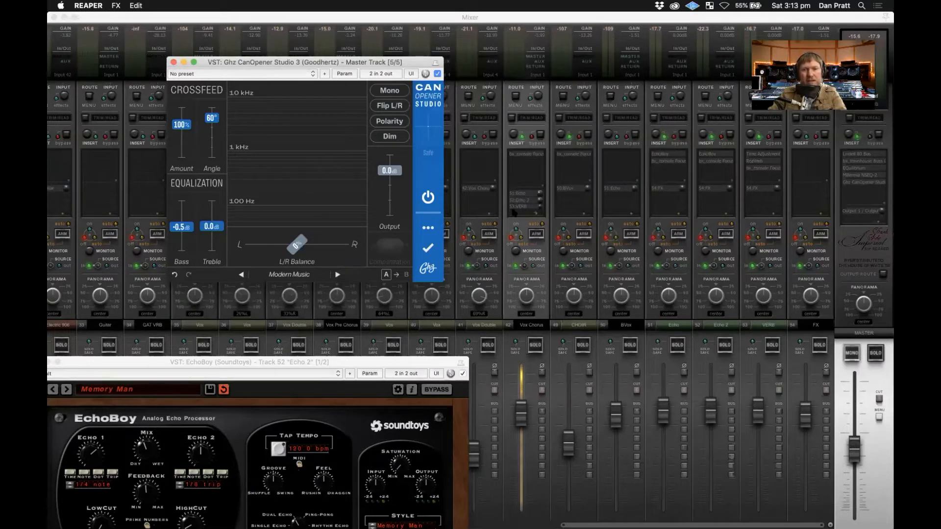
{"action": "left_click", "coordinate": [537, 294]}
{"action": "key", "text": "space"}
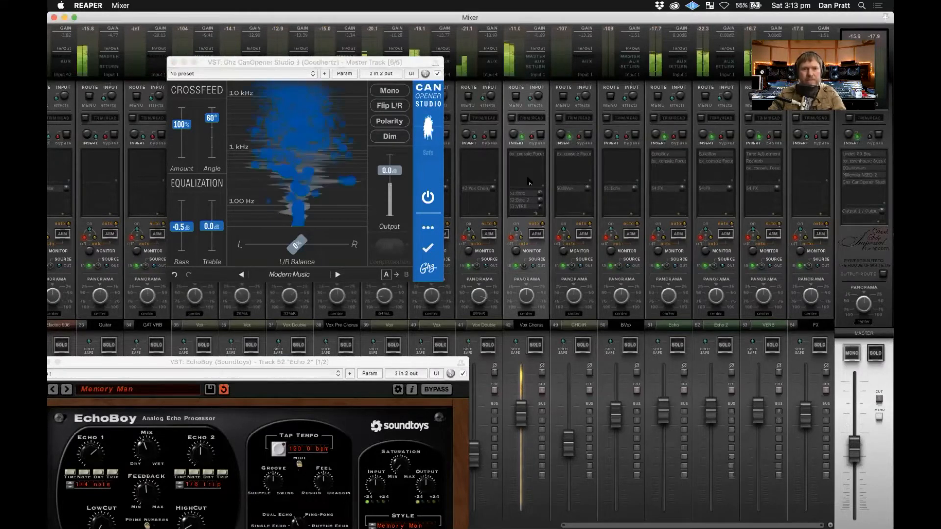
- Readjust the Vox Chorus send to Echo 2 to about -10.43 dB, muting and unmuting the send to compare
{"action": "left_click", "coordinate": [528, 203]}
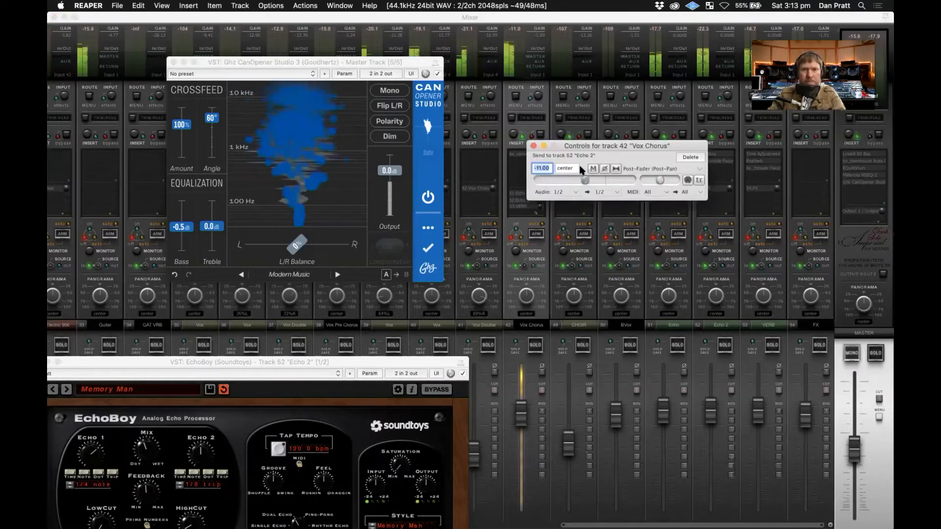
{"action": "left_click_drag", "start_coordinate": [615, 180], "coordinate": [590, 182]}
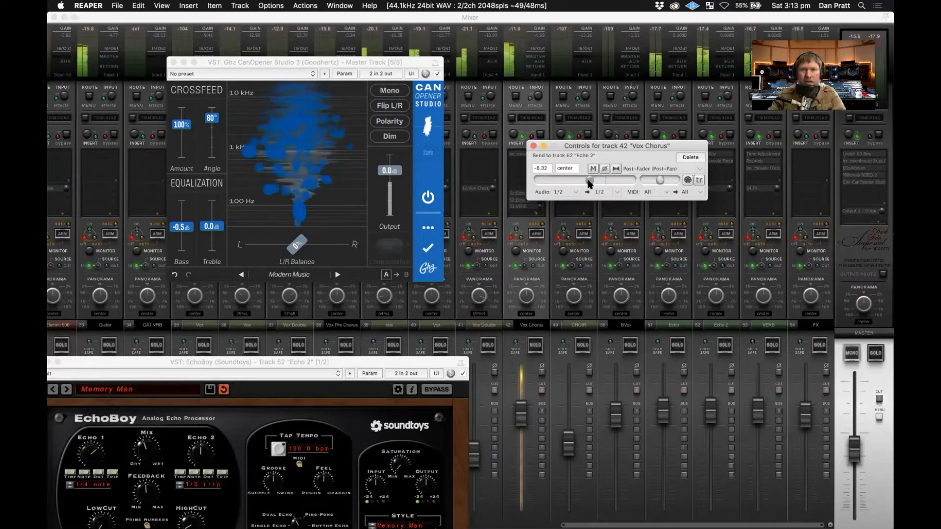
{"action": "left_click", "coordinate": [593, 169]}
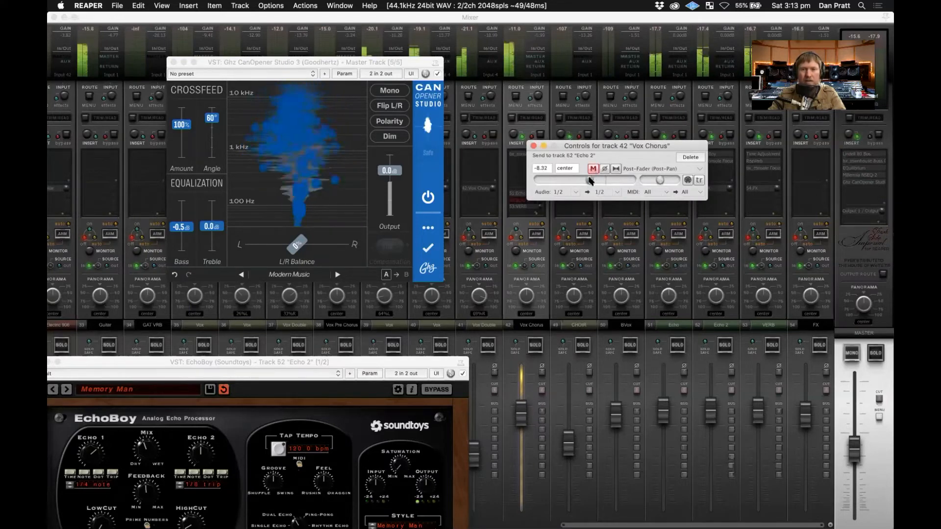
{"action": "left_click", "coordinate": [593, 169]}
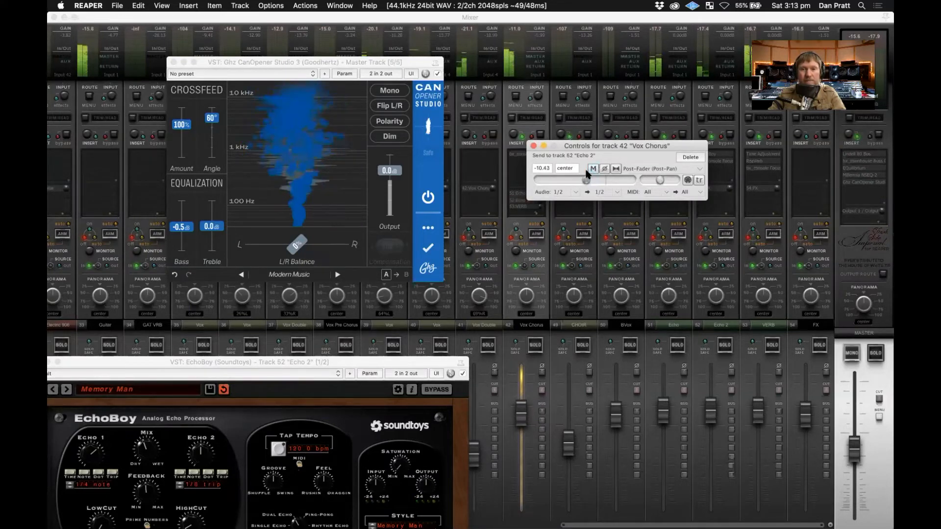
{"action": "left_click_drag", "start_coordinate": [582, 146], "coordinate": [546, 140]}
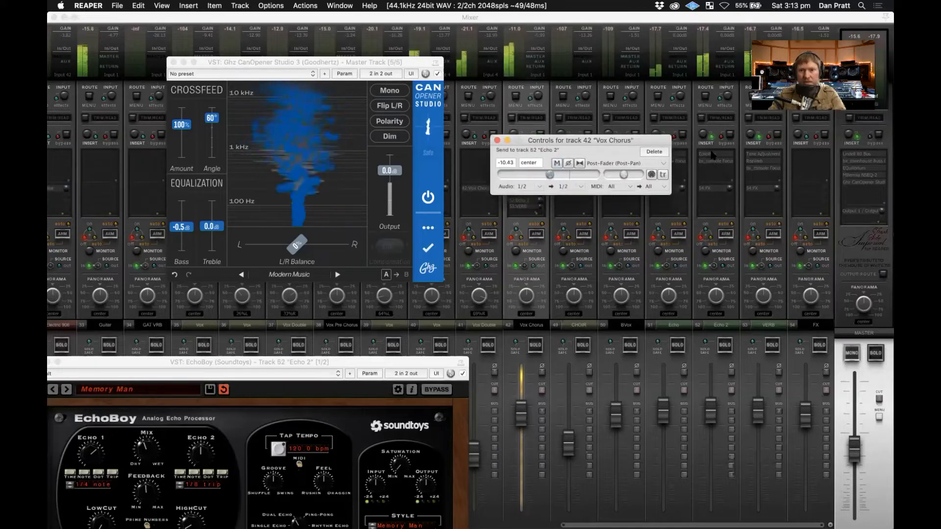
- Open the EchoBoy plugin on the Echo 2 track, listen to the delay during playback, and close the plugin window
{"action": "left_click", "coordinate": [711, 154]}
{"action": "left_click", "coordinate": [711, 155]}
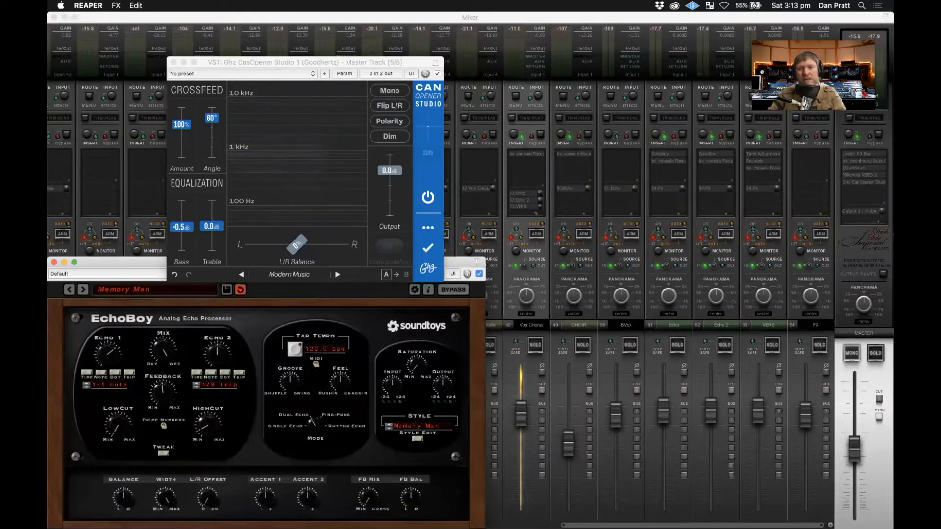
{"action": "key", "text": "space"}
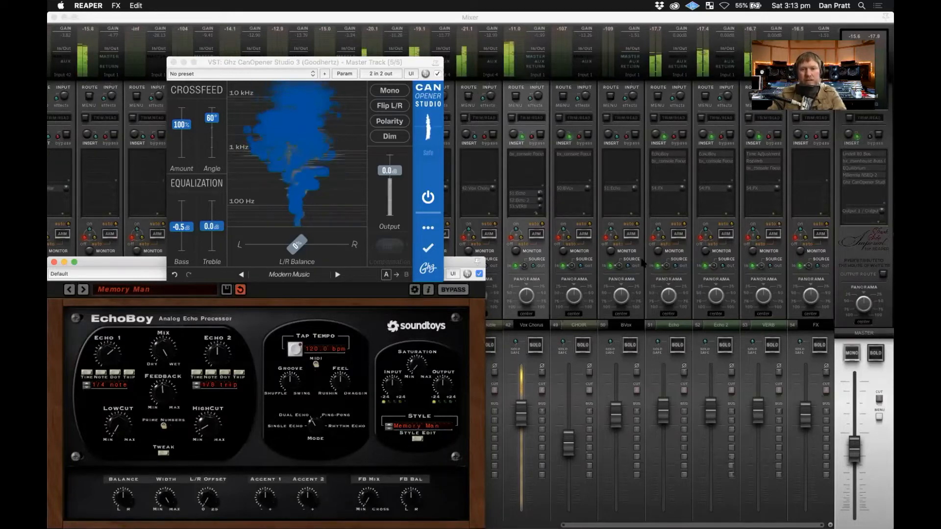
{"action": "key", "text": "Escape"}
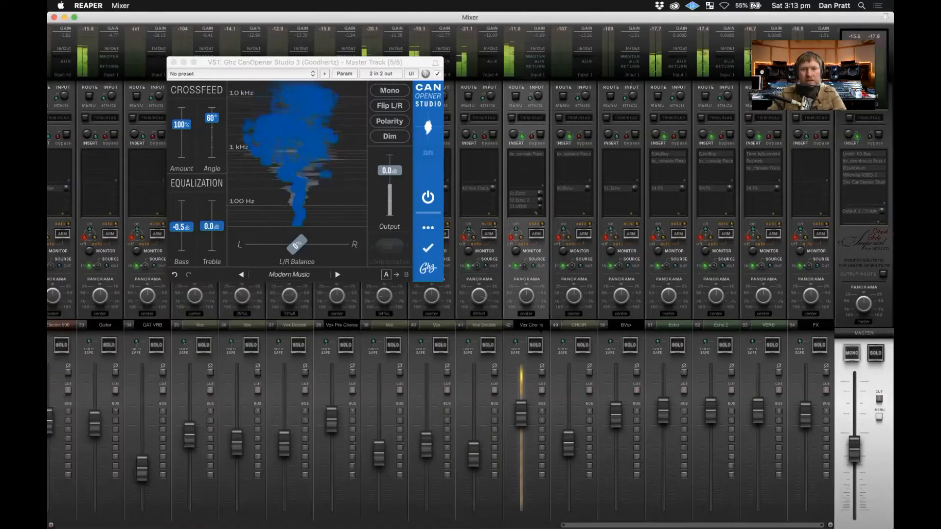
- Lower the Vox Chorus send to Echo 2 to about -12.35 dB with a mute comparison, and check the track's send to Echo
{"action": "left_click", "coordinate": [529, 201]}
{"action": "scroll", "coordinate": [596, 168], "scroll_direction": "down", "scroll_amount": 3}
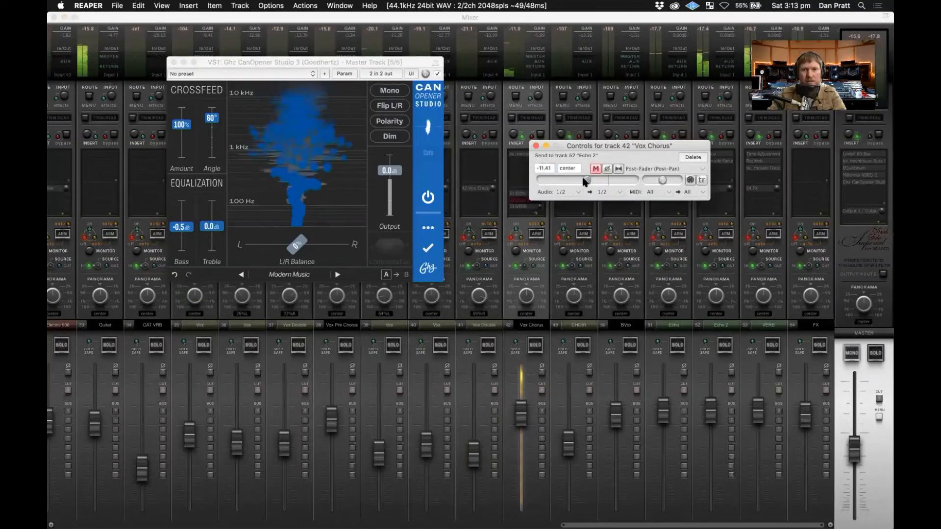
{"action": "left_click", "coordinate": [596, 168]}
{"action": "left_click", "coordinate": [596, 169]}
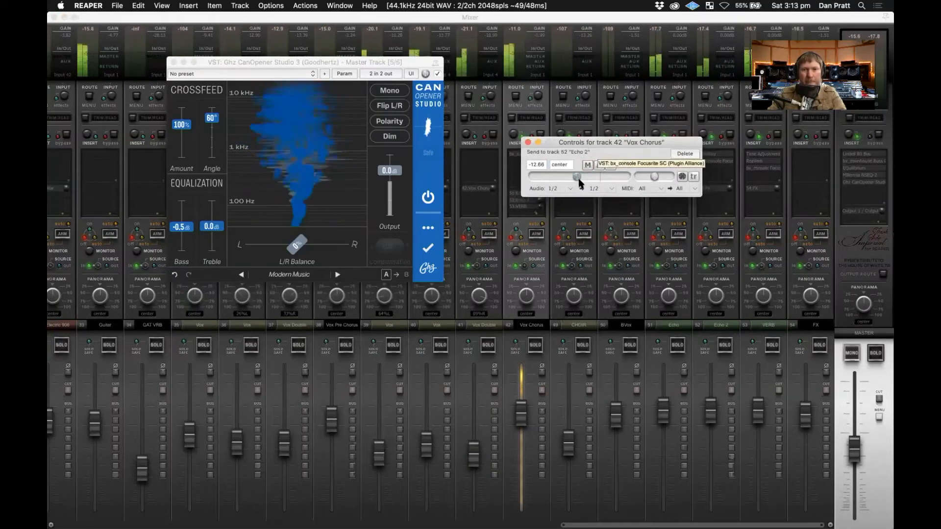
{"action": "left_click", "coordinate": [528, 142]}
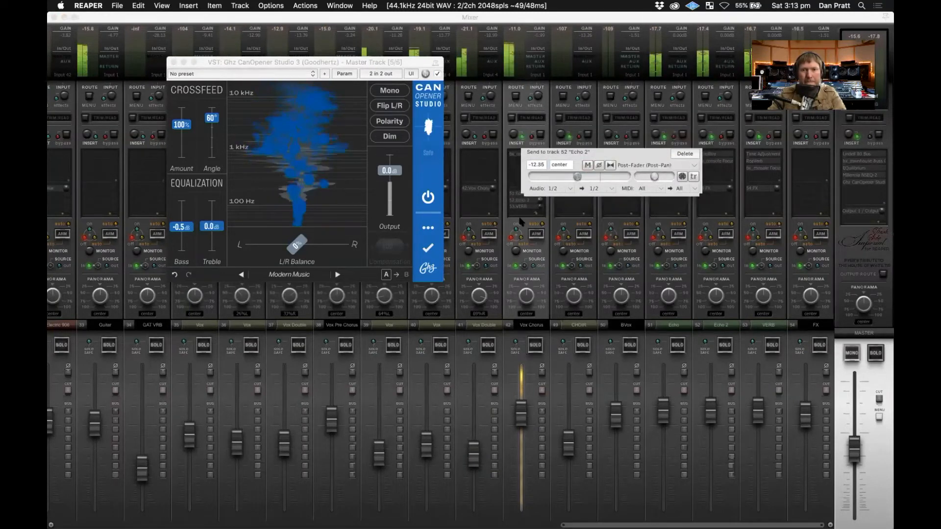
{"action": "left_click", "coordinate": [524, 194]}
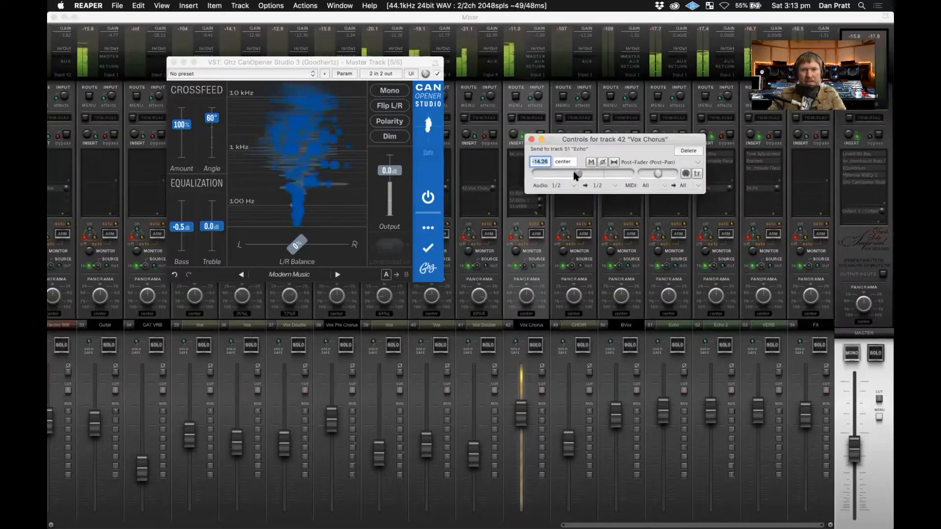
{"action": "left_click", "coordinate": [532, 140]}
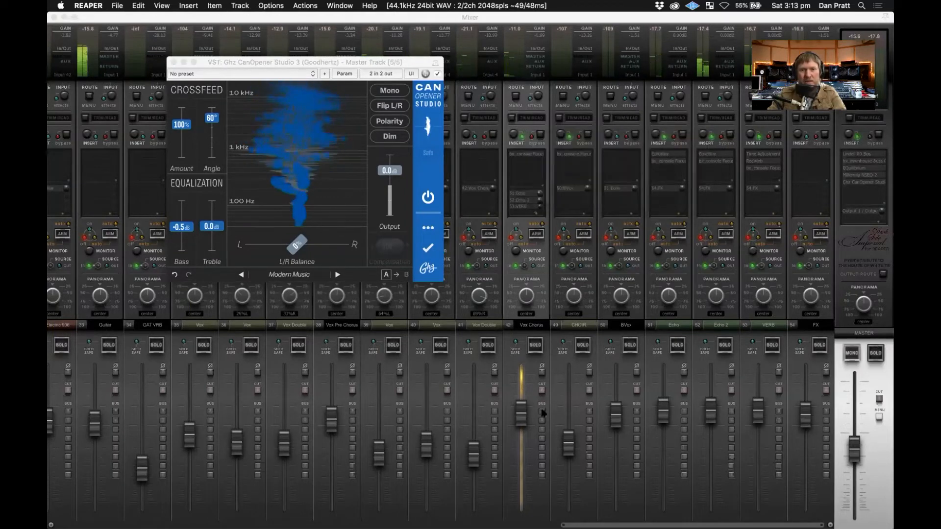
- Select the CHOIR track, move the CanOpener Studio window aside, and bypass that plugin on the master track
{"action": "left_click", "coordinate": [570, 326]}
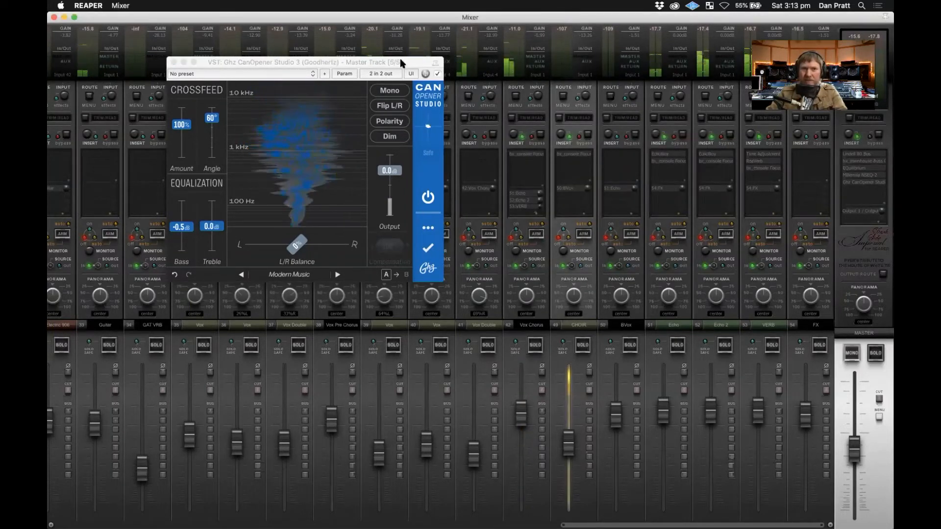
{"action": "left_click_drag", "start_coordinate": [400, 58], "coordinate": [474, 58]}
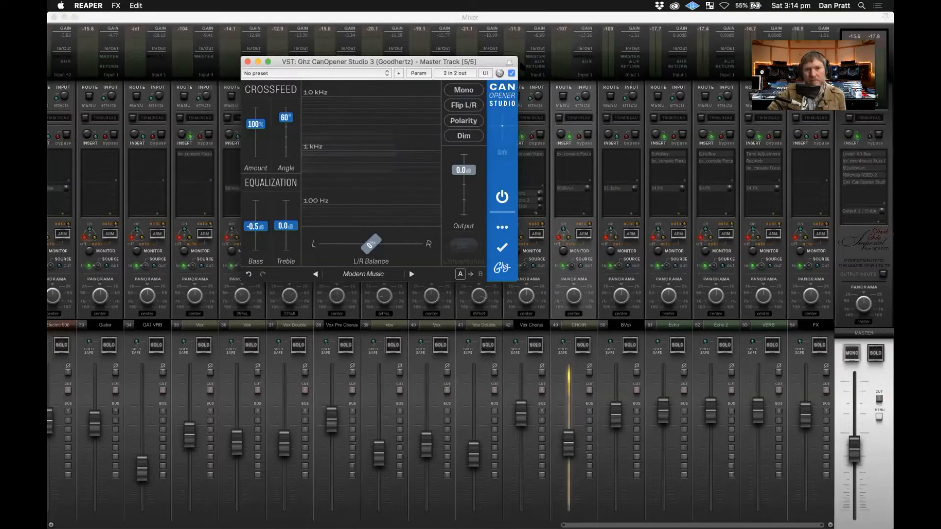
{"action": "left_click_drag", "start_coordinate": [448, 58], "coordinate": [415, 55]}
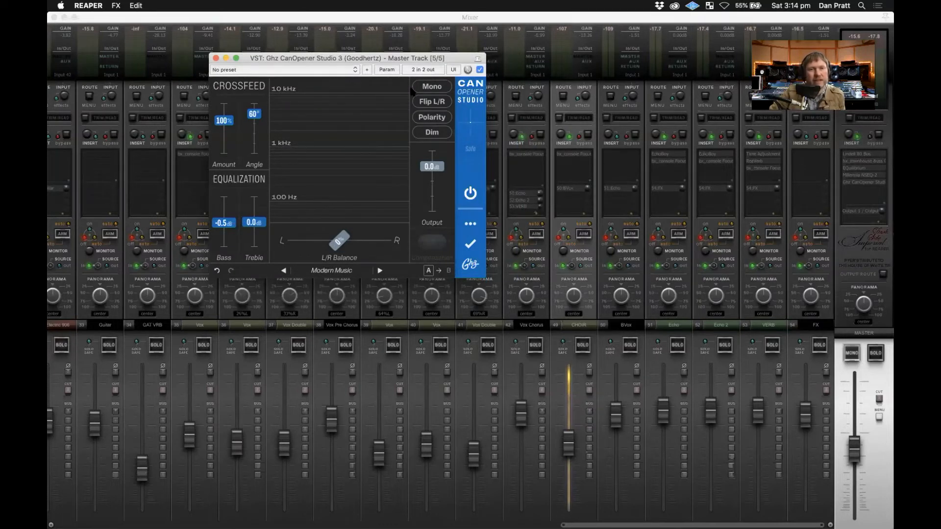
{"action": "left_click_drag", "start_coordinate": [444, 57], "coordinate": [432, 56]}
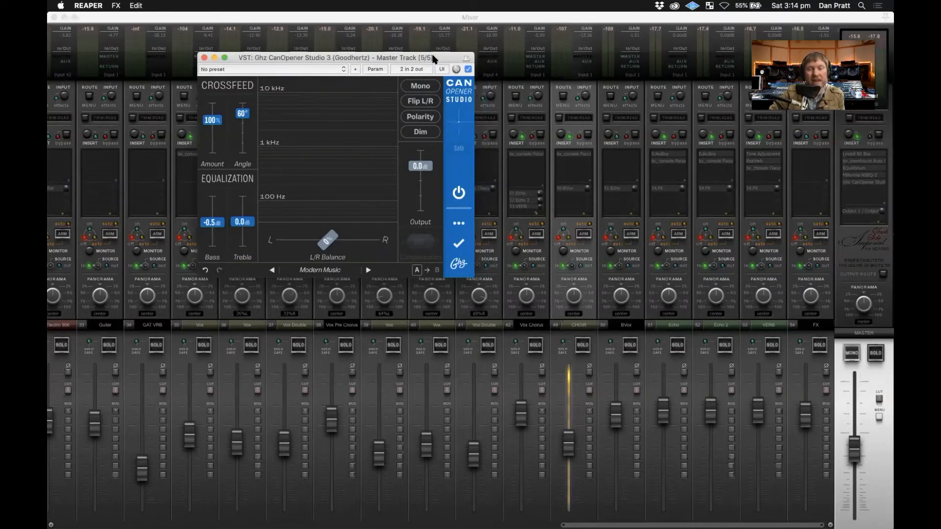
{"action": "left_click", "coordinate": [468, 70]}
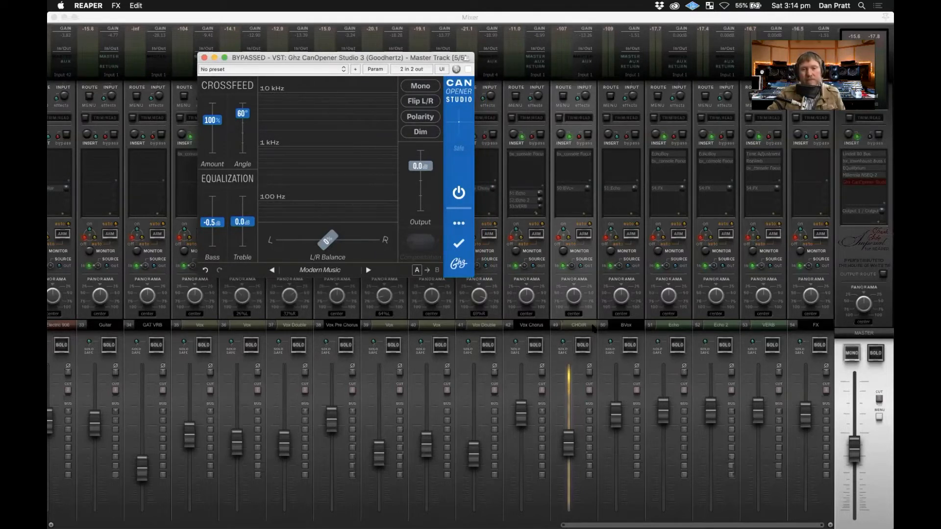
- Move the bypassed CanOpener Studio window out of the way and close it during playback
{"action": "left_click", "coordinate": [591, 327]}
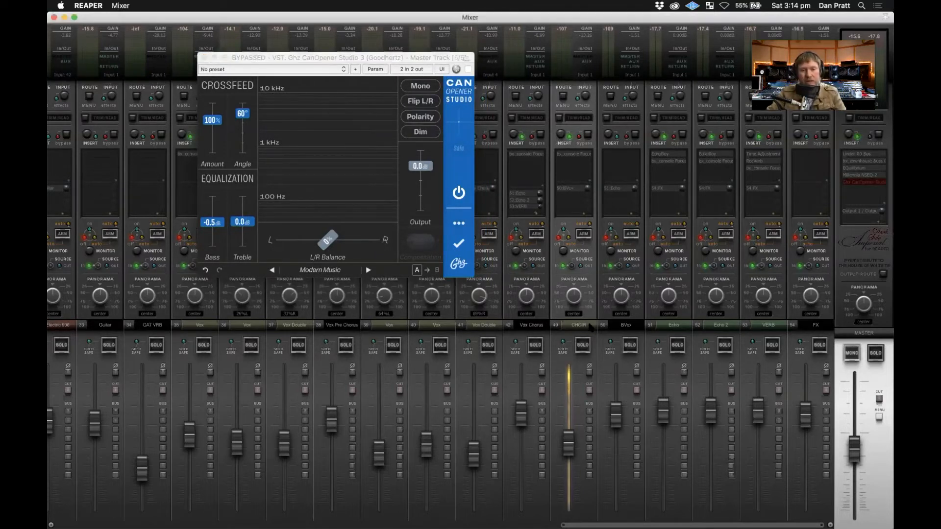
{"action": "left_click", "coordinate": [342, 57]}
{"action": "left_click_drag", "start_coordinate": [343, 57], "coordinate": [422, 56]}
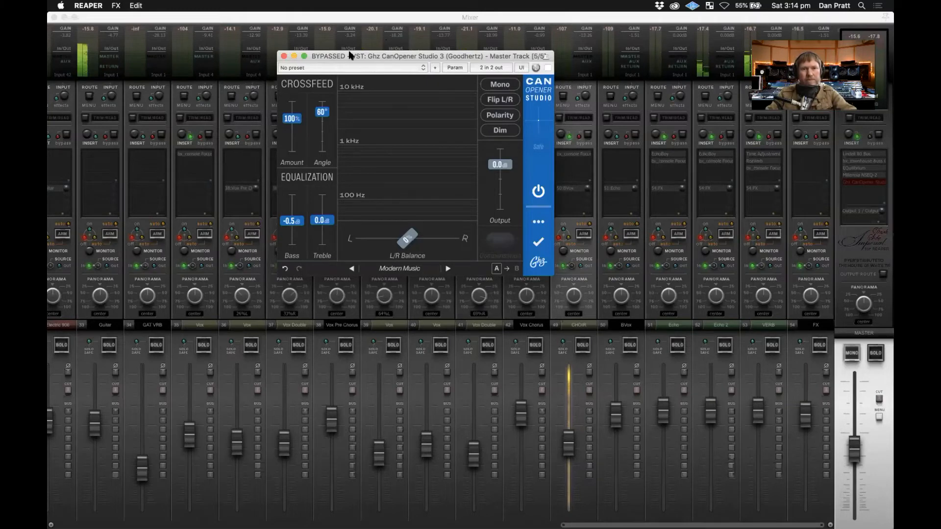
{"action": "left_click_drag", "start_coordinate": [350, 54], "coordinate": [316, 52]}
{"action": "key", "text": "Escape"}
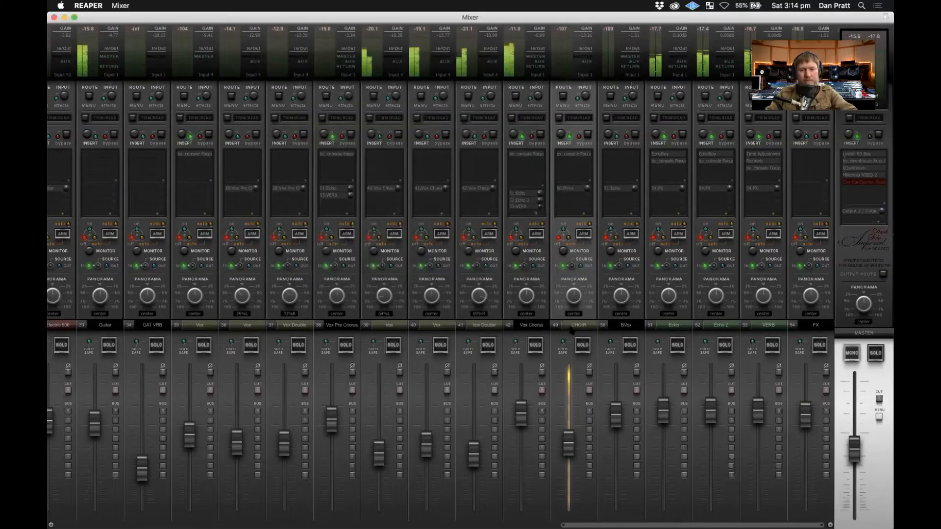
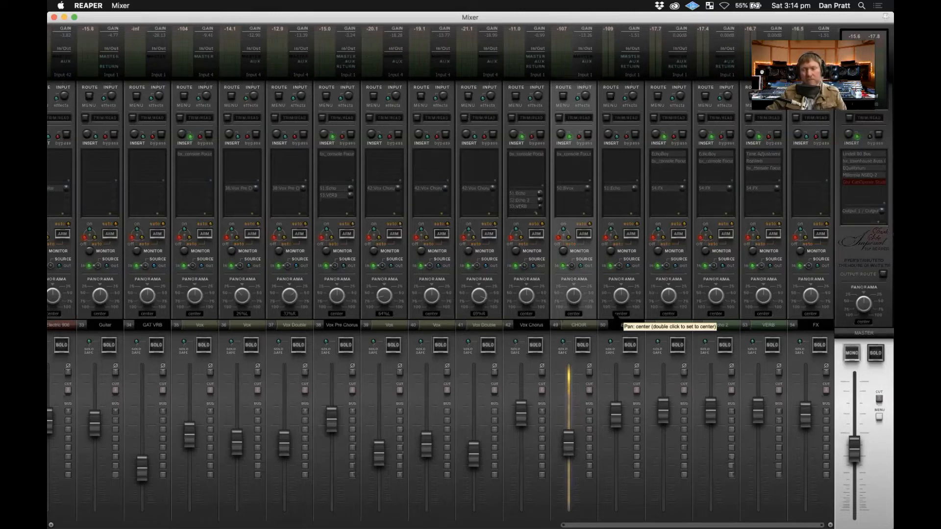
- Review the mixer channels from the Echo and Echo 2 returns back to Bass and DRUM CRUSH, ending on the DRUMS bus
{"action": "left_click", "coordinate": [666, 325]}
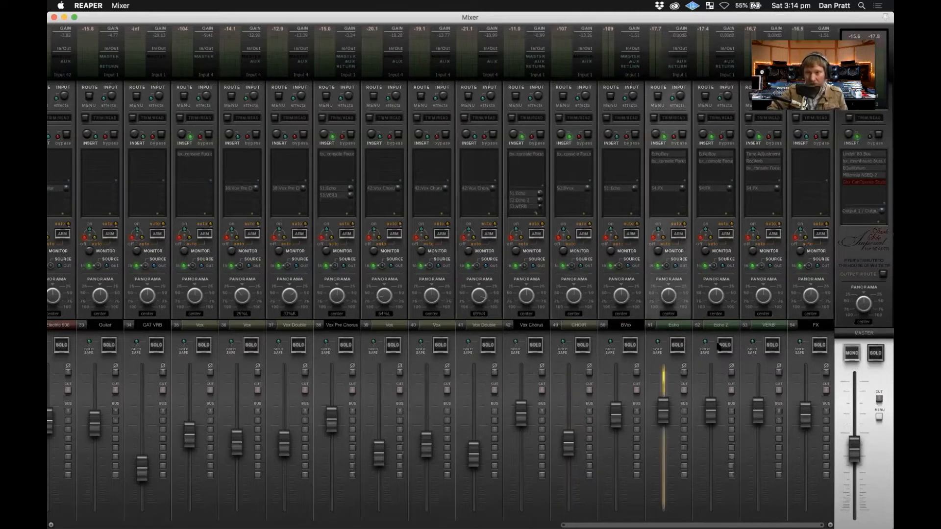
{"action": "left_click", "coordinate": [726, 326]}
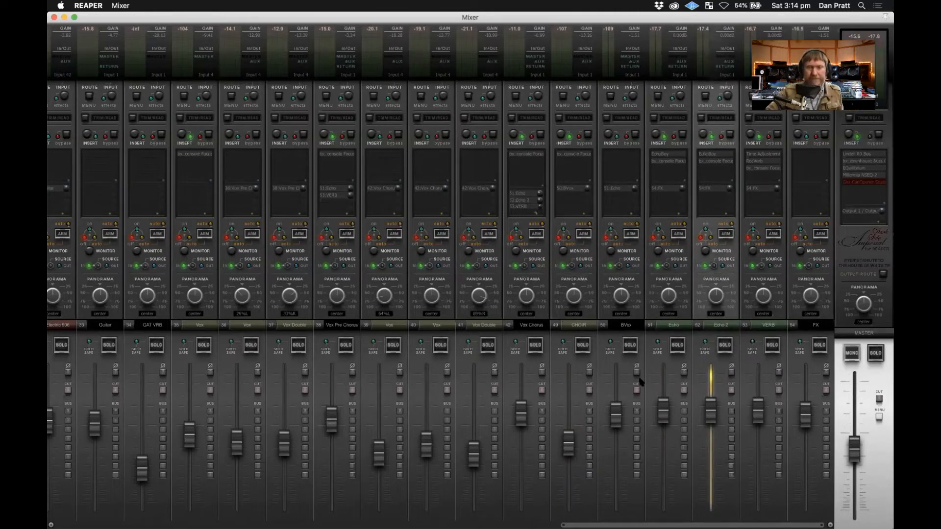
{"action": "left_click", "coordinate": [675, 326]}
{"action": "scroll", "coordinate": [677, 328], "scroll_direction": "left", "scroll_amount": 5}
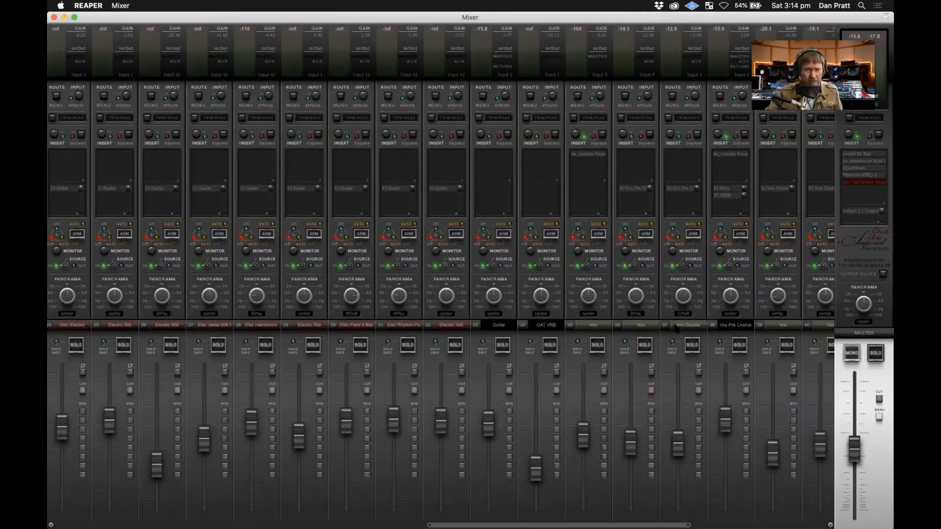
{"action": "scroll", "coordinate": [676, 329], "scroll_direction": "left", "scroll_amount": 8}
{"action": "left_click", "coordinate": [573, 326]}
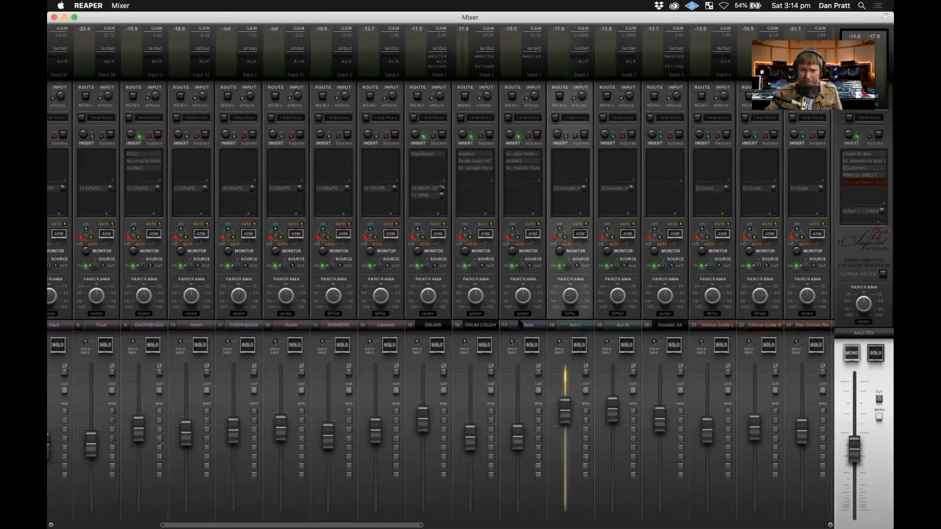
{"action": "left_click", "coordinate": [524, 325]}
{"action": "left_click", "coordinate": [468, 327]}
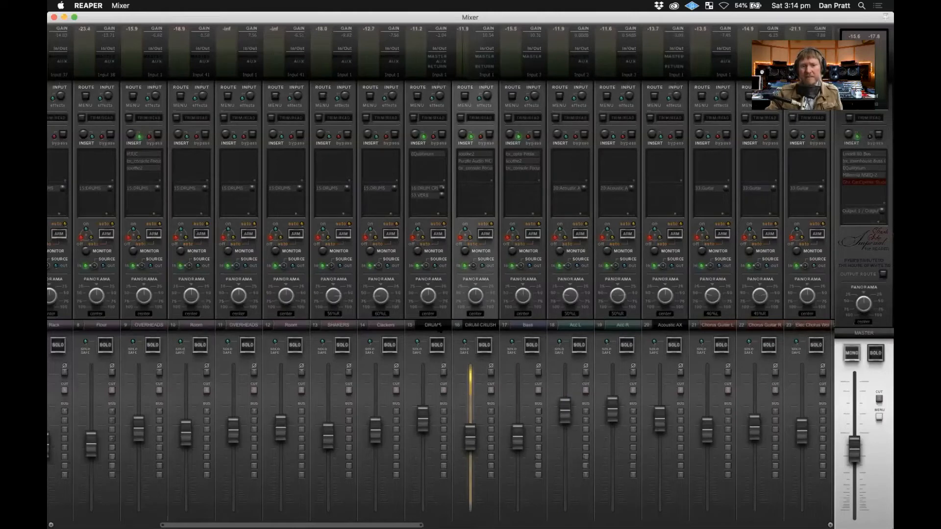
{"action": "left_click", "coordinate": [440, 328]}
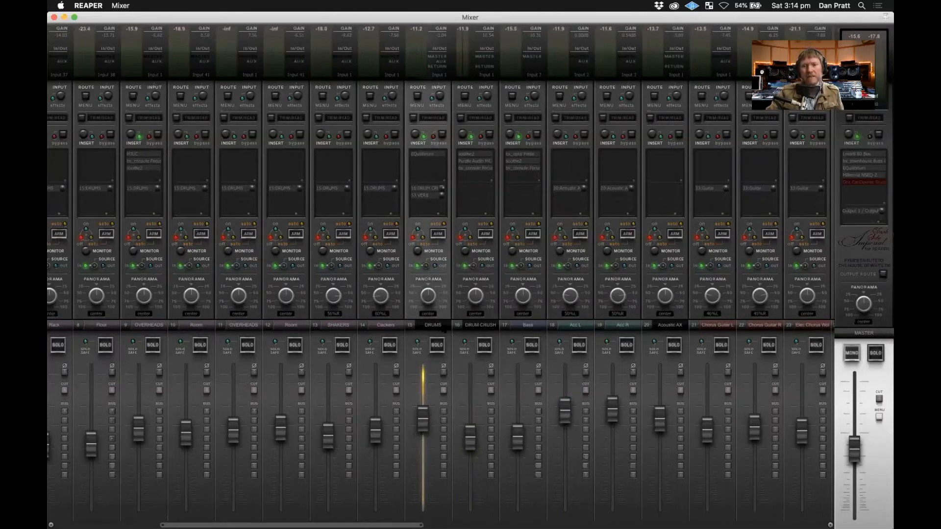
- Inspect the bx_console Focusrite SC plugin on Vox track 35, close it, and keep that track selected
{"action": "scroll", "coordinate": [444, 330], "scroll_direction": "right", "scroll_amount": 4}
{"action": "scroll", "coordinate": [444, 329], "scroll_direction": "right", "scroll_amount": 4}
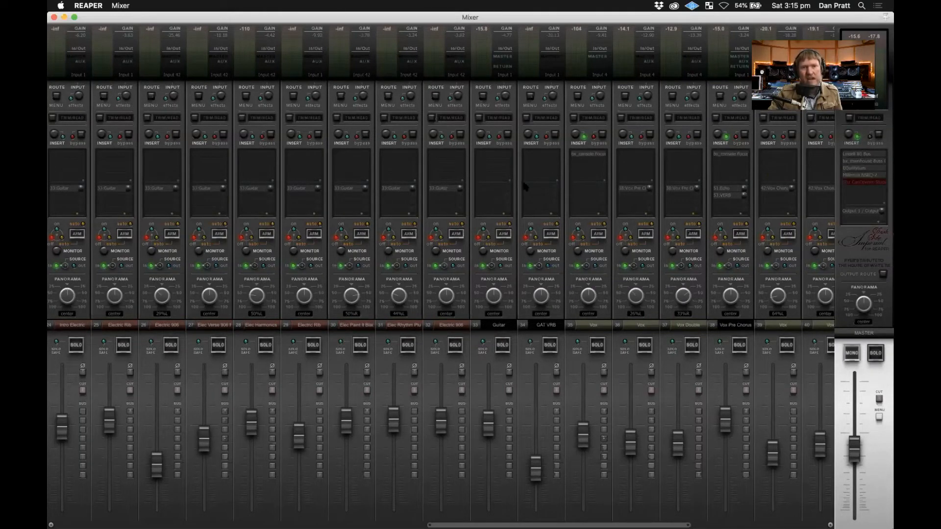
{"action": "left_click", "coordinate": [585, 329]}
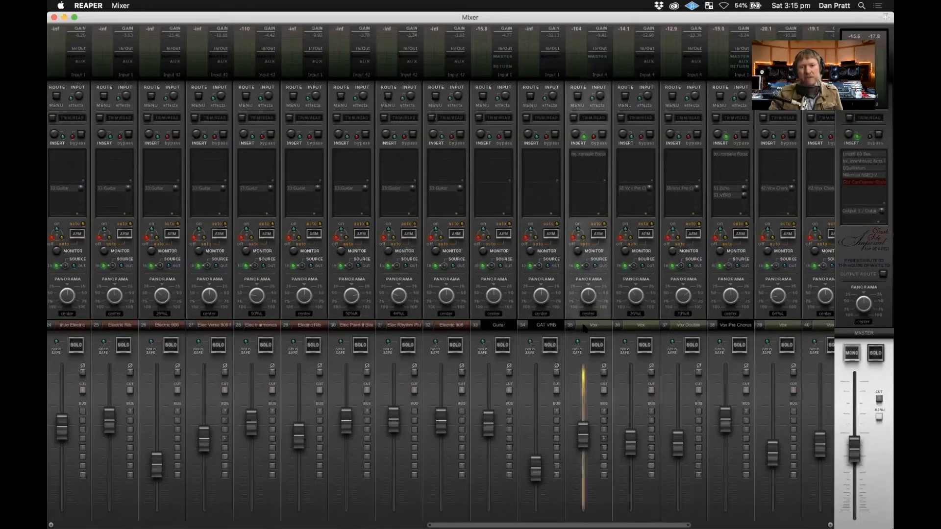
{"action": "left_click", "coordinate": [585, 155]}
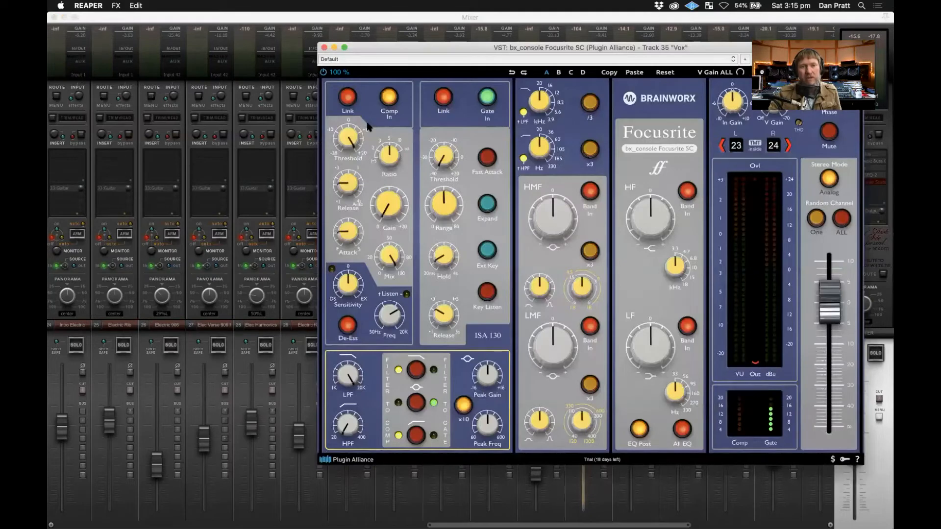
{"action": "left_click", "coordinate": [324, 48]}
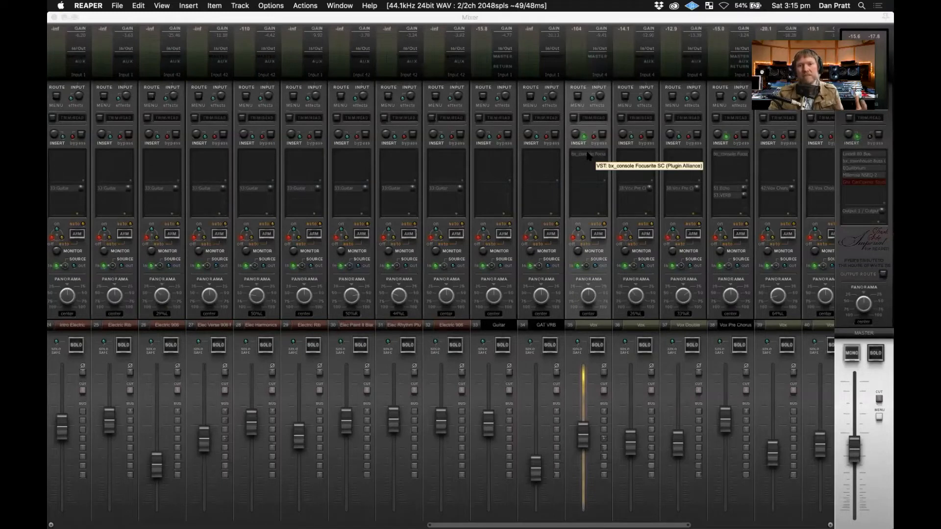
{"action": "left_click", "coordinate": [592, 331]}
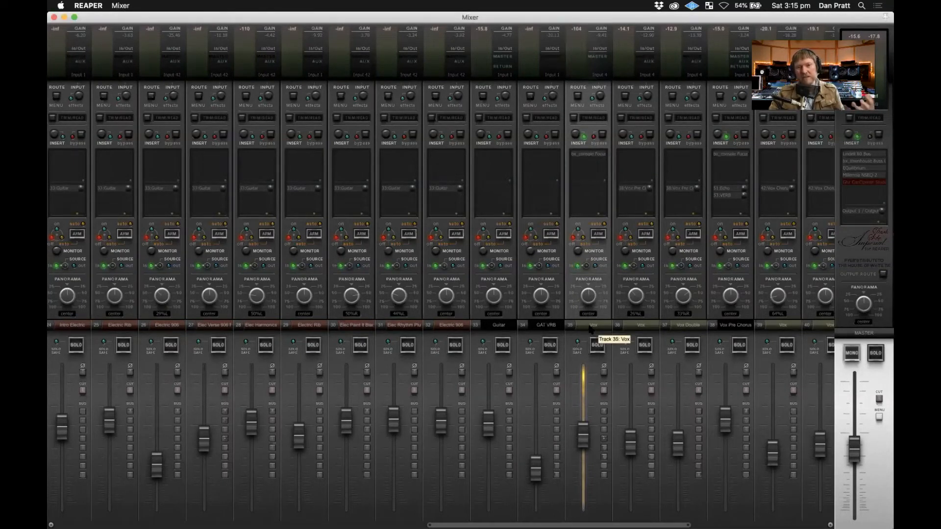
- Review the mixer channels from the electric rhythm guitar back through Acc L to the drum OVERHEADS
{"action": "left_click", "coordinate": [406, 329]}
{"action": "scroll", "coordinate": [341, 328], "scroll_direction": "left", "scroll_amount": 8}
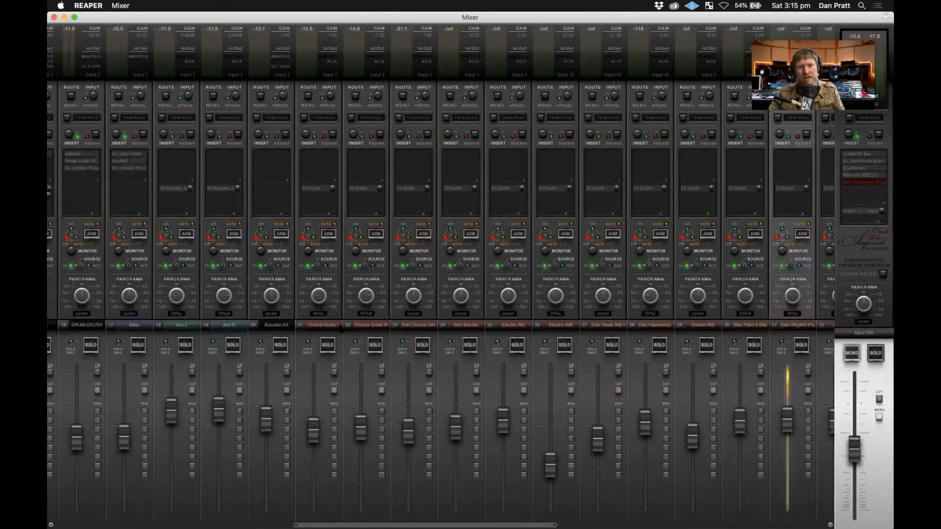
{"action": "left_click", "coordinate": [187, 324]}
{"action": "scroll", "coordinate": [188, 324], "scroll_direction": "left", "scroll_amount": 9}
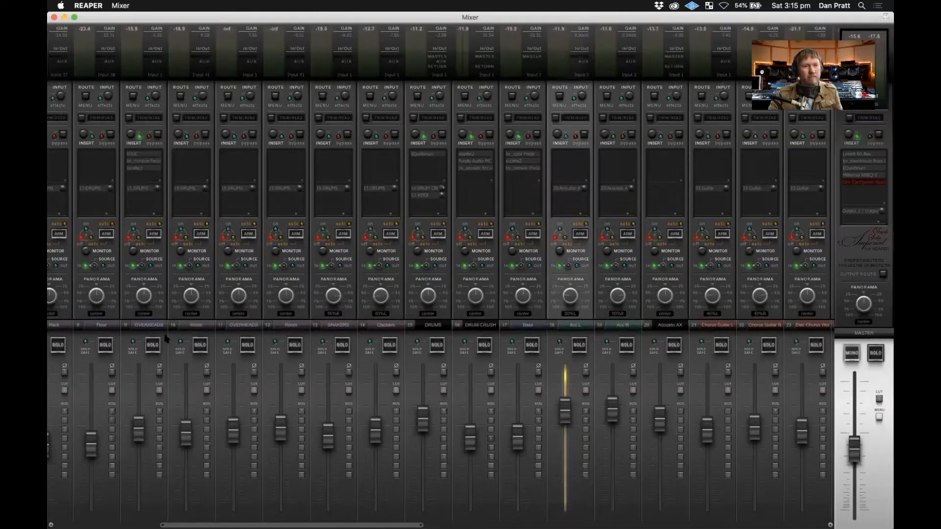
{"action": "left_click", "coordinate": [140, 327]}
{"action": "scroll", "coordinate": [140, 328], "scroll_direction": "left", "scroll_amount": 6}
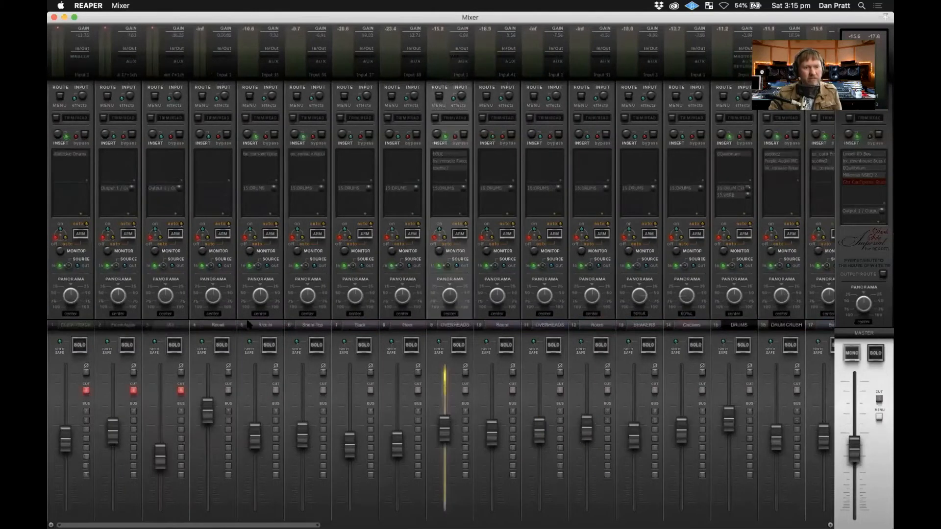
- Inspect the bx_console Focusrite SC on the Snare Top track with a bypass comparison during playback, and close it
{"action": "left_click", "coordinate": [321, 325]}
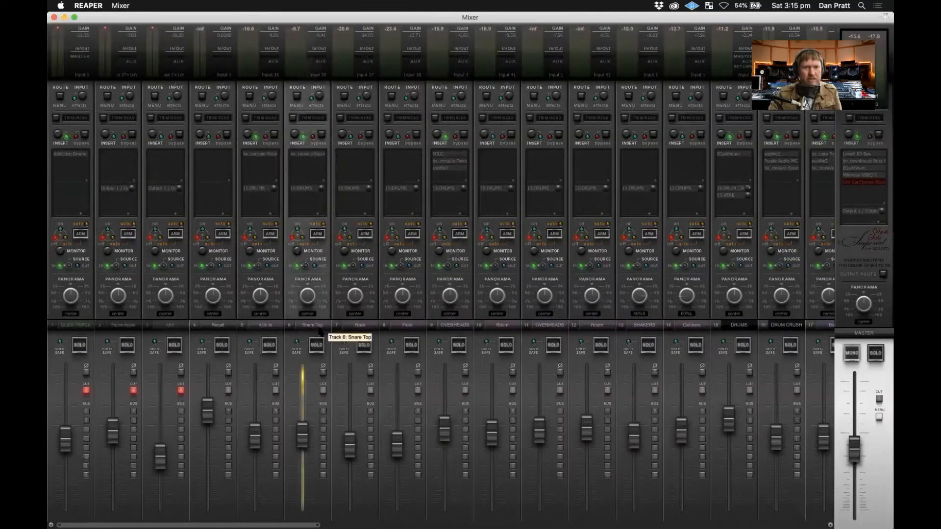
{"action": "left_click", "coordinate": [308, 155]}
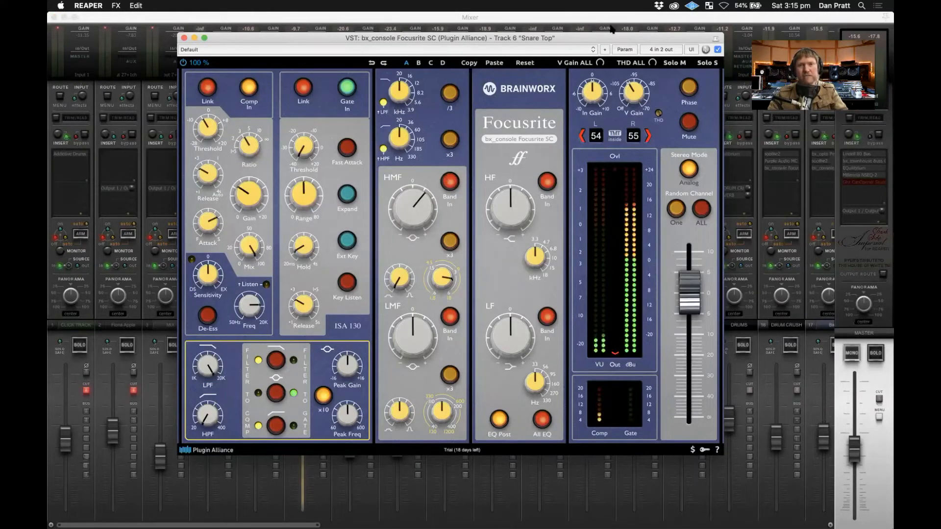
{"action": "left_click_drag", "start_coordinate": [607, 39], "coordinate": [606, 70]}
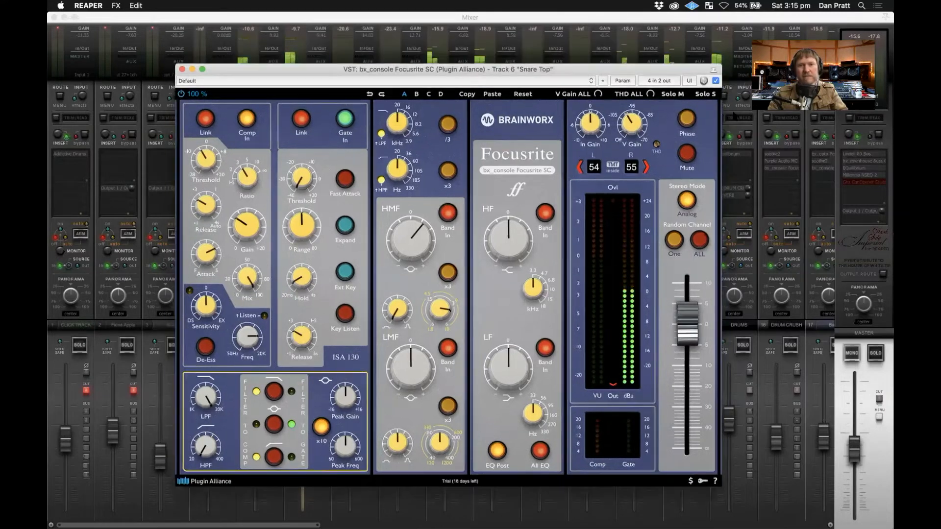
{"action": "left_click", "coordinate": [716, 81]}
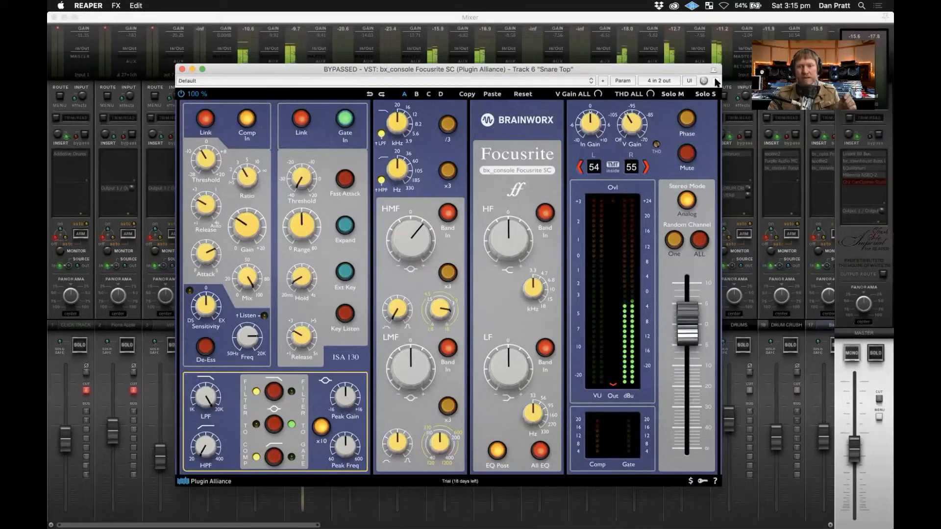
{"action": "left_click", "coordinate": [716, 81]}
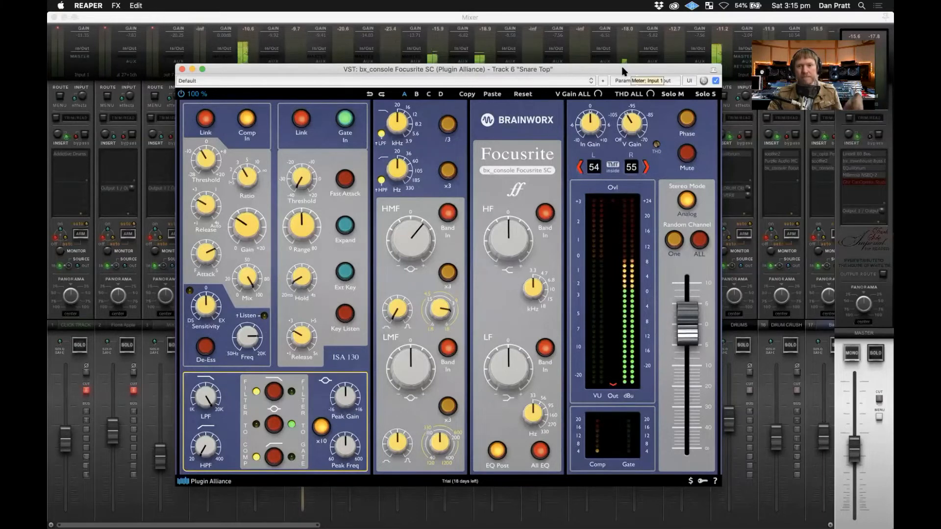
{"action": "left_click", "coordinate": [183, 69]}
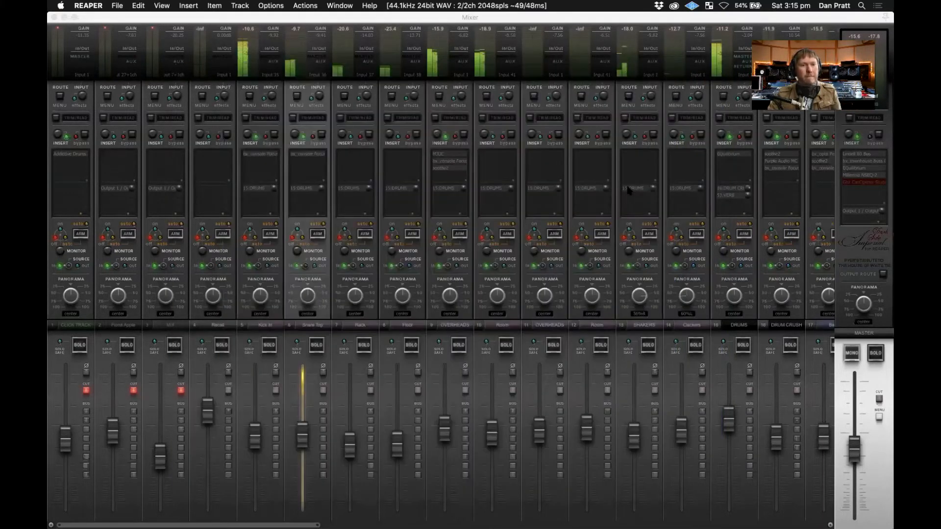
- Review the individual drum channels, comparing OVERHEADS, Snare Top, Kick In and Rack
{"action": "left_click", "coordinate": [397, 331]}
{"action": "left_click", "coordinate": [449, 333]}
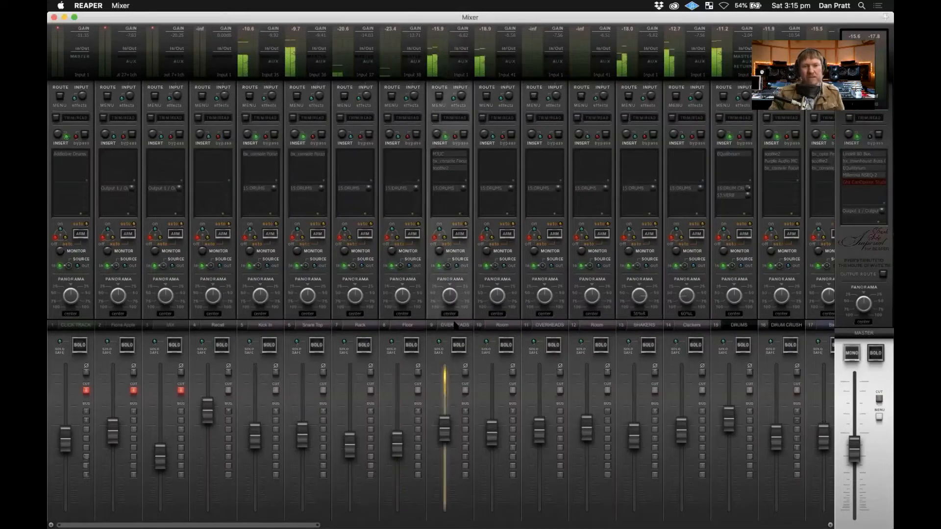
{"action": "left_click", "coordinate": [302, 328]}
{"action": "left_click", "coordinate": [264, 329]}
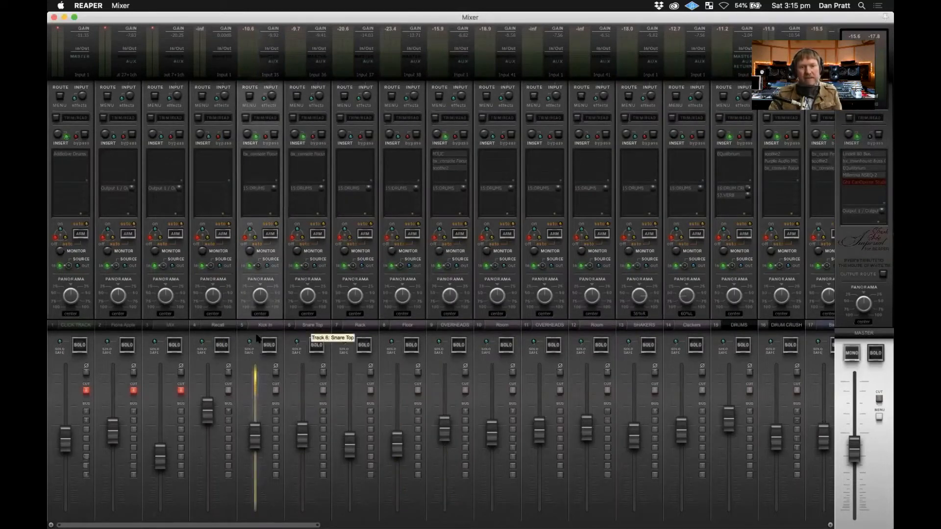
{"action": "left_click", "coordinate": [302, 327]}
{"action": "left_click", "coordinate": [259, 328]}
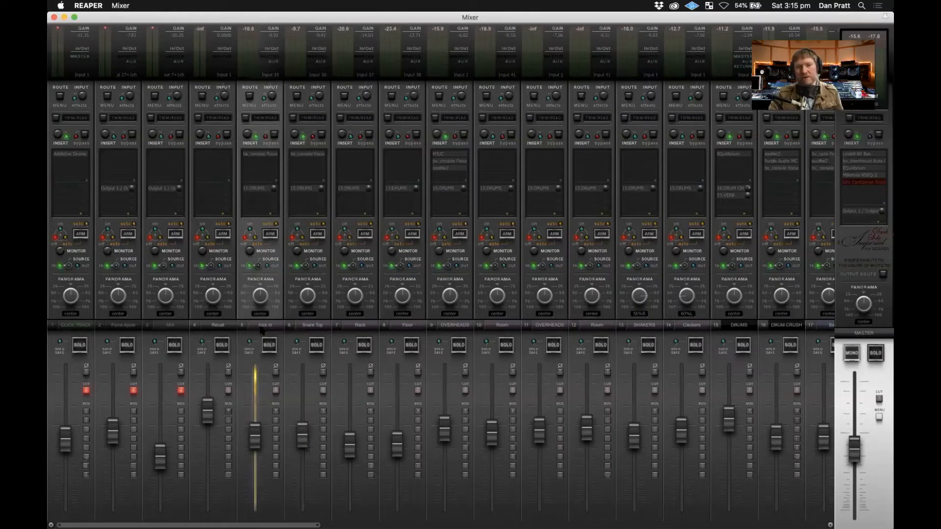
{"action": "left_click", "coordinate": [305, 325]}
{"action": "left_click", "coordinate": [365, 326]}
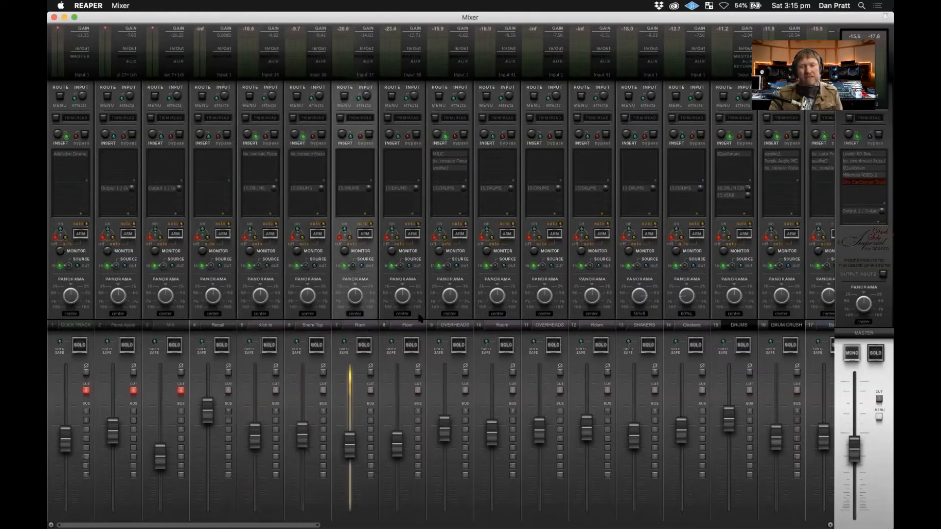
- Examine the EQuilibrium EQ curve on the DRUMS bus and close the plugin
{"action": "left_click", "coordinate": [581, 325]}
{"action": "scroll", "coordinate": [589, 325], "scroll_direction": "right", "scroll_amount": 8}
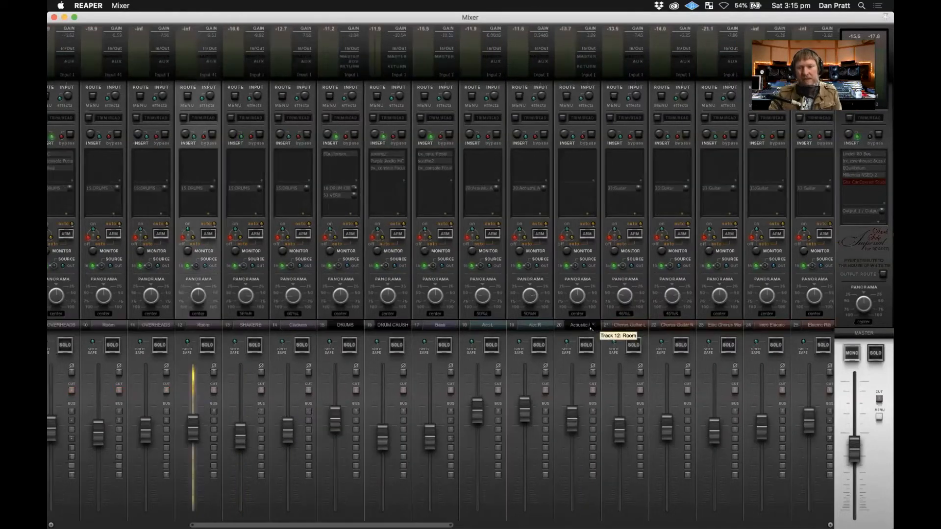
{"action": "left_click", "coordinate": [345, 325]}
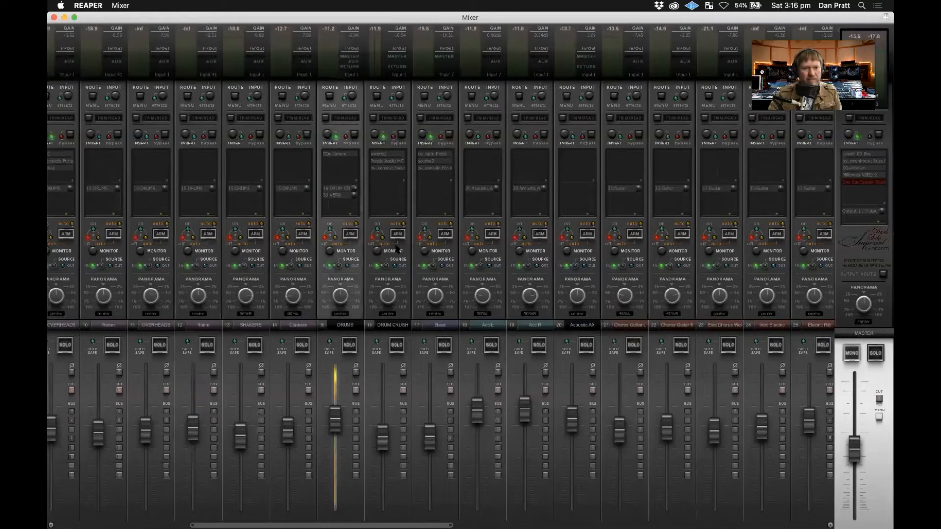
{"action": "left_click", "coordinate": [338, 154]}
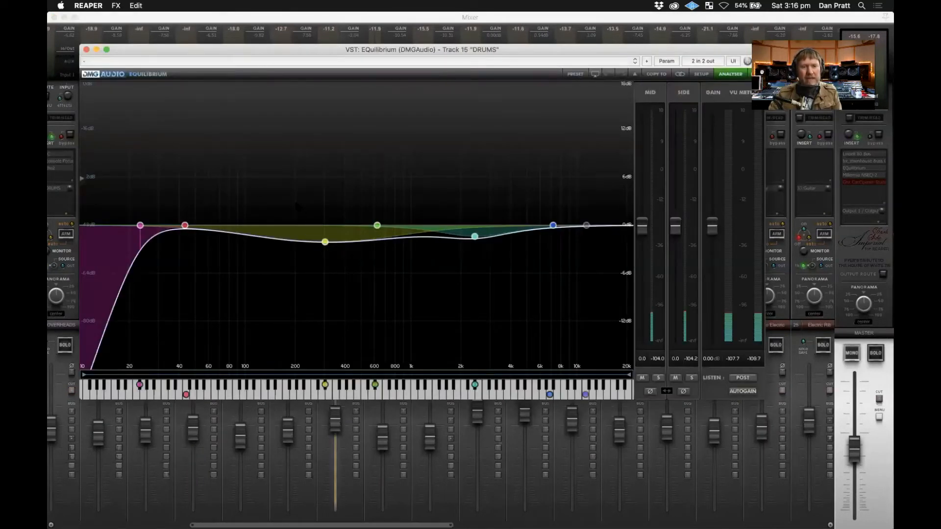
{"action": "left_click", "coordinate": [87, 50]}
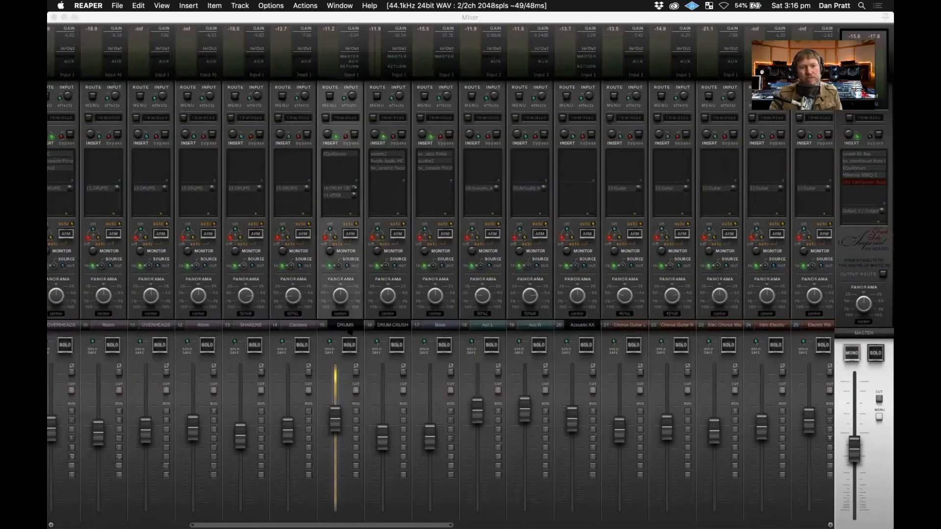
- View the Purple Audio MC 77 limiter on the DRUM CRUSH bus, move its window off the channel strip, and close it
{"action": "left_click", "coordinate": [388, 328]}
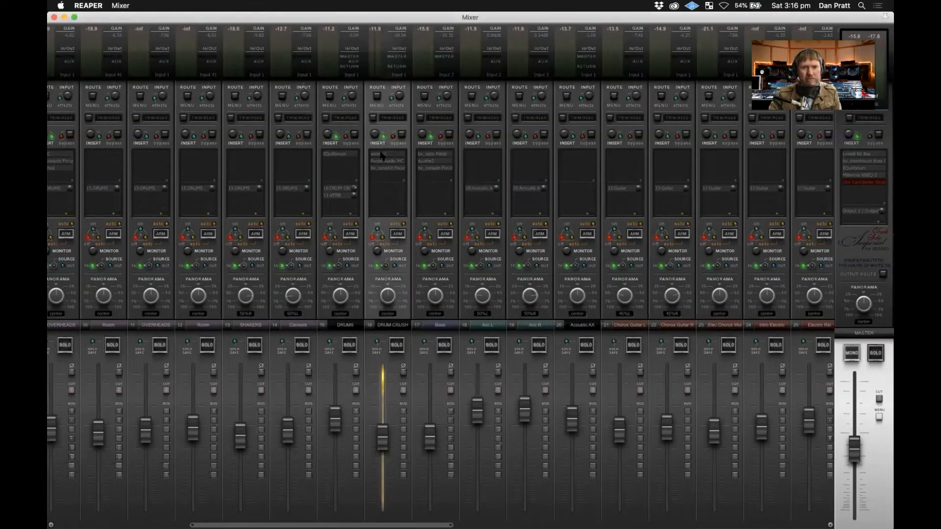
{"action": "left_click", "coordinate": [396, 162]}
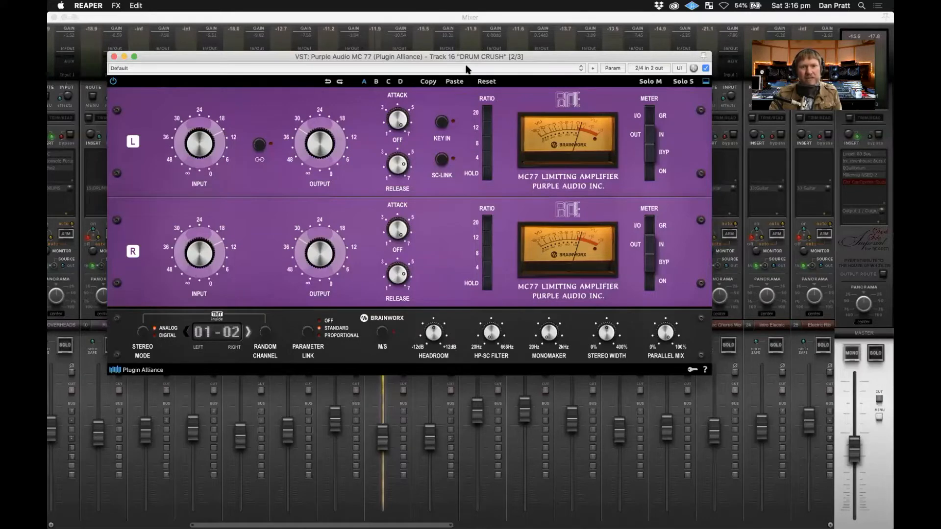
{"action": "left_click_drag", "start_coordinate": [414, 49], "coordinate": [744, 131]}
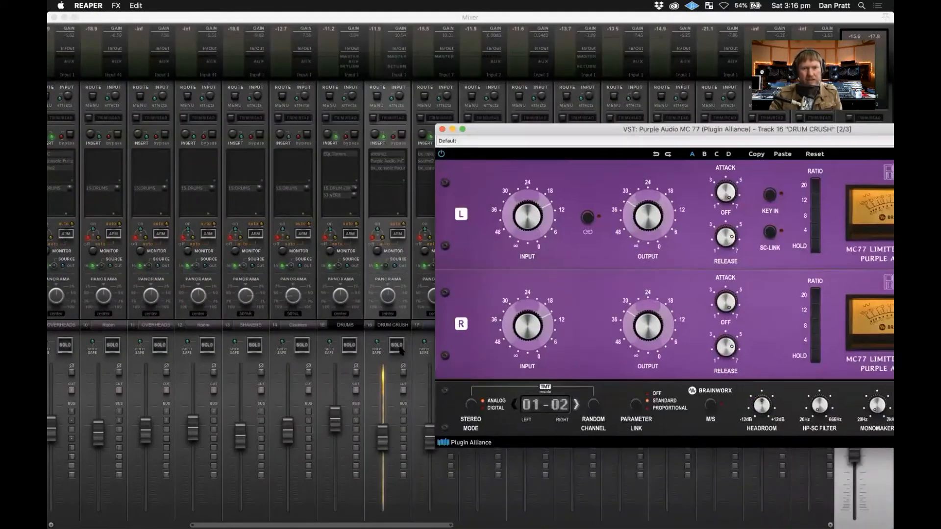
{"action": "left_click", "coordinate": [454, 124]}
- Audition the soloed DRUM CRUSH bus with the Purple Audio MC 77 active and bypassed, leaving it active, and unsolo the bus
{"action": "left_click", "coordinate": [396, 345]}
{"action": "key", "text": "space"}
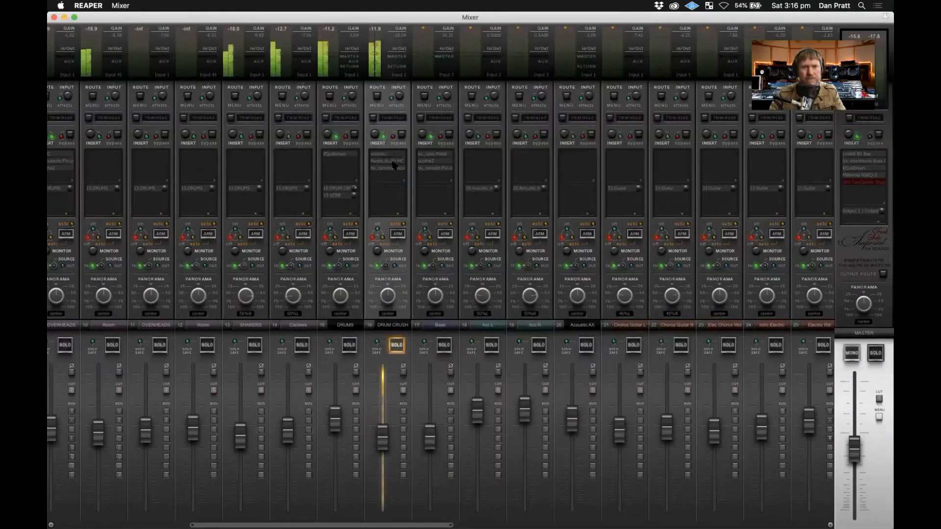
{"action": "left_click", "coordinate": [392, 163]}
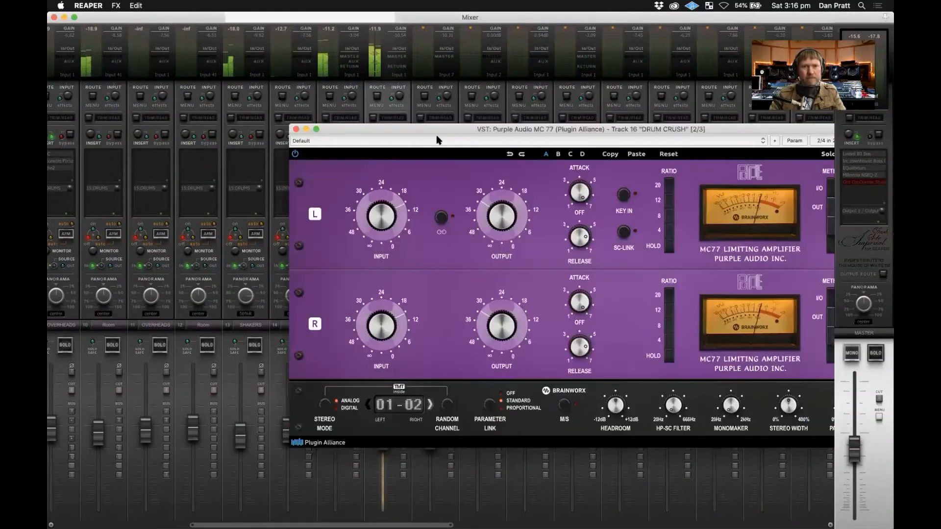
{"action": "left_click_drag", "start_coordinate": [450, 130], "coordinate": [301, 62]}
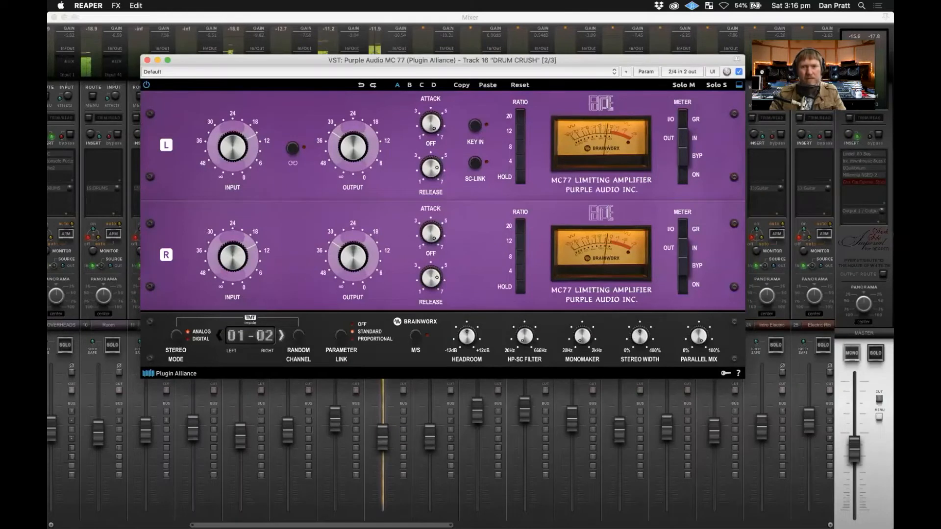
{"action": "left_click", "coordinate": [739, 72]}
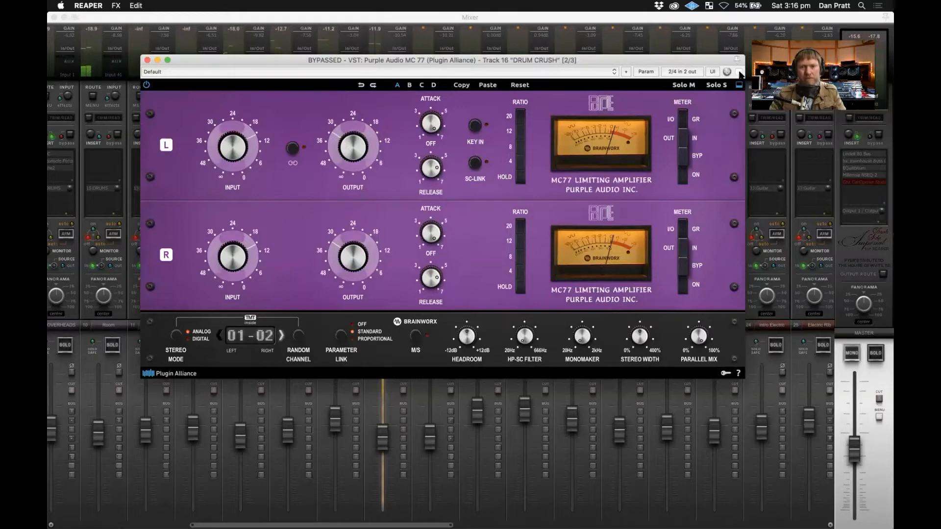
{"action": "left_click", "coordinate": [740, 72]}
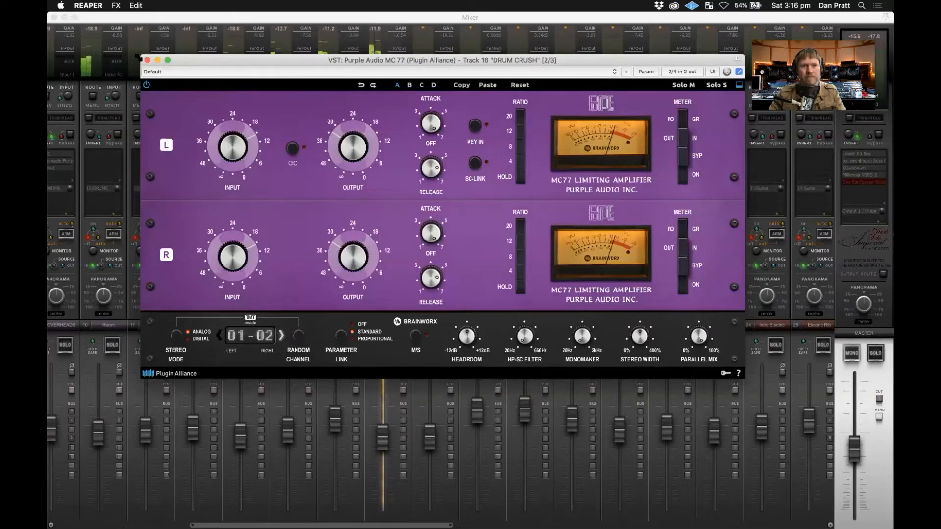
{"action": "key", "text": "Escape"}
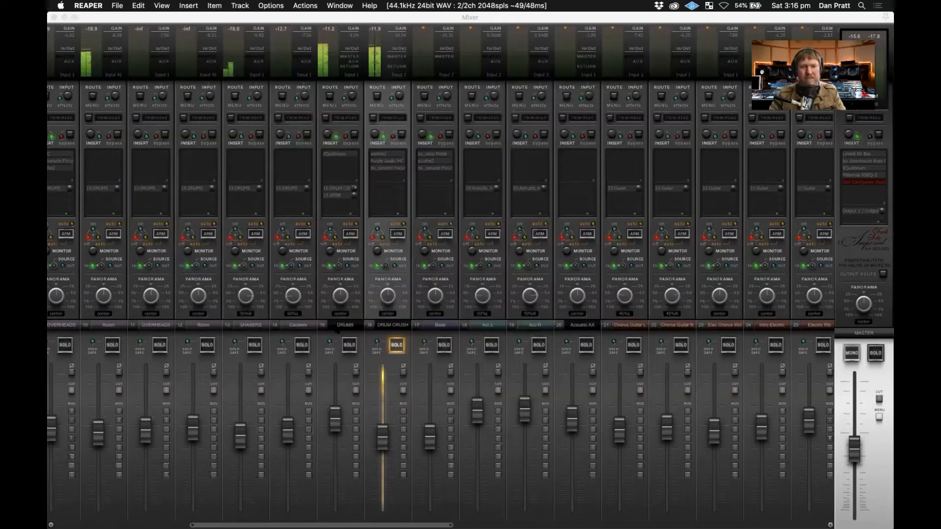
{"action": "left_click", "coordinate": [400, 347]}
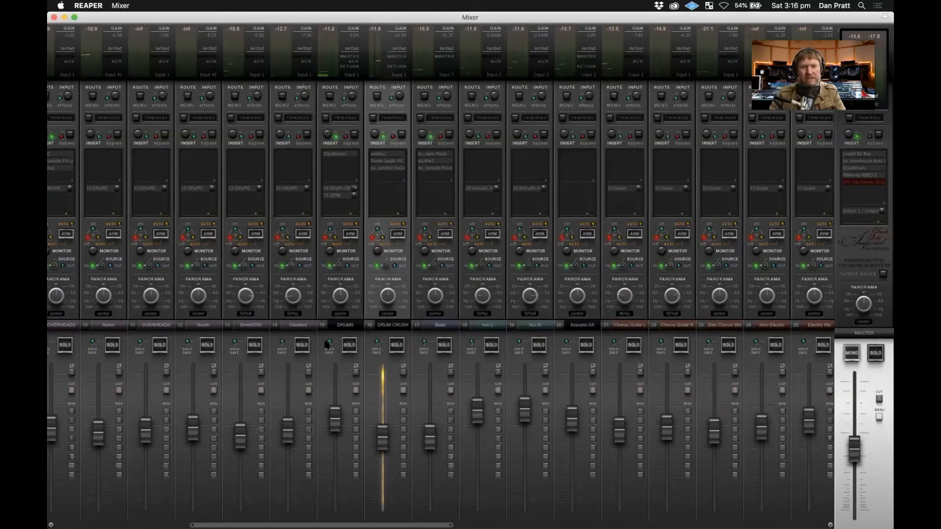
- Solo the DRUMS bus, lower the DRUM CRUSH fader slightly during playback, and select the Bass track
{"action": "left_click", "coordinate": [349, 345]}
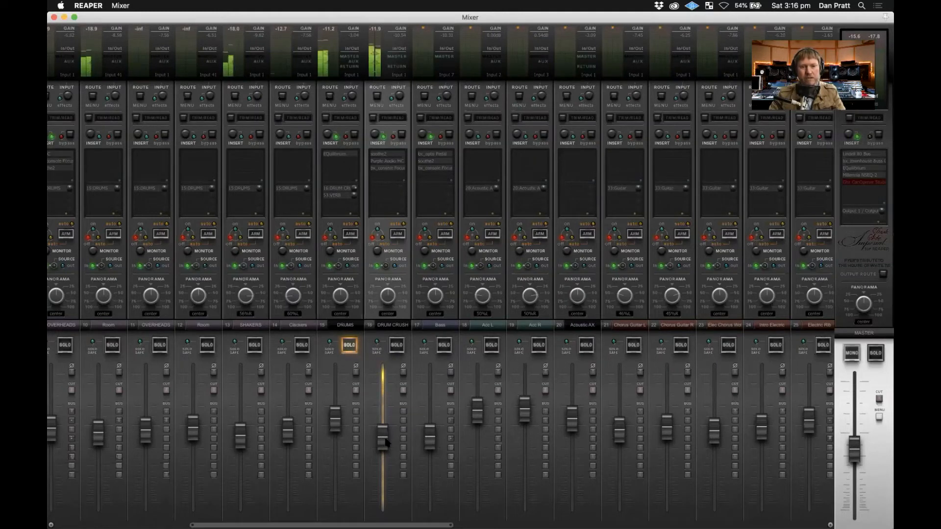
{"action": "left_click_drag", "start_coordinate": [386, 442], "coordinate": [386, 445]}
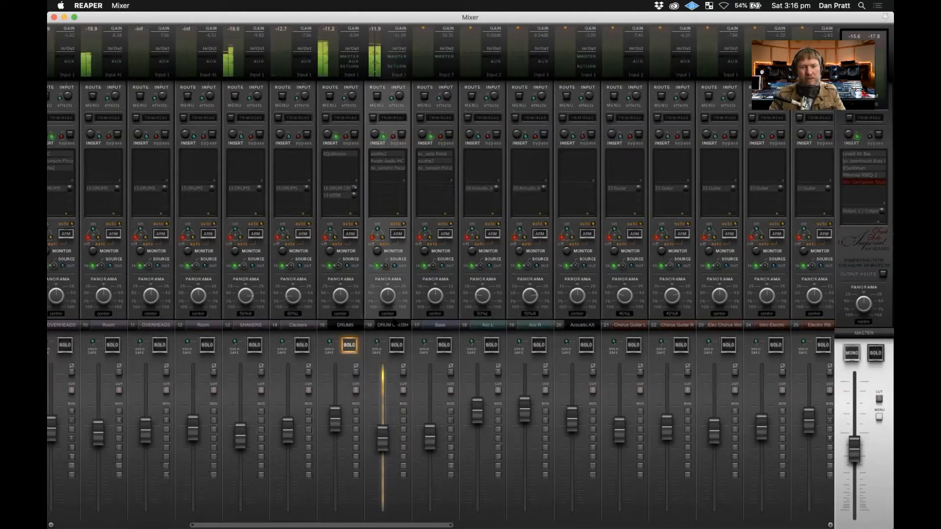
{"action": "left_click", "coordinate": [441, 326]}
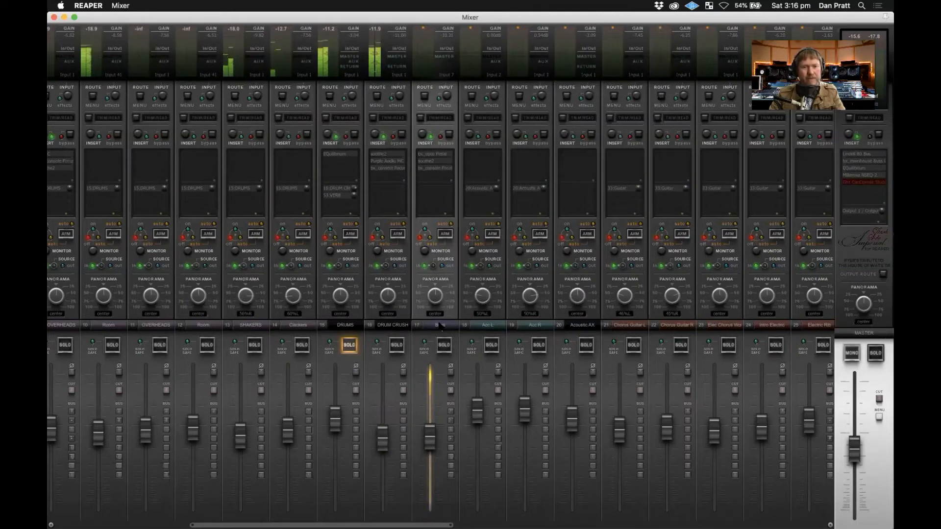
- Lower the DRUMS bus's send to the VERB track to -3.87 dB
{"action": "left_click", "coordinate": [335, 196]}
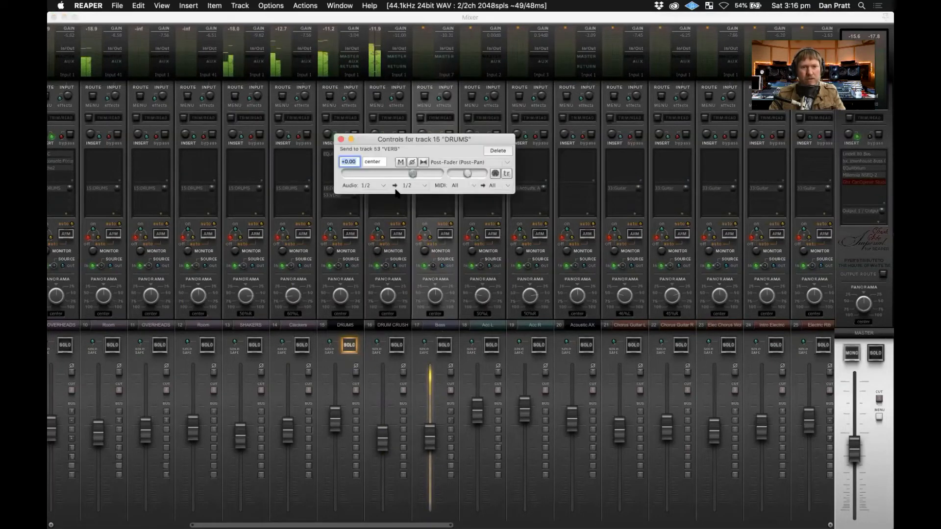
{"action": "left_click_drag", "start_coordinate": [410, 173], "coordinate": [405, 173]}
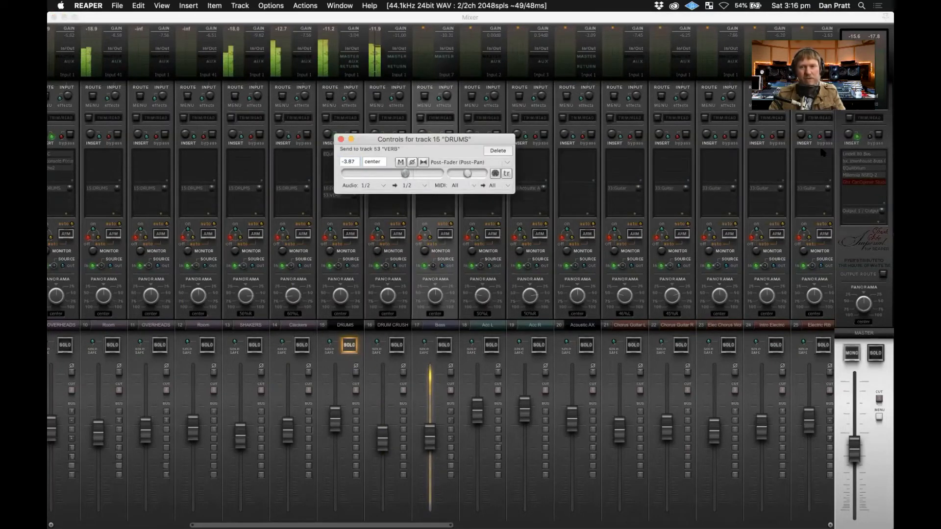
- Audition the soloed drums with CanOpener Studio active on the master, view its interface, bypass it again and close its window
{"action": "left_click", "coordinate": [860, 184]}
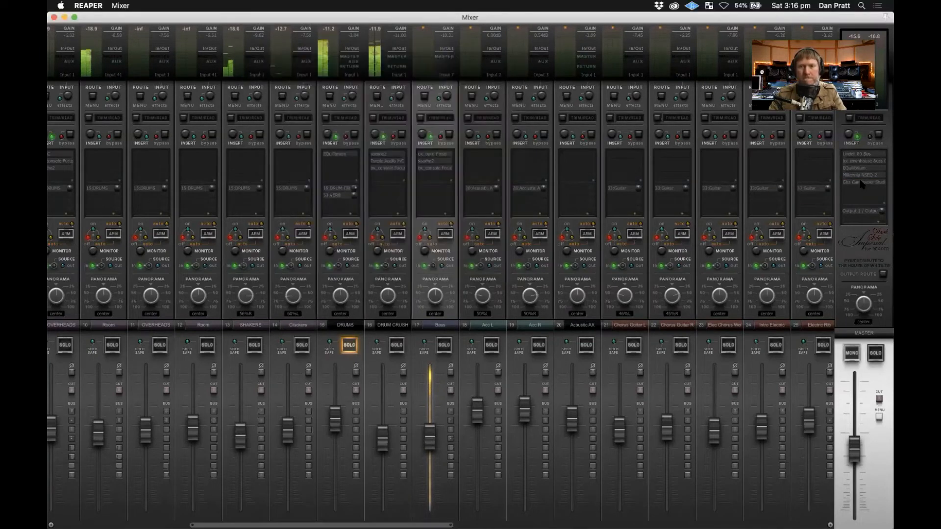
{"action": "left_click", "coordinate": [860, 182]}
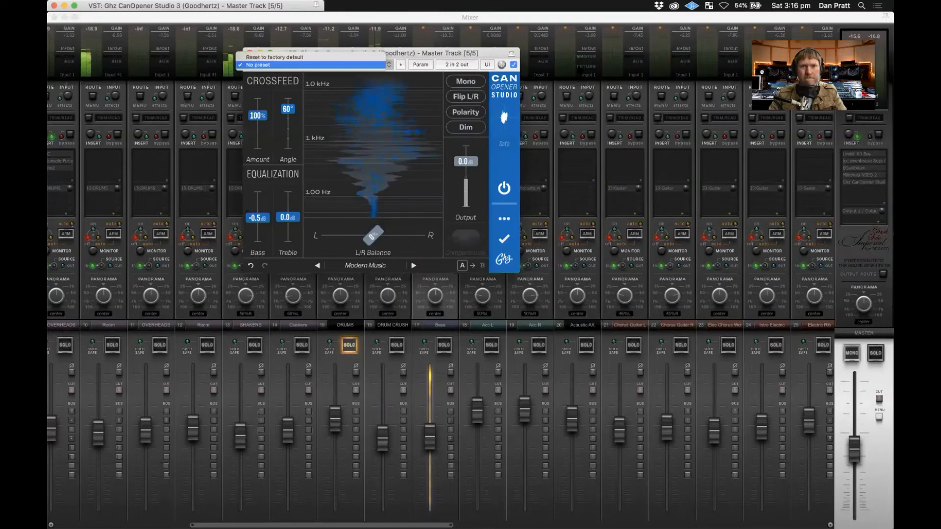
{"action": "left_click", "coordinate": [484, 53]}
{"action": "left_click_drag", "start_coordinate": [483, 53], "coordinate": [721, 64]}
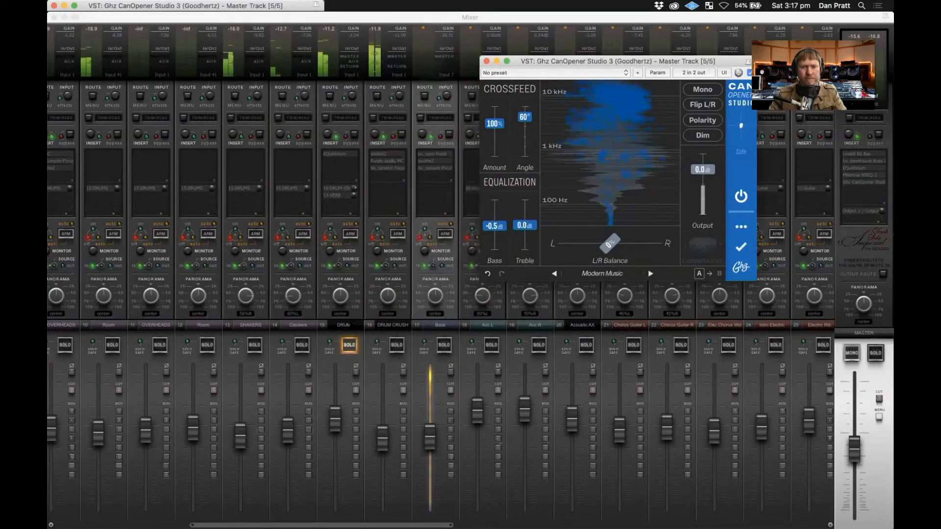
{"action": "left_click", "coordinate": [333, 196]}
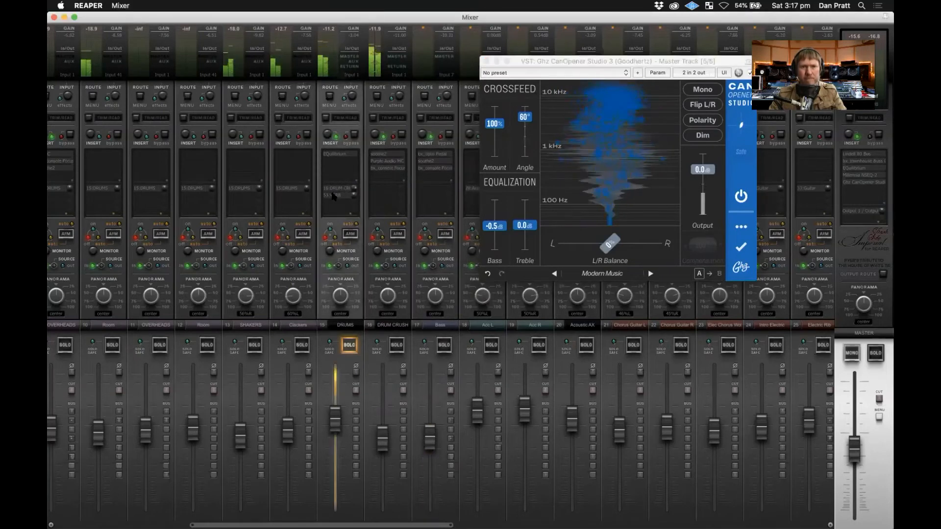
{"action": "left_click", "coordinate": [876, 183], "text": "shift"}
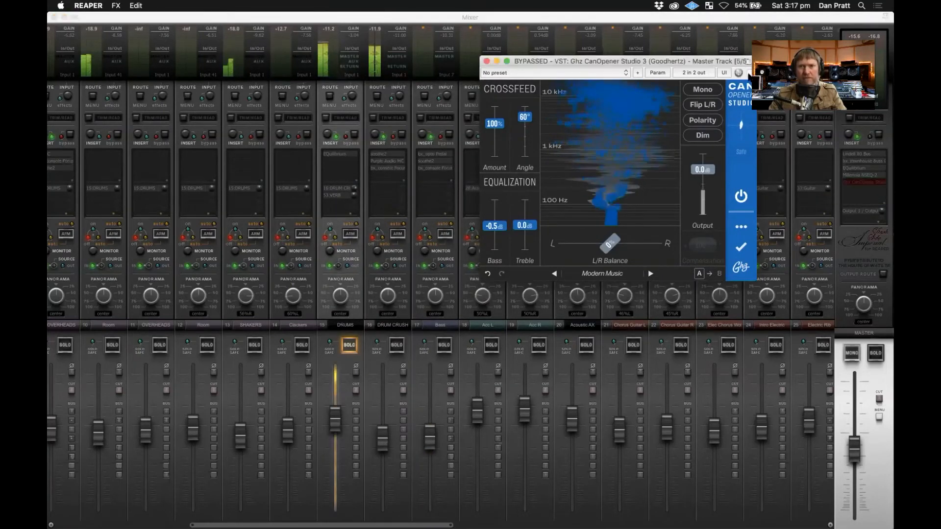
{"action": "left_click_drag", "start_coordinate": [749, 61], "coordinate": [664, 62]}
{"action": "left_click", "coordinate": [402, 63]}
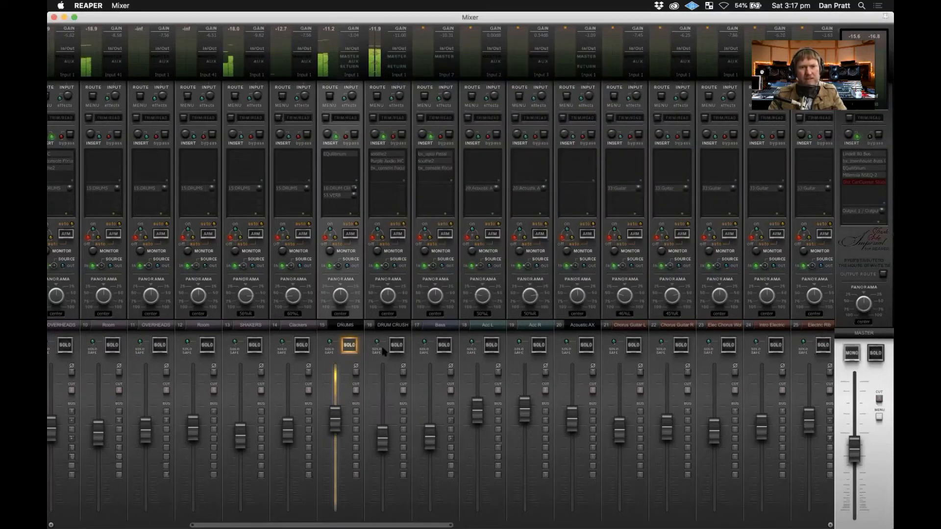
- Fine-tune the level of the DRUMS bus's send to VERB and close the send controls
{"action": "left_click", "coordinate": [337, 196]}
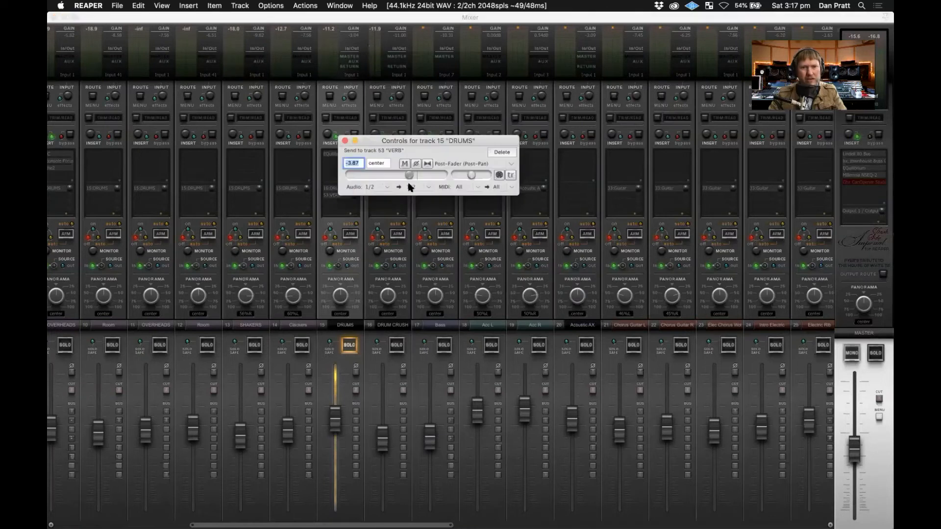
{"action": "left_click_drag", "start_coordinate": [411, 176], "coordinate": [408, 178]}
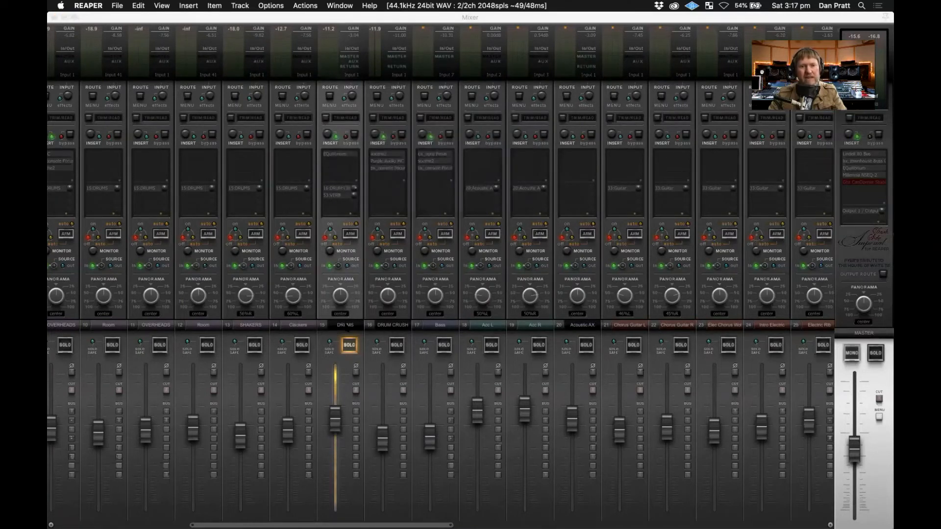
{"action": "left_click", "coordinate": [346, 325]}
- Play the soloed drums and compare them with the master's CanOpener Studio active and bypassed, leaving it bypassed
{"action": "key", "text": "space"}
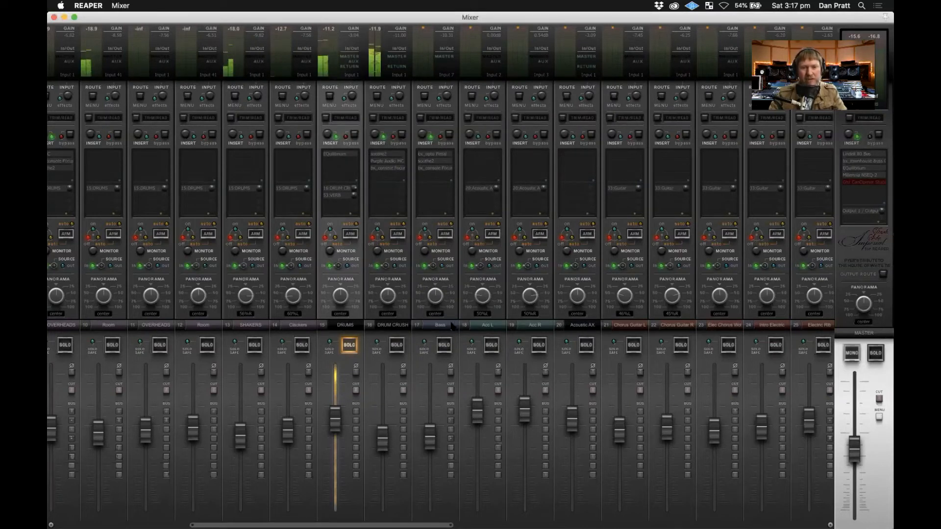
{"action": "left_click", "coordinate": [865, 182], "text": "super"}
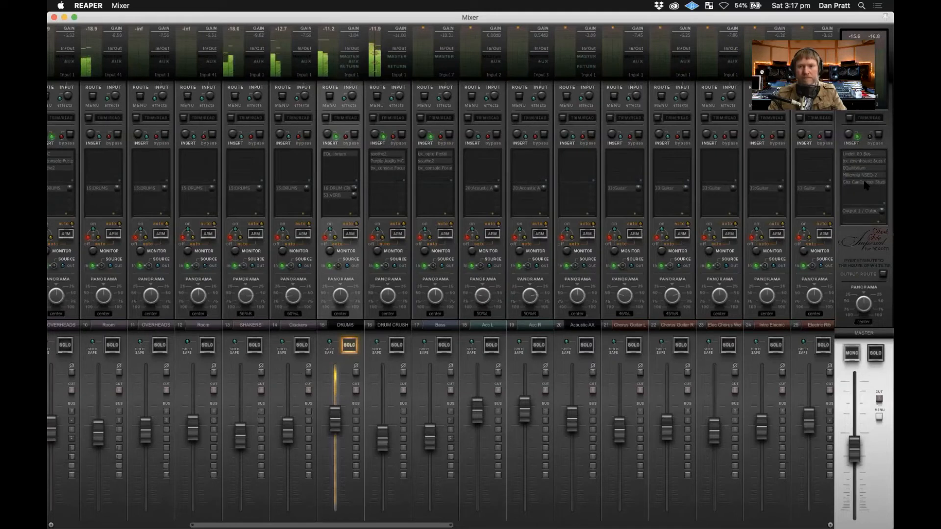
{"action": "left_click", "coordinate": [865, 182], "text": "super"}
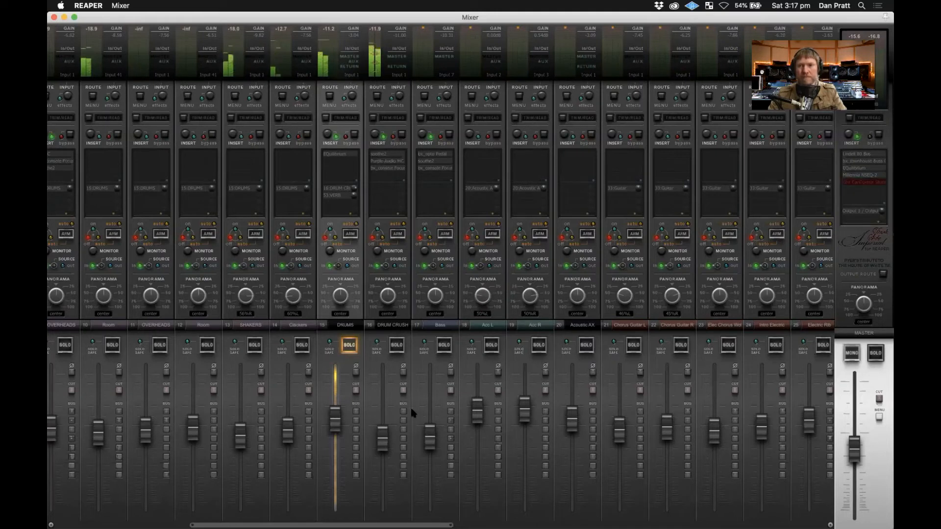
- Unsolo the DRUMS bus, then solo and unsolo the Acoustic AX bus
{"action": "left_click", "coordinate": [438, 327]}
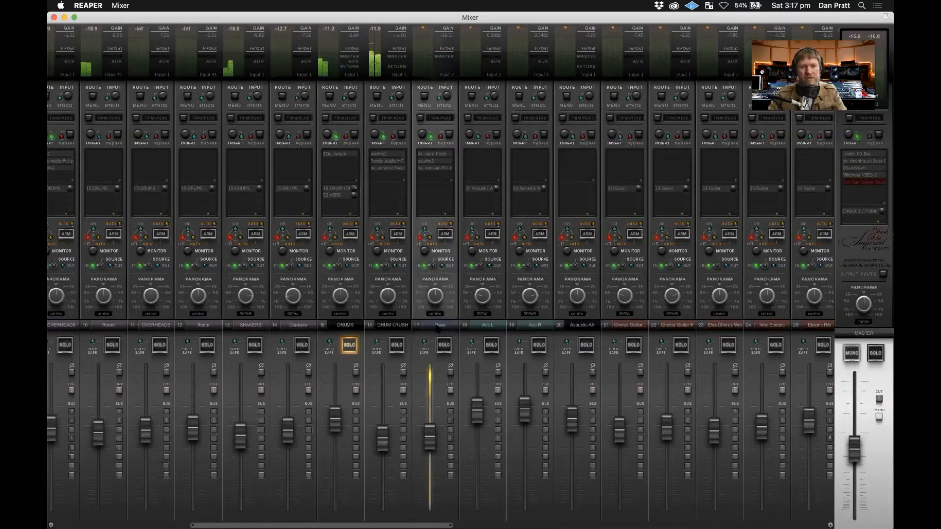
{"action": "left_click", "coordinate": [349, 345]}
{"action": "left_click", "coordinate": [490, 330]}
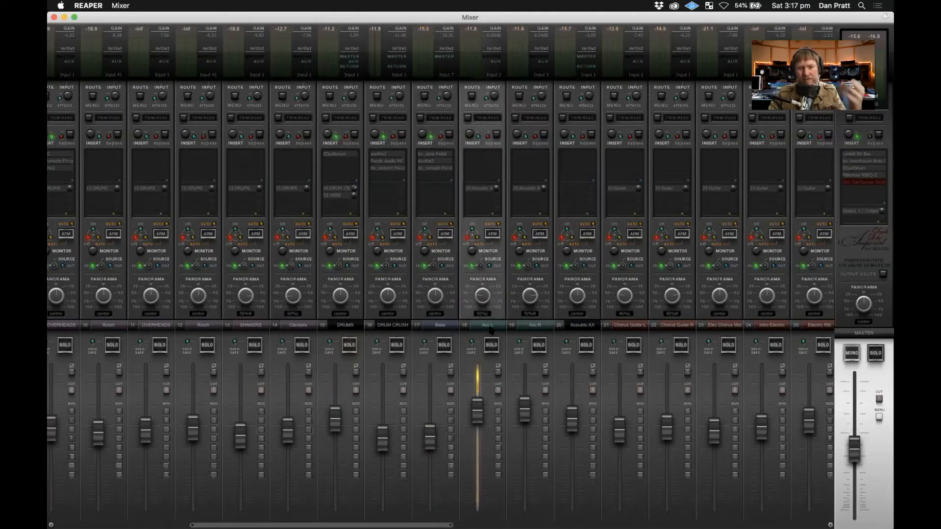
{"action": "left_click", "coordinate": [586, 344]}
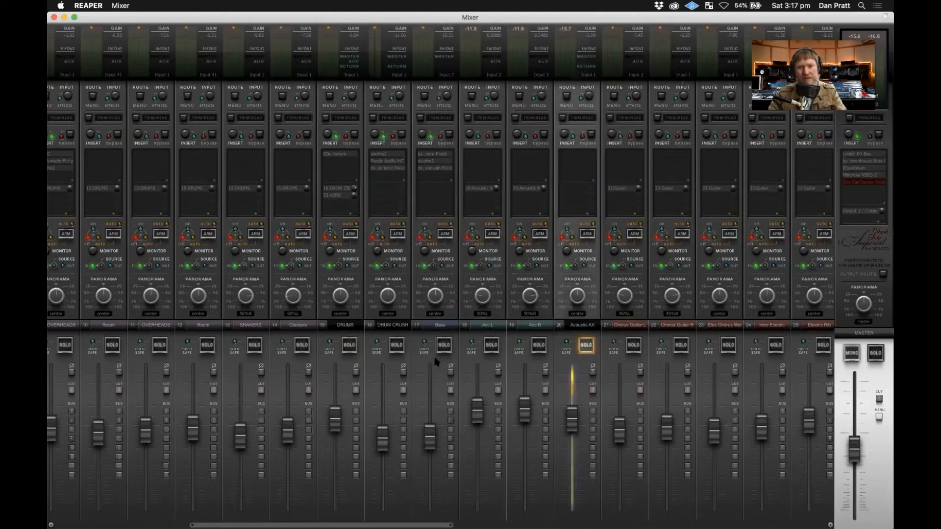
{"action": "left_click", "coordinate": [586, 346]}
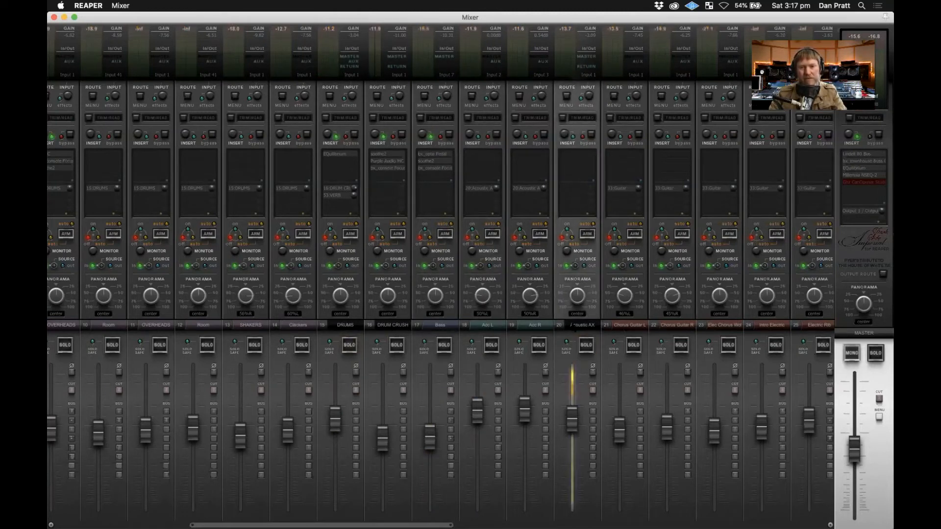
- Add the bx_console Focusrite SC plugin to the Acoustic AX bus, filtering the plugin list by "focu"
{"action": "double_click", "coordinate": [579, 174]}
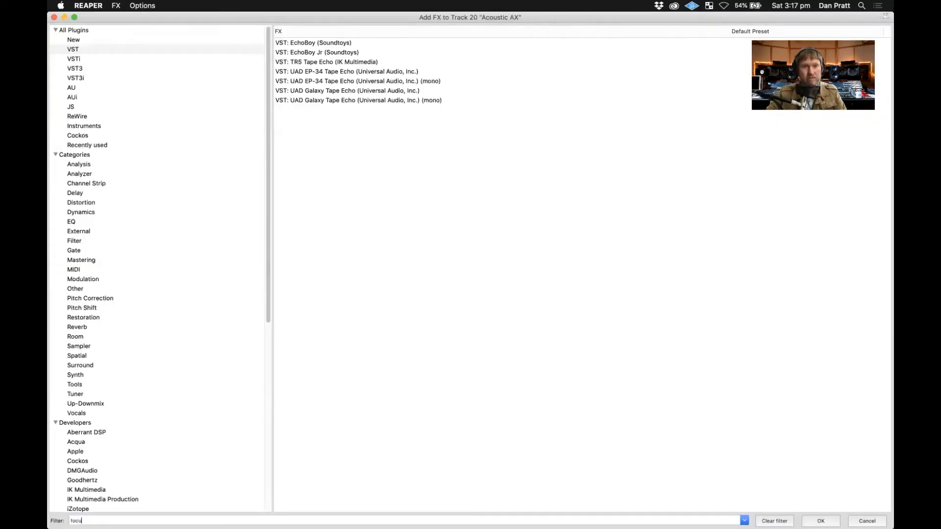
{"action": "left_click", "coordinate": [321, 43]}
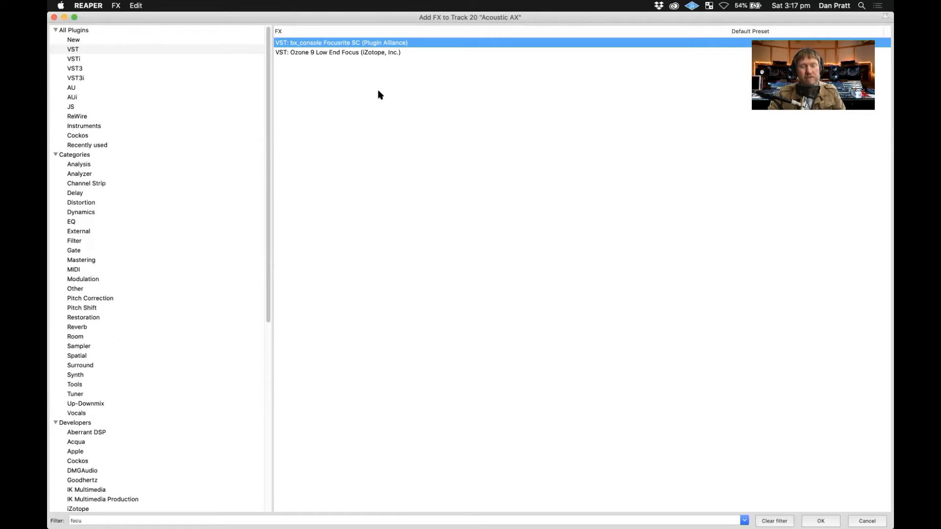
{"action": "key", "text": "Return"}
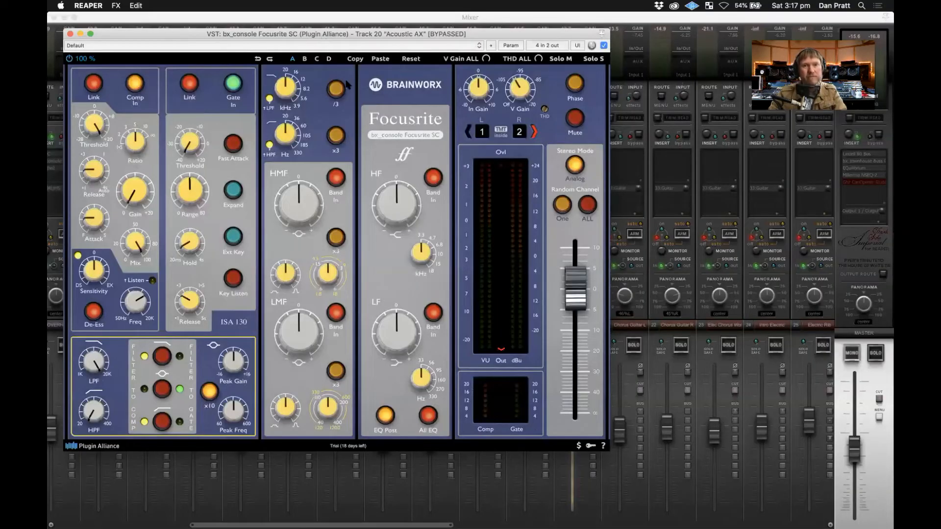
- Activate the bypassed effects on the Acoustic AX bus, start playback and place the Focusrite window fully in view
{"action": "left_click_drag", "start_coordinate": [343, 34], "coordinate": [487, 243]}
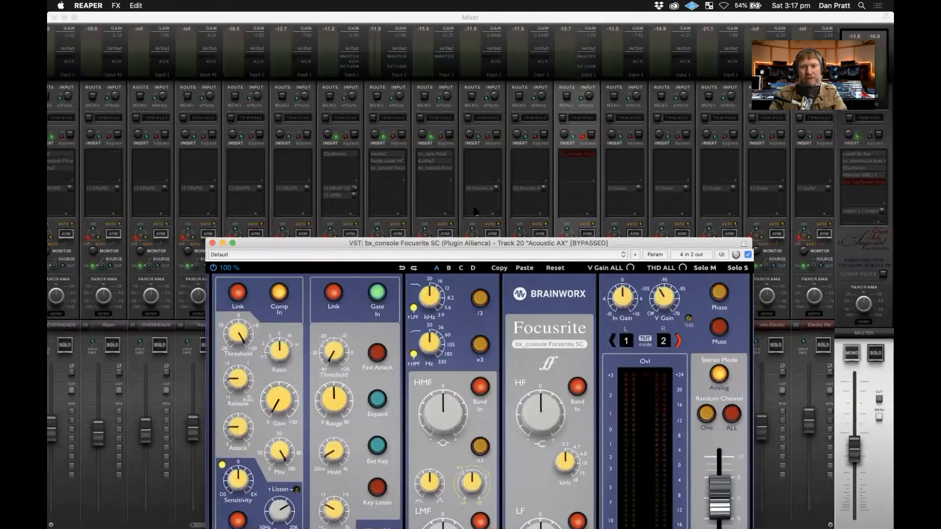
{"action": "left_click_drag", "start_coordinate": [748, 245], "coordinate": [506, 218]}
{"action": "left_click", "coordinate": [433, 184]}
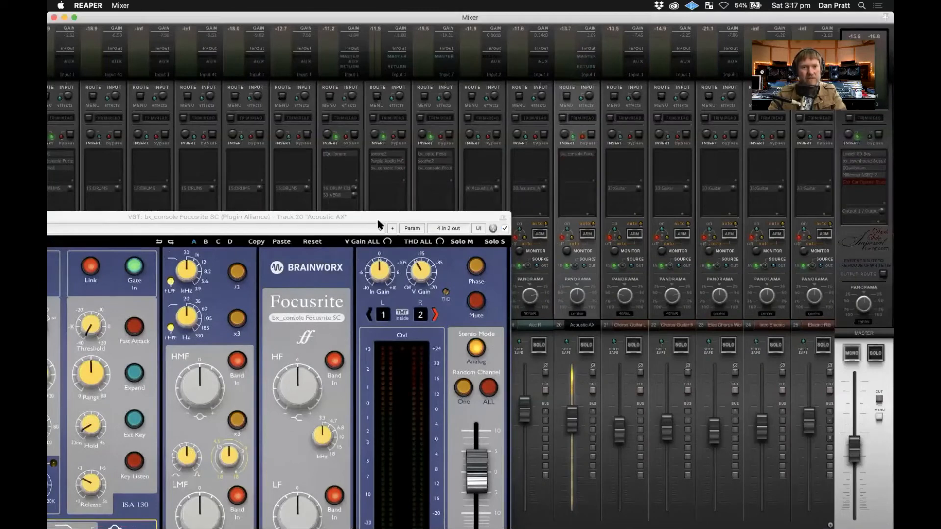
{"action": "key", "text": "space"}
{"action": "left_click_drag", "start_coordinate": [375, 218], "coordinate": [558, 71]}
{"action": "left_click", "coordinate": [337, 101]}
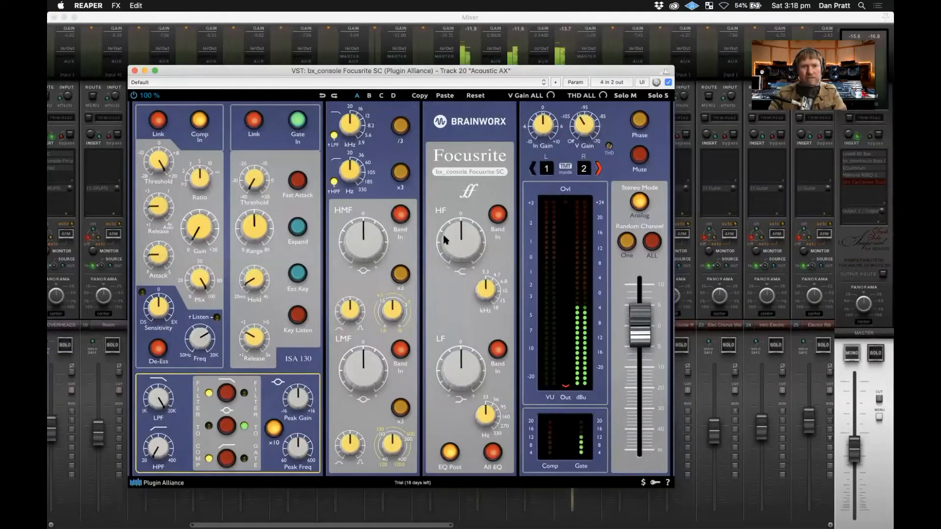
- Boost the Focusrite's HF band on the acoustics and raise the band's frequency to its highest setting
{"action": "left_click_drag", "start_coordinate": [470, 233], "coordinate": [466, 249]}
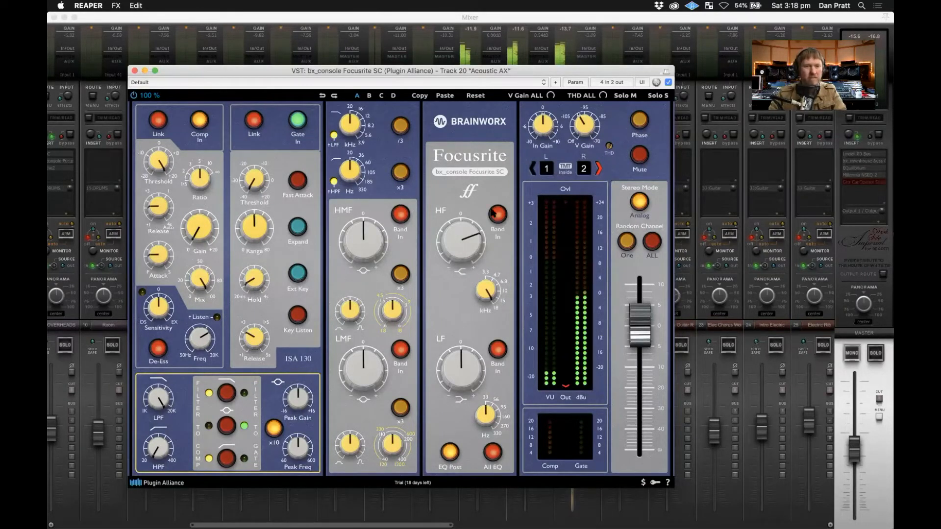
{"action": "left_click_drag", "start_coordinate": [438, 70], "coordinate": [514, 65]}
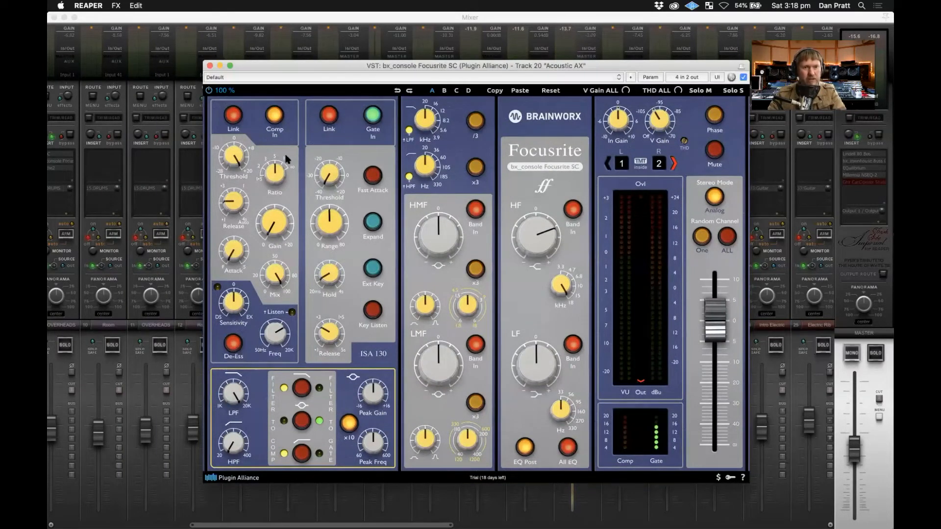
- Lower the Focusrite compressor's threshold on the Acoustic AX bus and raise its attack setting while the acoustics play
{"action": "left_click_drag", "start_coordinate": [237, 165], "coordinate": [237, 211]}
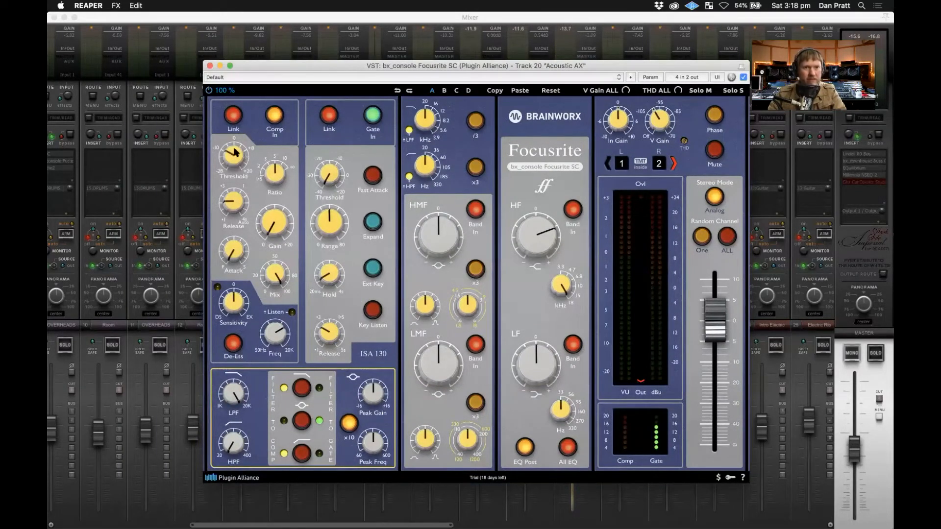
{"action": "key", "text": "space"}
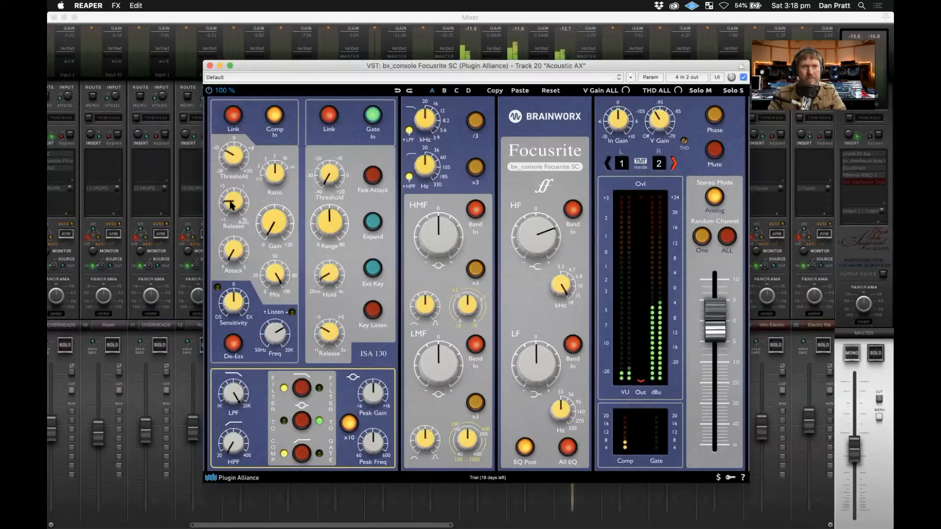
{"action": "left_click_drag", "start_coordinate": [235, 256], "coordinate": [236, 244]}
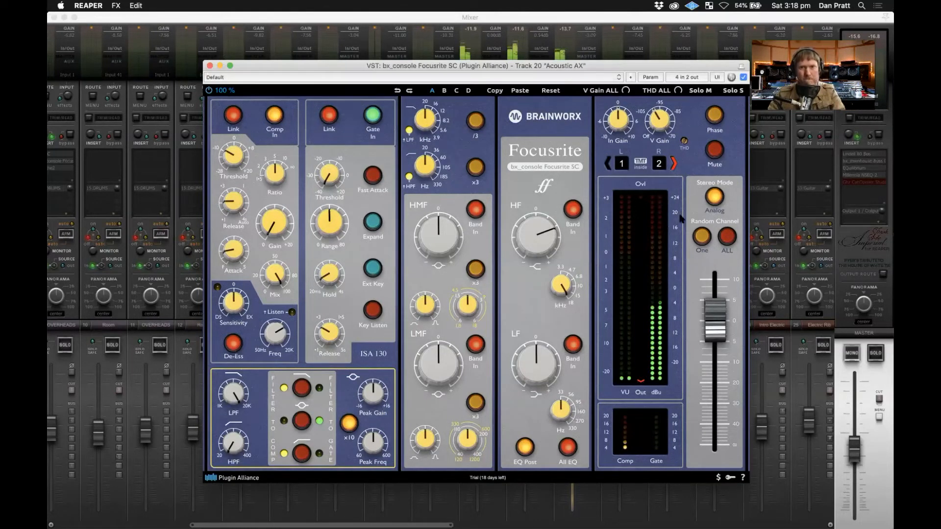
{"action": "left_click", "coordinate": [231, 206]}
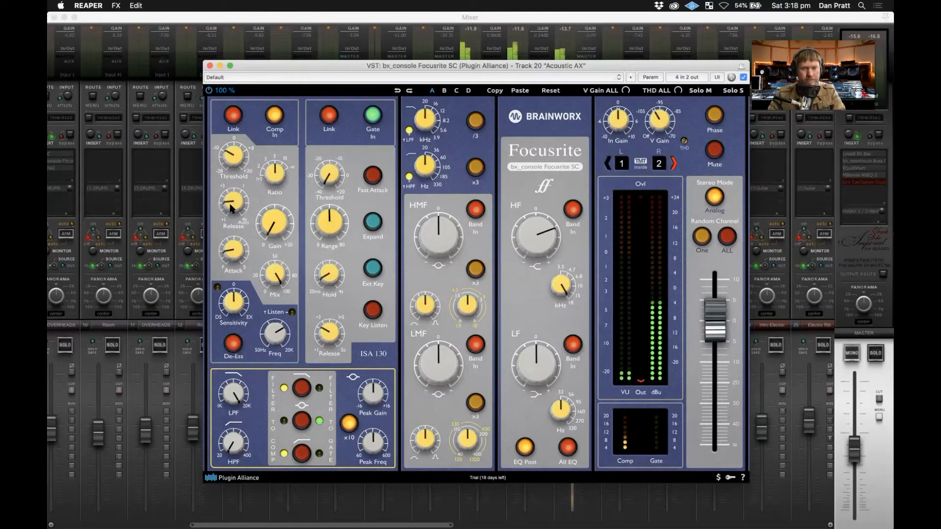
- Reduce the compressor's ratio, raise its threshold slightly and lengthen the release to about 0.8 s
{"action": "left_click_drag", "start_coordinate": [229, 161], "coordinate": [234, 151]}
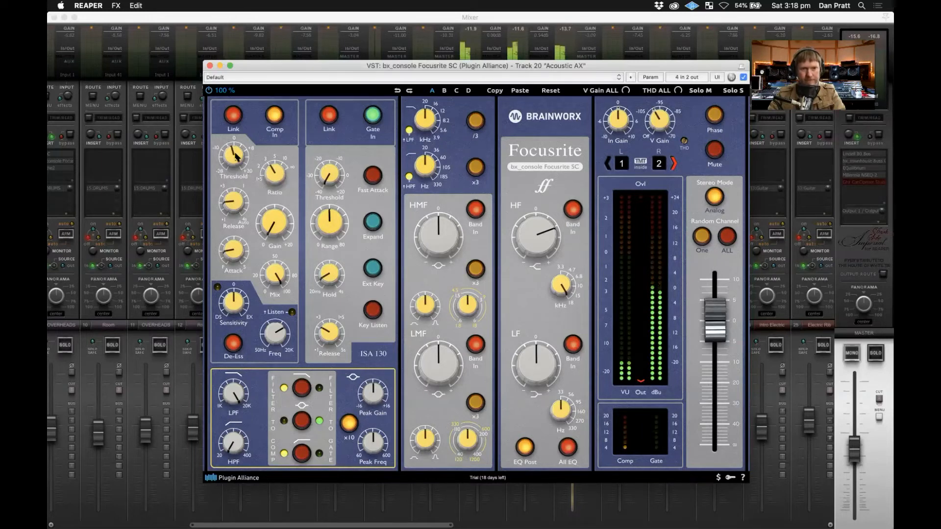
{"action": "mouse_move", "coordinate": [242, 209]}
{"action": "left_mouse_down"}
{"action": "mouse_move", "coordinate": [235, 175]}
{"action": "mouse_move", "coordinate": [234, 198]}
{"action": "left_mouse_up"}
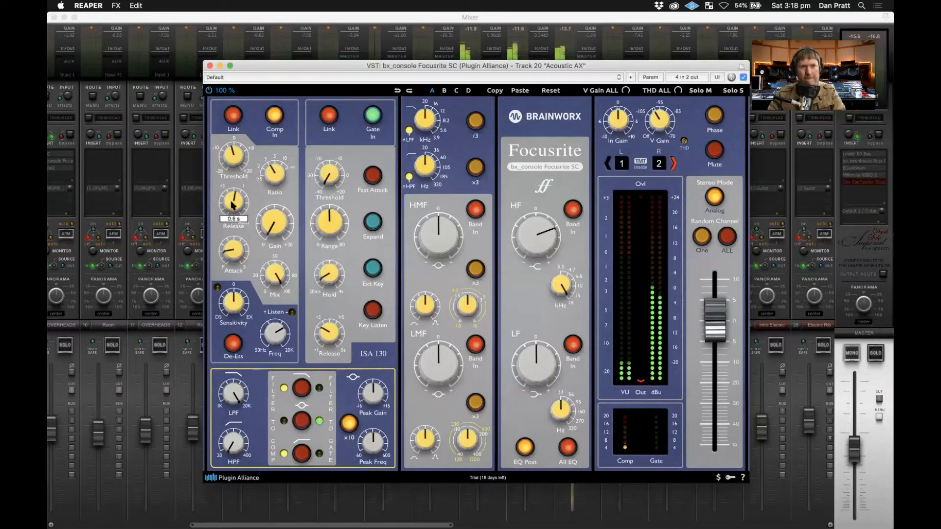
{"action": "left_click_drag", "start_coordinate": [233, 209], "coordinate": [234, 206]}
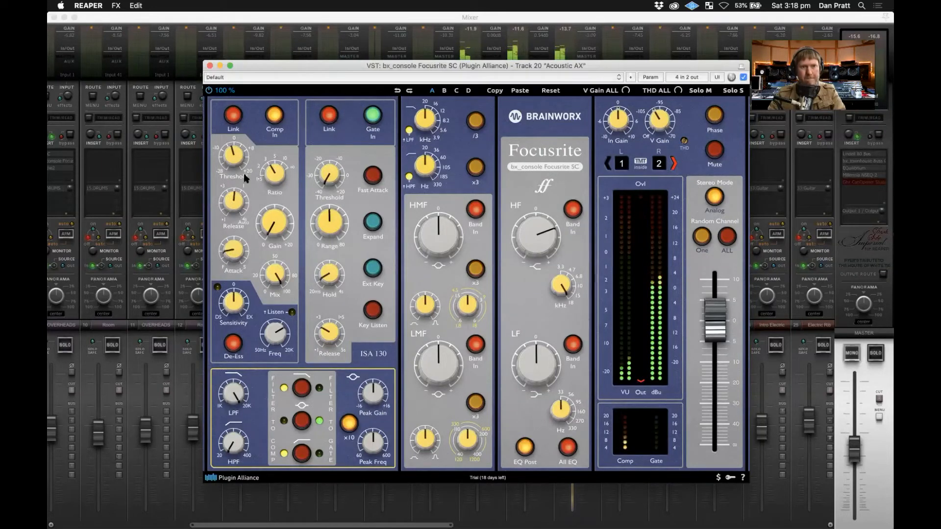
{"action": "left_click_drag", "start_coordinate": [237, 156], "coordinate": [238, 156]}
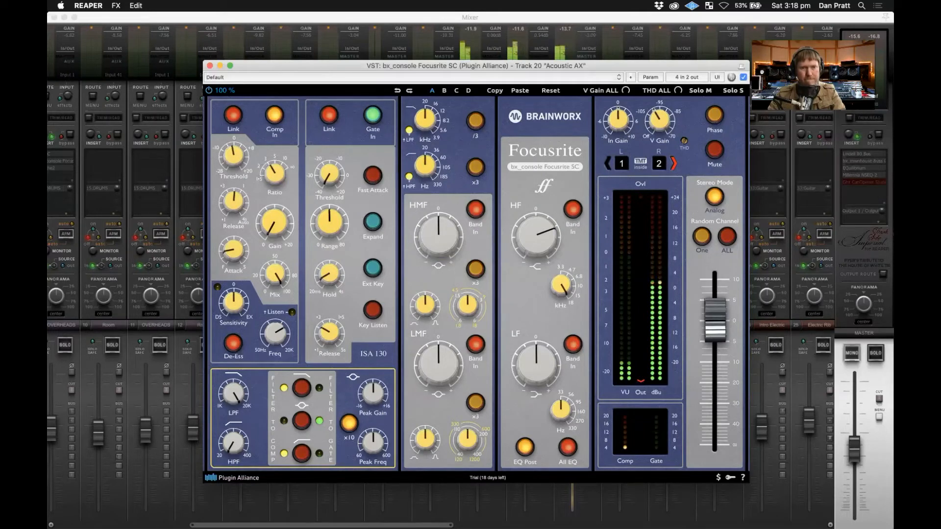
- Audition an LMF boost on the Focusrite, raise the band's frequency and settle on a slight LMF cut for the acoustics
{"action": "left_click_drag", "start_coordinate": [305, 65], "coordinate": [219, 52]}
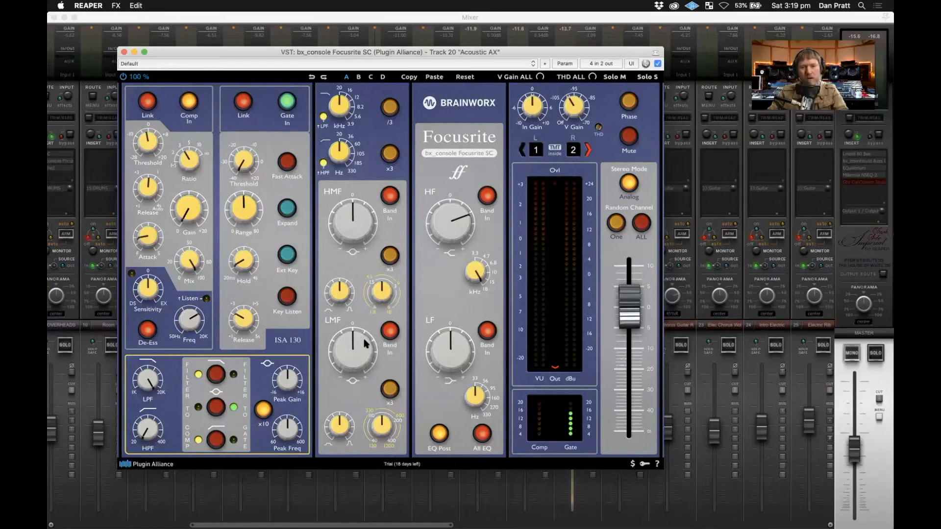
{"action": "left_click_drag", "start_coordinate": [367, 355], "coordinate": [369, 334]}
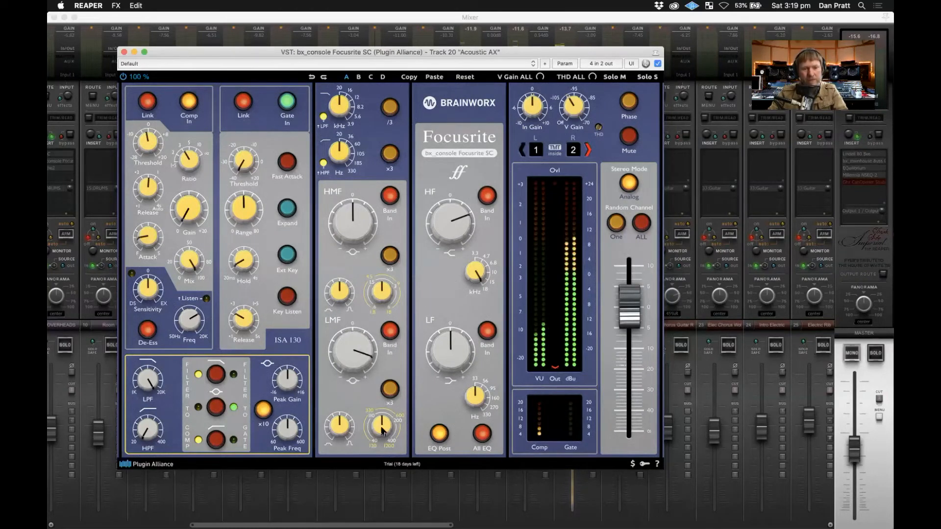
{"action": "left_click_drag", "start_coordinate": [383, 432], "coordinate": [347, 351]}
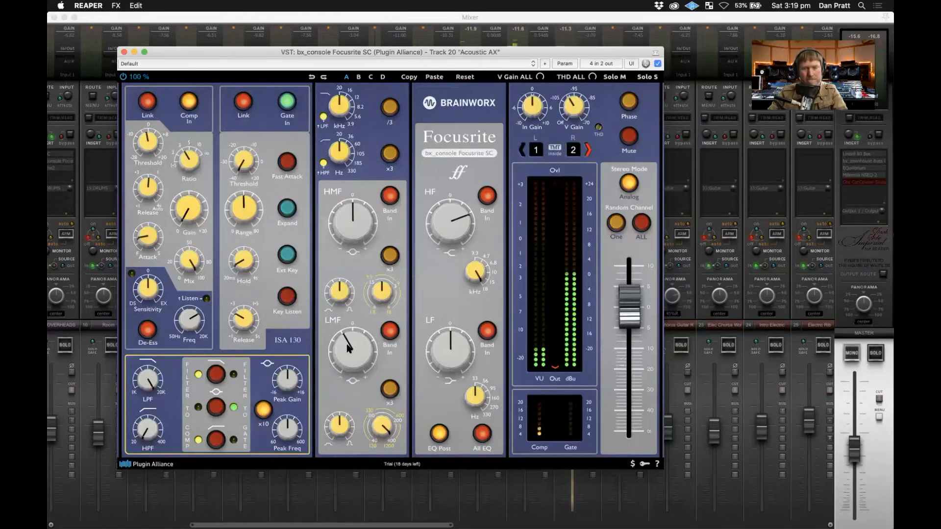
{"action": "left_click", "coordinate": [347, 348]}
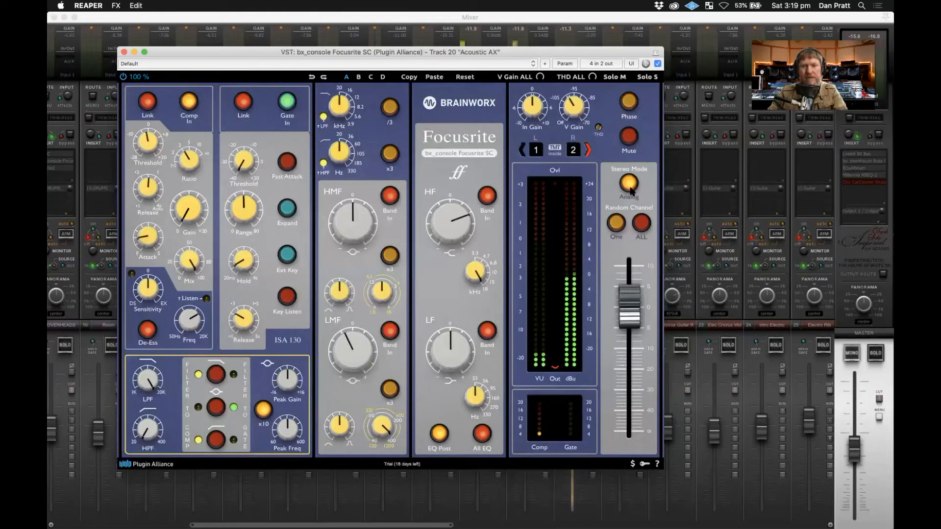
- Randomize the Focusrite's TMT channel pair until it is set to 20 and 21, and close the plugin window
{"action": "left_click", "coordinate": [617, 222]}
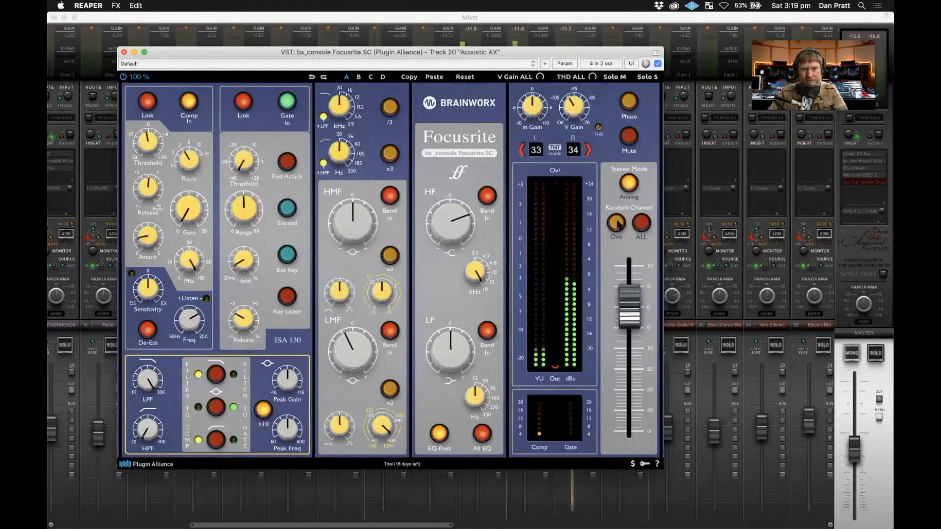
{"action": "left_click", "coordinate": [617, 222]}
{"action": "left_click", "coordinate": [618, 224]}
{"action": "left_click", "coordinate": [618, 224]}
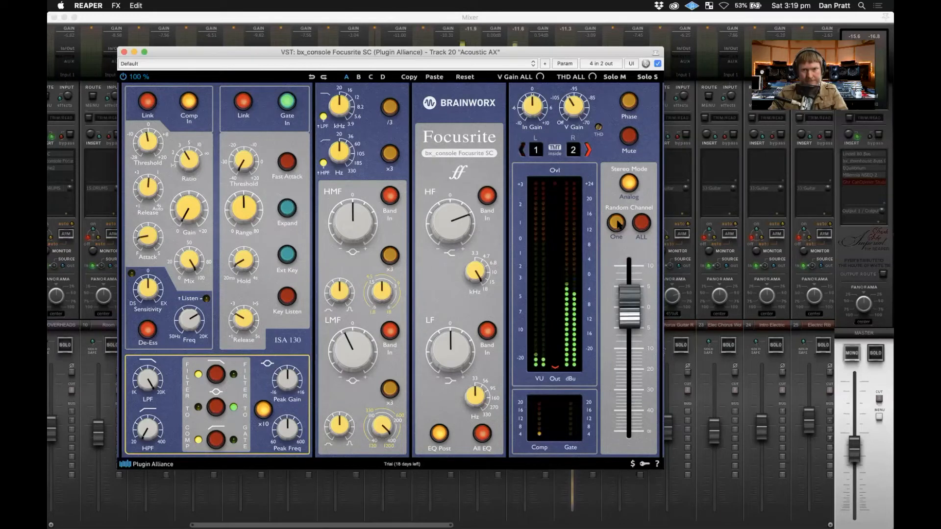
{"action": "left_click", "coordinate": [619, 224]}
{"action": "left_click", "coordinate": [619, 224]}
{"action": "left_click_drag", "start_coordinate": [327, 52], "coordinate": [437, 87]}
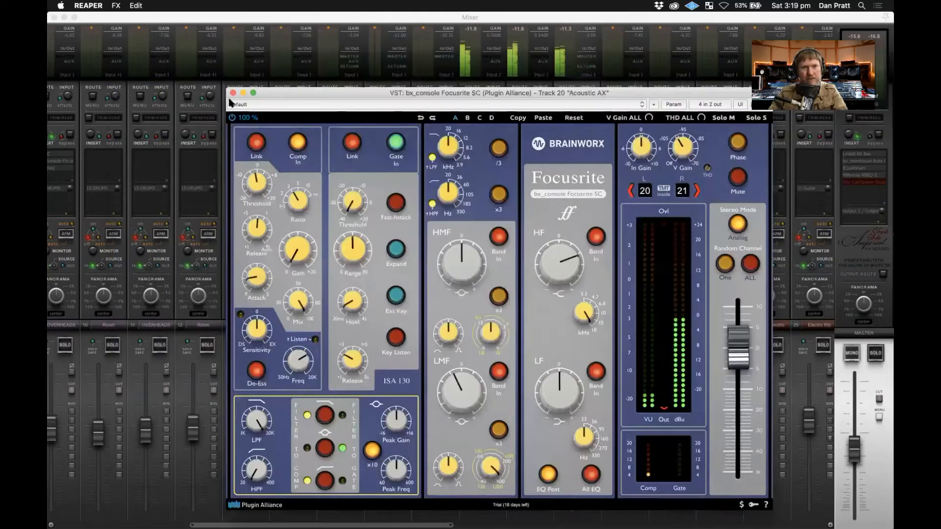
{"action": "left_click", "coordinate": [233, 89]}
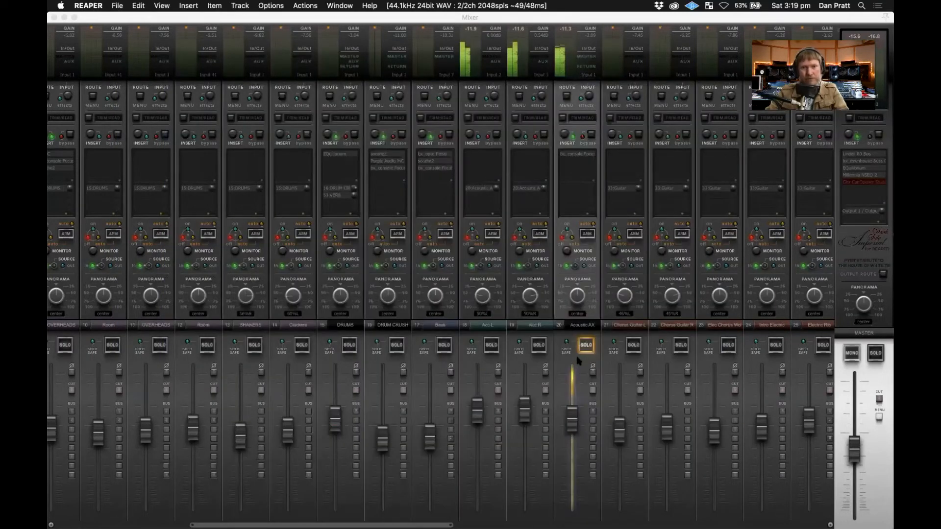
- Unsolo the Acoustic AX bus and compare its effects bypassed and active within the full mix
{"action": "left_click", "coordinate": [613, 330]}
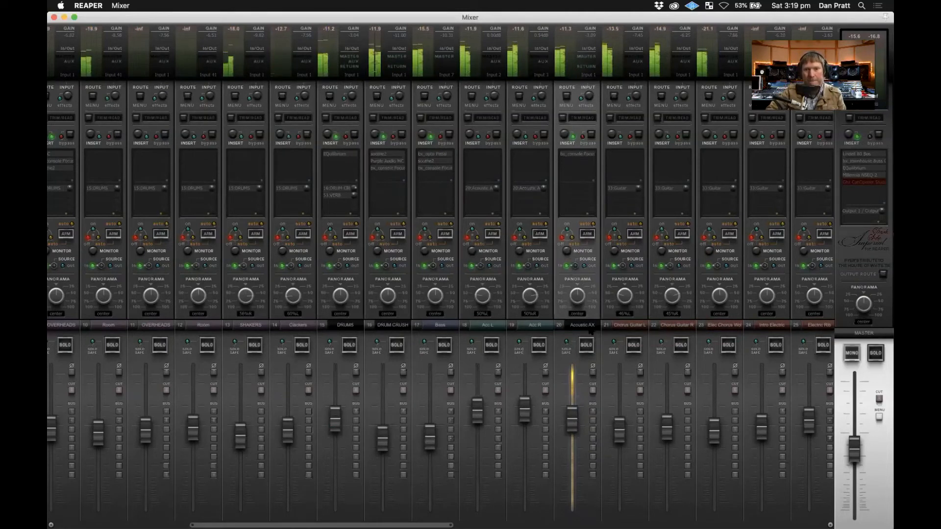
{"action": "left_click", "coordinate": [591, 135]}
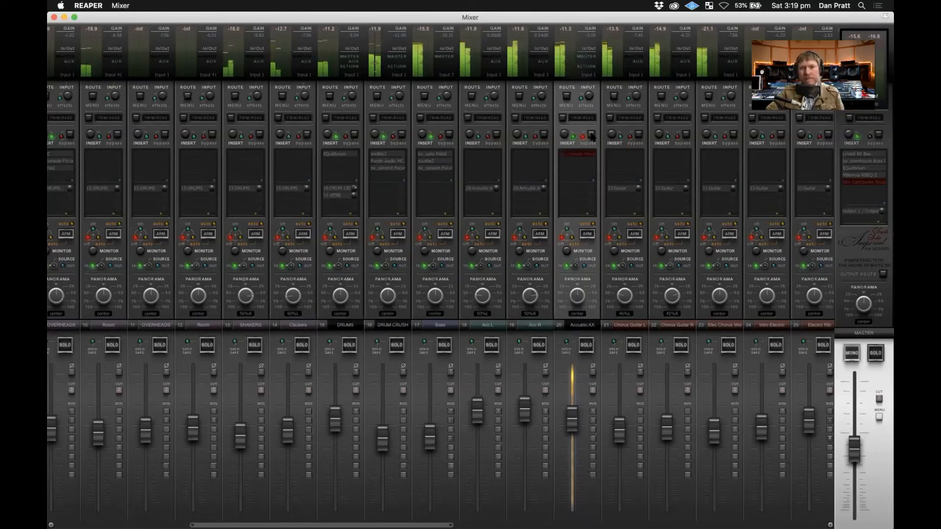
{"action": "left_click", "coordinate": [592, 135]}
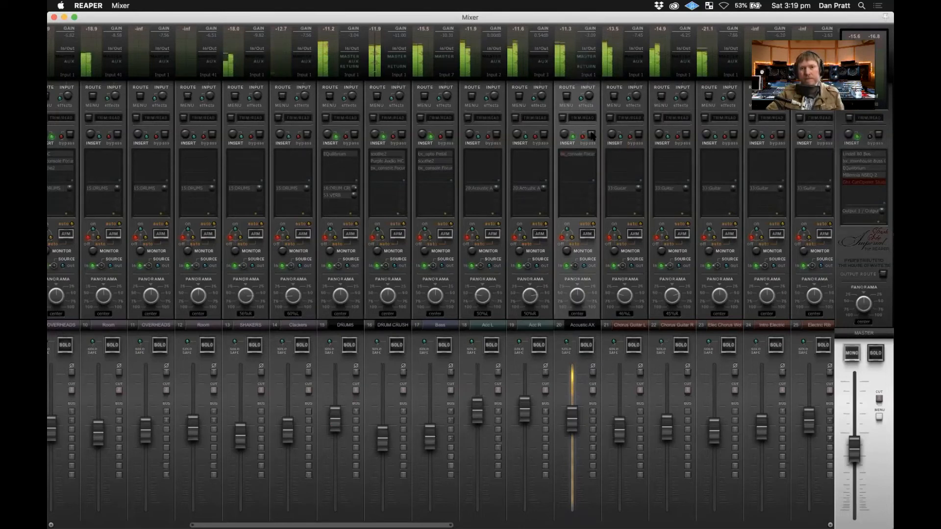
{"action": "left_click", "coordinate": [633, 328]}
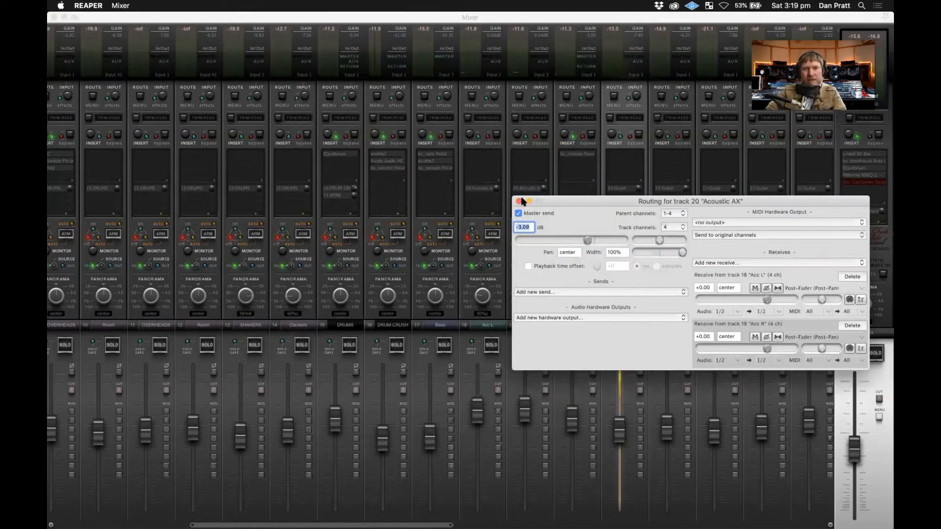
{"action": "left_click", "coordinate": [520, 202]}
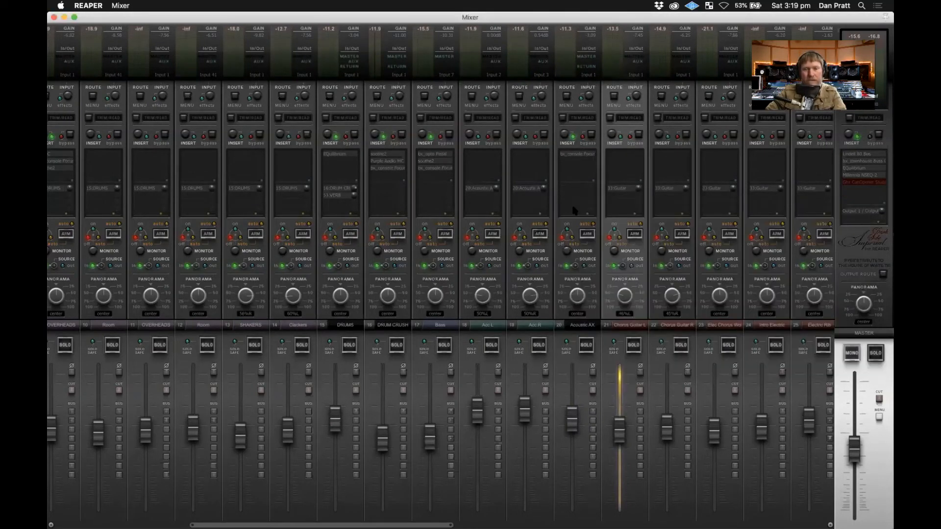
{"action": "left_click", "coordinate": [669, 325]}
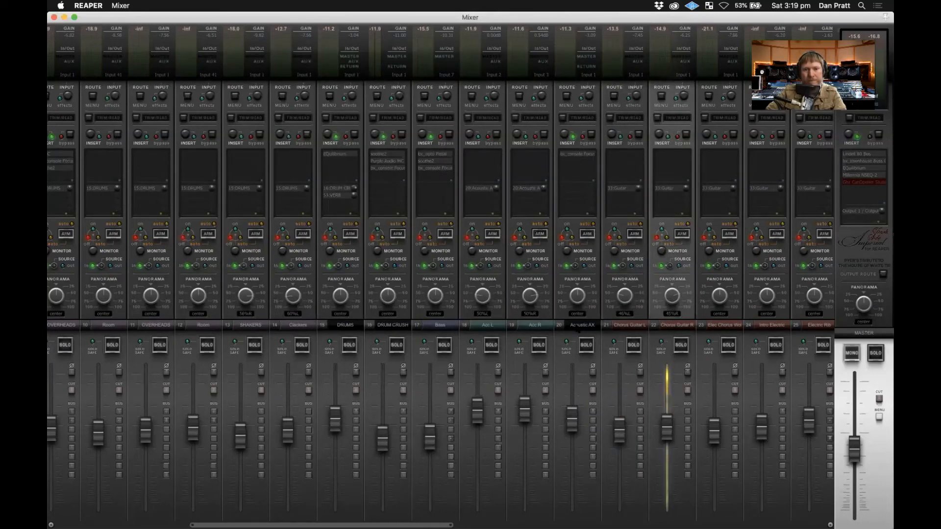
- Add a send from the Acoustic AX bus to track 53 VERB at -11.35 dB and close the routing window
{"action": "left_click", "coordinate": [578, 326]}
{"action": "left_click", "coordinate": [574, 197]}
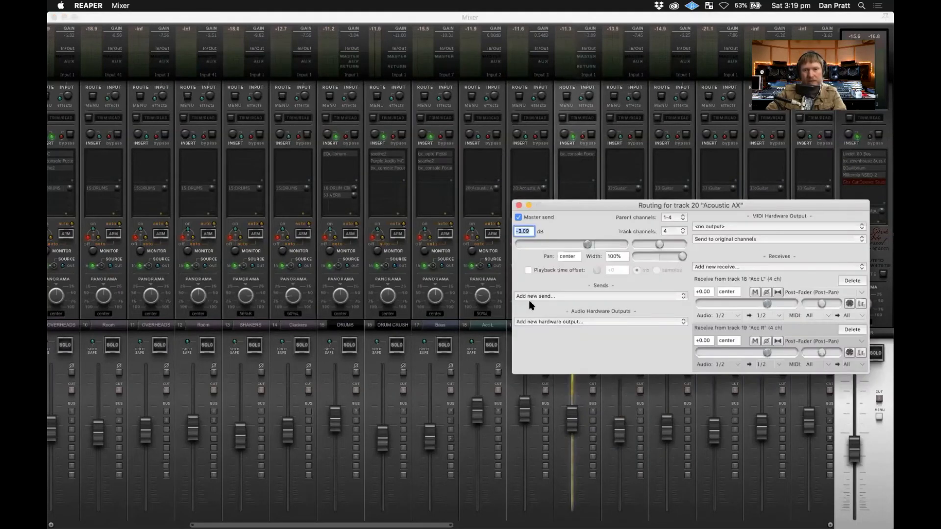
{"action": "left_click", "coordinate": [544, 322]}
{"action": "left_click", "coordinate": [576, 275]}
{"action": "left_click", "coordinate": [568, 296]}
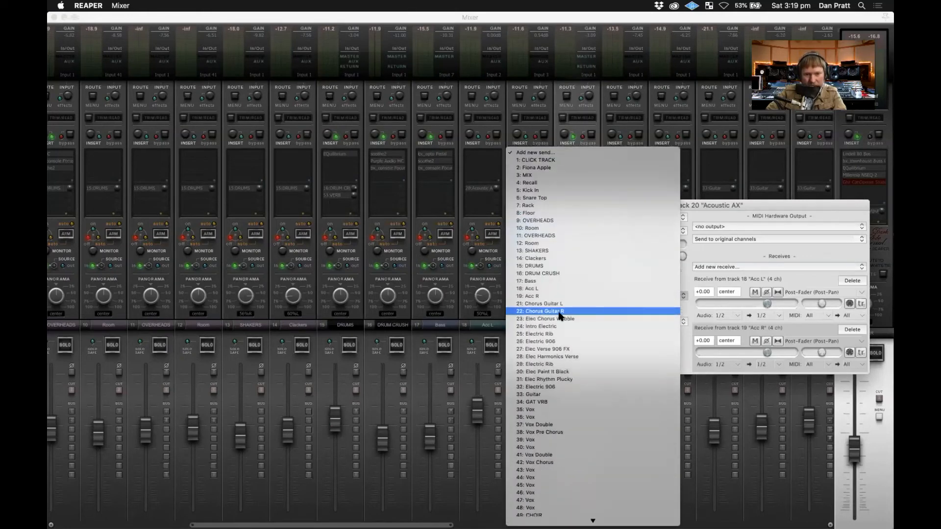
{"action": "scroll", "coordinate": [561, 317], "scroll_direction": "down", "scroll_amount": 3}
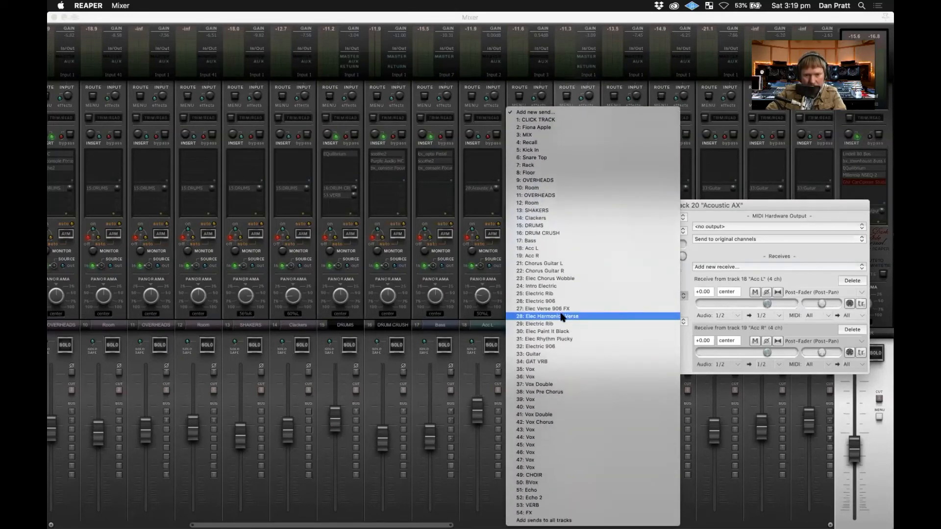
{"action": "left_click", "coordinate": [534, 505]}
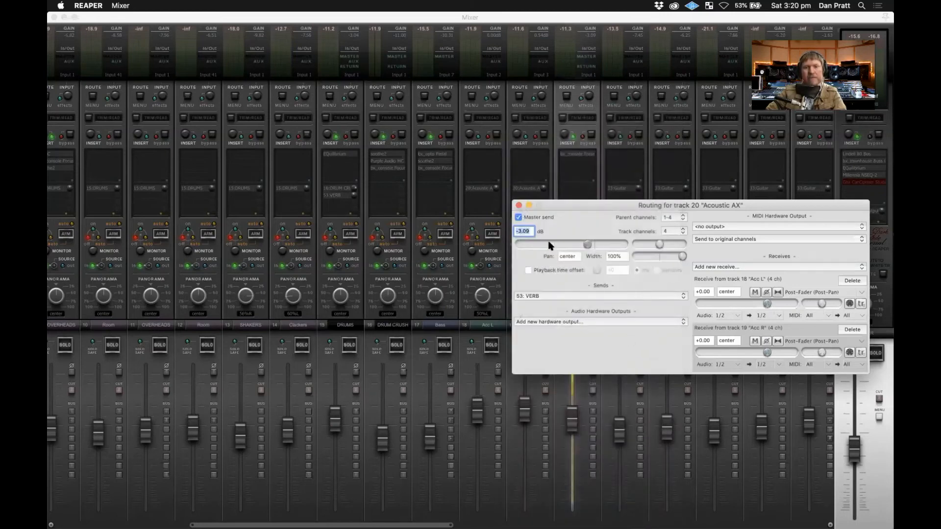
{"action": "left_click_drag", "start_coordinate": [590, 336], "coordinate": [569, 336]}
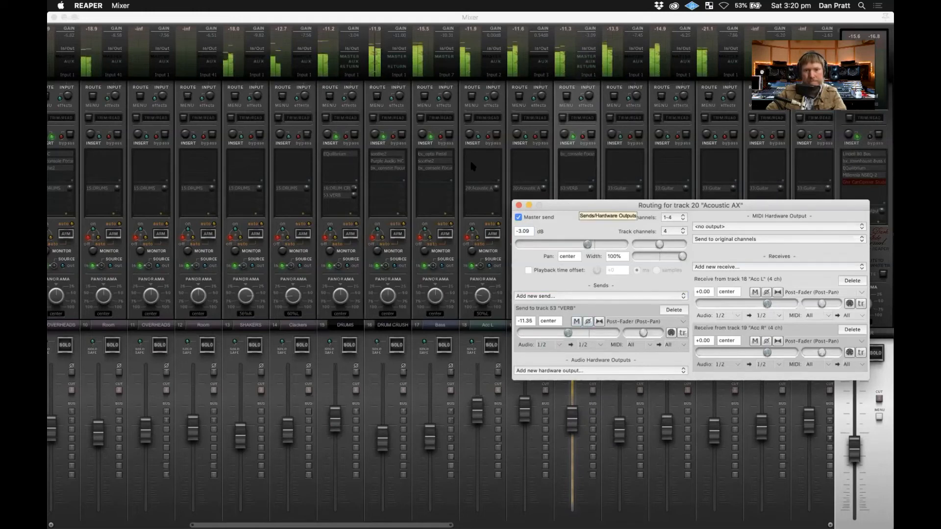
{"action": "left_click_drag", "start_coordinate": [603, 204], "coordinate": [402, 121]}
{"action": "key", "text": "Escape"}
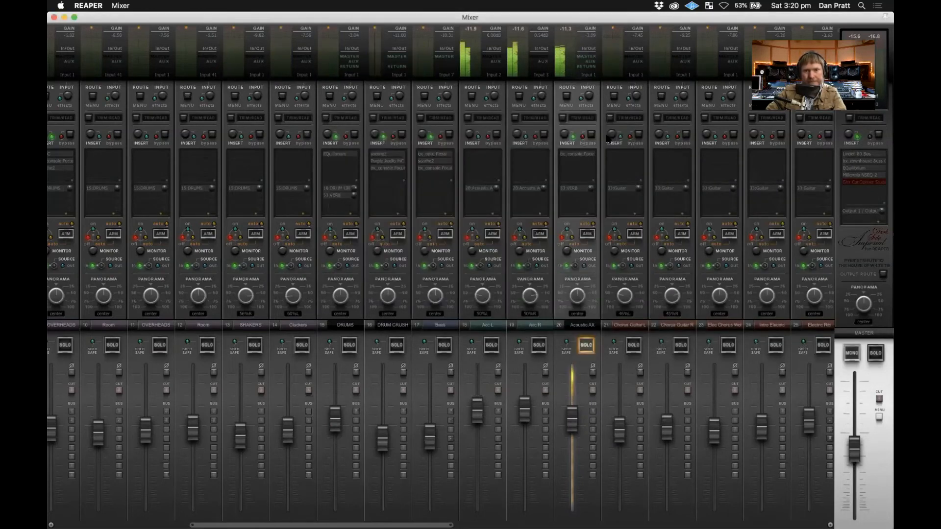
- Review the Focusrite settings and the VERB send on the soloed Acoustic AX bus
{"action": "left_click", "coordinate": [578, 155]}
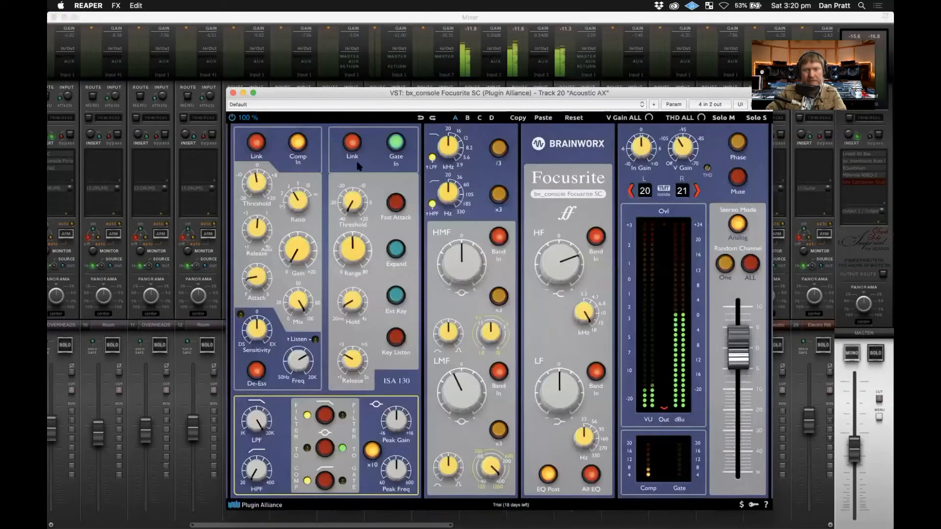
{"action": "left_click", "coordinate": [233, 93]}
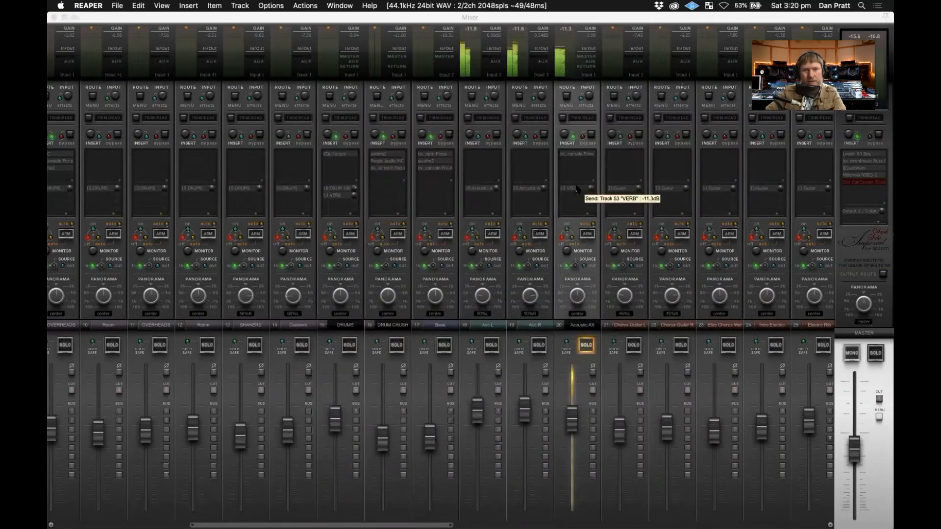
{"action": "left_click", "coordinate": [577, 190]}
{"action": "left_click", "coordinate": [578, 189]}
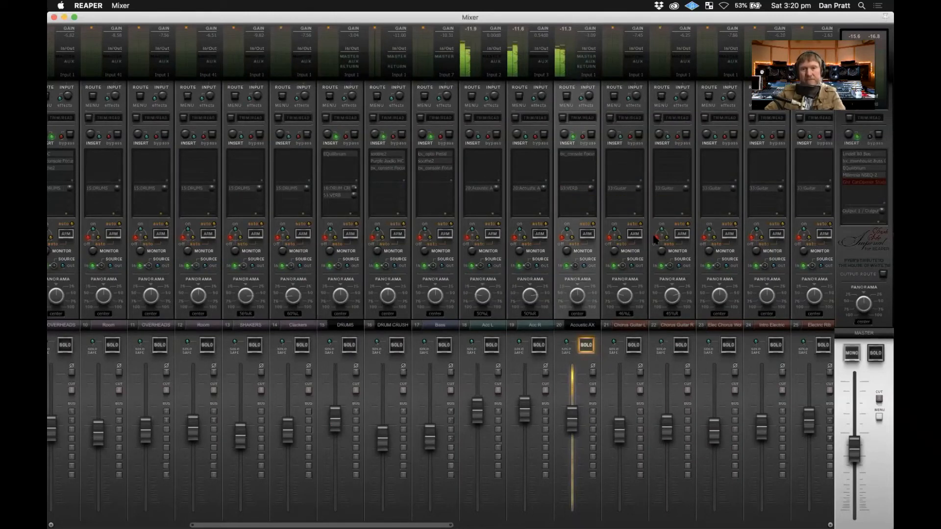
- Deepen the Focusrite's LMF cut on the Acoustic AX bus and close the plugin window
{"action": "double_click", "coordinate": [580, 156]}
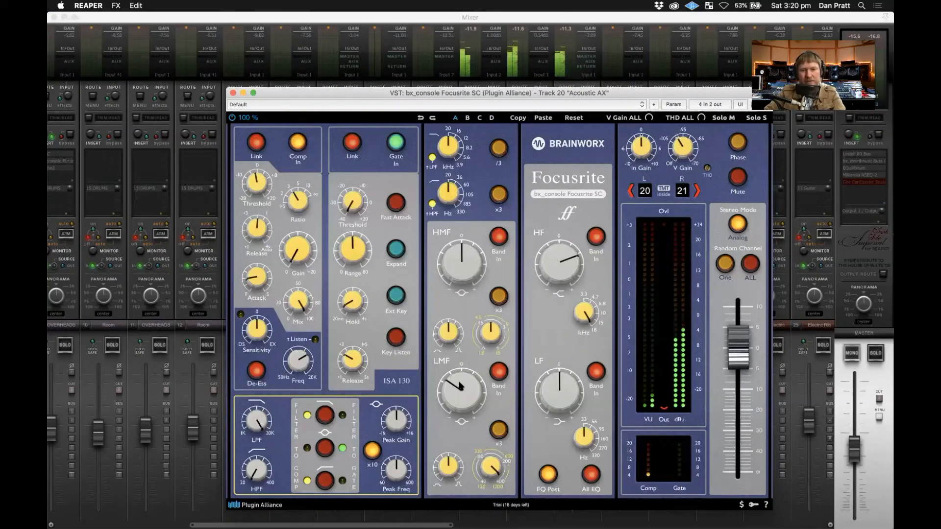
{"action": "mouse_move", "coordinate": [461, 385]}
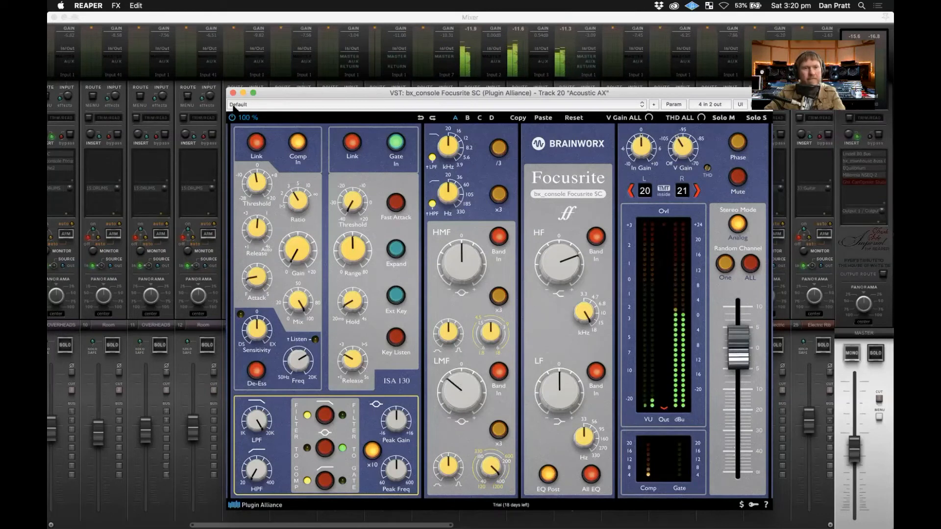
{"action": "left_click", "coordinate": [233, 93]}
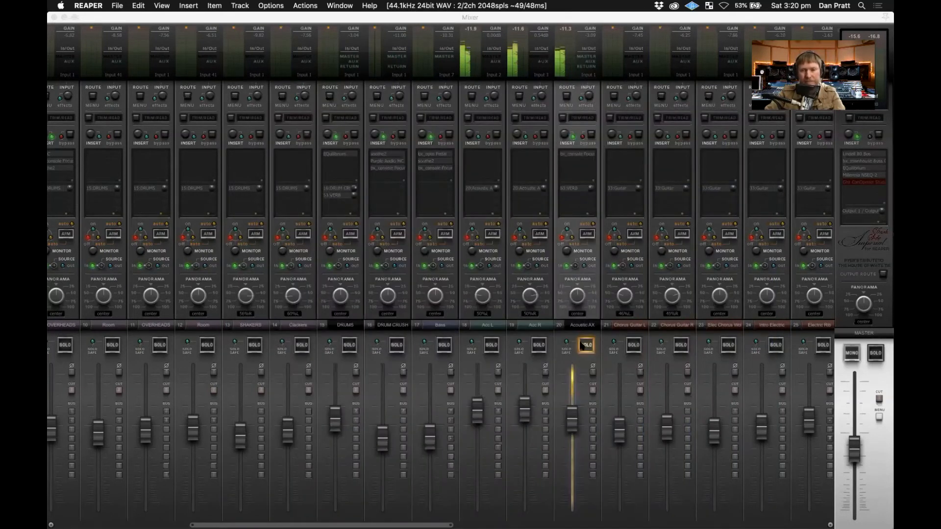
- Unsolo the Acoustic AX bus and lower its fader slightly against the full mix
{"action": "left_click", "coordinate": [618, 335]}
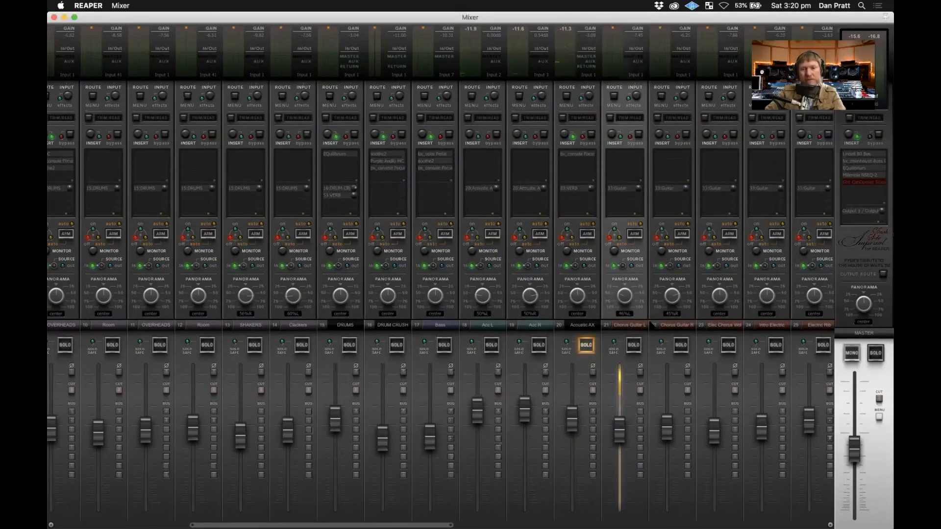
{"action": "left_click", "coordinate": [588, 349]}
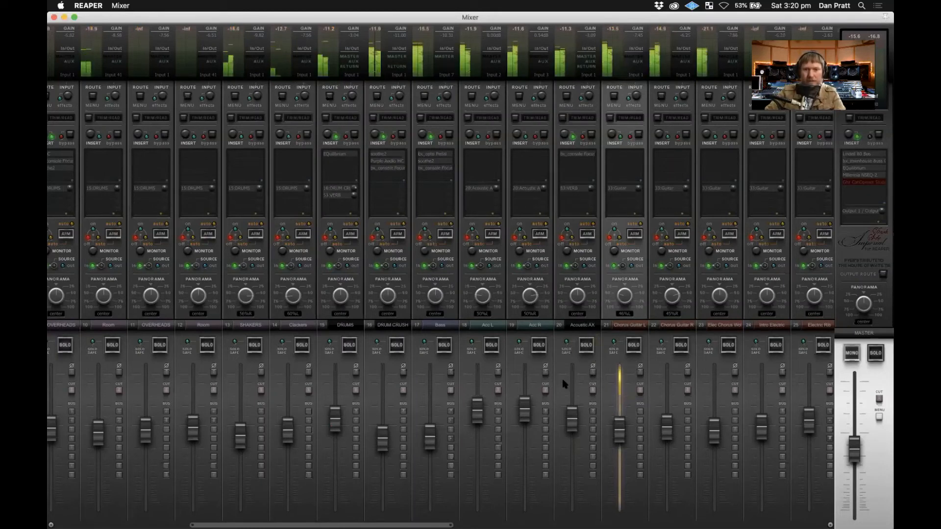
{"action": "left_click_drag", "start_coordinate": [572, 420], "coordinate": [576, 425]}
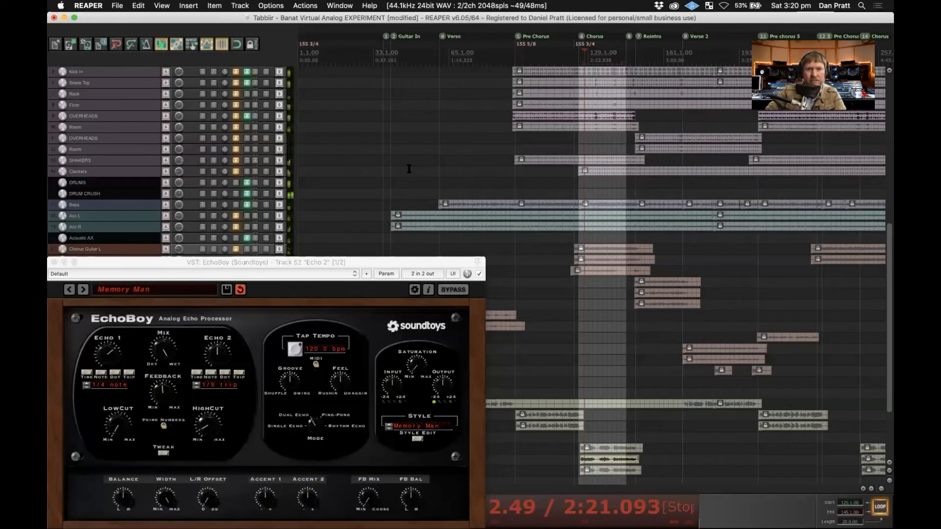
- Start playback from the Verse marker and close the EchoBoy window of the Echo 2 track
{"action": "left_click", "coordinate": [437, 60]}
{"action": "key", "text": "space"}
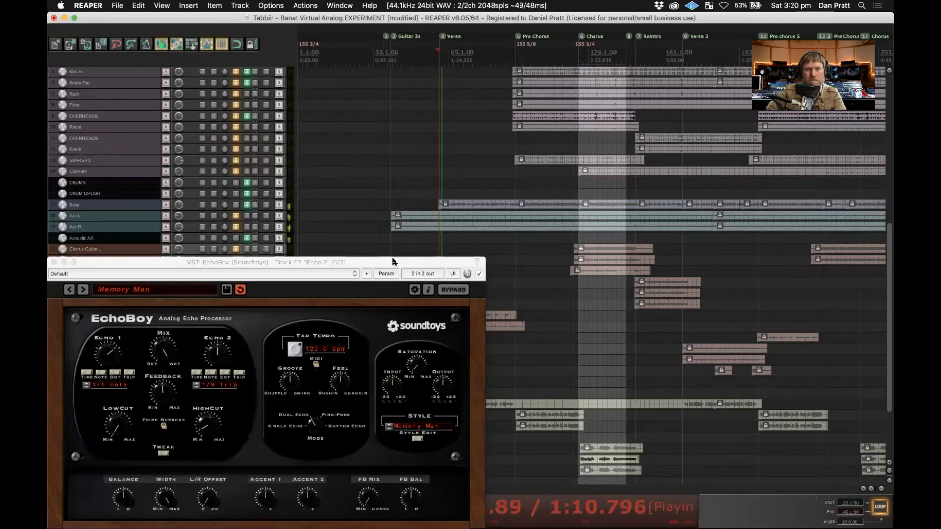
{"action": "left_click_drag", "start_coordinate": [57, 262], "coordinate": [343, 172]}
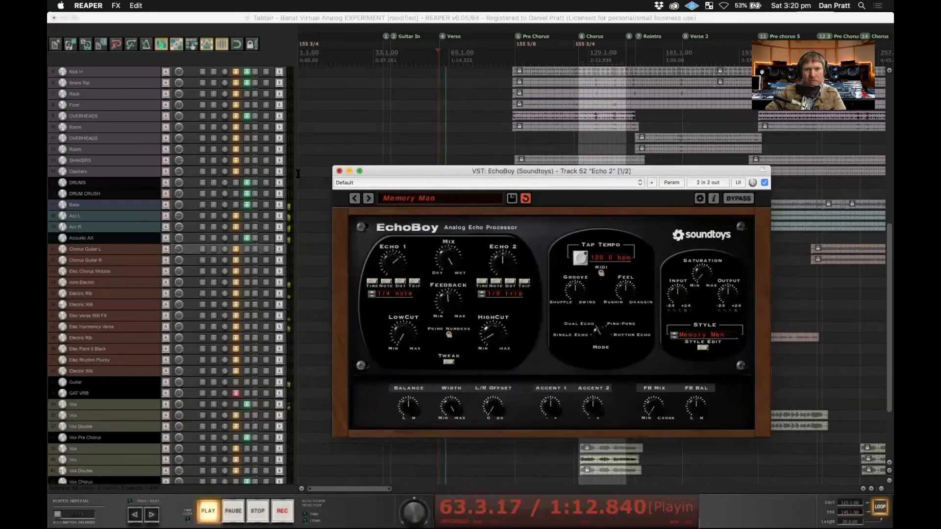
{"action": "left_click", "coordinate": [341, 171]}
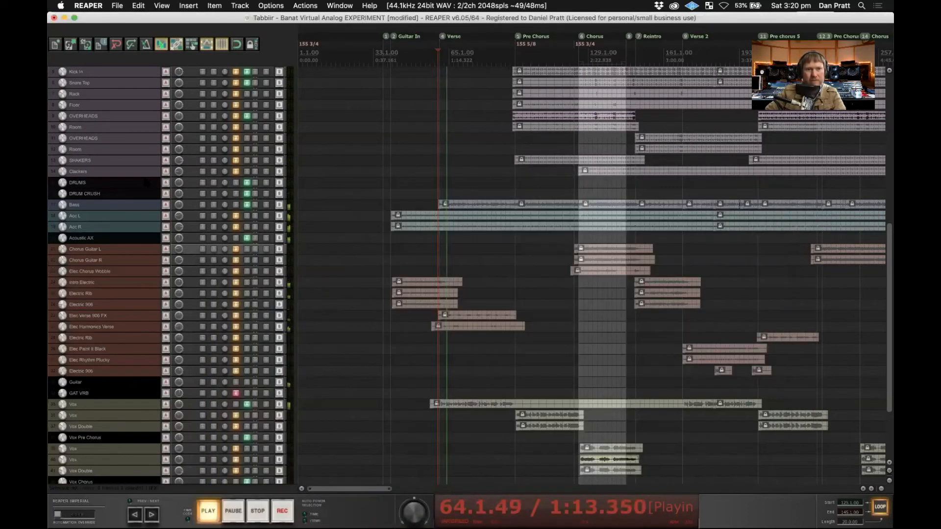
- Show the mixer and open the bx_console Focusrite SC plugin on the verse Vox track, number 35
{"action": "left_click", "coordinate": [133, 204]}
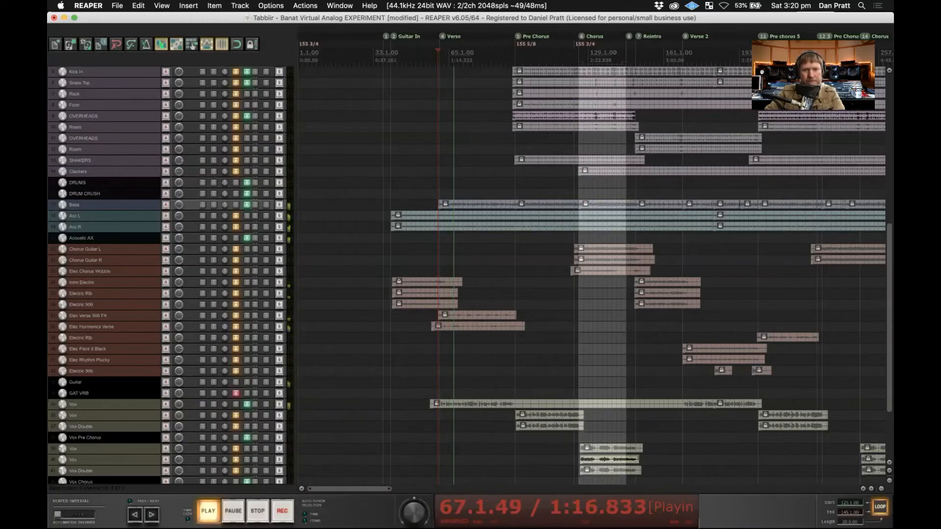
{"action": "key", "text": "super+m"}
{"action": "left_click", "coordinate": [629, 328]}
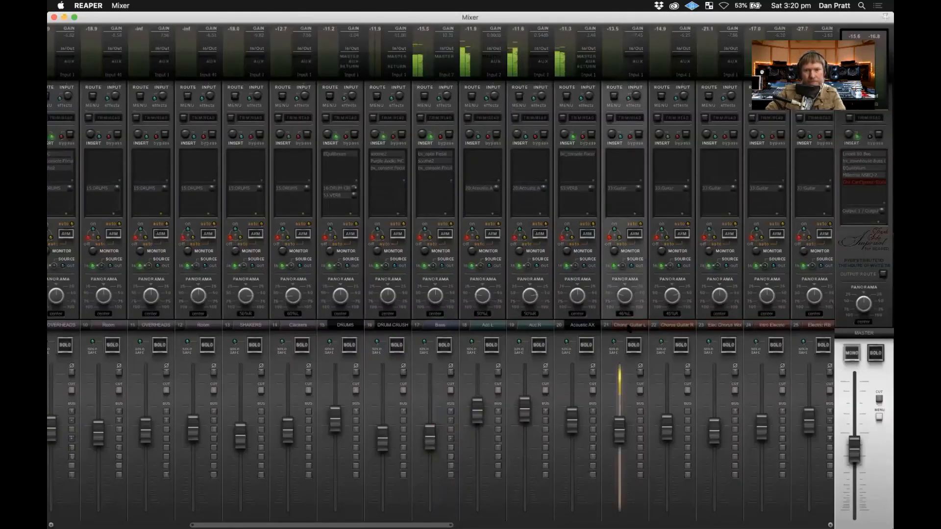
{"action": "scroll", "coordinate": [630, 329], "scroll_direction": "right", "scroll_amount": 10}
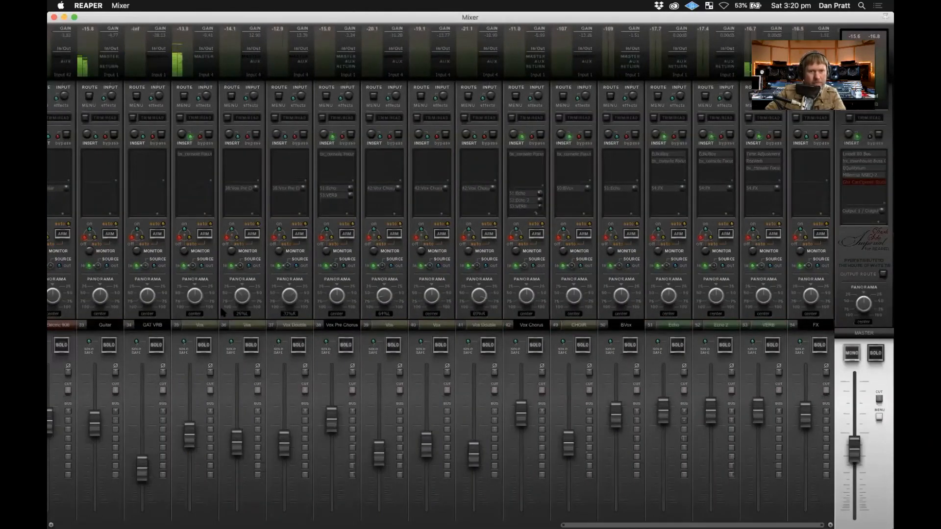
{"action": "left_click", "coordinate": [197, 156]}
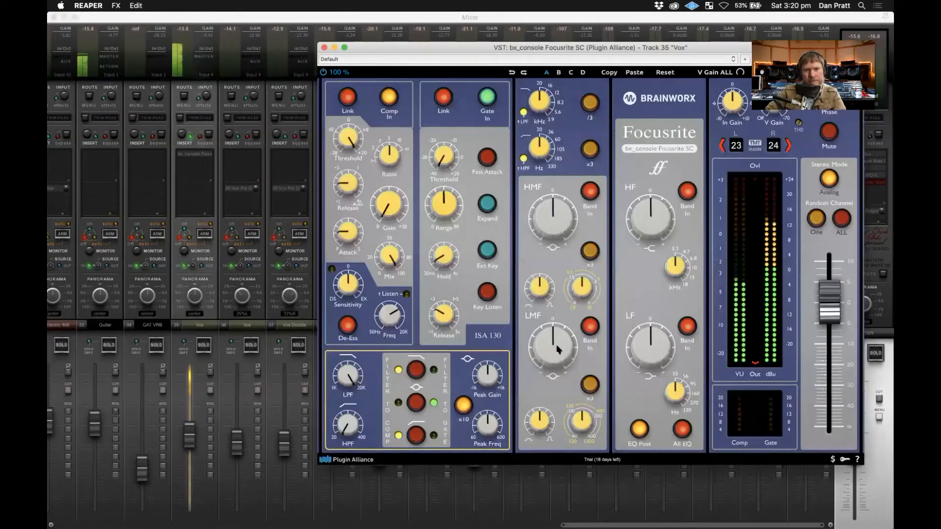
- Sweep the Vox Focusrite's boosted LMF band to a higher frequency, turn it into a cut and boost the HF shelf
{"action": "left_click_drag", "start_coordinate": [557, 349], "coordinate": [559, 329]}
{"action": "left_click_drag", "start_coordinate": [582, 423], "coordinate": [583, 405]}
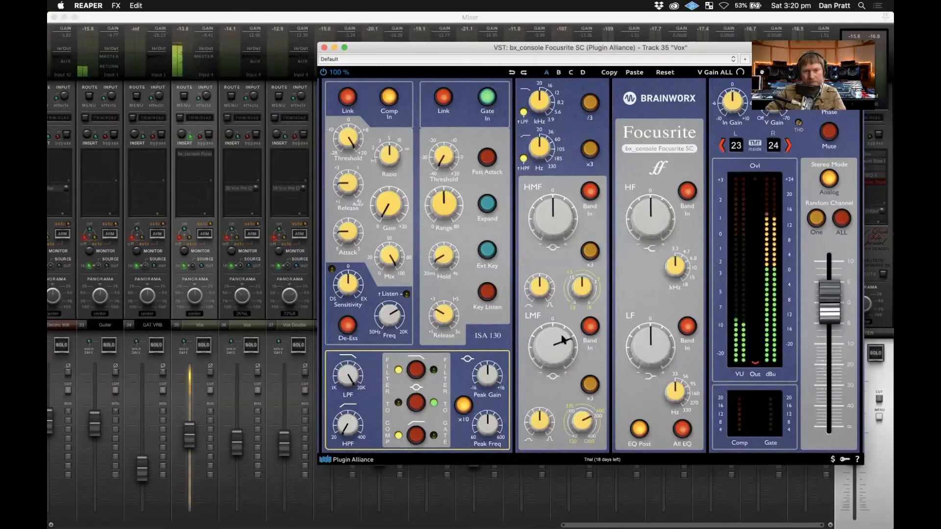
{"action": "left_click_drag", "start_coordinate": [554, 344], "coordinate": [554, 366]}
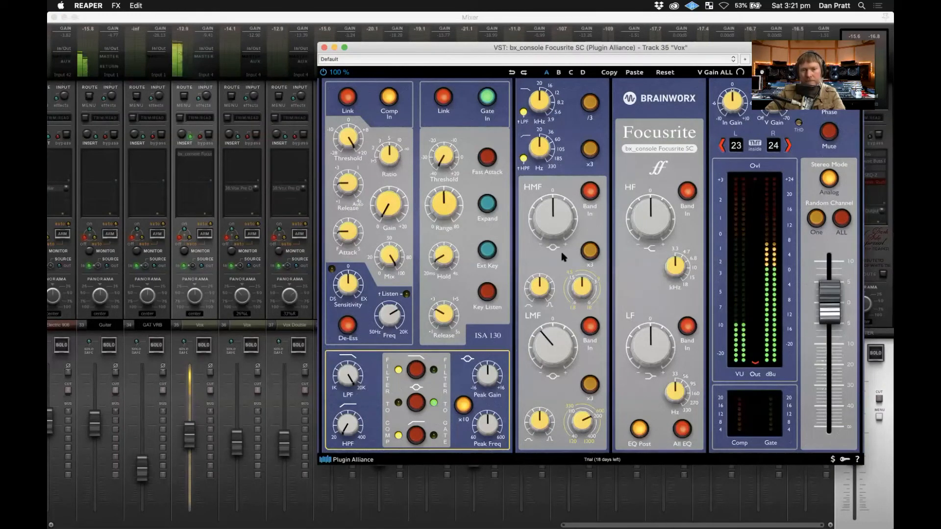
{"action": "mouse_move", "coordinate": [650, 216]}
{"action": "left_mouse_down"}
{"action": "mouse_move", "coordinate": [649, 208]}
{"action": "mouse_move", "coordinate": [650, 218]}
{"action": "left_mouse_up"}
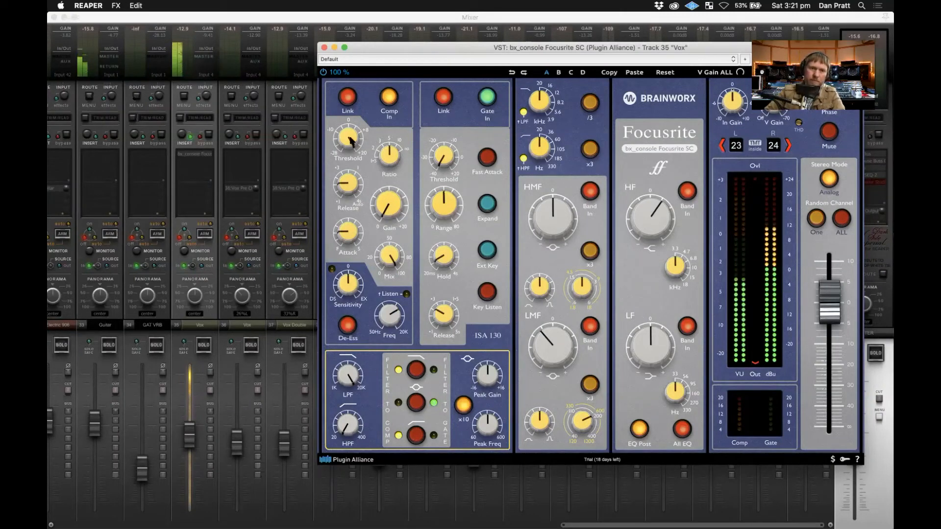
- Compress the Vox by lowering the threshold, slowing attack and release, reducing the compressor mix and adding make-up gain
{"action": "left_click_drag", "start_coordinate": [351, 140], "coordinate": [351, 139]}
{"action": "left_click_drag", "start_coordinate": [383, 256], "coordinate": [349, 240]}
{"action": "left_click_drag", "start_coordinate": [347, 183], "coordinate": [350, 142]}
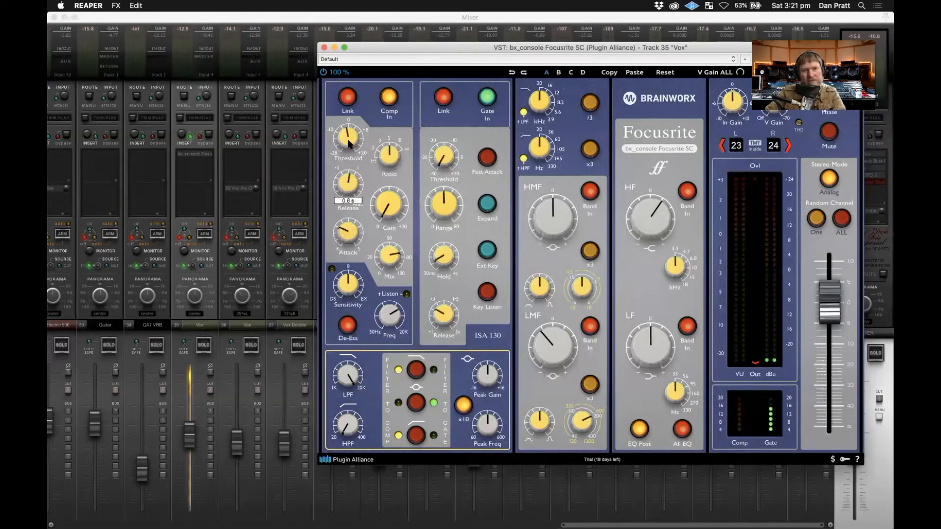
{"action": "left_click", "coordinate": [389, 260]}
{"action": "left_click_drag", "start_coordinate": [390, 214], "coordinate": [390, 217]}
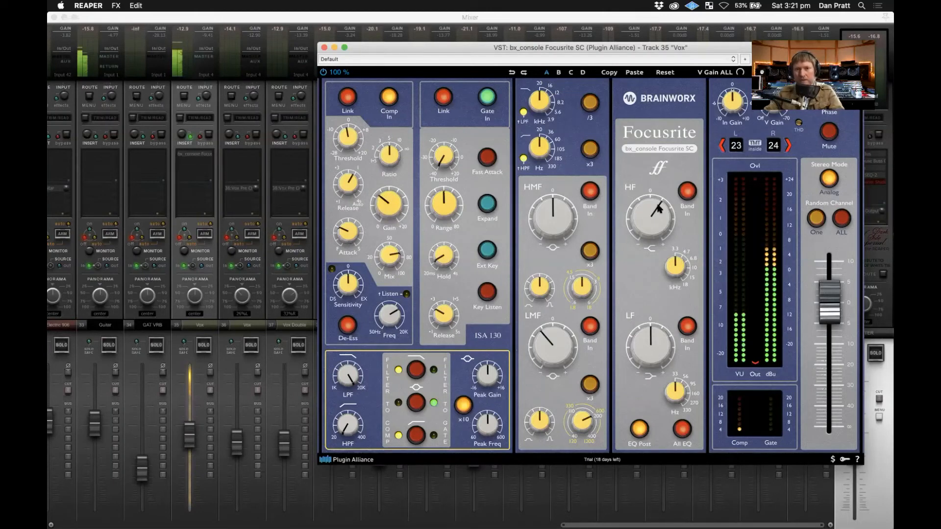
- Boost the Vox's HF shelf further and tune the de-esser's sensitivity and a higher detection frequency
{"action": "left_click_drag", "start_coordinate": [657, 221], "coordinate": [657, 212]}
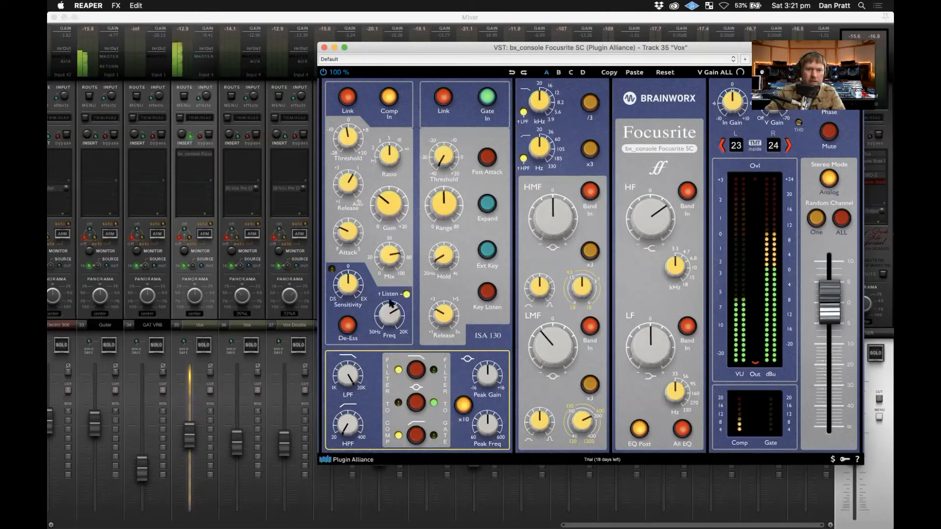
{"action": "mouse_move", "coordinate": [345, 292]}
{"action": "left_click_drag", "start_coordinate": [345, 292], "coordinate": [390, 300]}
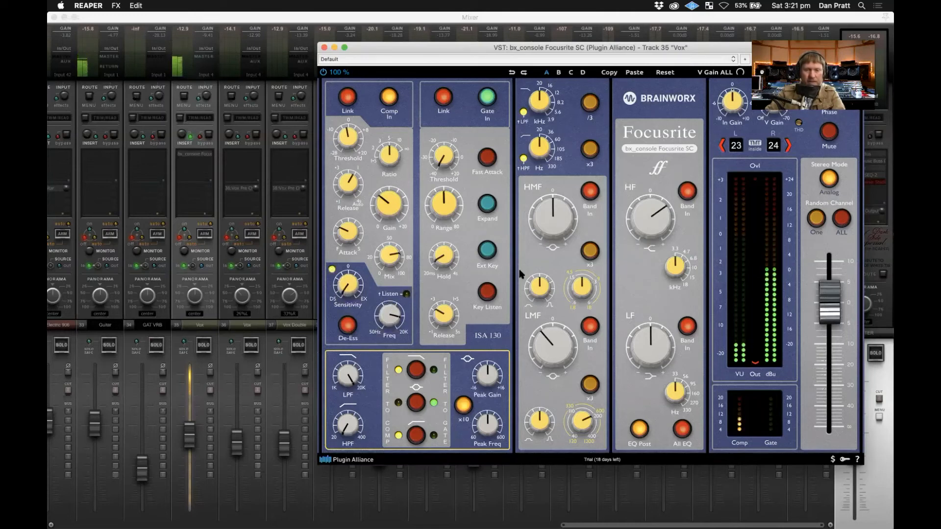
{"action": "left_click_drag", "start_coordinate": [654, 219], "coordinate": [655, 212]}
{"action": "left_click_drag", "start_coordinate": [338, 283], "coordinate": [355, 285]}
{"action": "left_click_drag", "start_coordinate": [650, 218], "coordinate": [650, 225]}
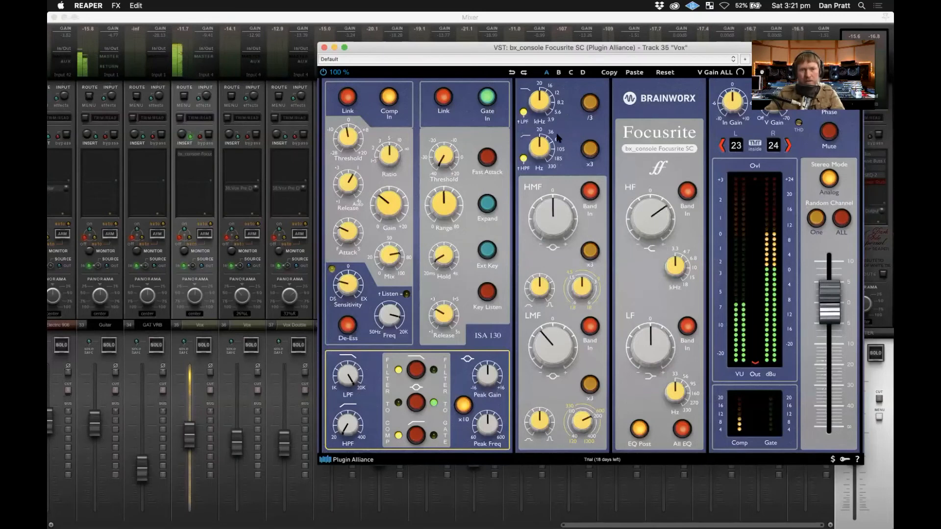
- Boost the Vox's HMF band at a higher frequency with adjusted Q, deepen the LMF cut and raise the high-pass filter
{"action": "left_click_drag", "start_coordinate": [555, 211], "coordinate": [555, 206]}
{"action": "left_click_drag", "start_coordinate": [582, 285], "coordinate": [583, 268]}
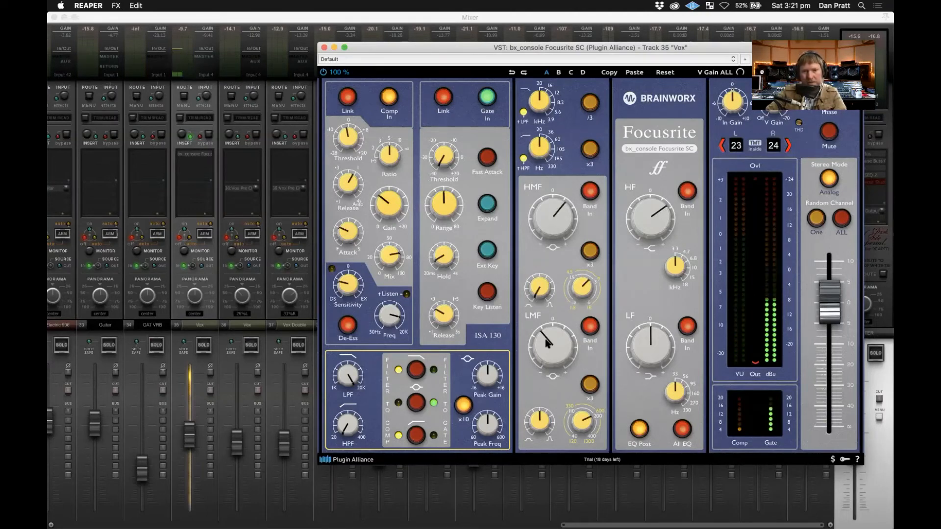
{"action": "left_click_drag", "start_coordinate": [551, 345], "coordinate": [551, 344]}
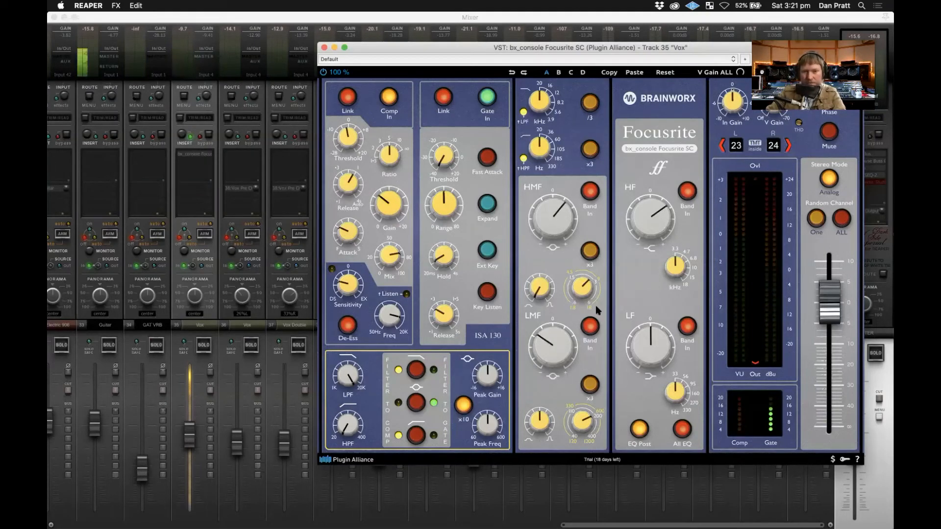
{"action": "left_click_drag", "start_coordinate": [539, 147], "coordinate": [539, 130]}
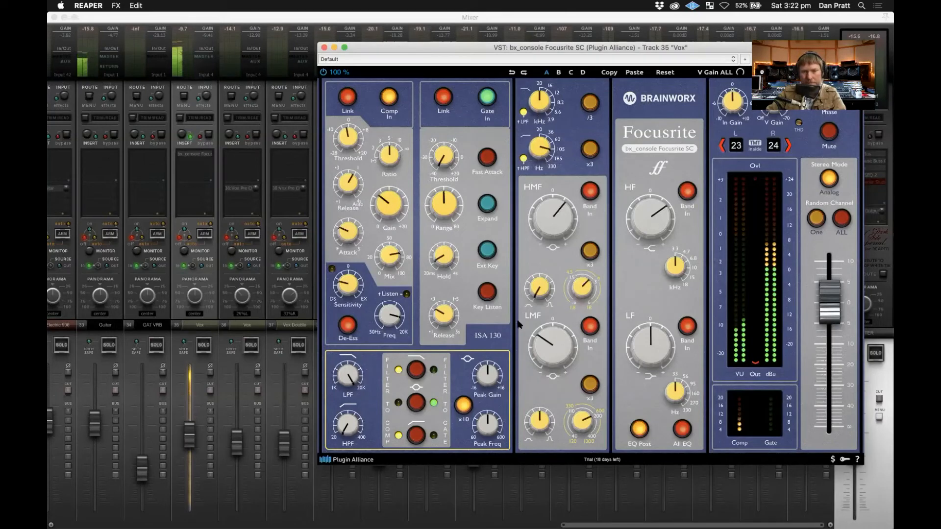
- Reset the Vox's LMF gain to zero, reduce the HMF boost and close the Focusrite window
{"action": "left_click_drag", "start_coordinate": [558, 349], "coordinate": [557, 352]}
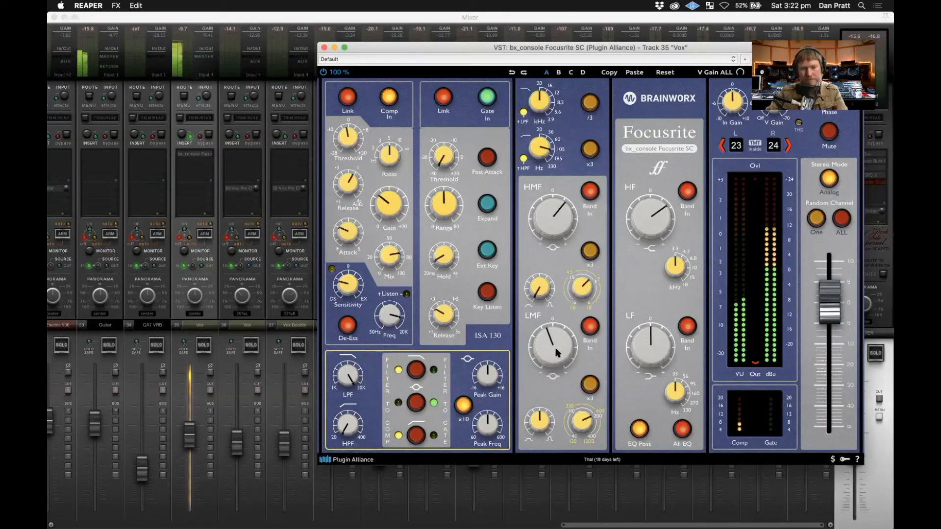
{"action": "double_click", "coordinate": [557, 352]}
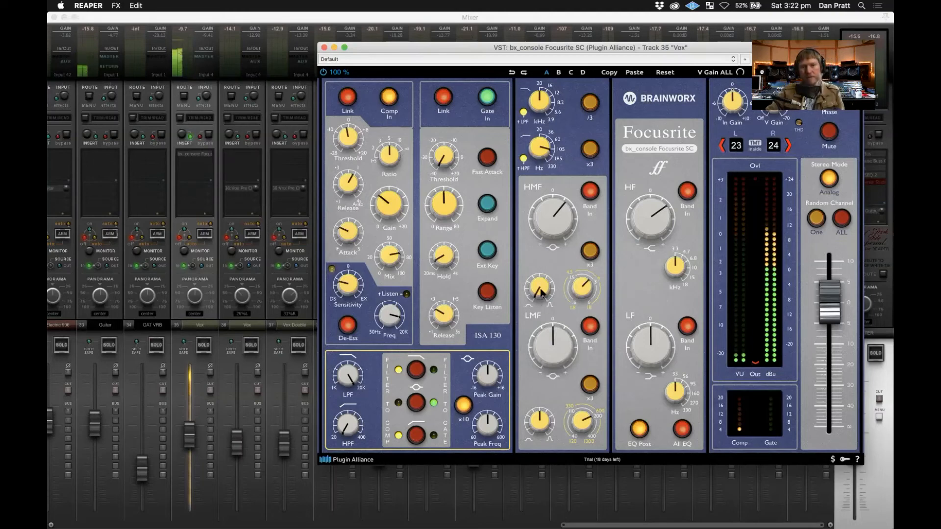
{"action": "left_click_drag", "start_coordinate": [558, 202], "coordinate": [557, 205]}
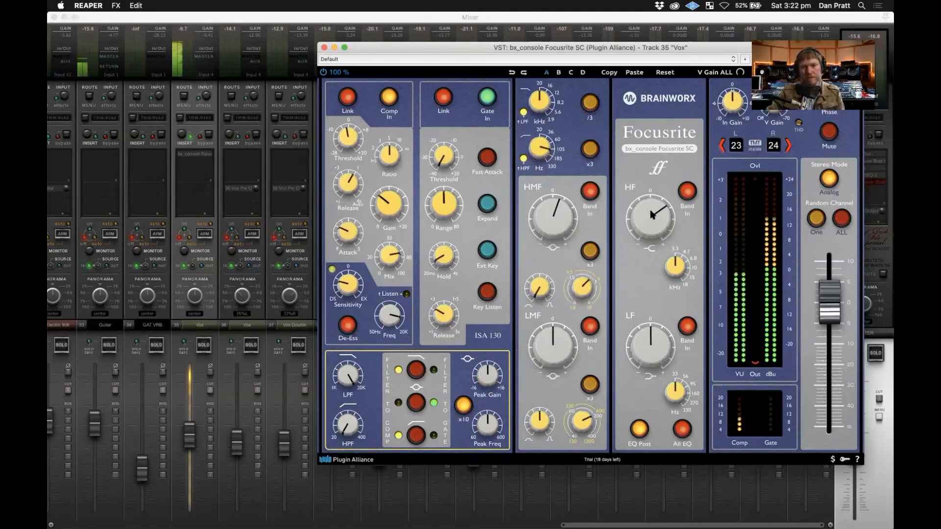
{"action": "left_click", "coordinate": [325, 48]}
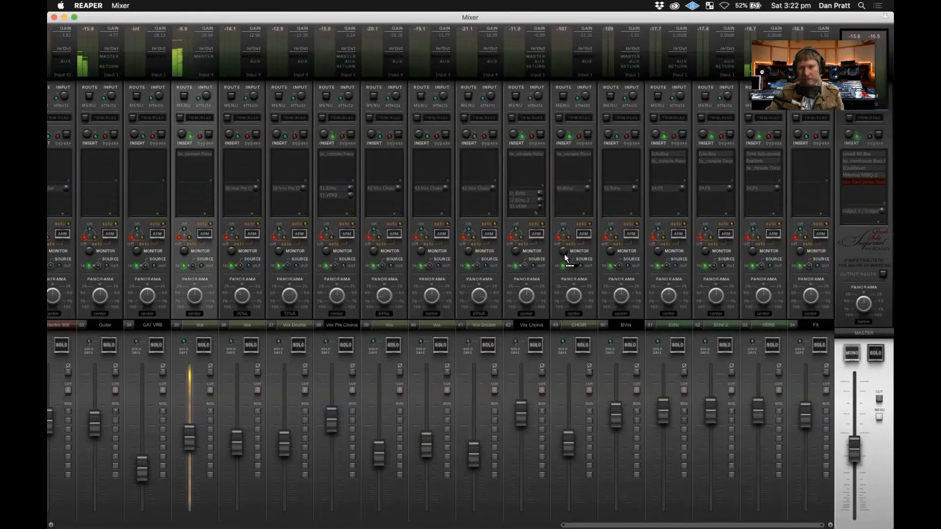
- Add sends from the Vox track to VERB at -11.08 dB and to Echo at -12 dB
{"action": "left_click_drag", "start_coordinate": [742, 244], "coordinate": [771, 185]}
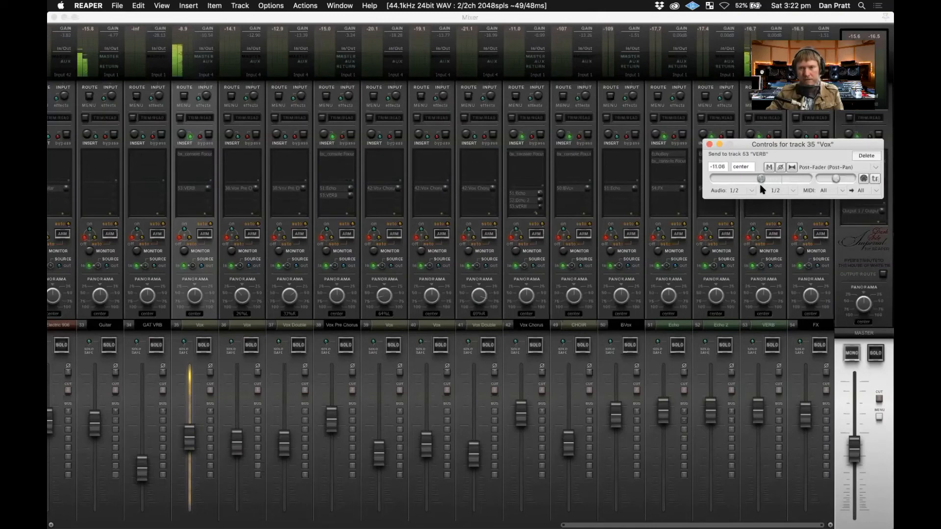
{"action": "left_click", "coordinate": [710, 144]}
{"action": "left_click", "coordinate": [215, 206]}
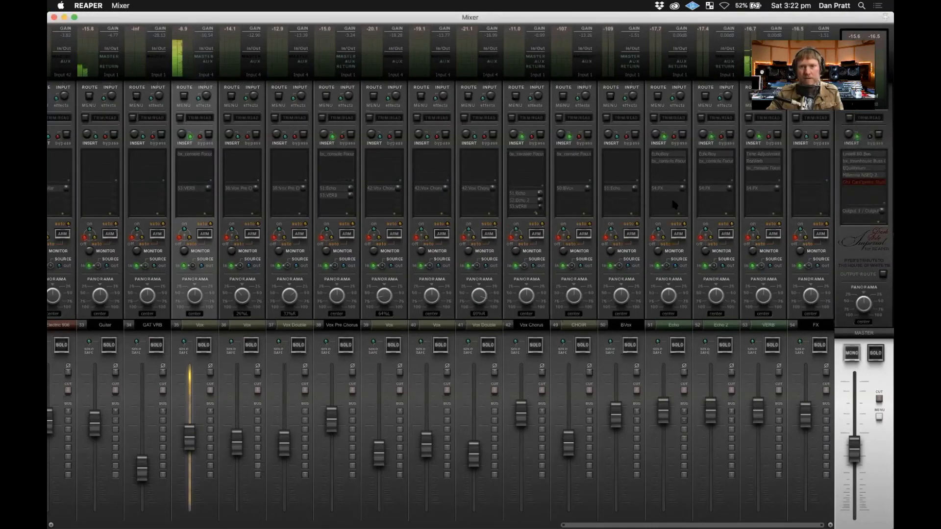
{"action": "left_click", "coordinate": [673, 204]}
{"action": "left_click_drag", "start_coordinate": [751, 186], "coordinate": [746, 191]}
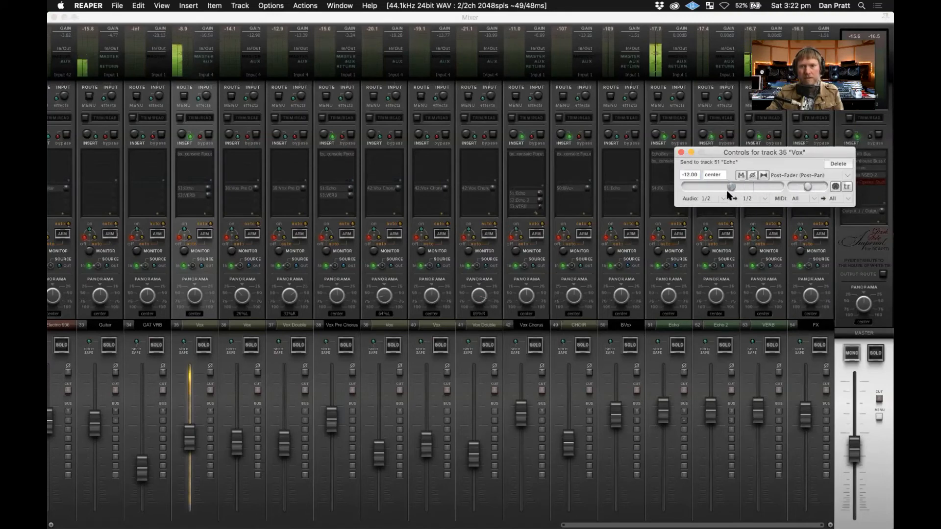
{"action": "left_click", "coordinate": [682, 152]}
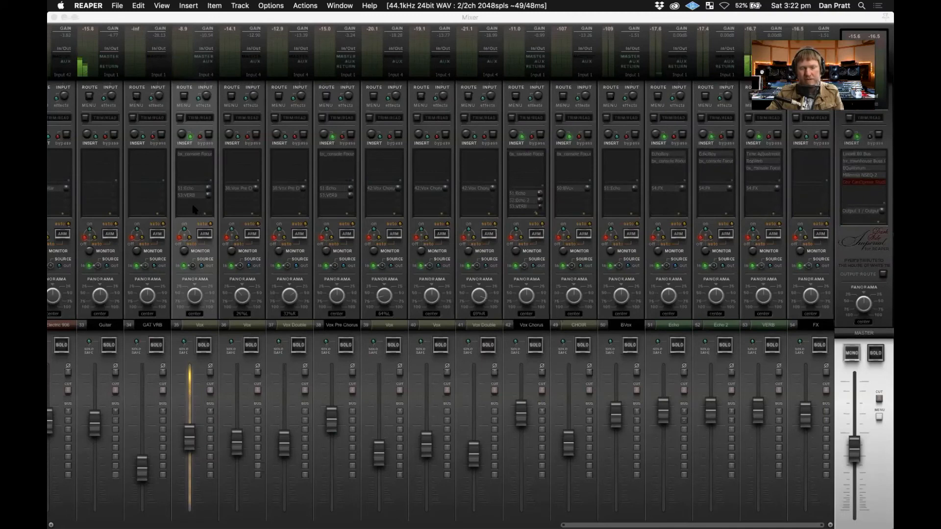
- Add a send from the Vox track to Echo 2 at -17.29 dB, comparing the sound with the send muted and unmuted
{"action": "left_click", "coordinate": [206, 213]}
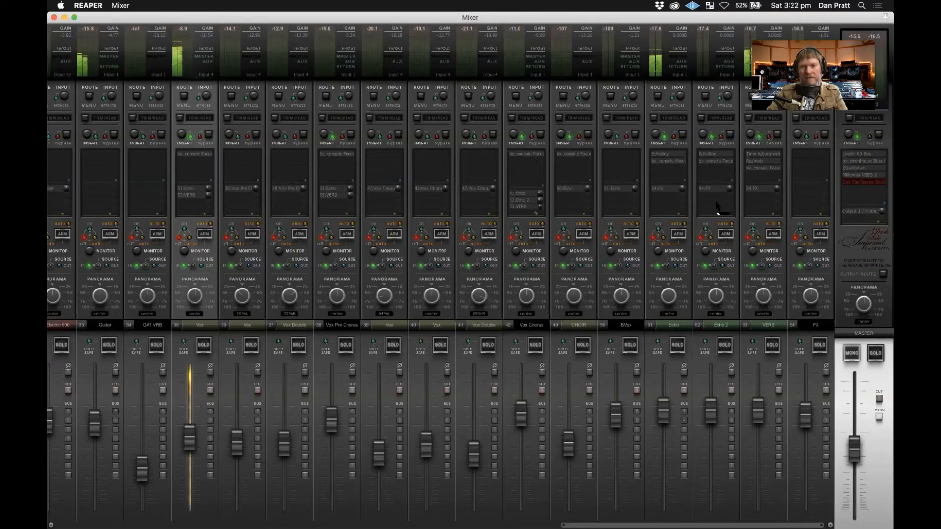
{"action": "left_click_drag", "start_coordinate": [716, 205], "coordinate": [716, 205]}
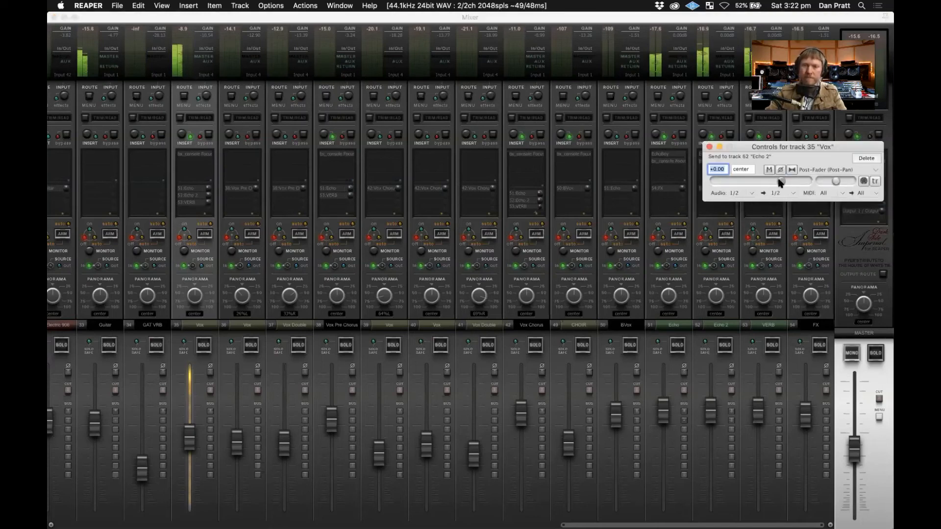
{"action": "left_click_drag", "start_coordinate": [779, 180], "coordinate": [752, 184]}
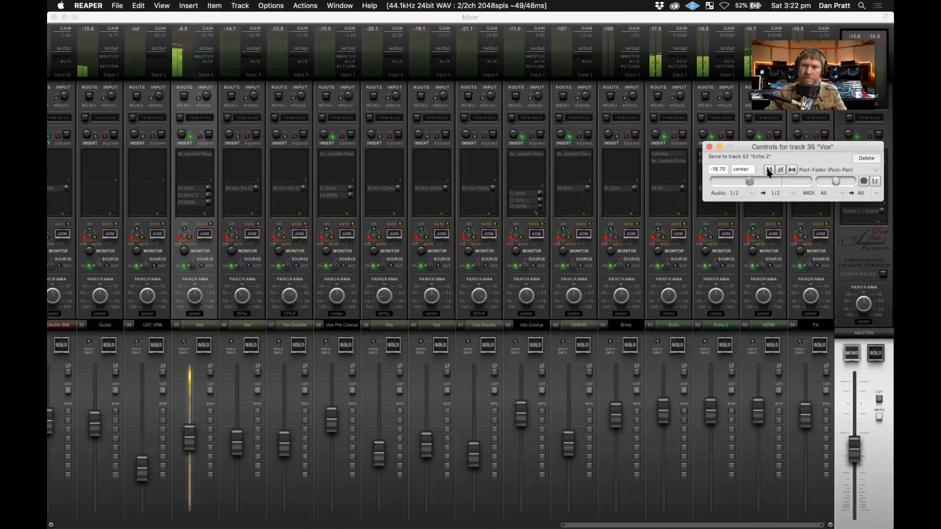
{"action": "left_click", "coordinate": [768, 171]}
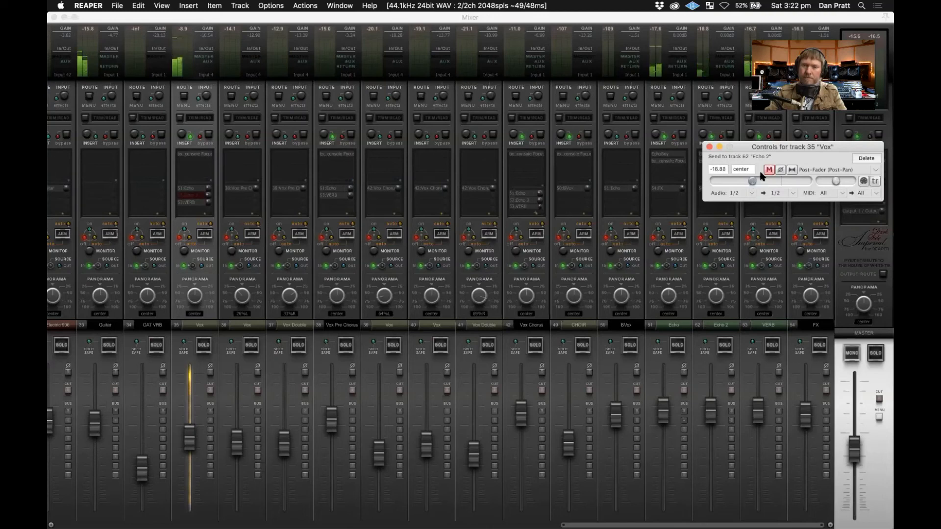
{"action": "left_click", "coordinate": [769, 170]}
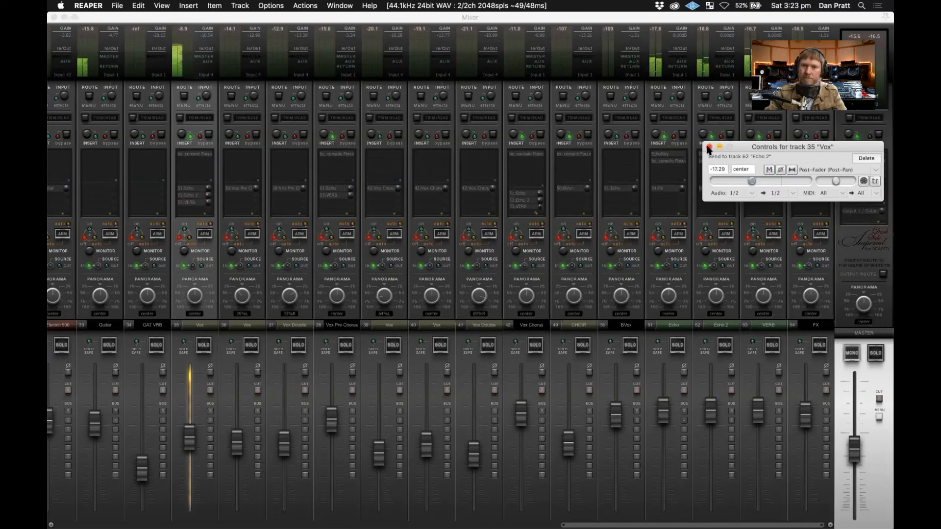
{"action": "key", "text": "Escape"}
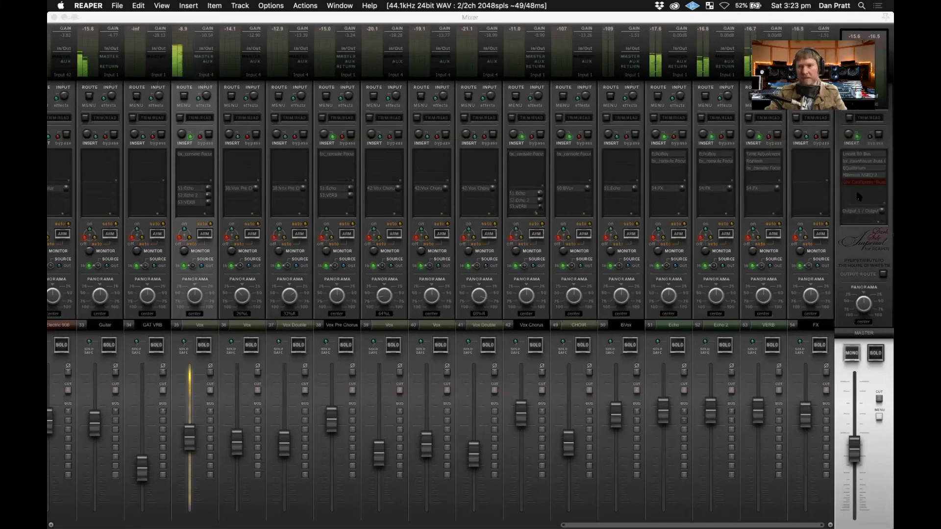
- Open the master track's CanOpener Studio 3, take it out of bypass and keep its window in view
{"action": "left_click", "coordinate": [859, 183]}
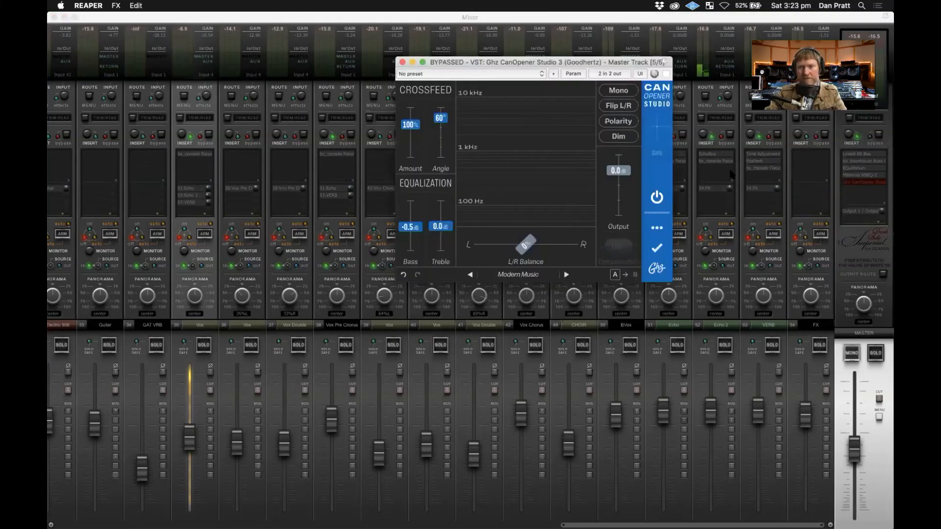
{"action": "left_click_drag", "start_coordinate": [483, 117], "coordinate": [558, 237]}
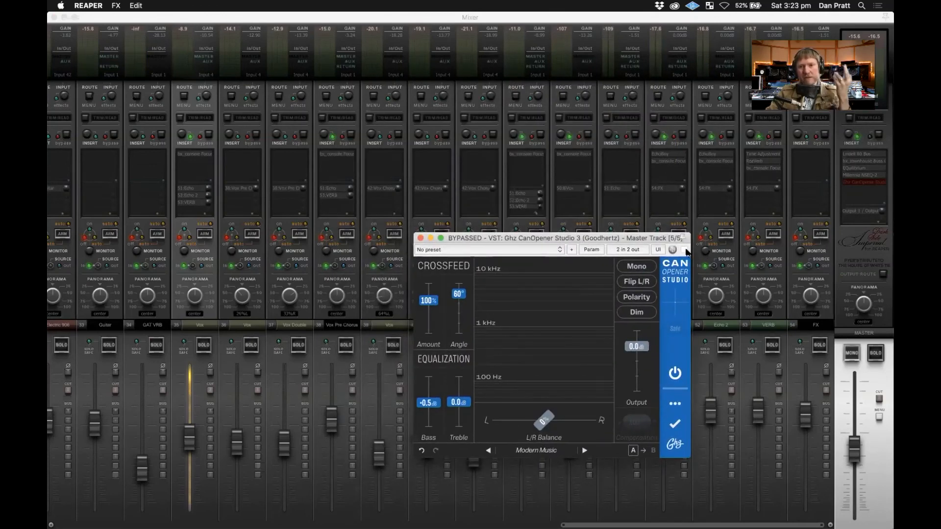
{"action": "left_click", "coordinate": [685, 250]}
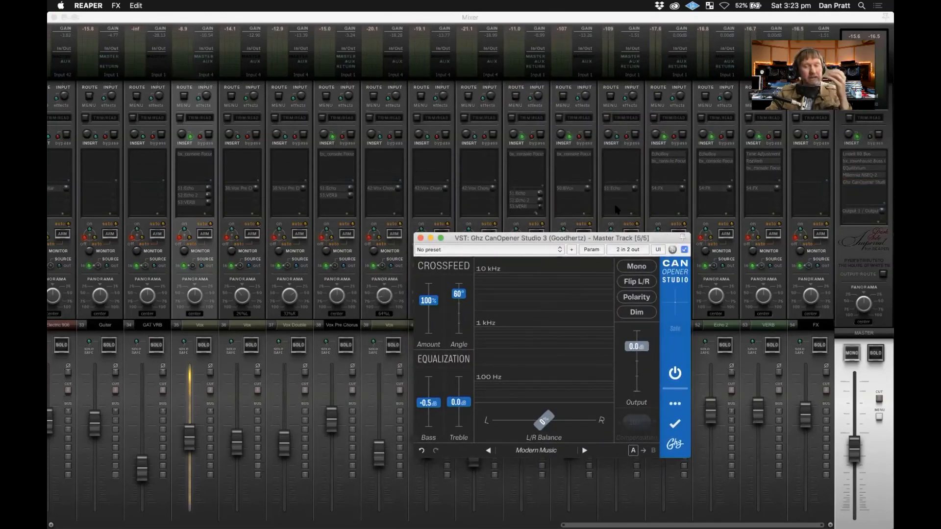
{"action": "left_click_drag", "start_coordinate": [568, 238], "coordinate": [566, 215]}
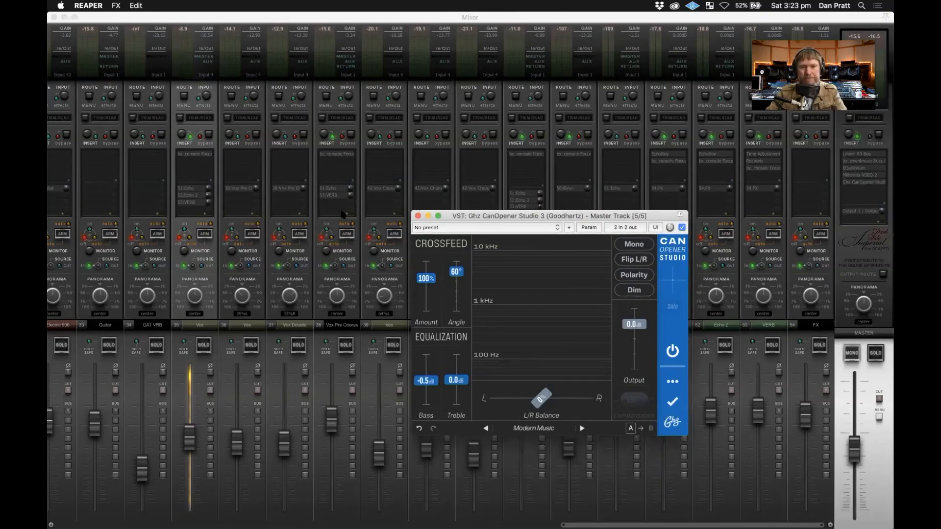
{"action": "left_click", "coordinate": [340, 332]}
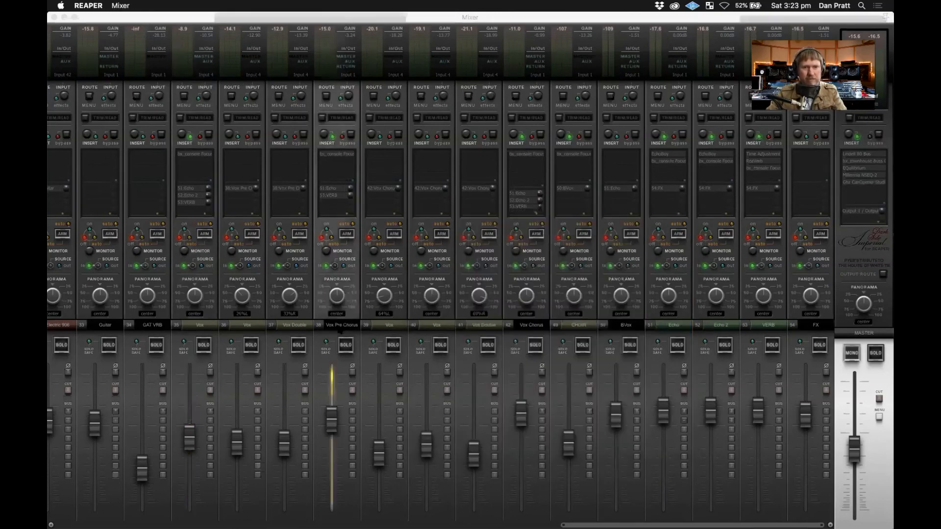
{"action": "left_click", "coordinate": [857, 182]}
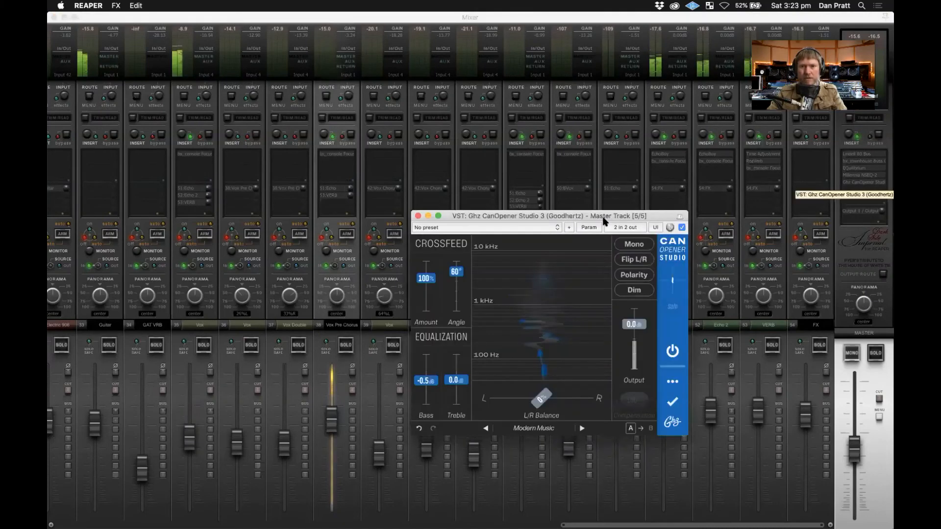
- Move the CanOpener window clear of the vocal channels and lower the Vox track's Echo 2 send to -20.02 dB
{"action": "left_click_drag", "start_coordinate": [603, 218], "coordinate": [637, 238]}
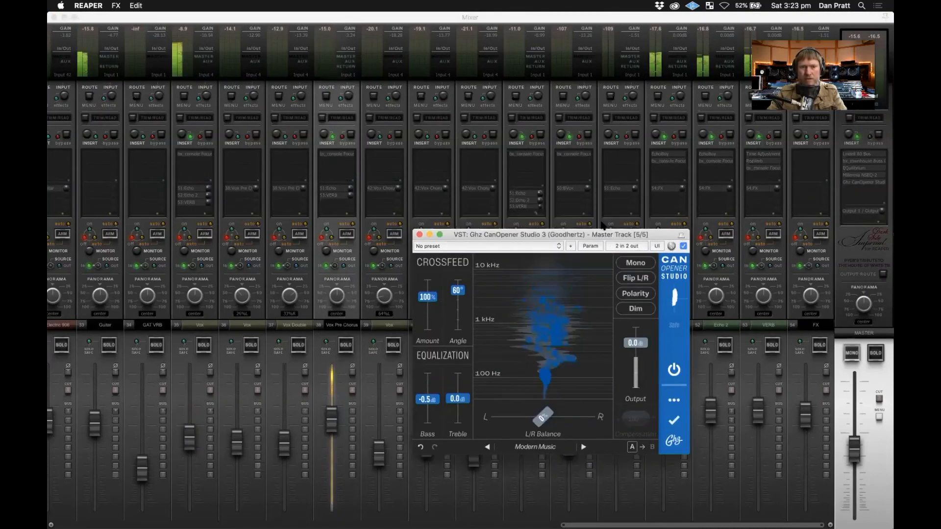
{"action": "left_click", "coordinate": [195, 196]}
{"action": "left_click_drag", "start_coordinate": [243, 175], "coordinate": [240, 178]}
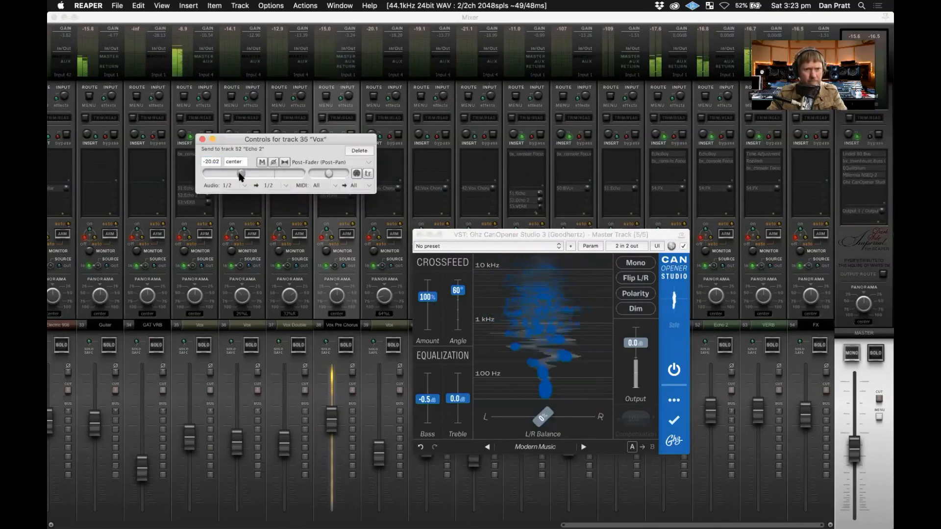
{"action": "left_click", "coordinate": [203, 139]}
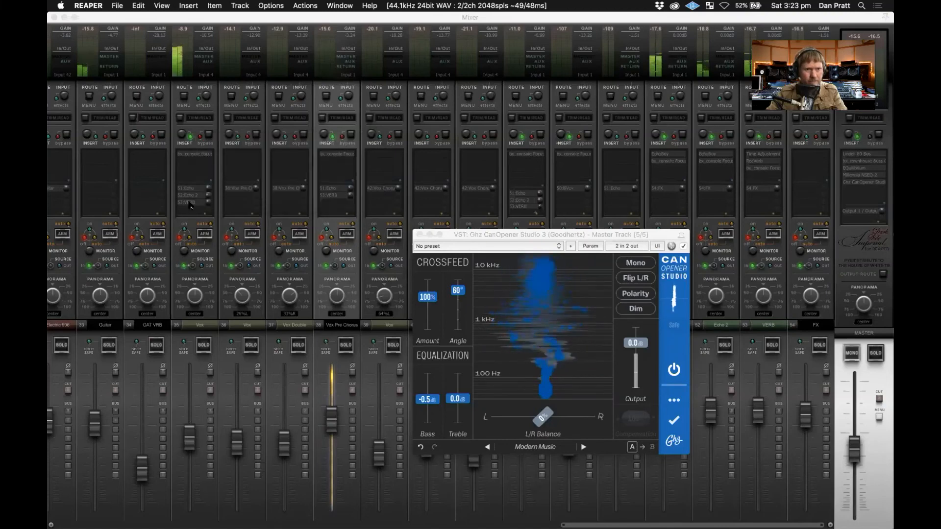
- Lower the Vox track's Echo send to -15.35 dB and raise its VERB send to -9.25 dB
{"action": "left_click", "coordinate": [189, 205]}
{"action": "left_click", "coordinate": [184, 190]}
{"action": "left_click_drag", "start_coordinate": [240, 168], "coordinate": [236, 171]}
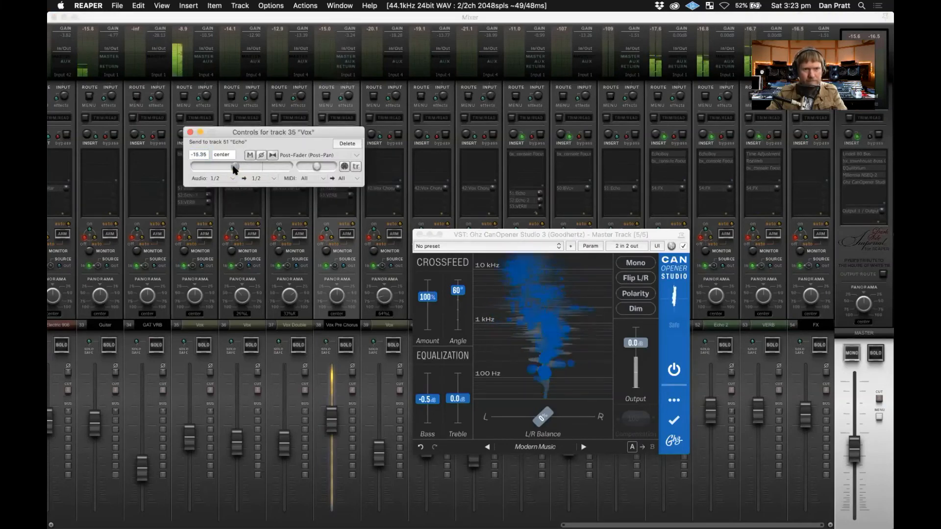
{"action": "left_click", "coordinate": [189, 133]}
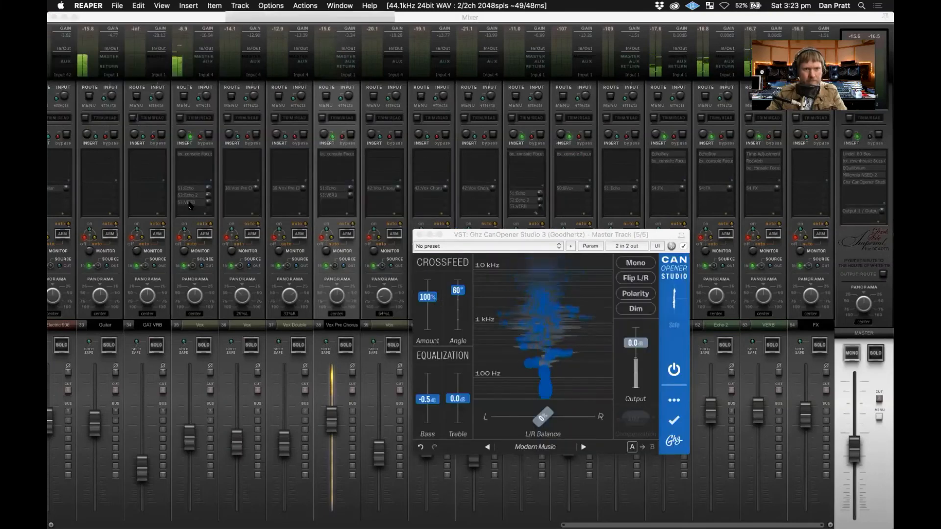
{"action": "left_click", "coordinate": [189, 202]}
{"action": "left_click", "coordinate": [253, 184]}
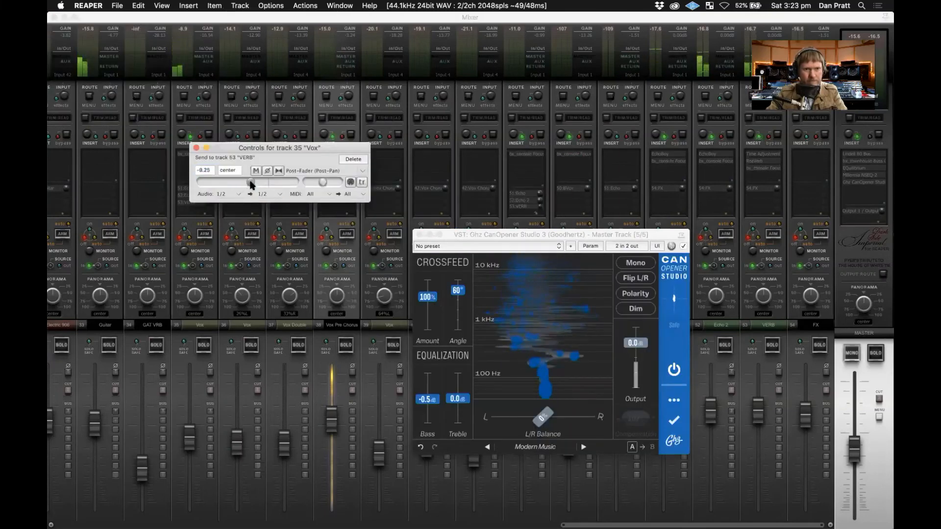
{"action": "left_click", "coordinate": [196, 148]}
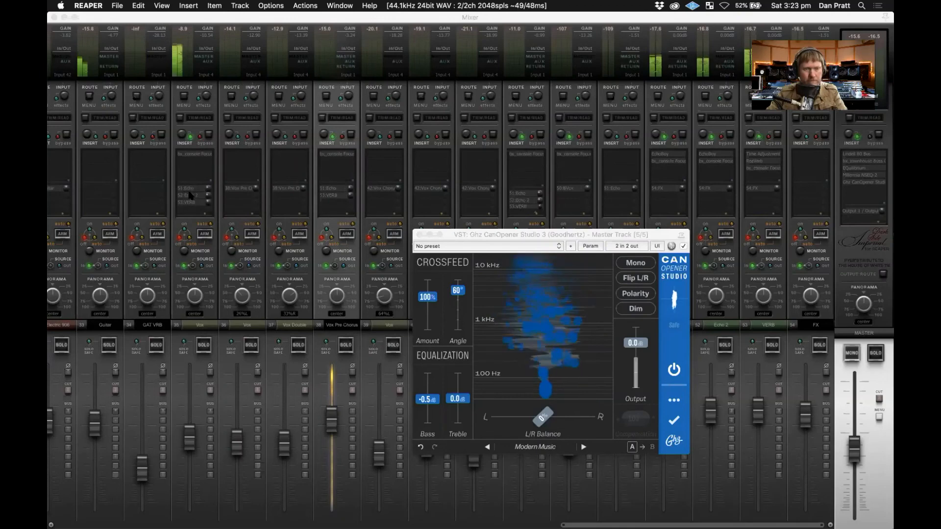
- Check the Vox track's Echo 2 send, and lower its Echo send to -16.81 dB
{"action": "left_click", "coordinate": [190, 196]}
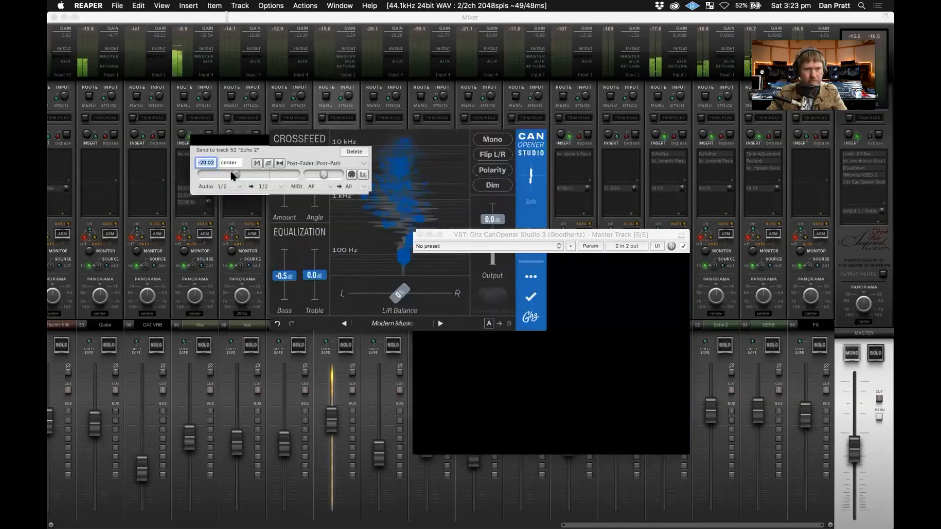
{"action": "left_click", "coordinate": [199, 142]}
{"action": "left_click", "coordinate": [186, 188]}
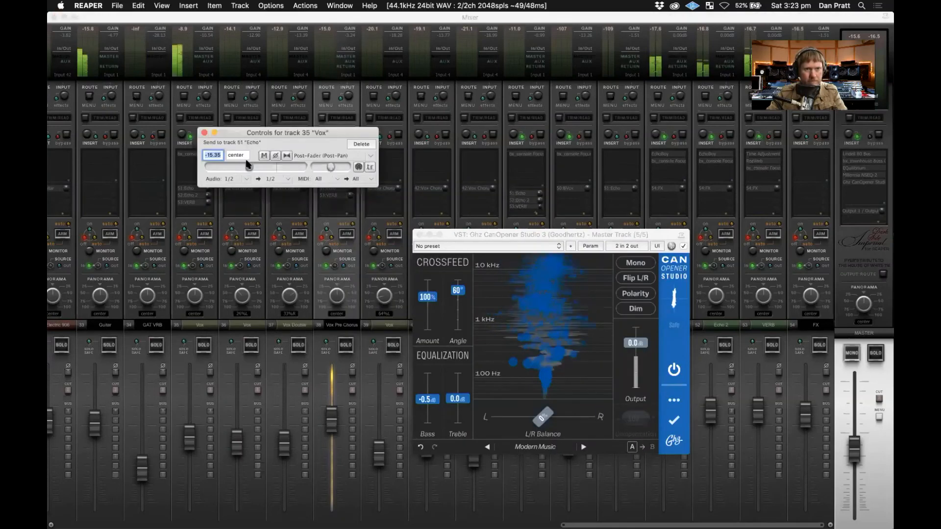
{"action": "left_click_drag", "start_coordinate": [246, 167], "coordinate": [243, 167]}
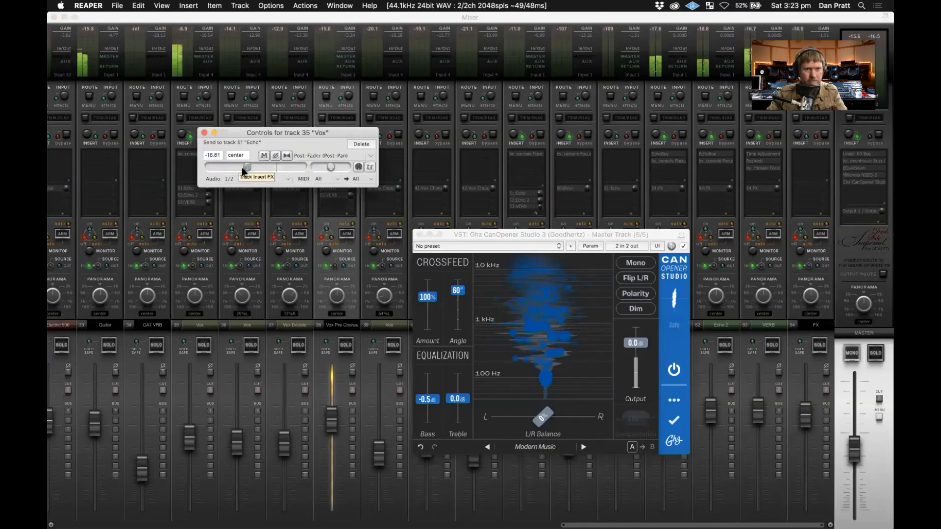
{"action": "left_click", "coordinate": [204, 133]}
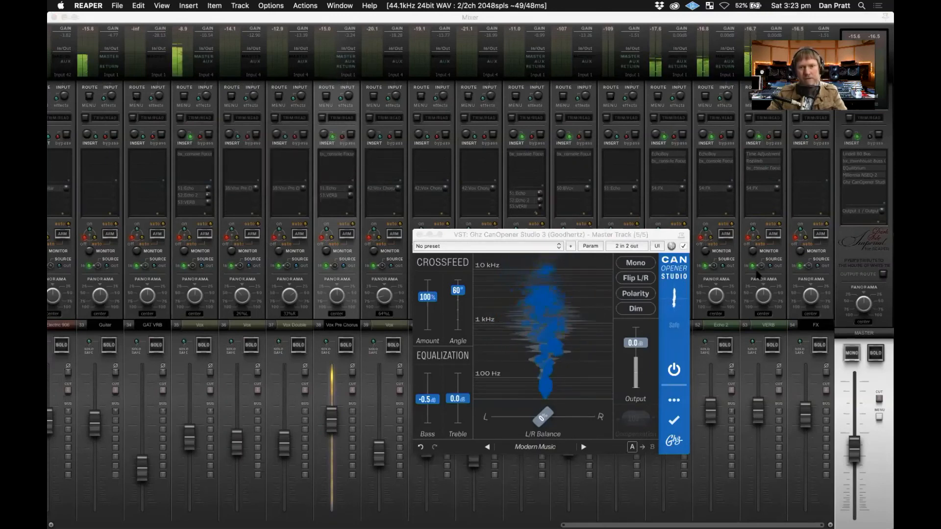
- Play the verse with CanOpener active and mute the FX bus to hear the mix without reverb and echoes
{"action": "left_click_drag", "start_coordinate": [612, 235], "coordinate": [559, 199]}
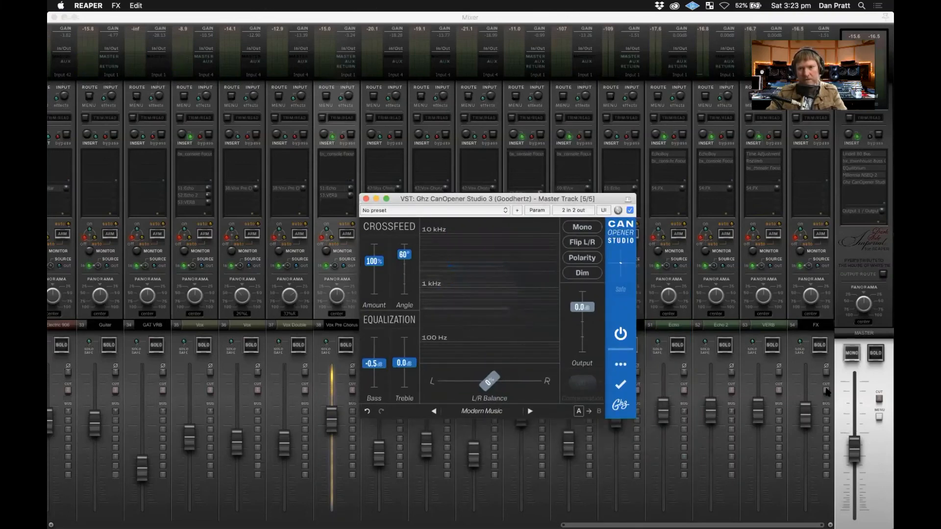
{"action": "left_click", "coordinate": [208, 328]}
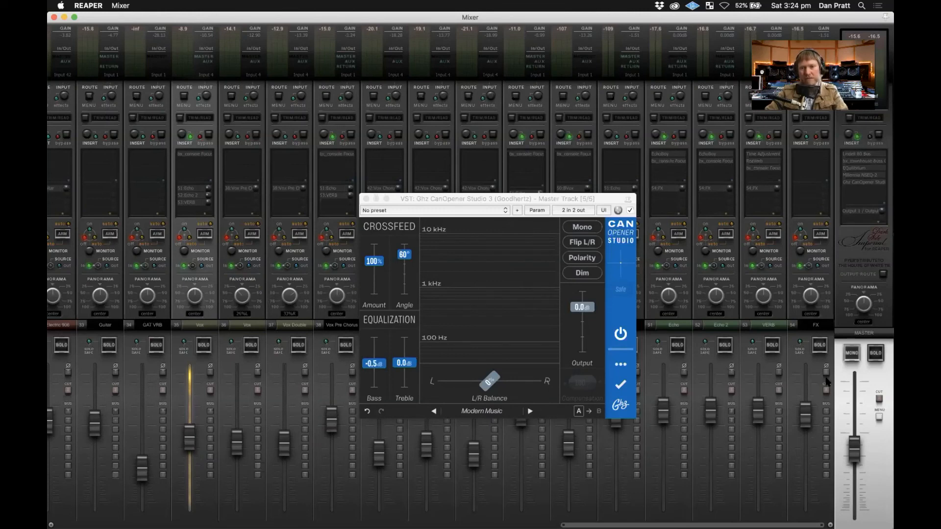
{"action": "key", "text": "space"}
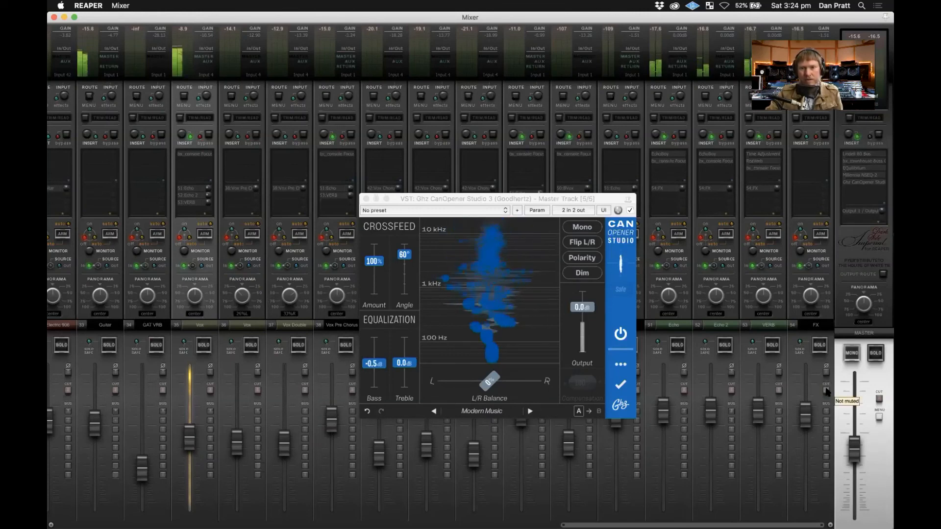
{"action": "left_click", "coordinate": [826, 391]}
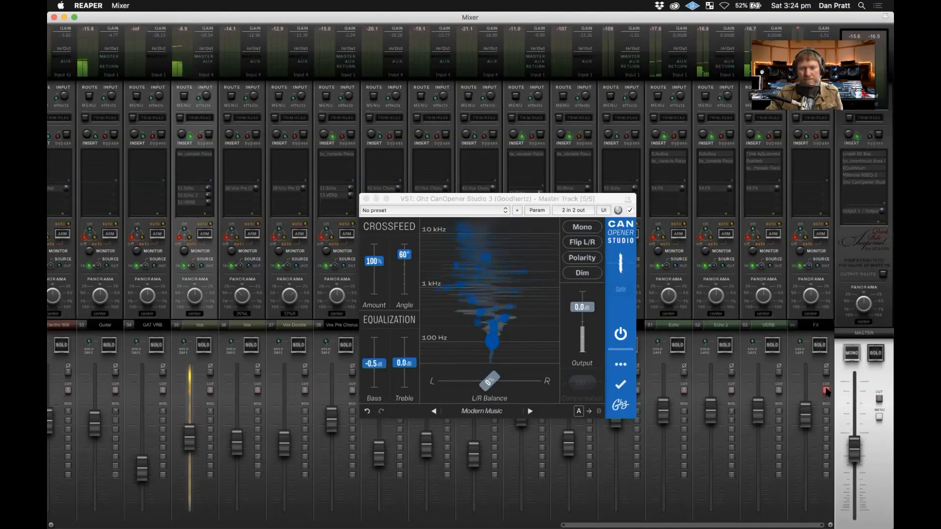
{"action": "key", "text": "space"}
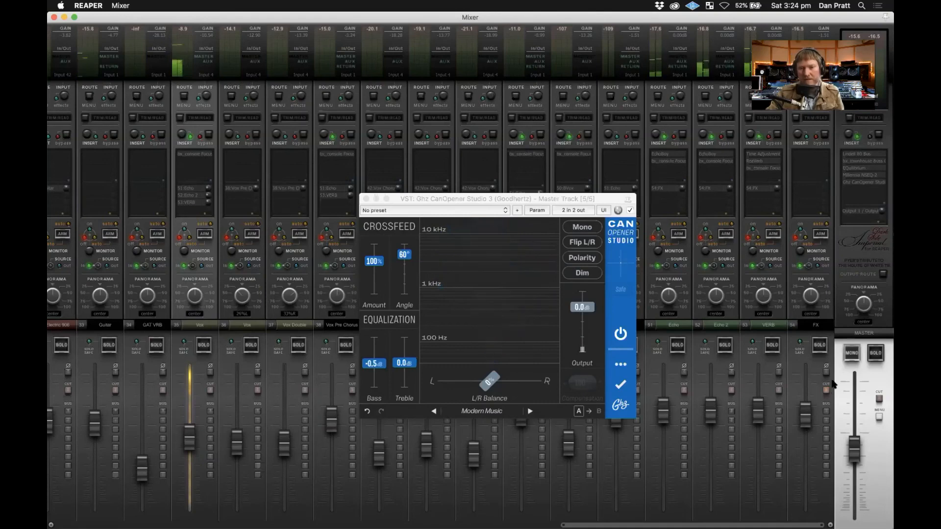
- Bypass the master track's CanOpener Studio 3 and close its window
{"action": "left_click", "coordinate": [624, 212]}
{"action": "left_click", "coordinate": [629, 210]}
{"action": "left_click", "coordinate": [366, 199]}
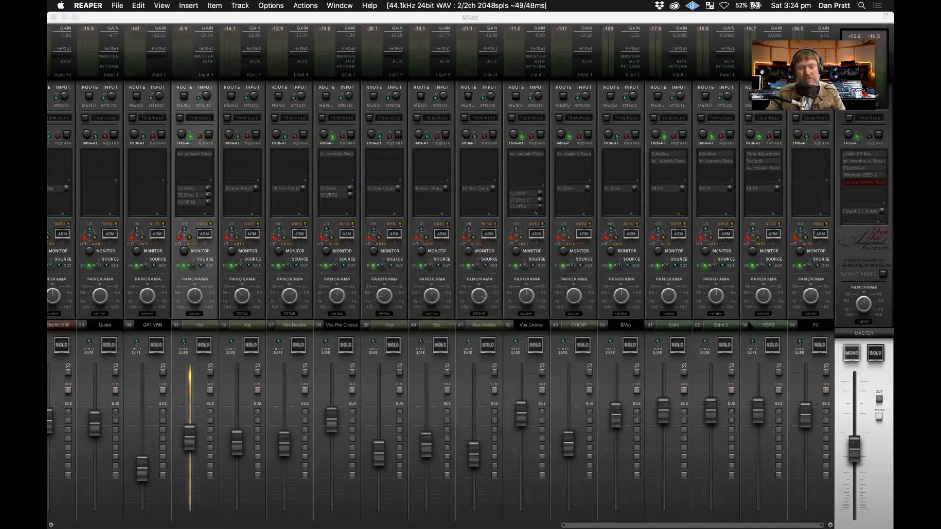
- Compare the verse with the FX bus muted and unmuted while CanOpener is bypassed, leaving the bus unmuted
{"action": "left_click", "coordinate": [827, 386]}
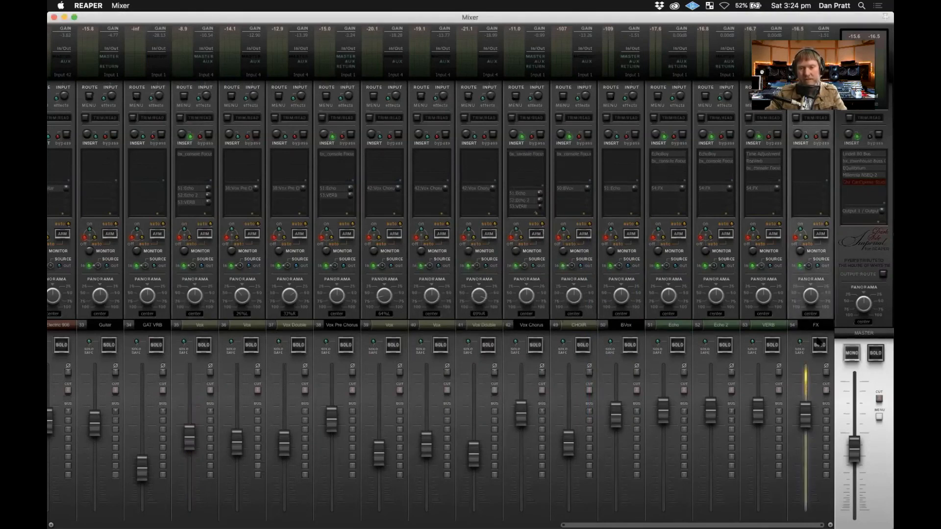
{"action": "left_click", "coordinate": [827, 392]}
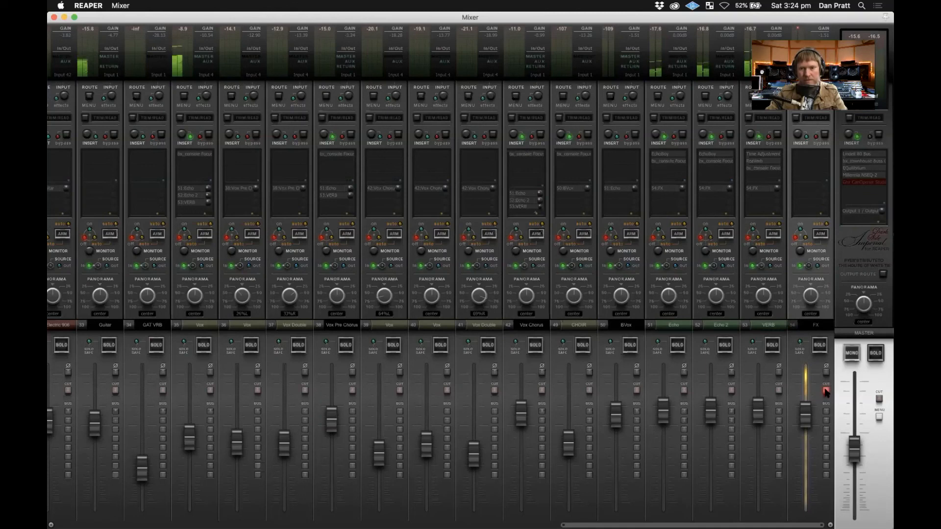
{"action": "left_click", "coordinate": [826, 391]}
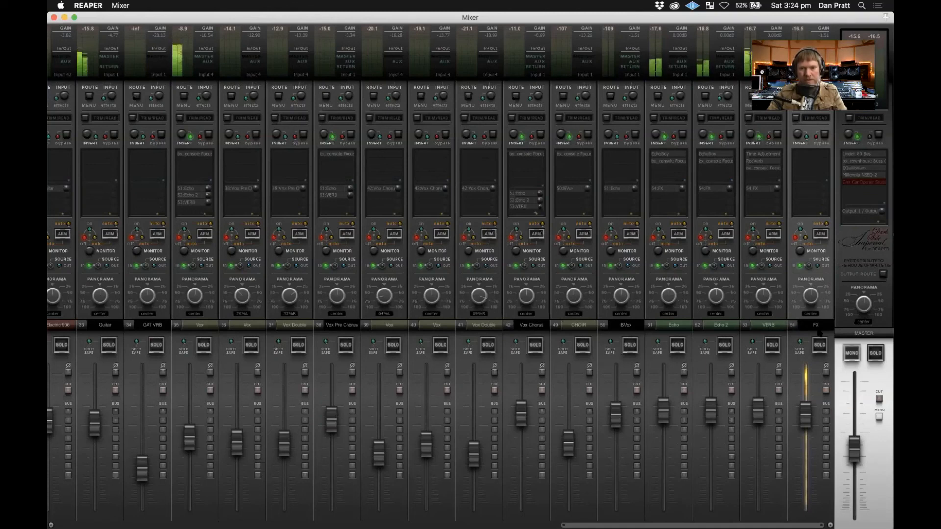
{"action": "left_click", "coordinate": [769, 328]}
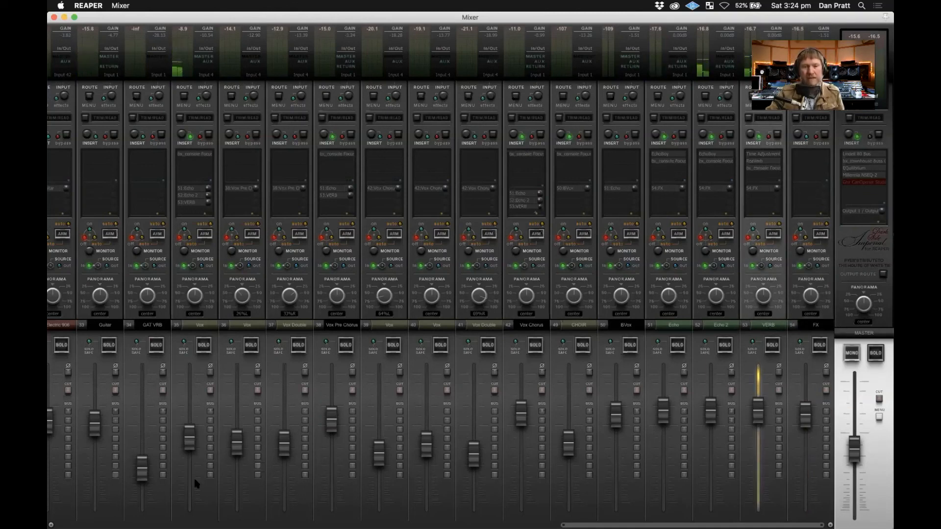
- Show the song's arrangement and start playback from the beginning of the Chorus section
{"action": "key", "text": "super+m"}
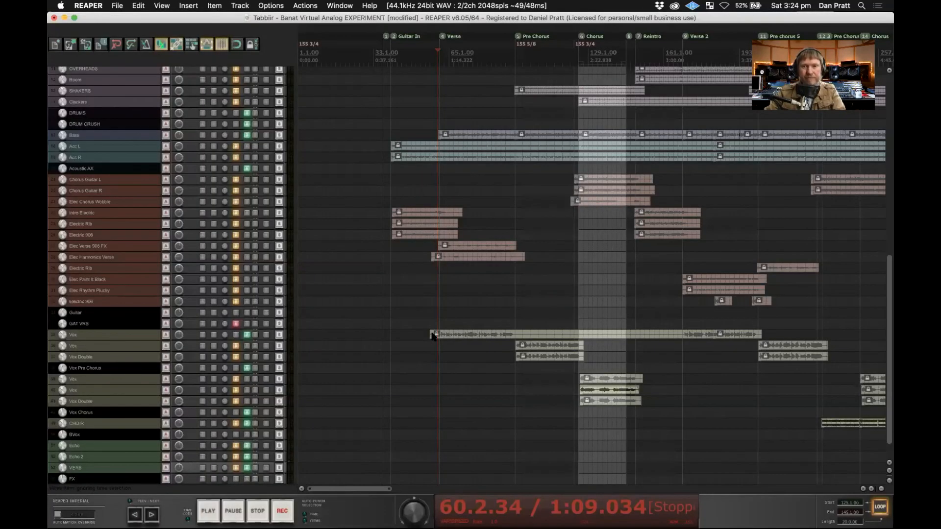
{"action": "scroll", "coordinate": [433, 336], "scroll_direction": "down", "scroll_amount": 5}
{"action": "scroll", "coordinate": [432, 335], "scroll_direction": "up", "scroll_amount": 5}
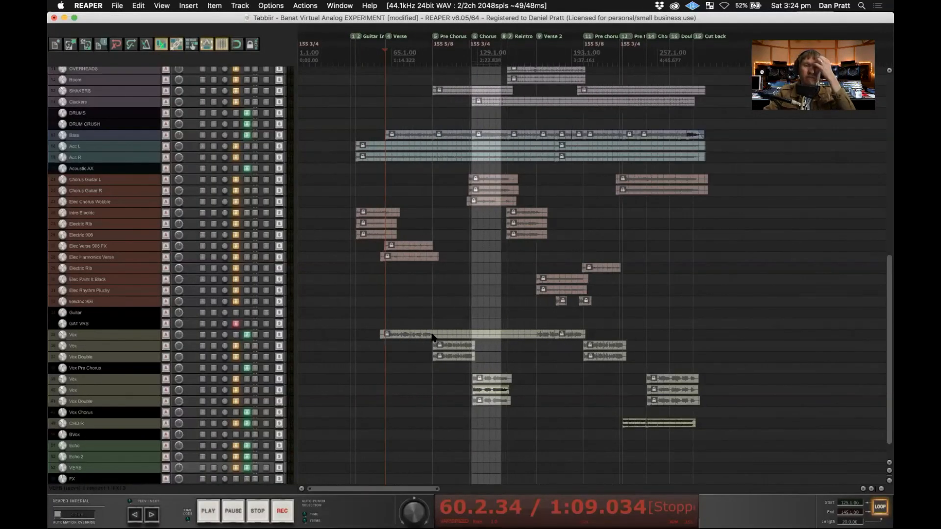
{"action": "left_click", "coordinate": [487, 60]}
{"action": "key", "text": "space"}
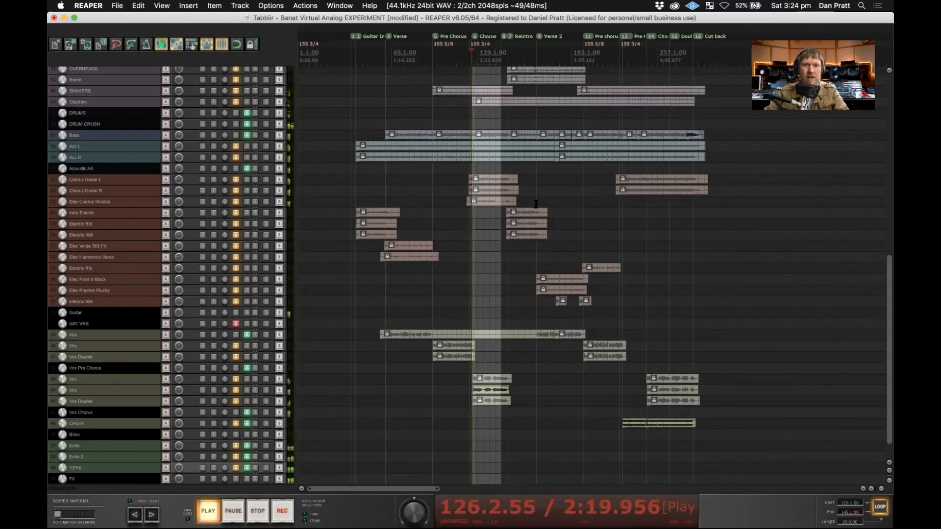
- Mute and unmute the FX bus in the mixer during the chorus to compare the dry and wet sound
{"action": "key", "text": "super+m"}
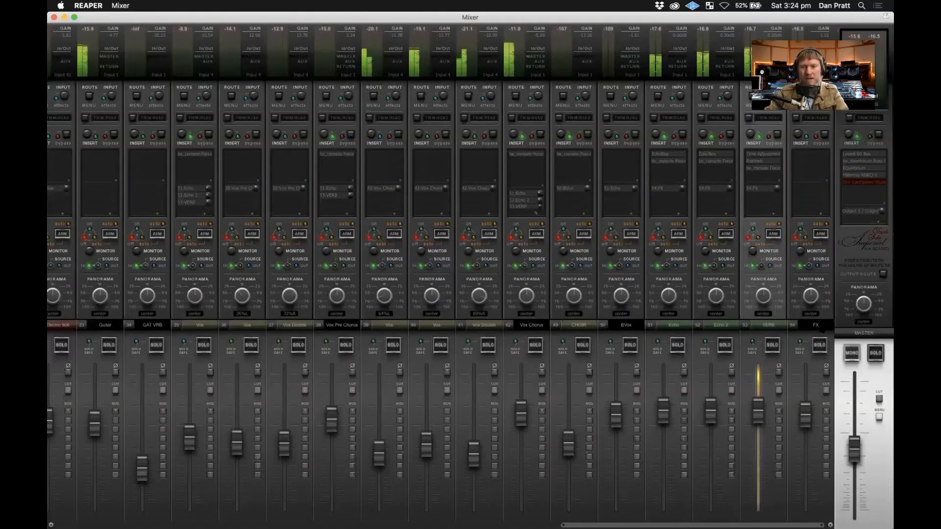
{"action": "left_click", "coordinate": [824, 333]}
{"action": "left_click", "coordinate": [826, 390]}
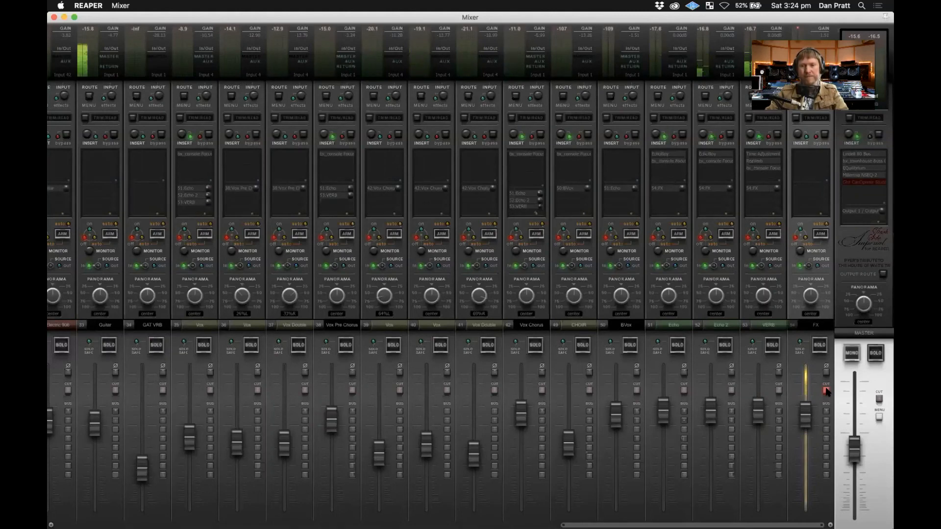
{"action": "left_click", "coordinate": [826, 390]}
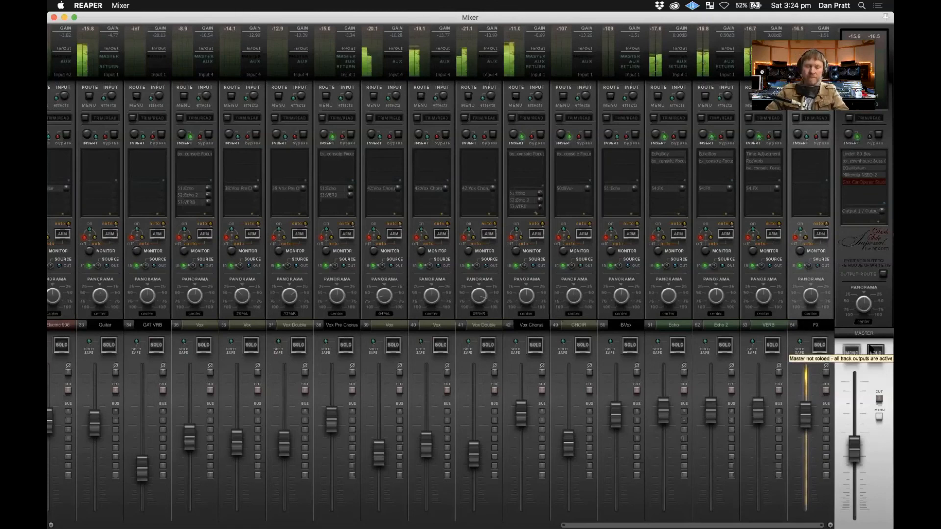
{"action": "left_click", "coordinate": [579, 328]}
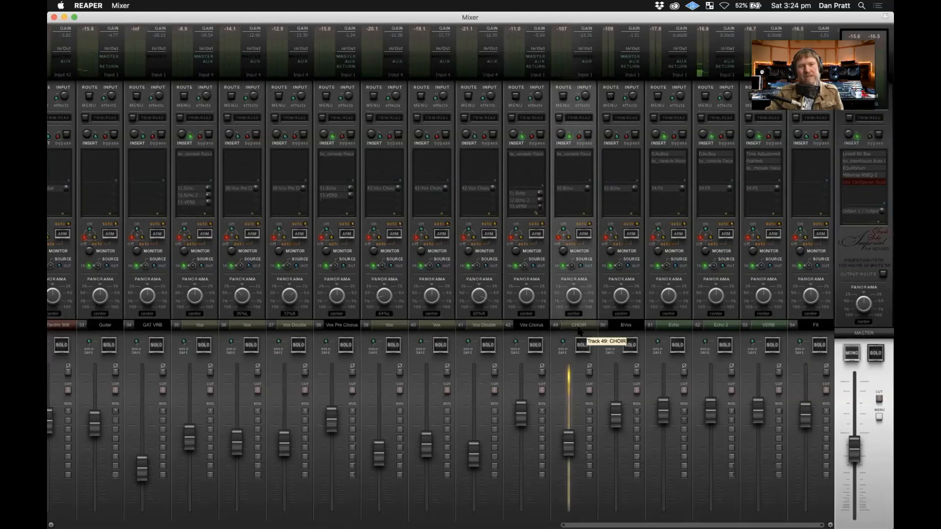
{"action": "key", "text": "Down"}
{"action": "key", "text": "Down"}
{"action": "key", "text": "Down"}
{"action": "key", "text": "Down"}
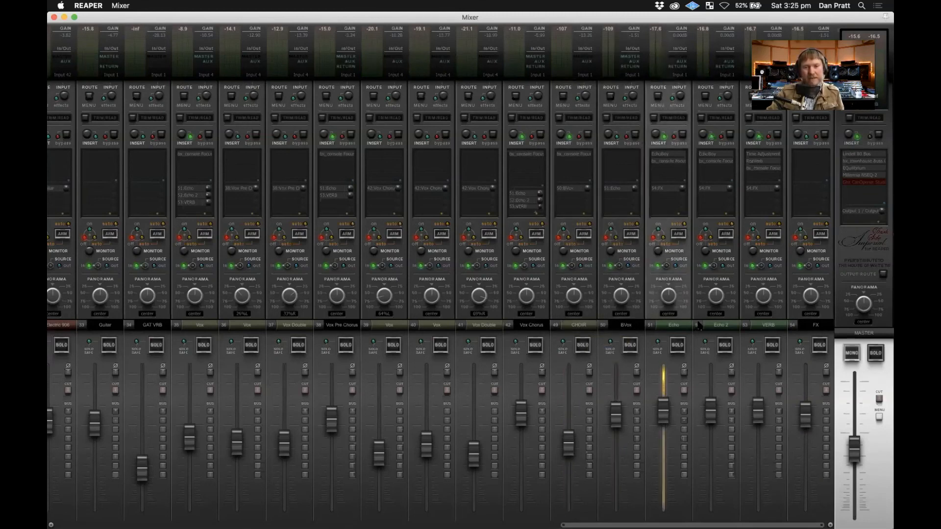
{"action": "left_click", "coordinate": [714, 324]}
{"action": "left_click", "coordinate": [679, 327]}
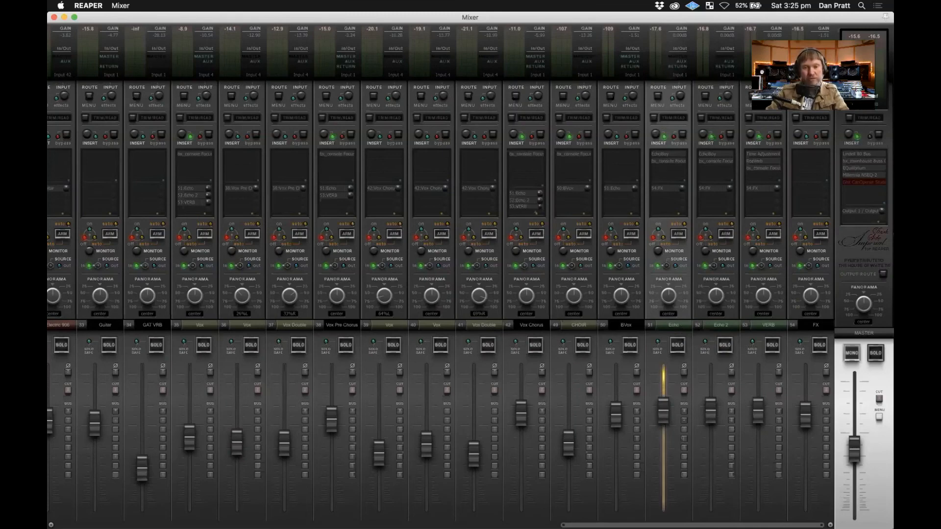
{"action": "key", "text": "Up"}
{"action": "key", "text": "Up"}
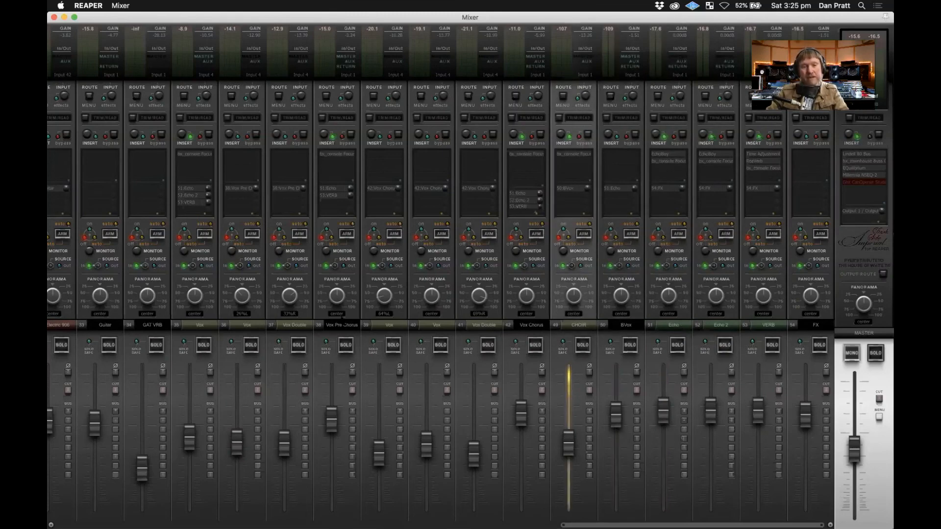
- Return to the arrangement view and save the project
{"action": "key", "text": "super+m"}
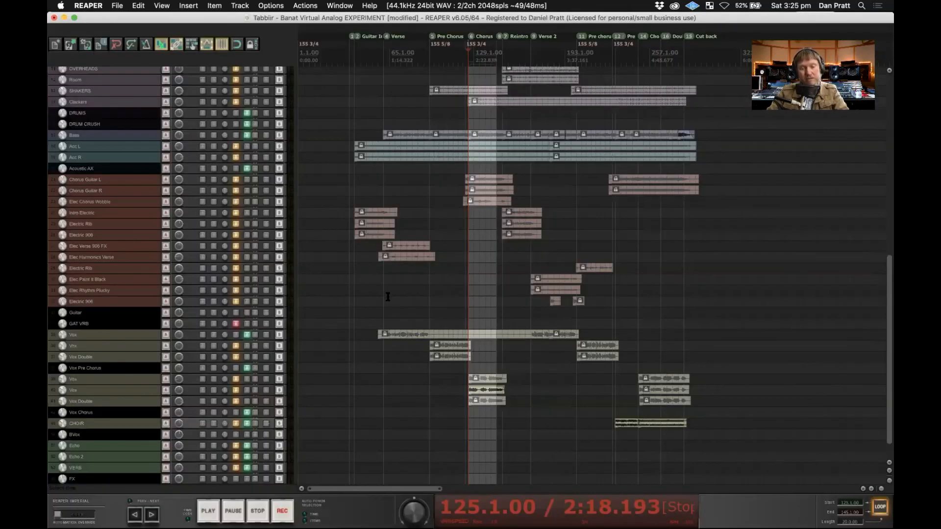
{"action": "key", "text": "super+s"}
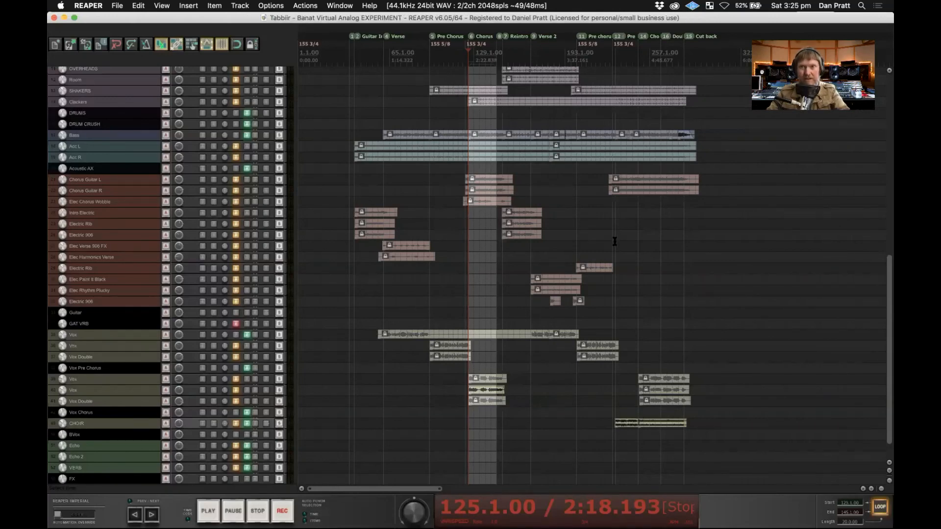